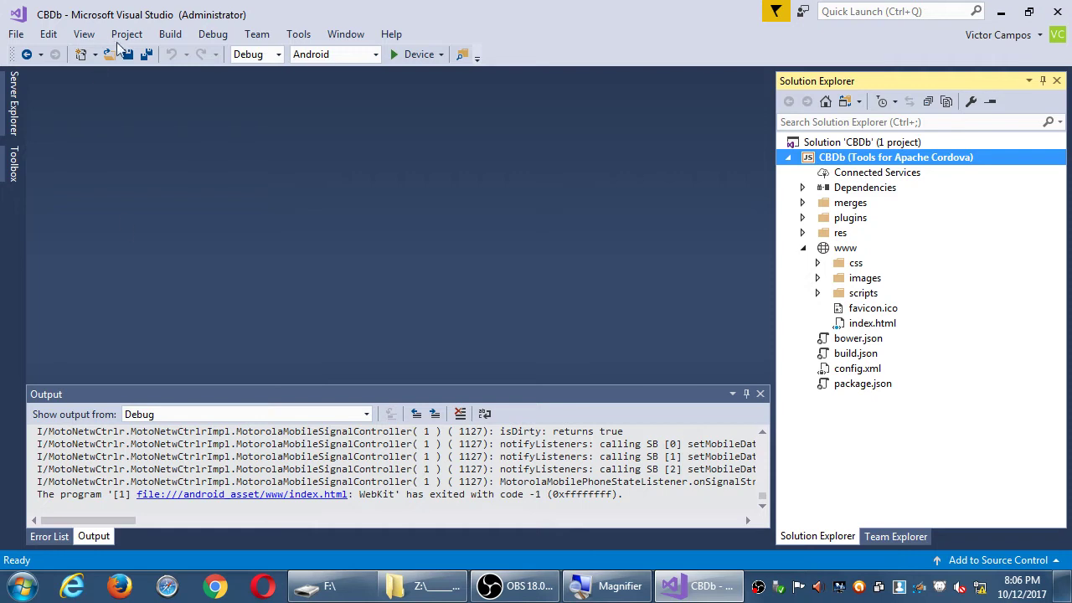
- Save all files of the CBDb project and exit Visual Studio
{"action": "left_click", "coordinate": [146, 55]}
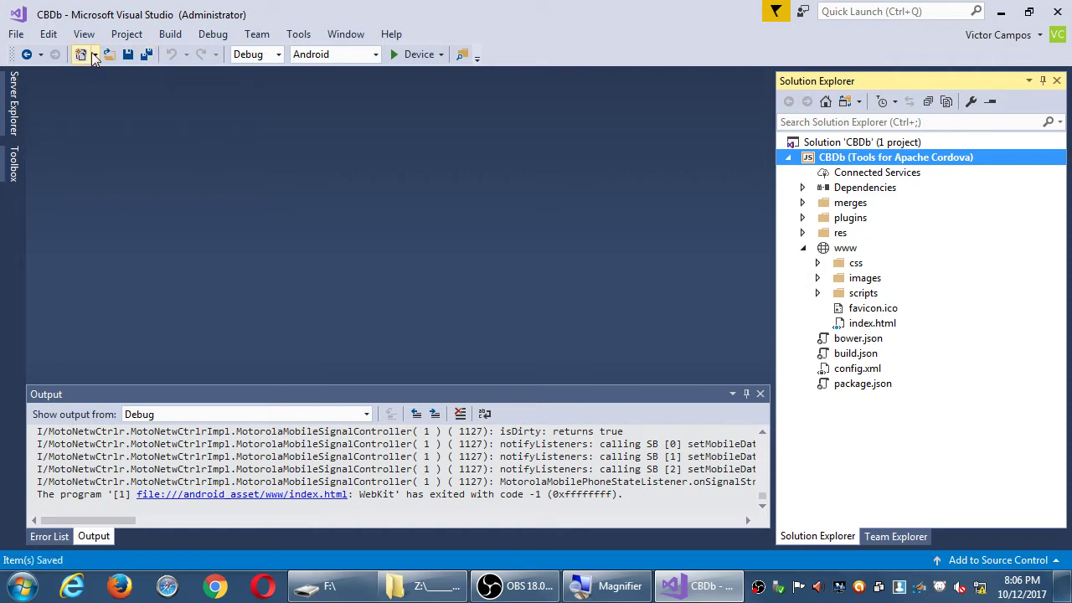
{"action": "left_click", "coordinate": [16, 34]}
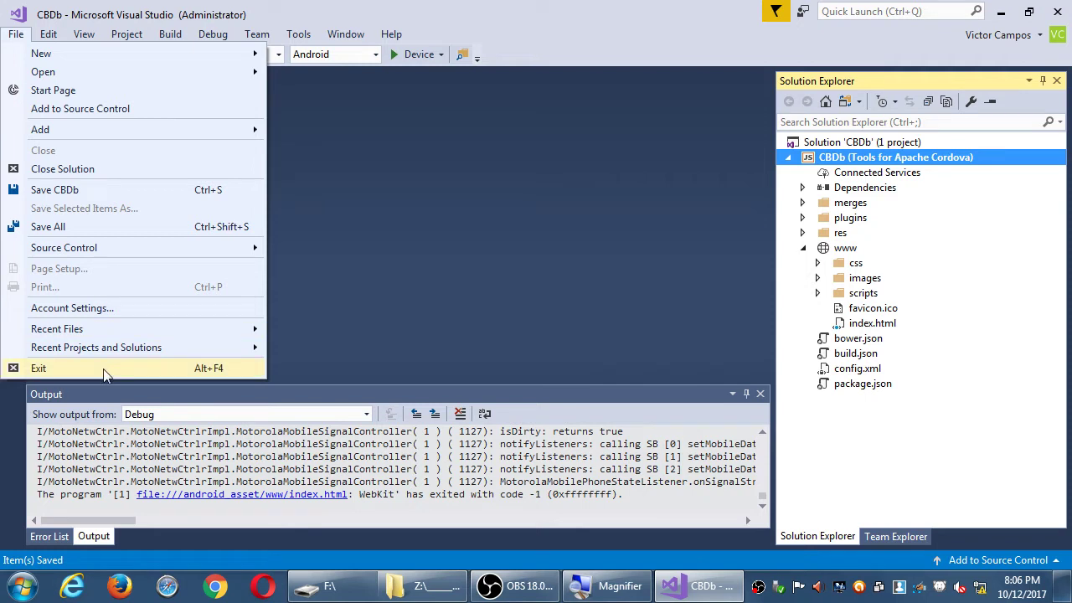
{"action": "mouse_move", "coordinate": [106, 354]}
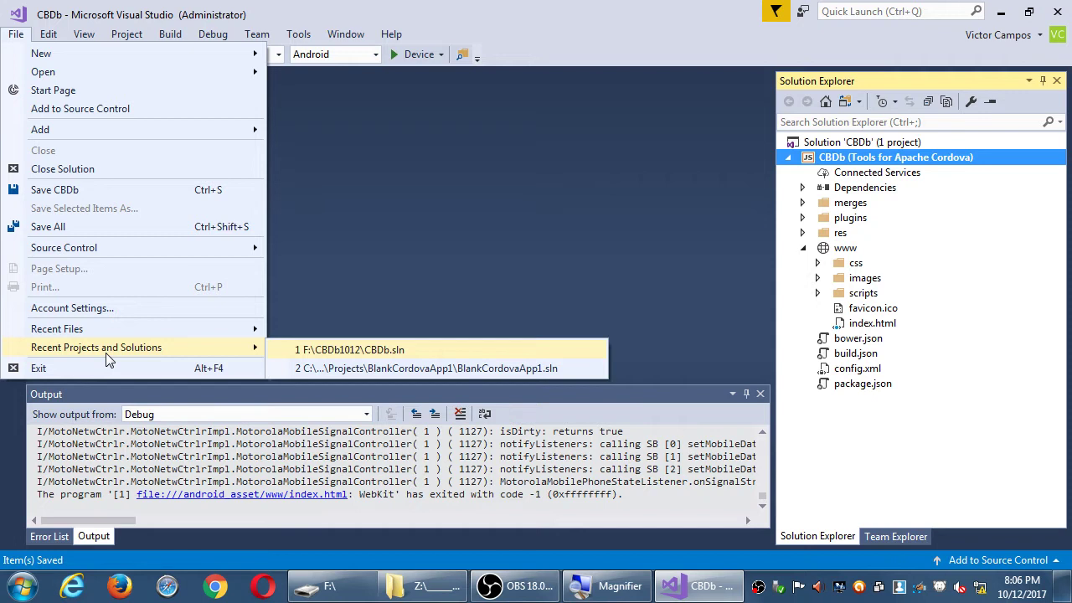
{"action": "left_click", "coordinate": [110, 367]}
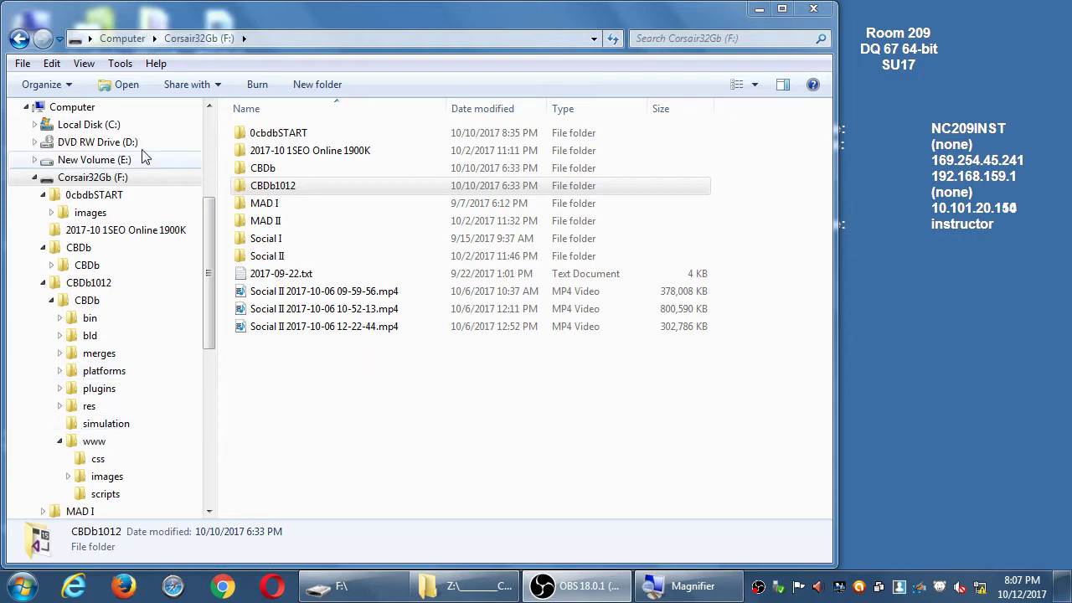
- Browse drive F: to CBDb1012\CBDb\res\icons\android and check the details of icon-36-ldpi.png
{"action": "left_click", "coordinate": [256, 191]}
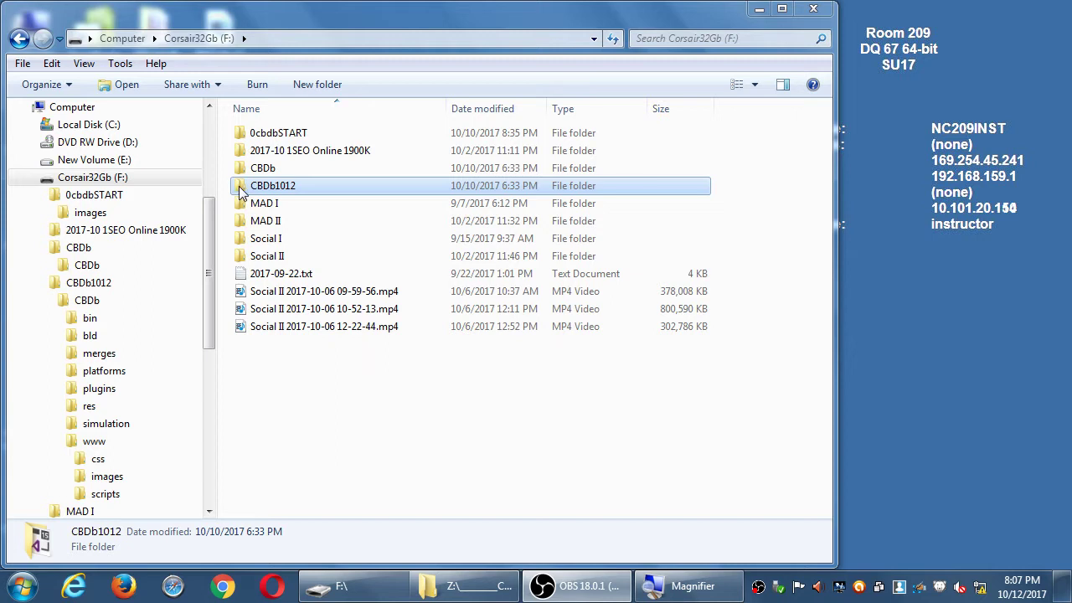
{"action": "double_click", "coordinate": [240, 188]}
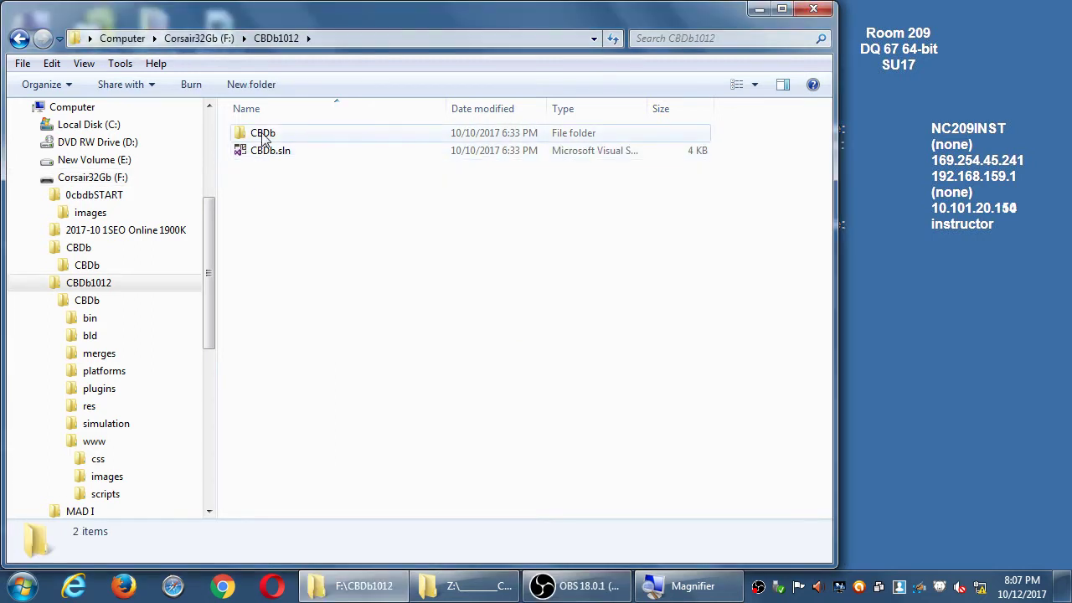
{"action": "double_click", "coordinate": [258, 134]}
{"action": "left_click", "coordinate": [257, 222]}
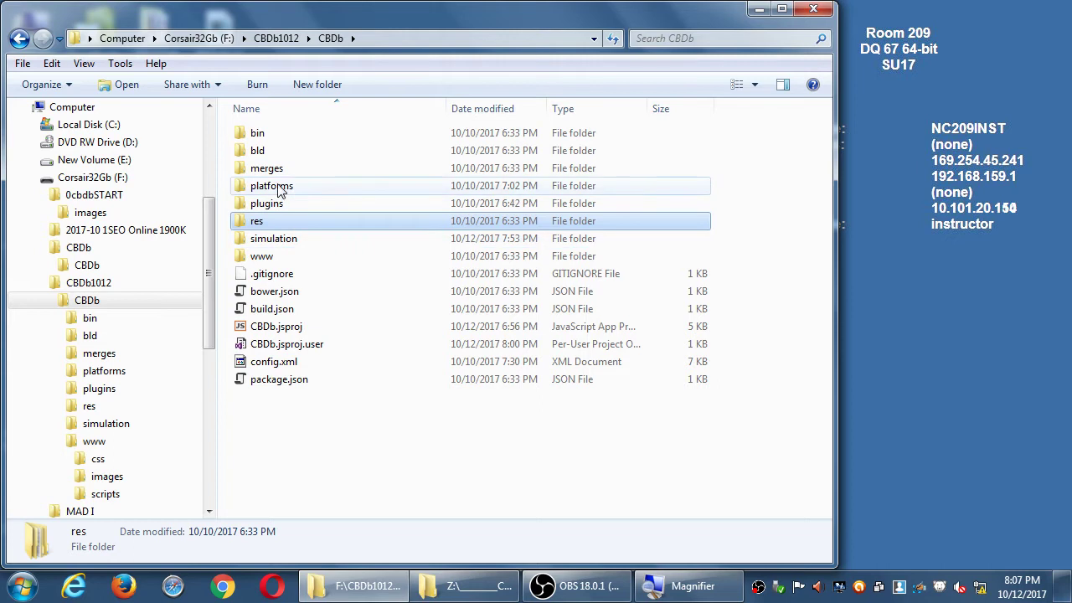
{"action": "double_click", "coordinate": [254, 221]}
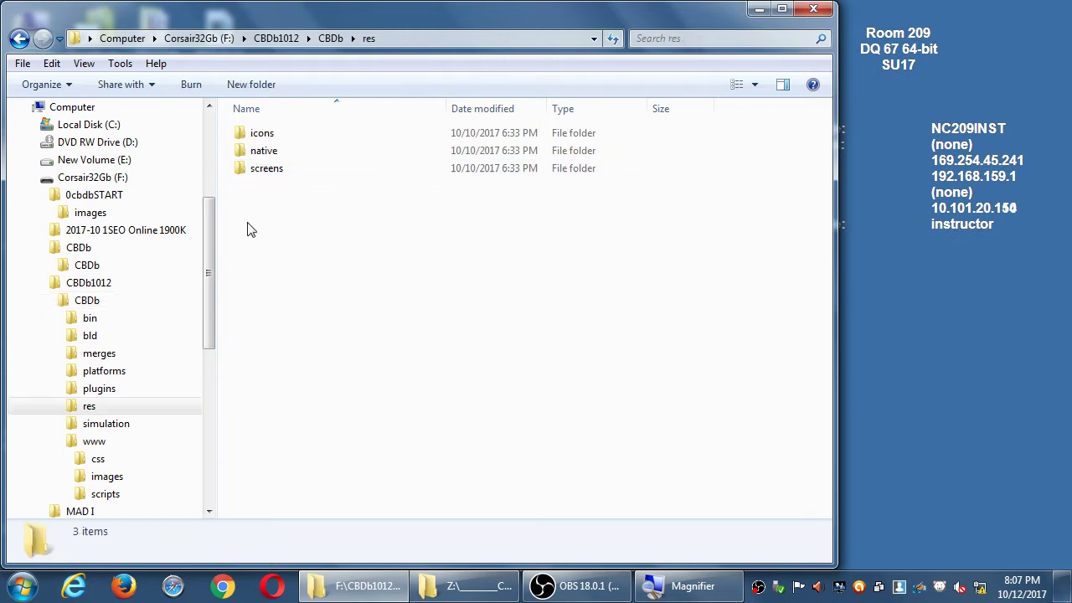
{"action": "double_click", "coordinate": [259, 138]}
{"action": "left_click", "coordinate": [260, 136]}
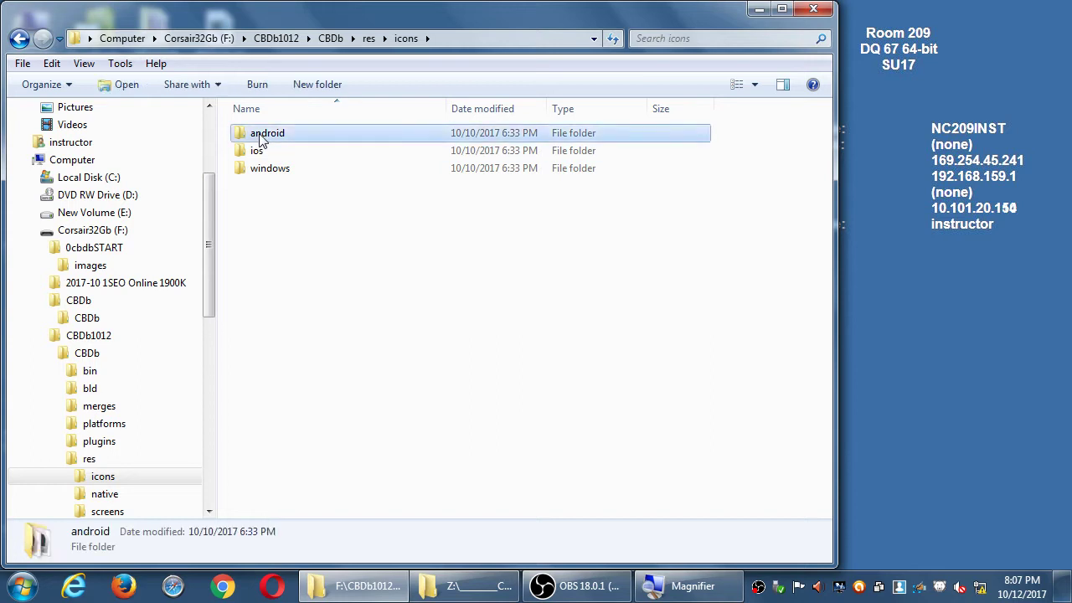
{"action": "double_click", "coordinate": [259, 137]}
{"action": "left_click", "coordinate": [307, 136]}
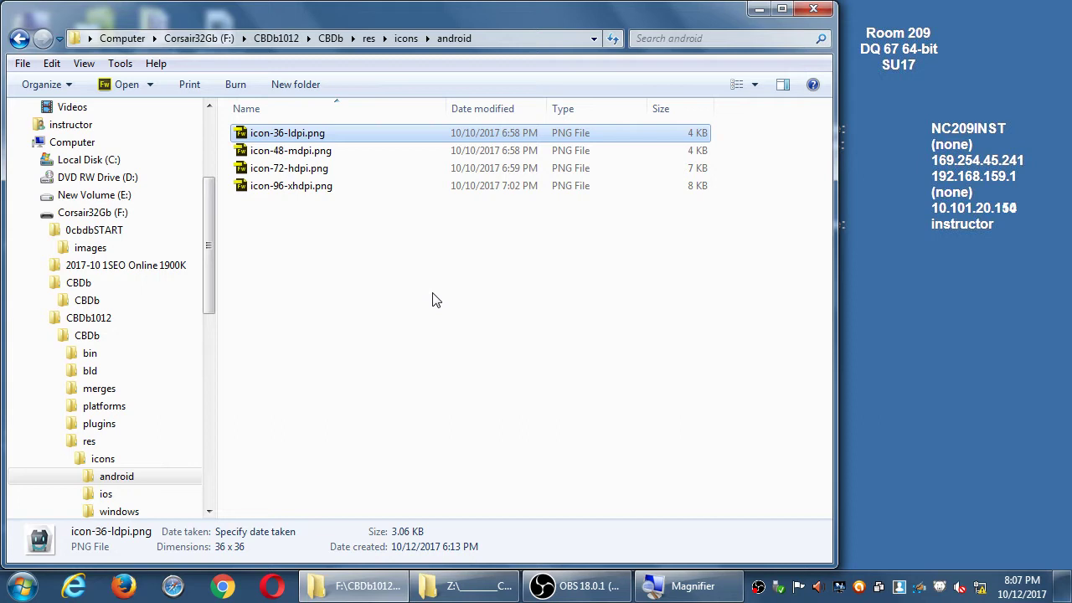
- Go to the res\screens\android folder and check the dimensions of the hdpi, ldpi, mdpi and xhdpi portrait images
{"action": "left_click", "coordinate": [368, 38]}
{"action": "double_click", "coordinate": [281, 169]}
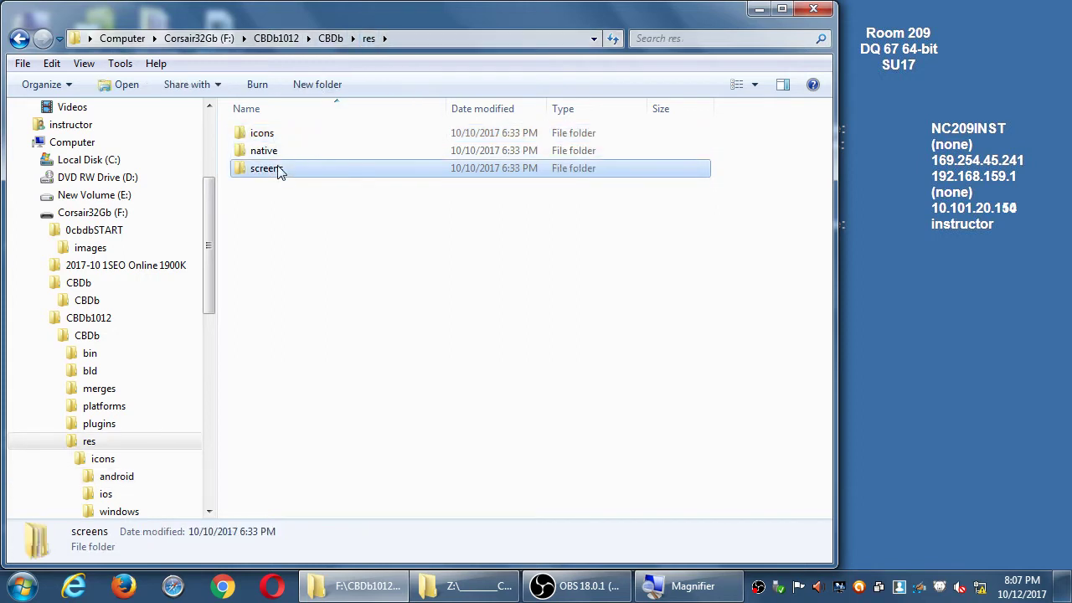
{"action": "double_click", "coordinate": [279, 139]}
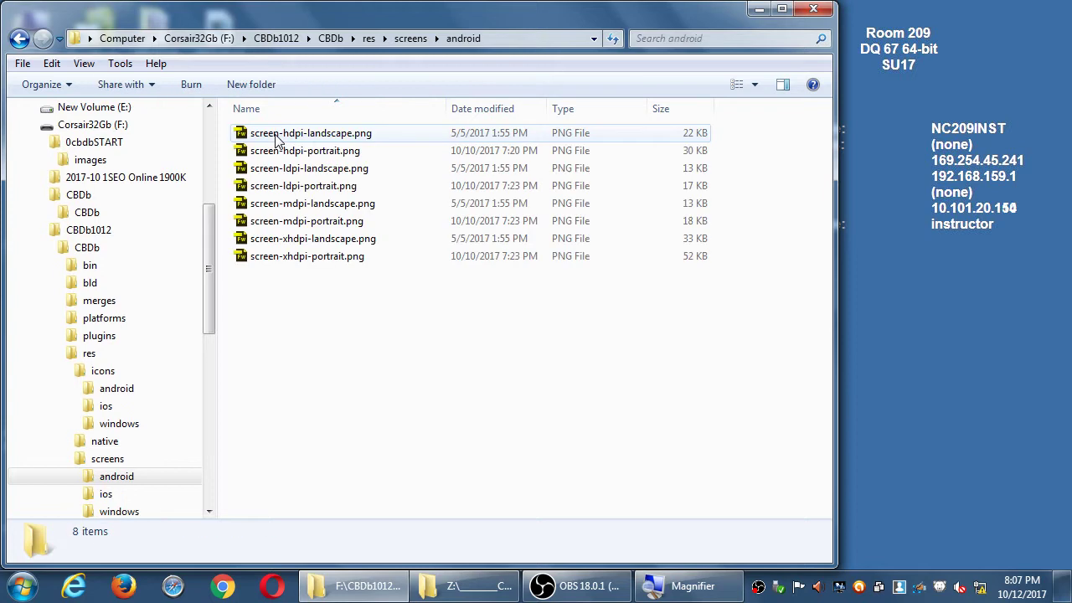
{"action": "left_click", "coordinate": [342, 156]}
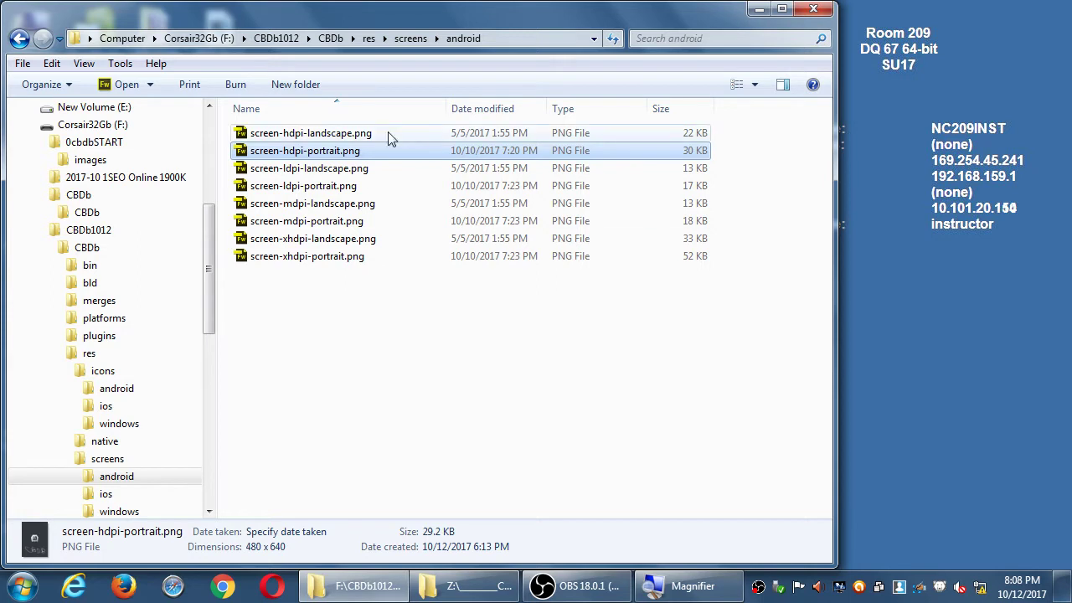
{"action": "left_click", "coordinate": [377, 190]}
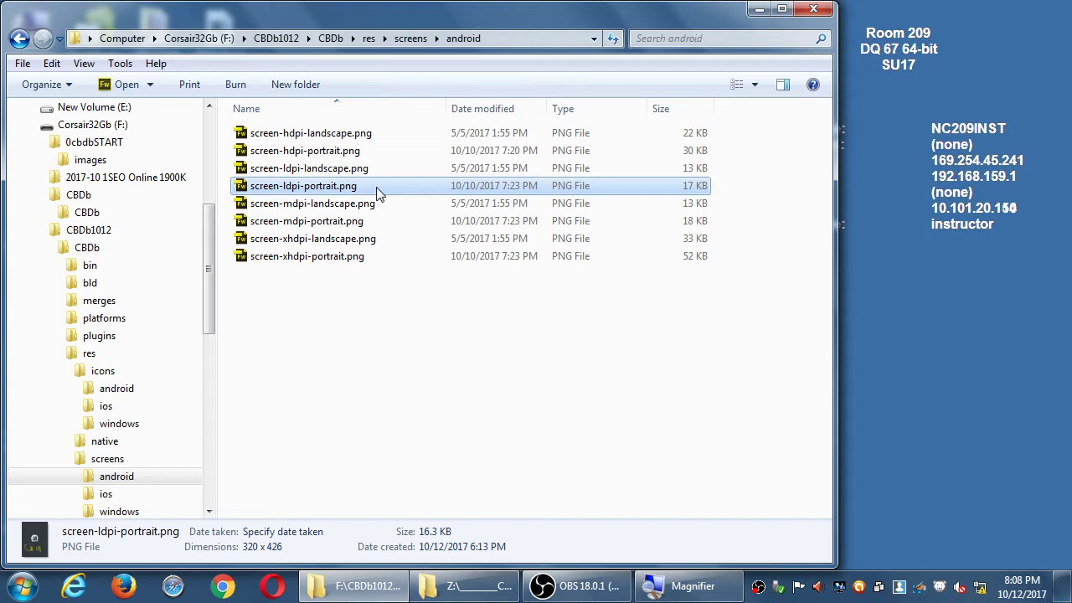
{"action": "left_click", "coordinate": [354, 221]}
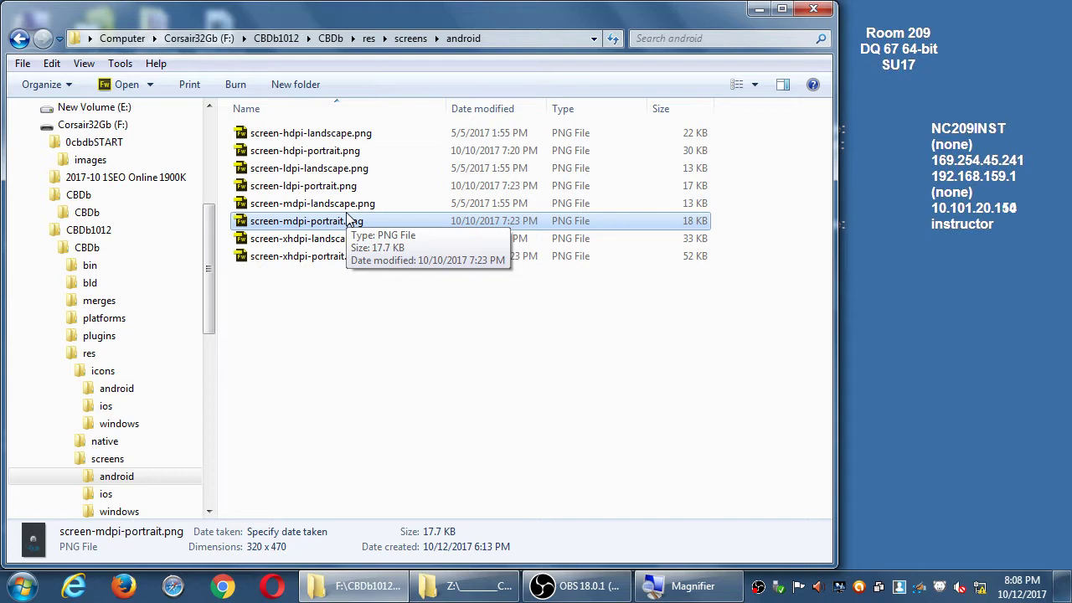
{"action": "left_click", "coordinate": [327, 153]}
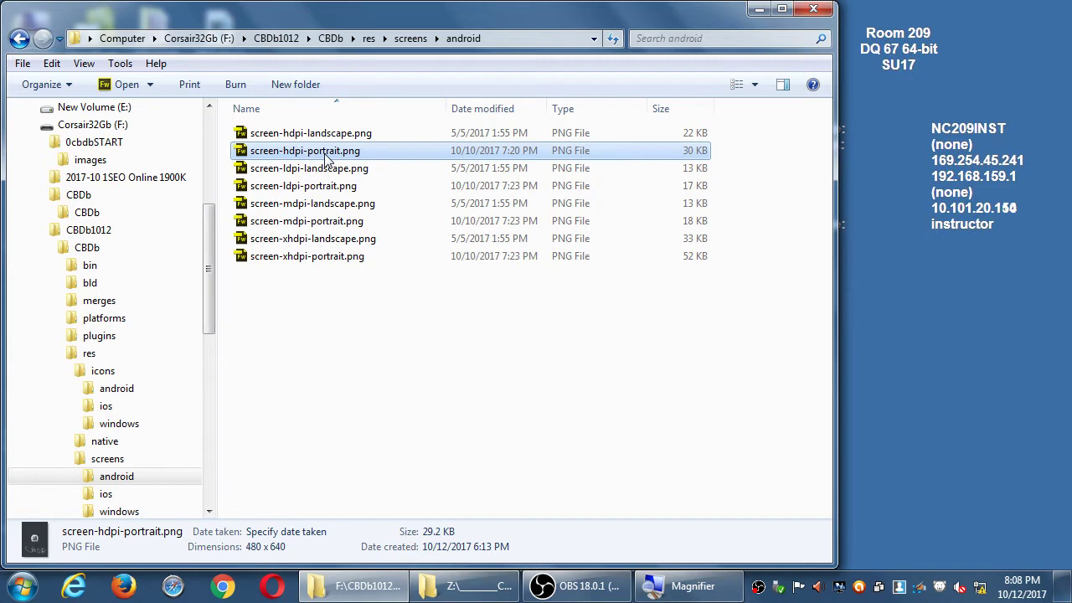
{"action": "left_click", "coordinate": [337, 257]}
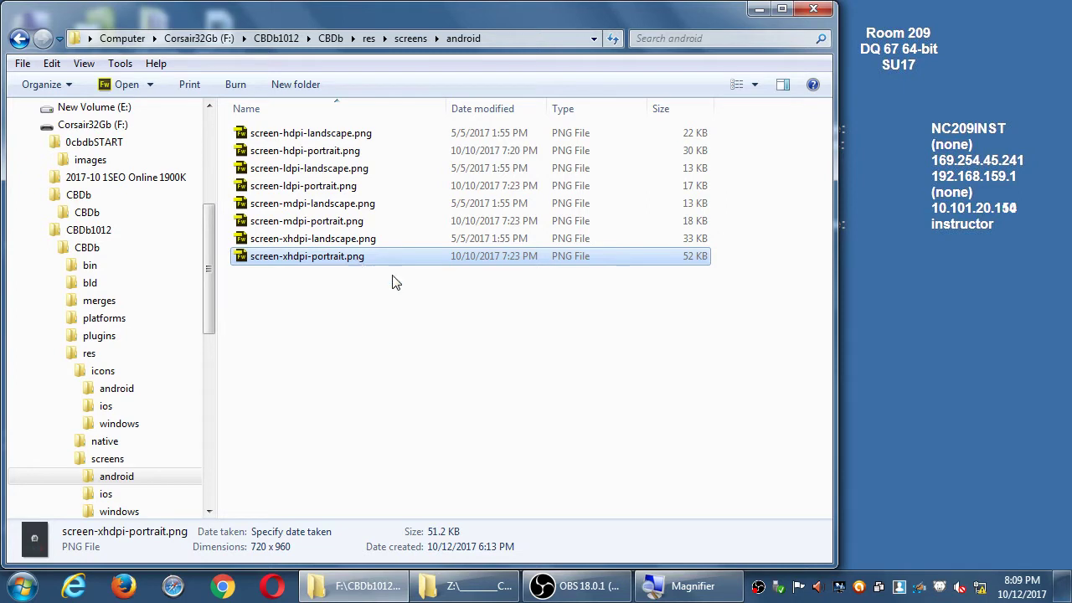
{"action": "left_click", "coordinate": [329, 389]}
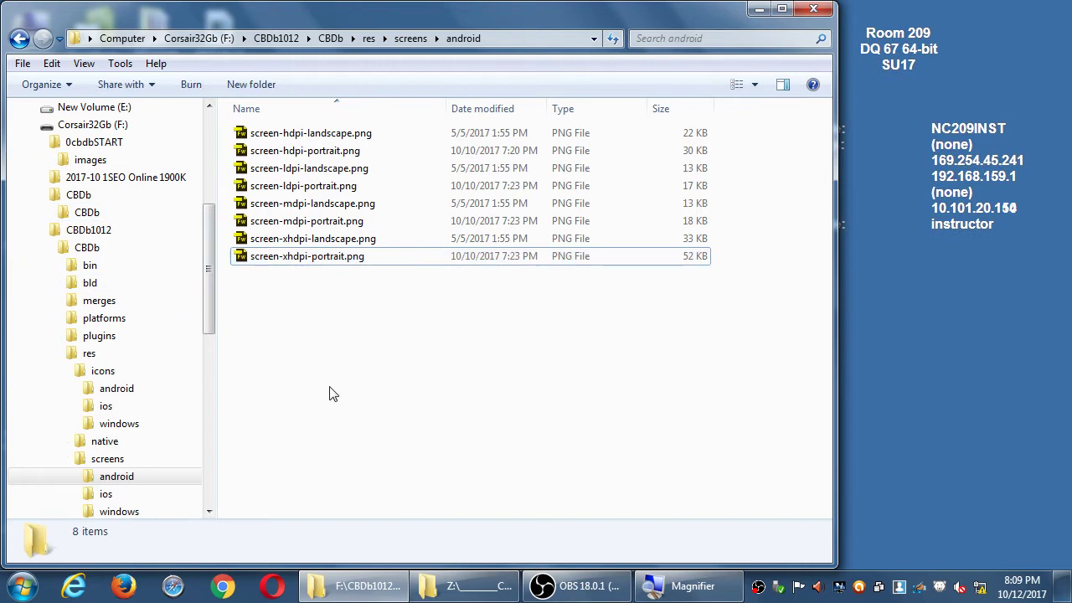
- Search the installed programs for "pho" and launch Adobe Photoshop CC 2015
{"action": "key", "text": "super"}
{"action": "type", "text": "pho"}
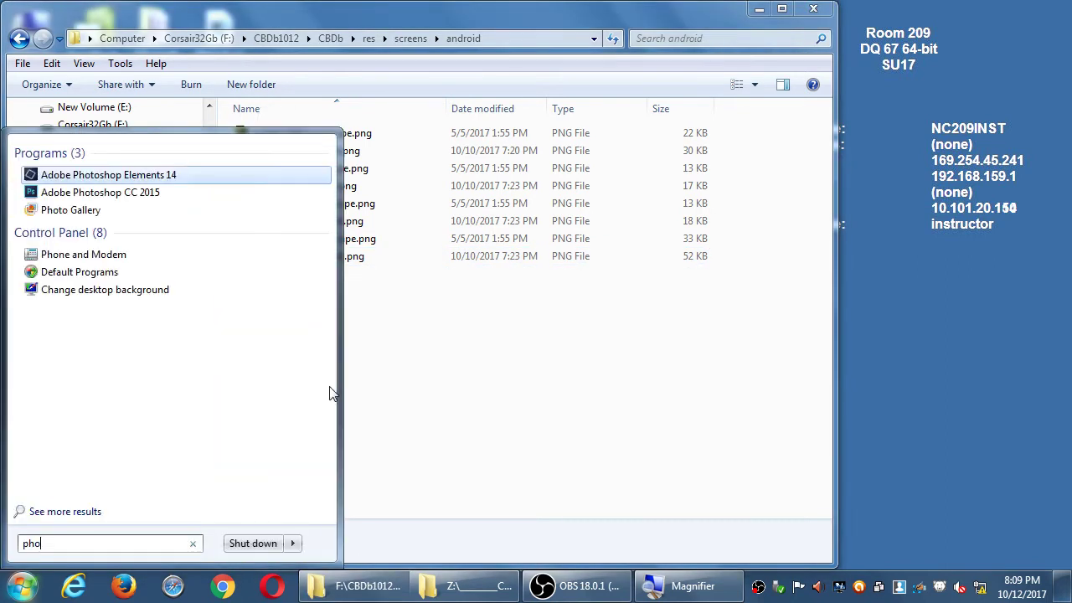
{"action": "key", "text": "Down"}
{"action": "key", "text": "Down"}
{"action": "key", "text": "Down"}
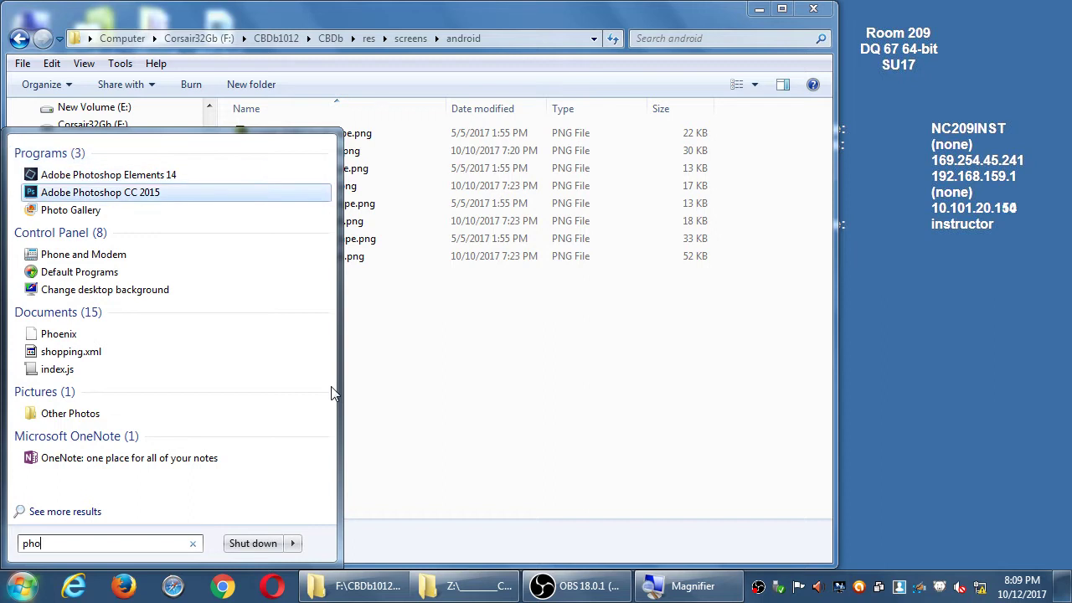
{"action": "key", "text": "super+plus"}
{"action": "key", "text": "Up"}
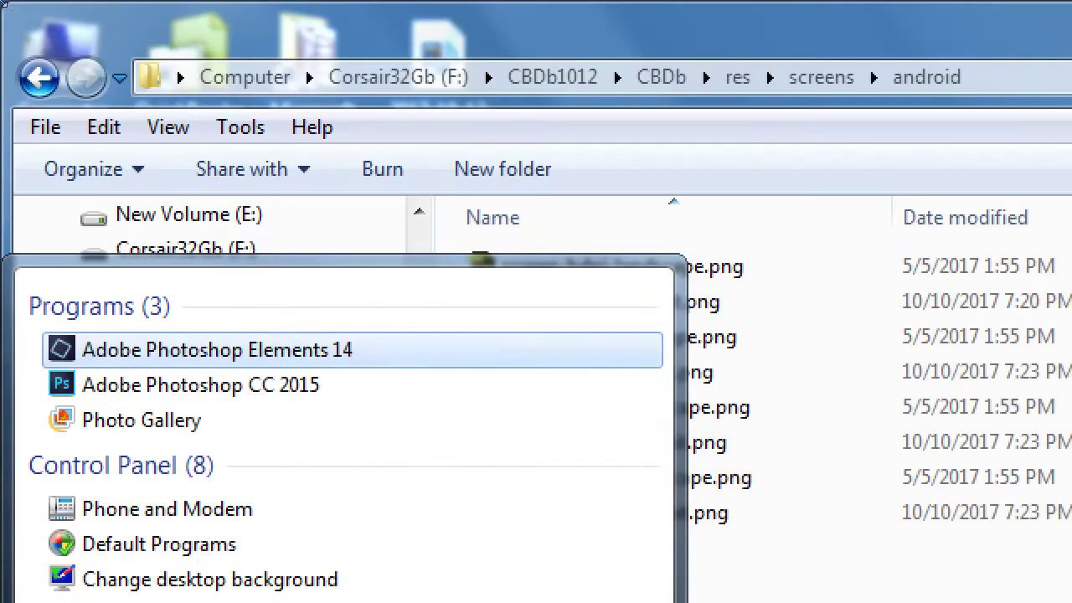
{"action": "key", "text": "Down"}
{"action": "key", "text": "Down"}
{"action": "key", "text": "Up"}
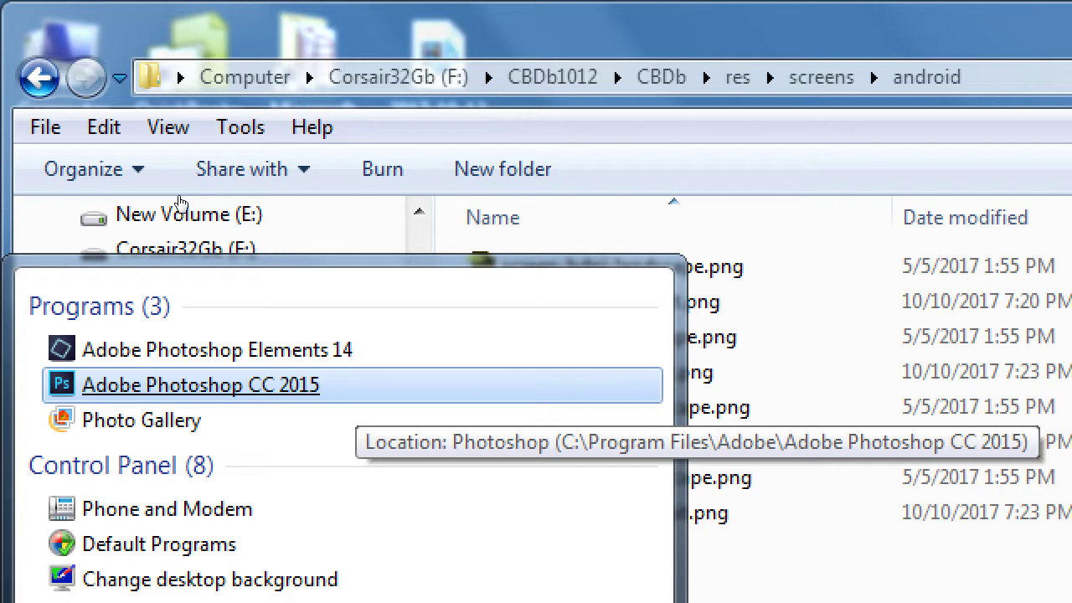
{"action": "key", "text": "Return"}
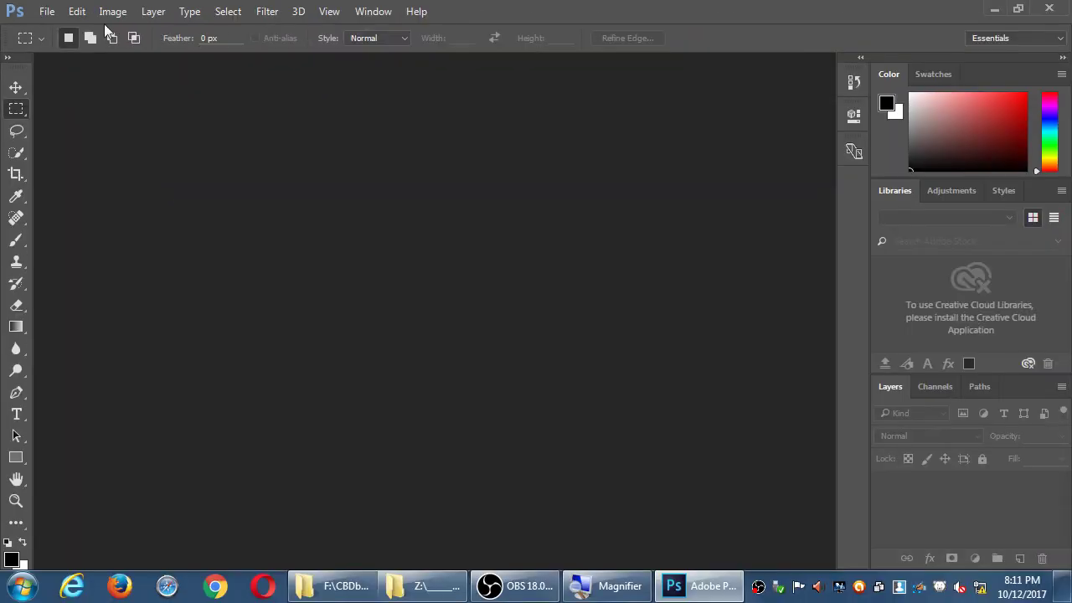
- Start a new document and name it icon
{"action": "left_click", "coordinate": [95, 24]}
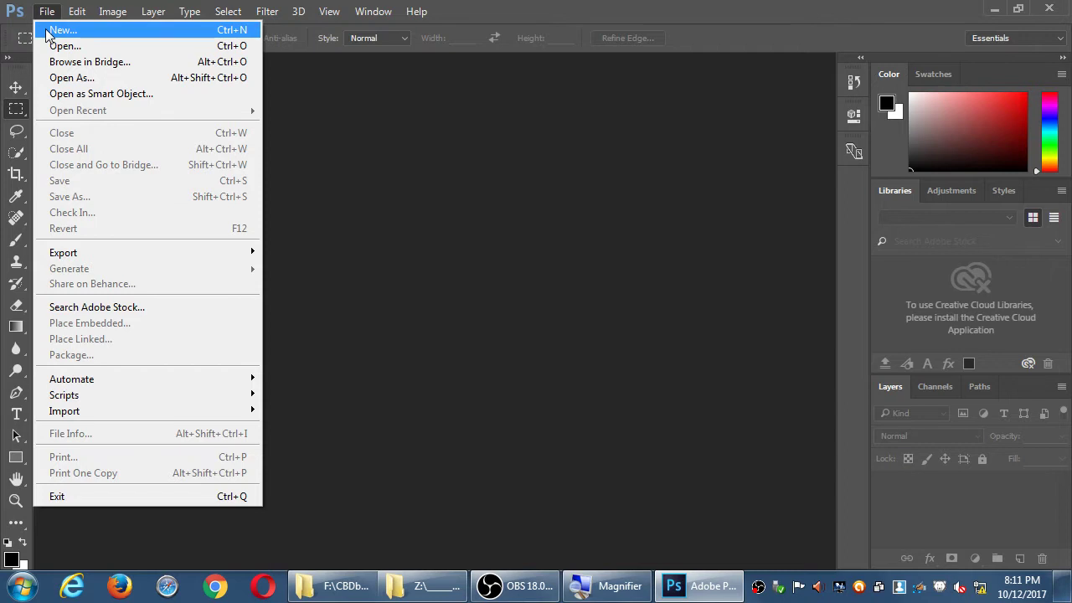
{"action": "left_click", "coordinate": [45, 28]}
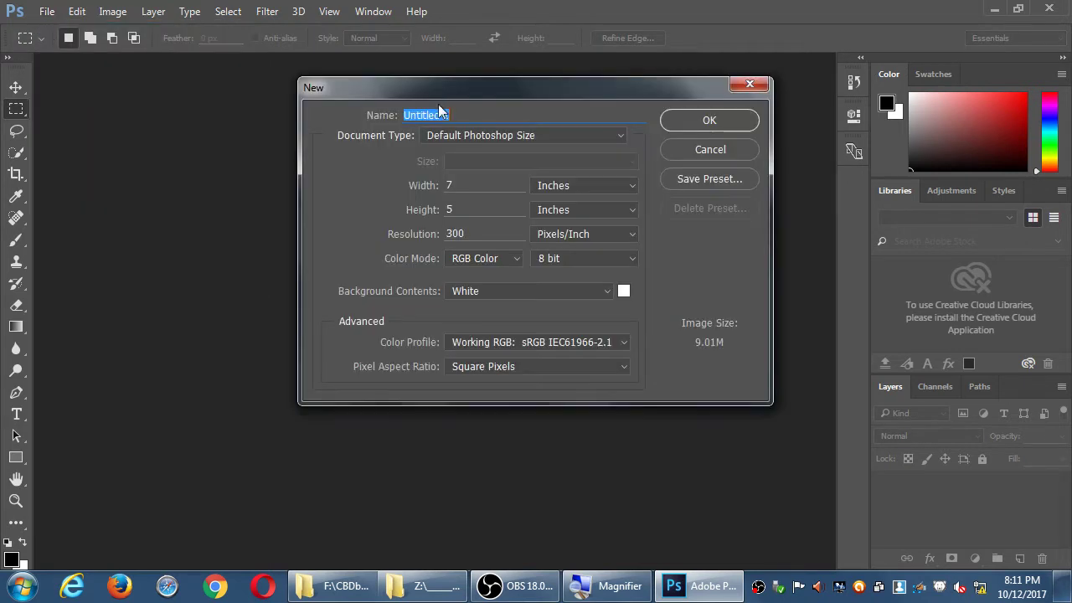
{"action": "left_click_drag", "start_coordinate": [444, 86], "coordinate": [348, 100]}
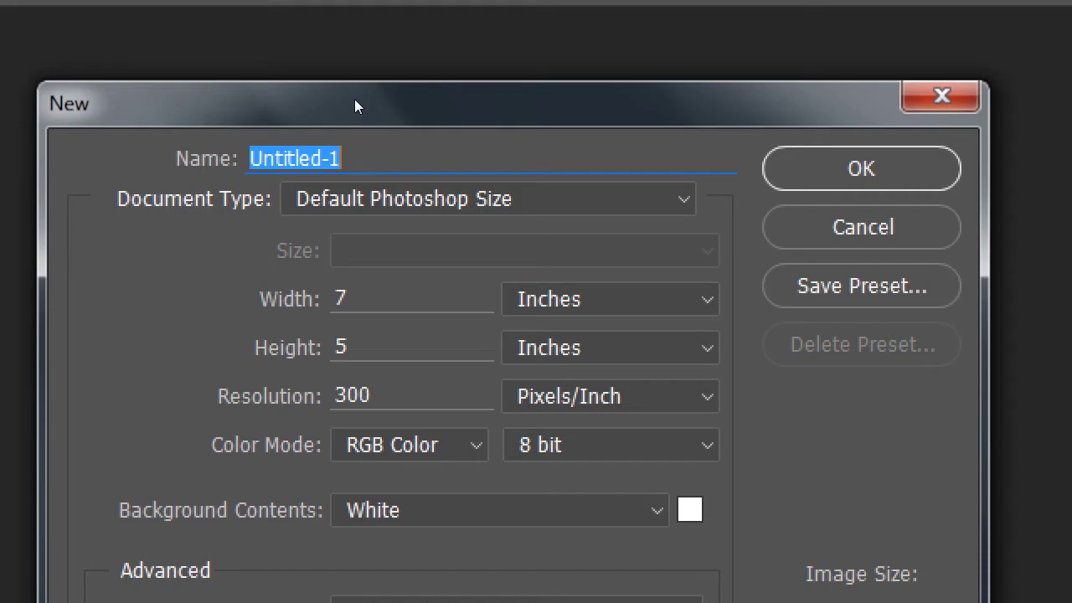
{"action": "type", "text": "icon"}
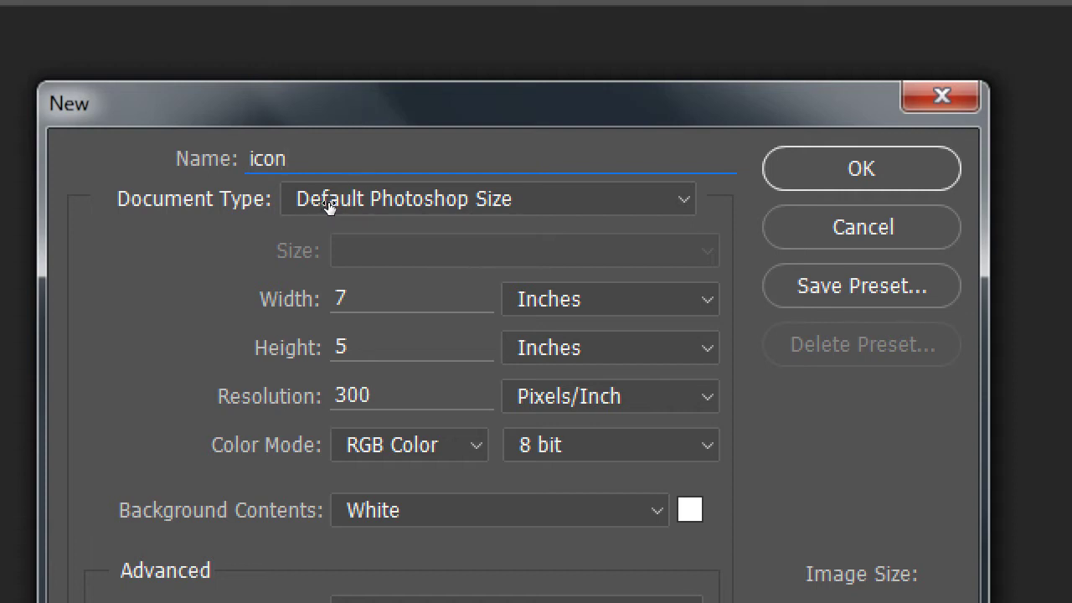
- Set the new document's size units to pixels and its resolution to 72 pixels/inch
{"action": "key", "text": "Tab"}
{"action": "key", "text": "Tab"}
{"action": "key", "text": "Tab"}
{"action": "key", "text": "alt+Down"}
{"action": "key", "text": "Up"}
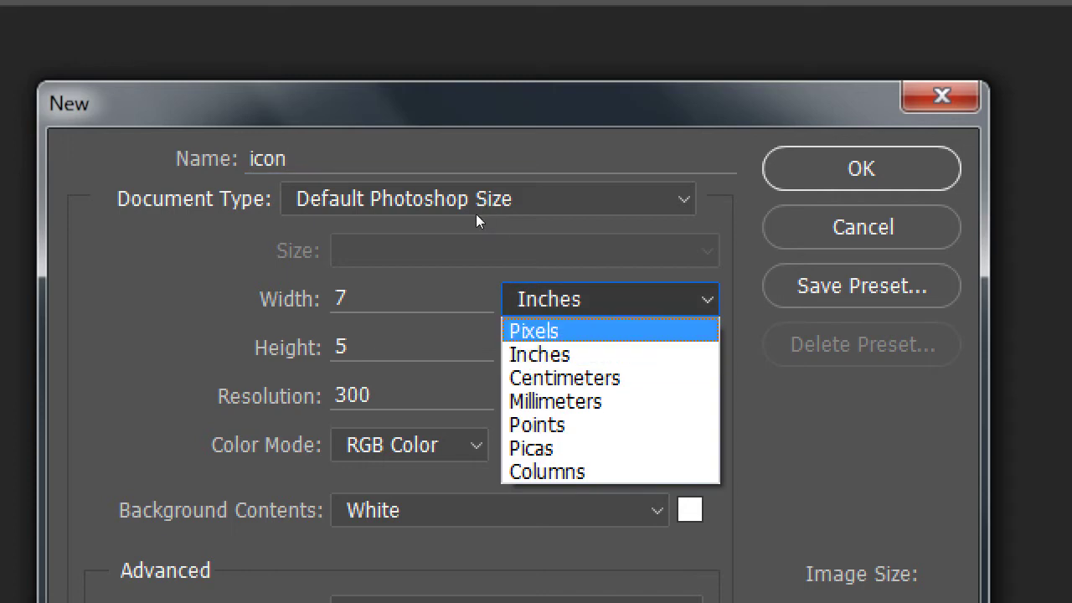
{"action": "key", "text": "Return"}
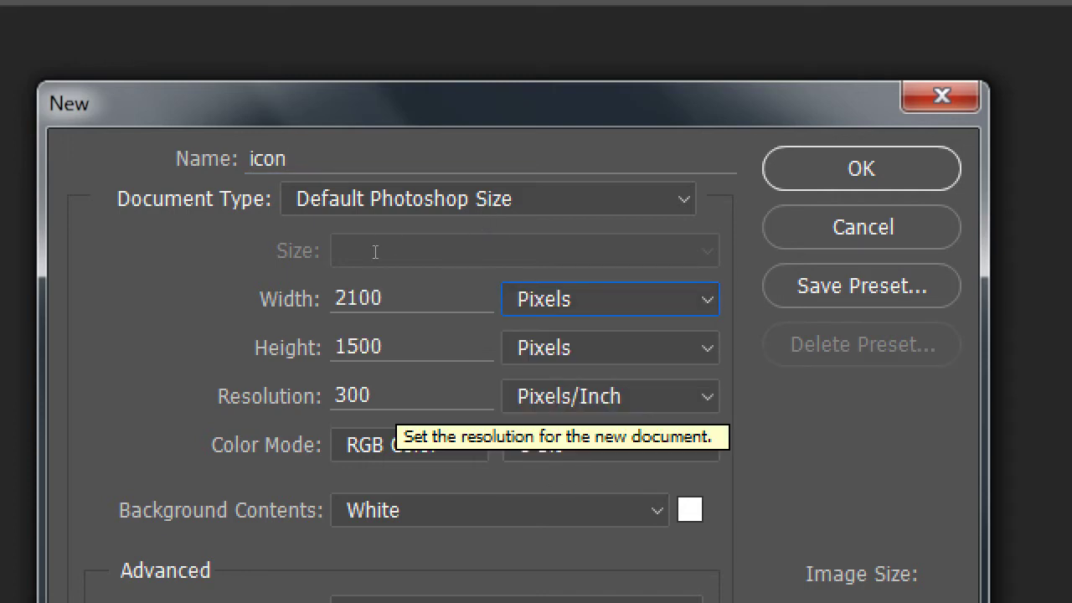
{"action": "key", "text": "Tab"}
{"action": "key", "text": "Tab"}
{"action": "key", "text": "Tab"}
{"action": "type", "text": "72"}
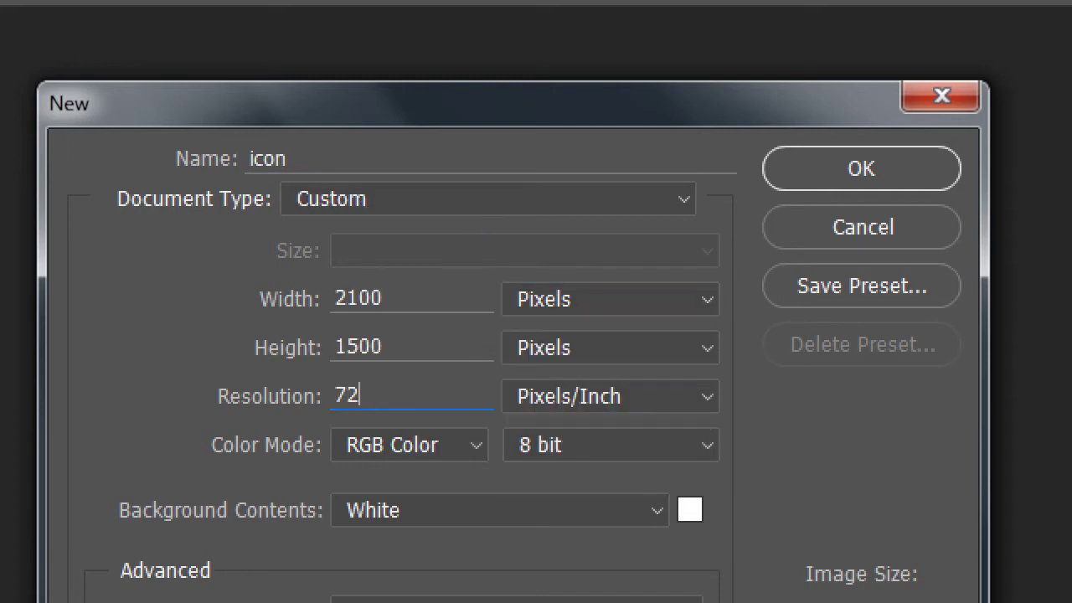
- Set the new document's width and height to 96 pixels each
{"action": "key", "text": "shift+Tab"}
{"action": "key", "text": "shift+Tab"}
{"action": "key", "text": "shift+Tab"}
{"action": "key", "text": "shift+Tab"}
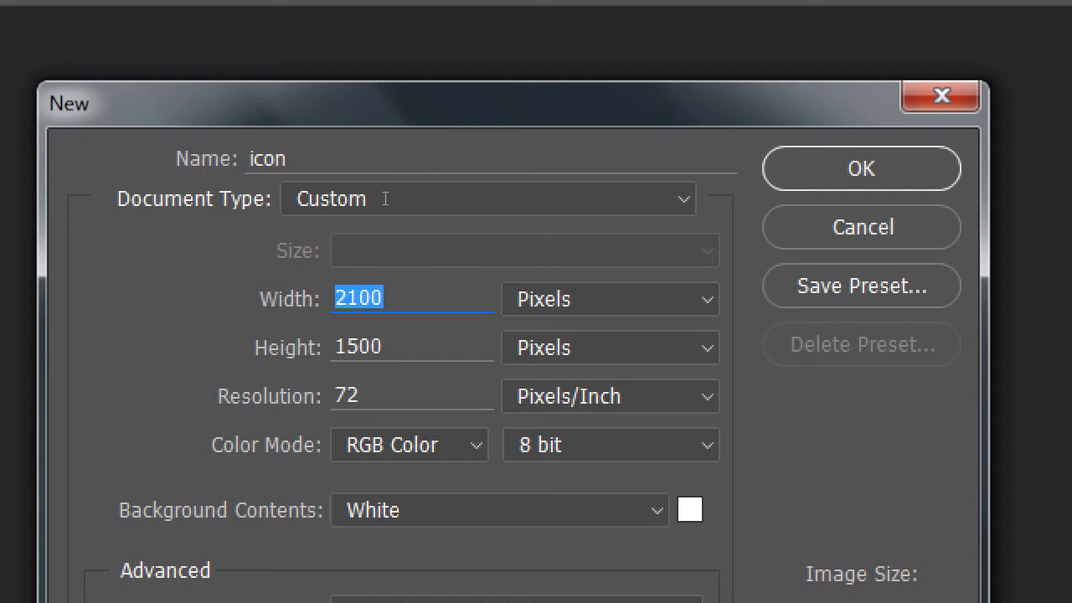
{"action": "type", "text": "9"}
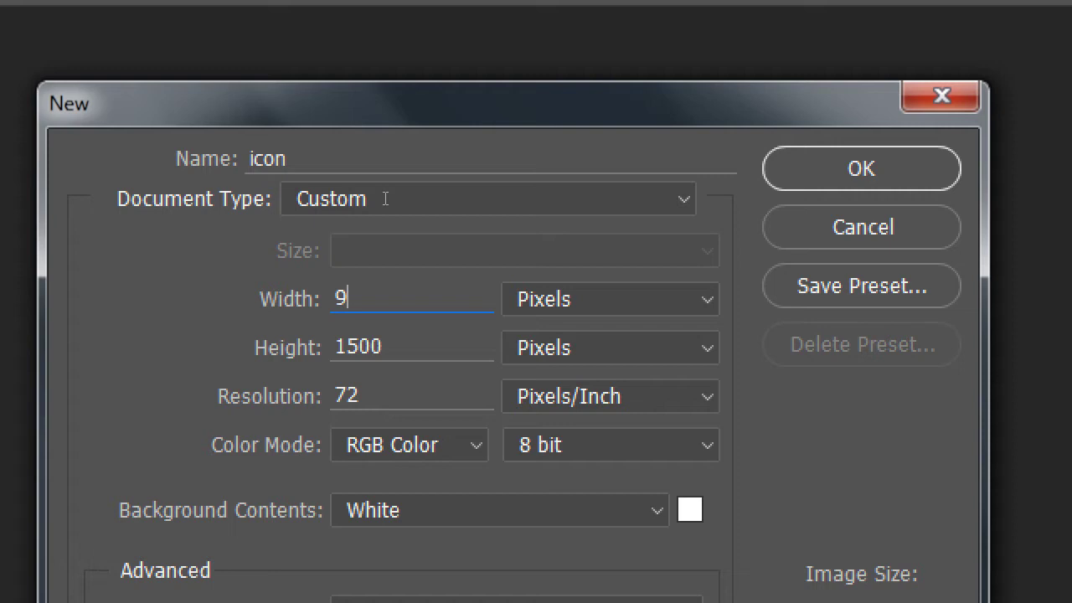
{"action": "type", "text": "6"}
{"action": "key", "text": "Tab"}
{"action": "type", "text": "96"}
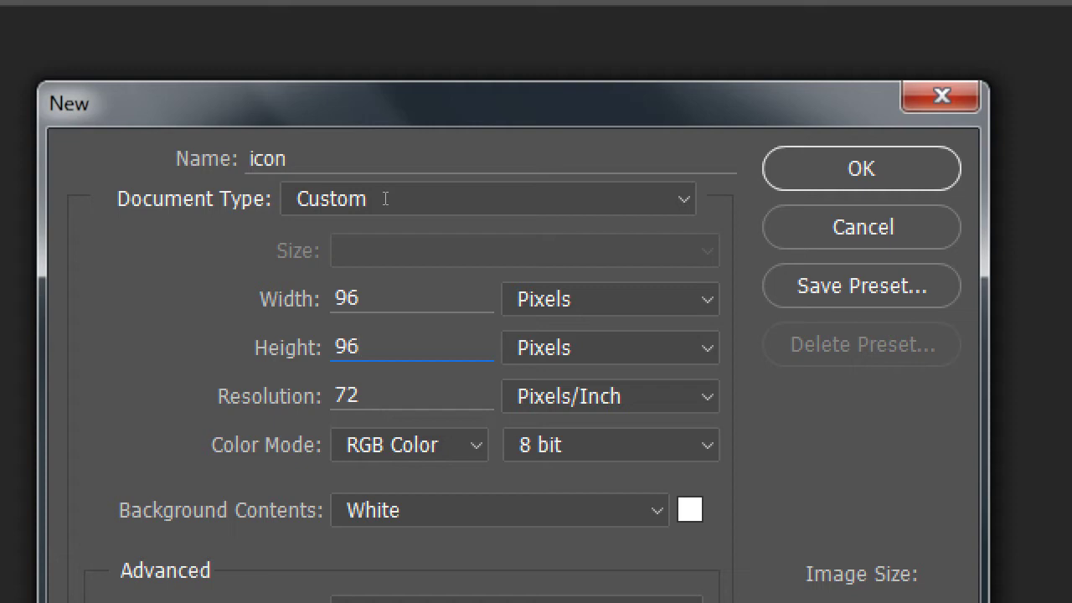
- Set the new document's width and height to 512 pixels each
{"action": "key", "text": "shift+Tab"}
{"action": "key", "text": "shift+Tab"}
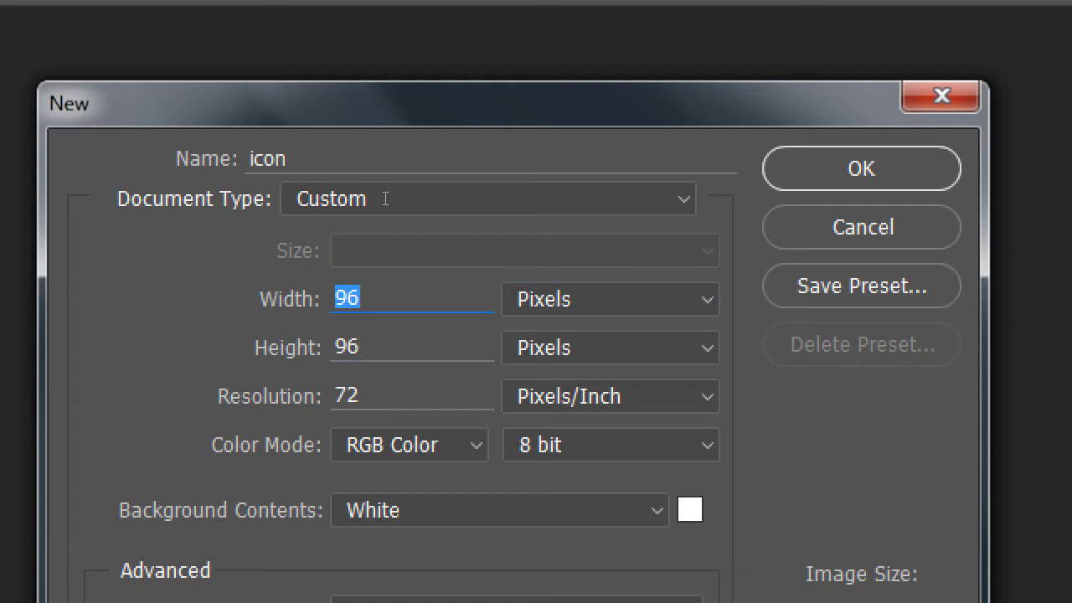
{"action": "type", "text": "512"}
{"action": "key", "text": "Tab"}
{"action": "key", "text": "Tab"}
{"action": "type", "text": "512"}
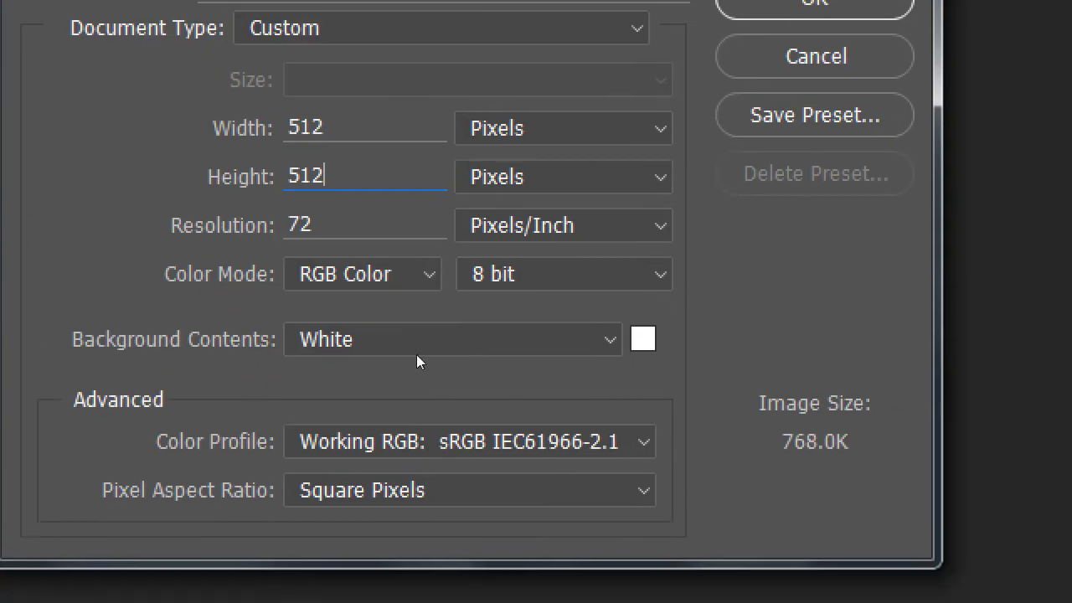
- Set the new document's background contents to Transparent and create the document
{"action": "left_click", "coordinate": [396, 308]}
{"action": "key", "text": "Down"}
{"action": "key", "text": "Down"}
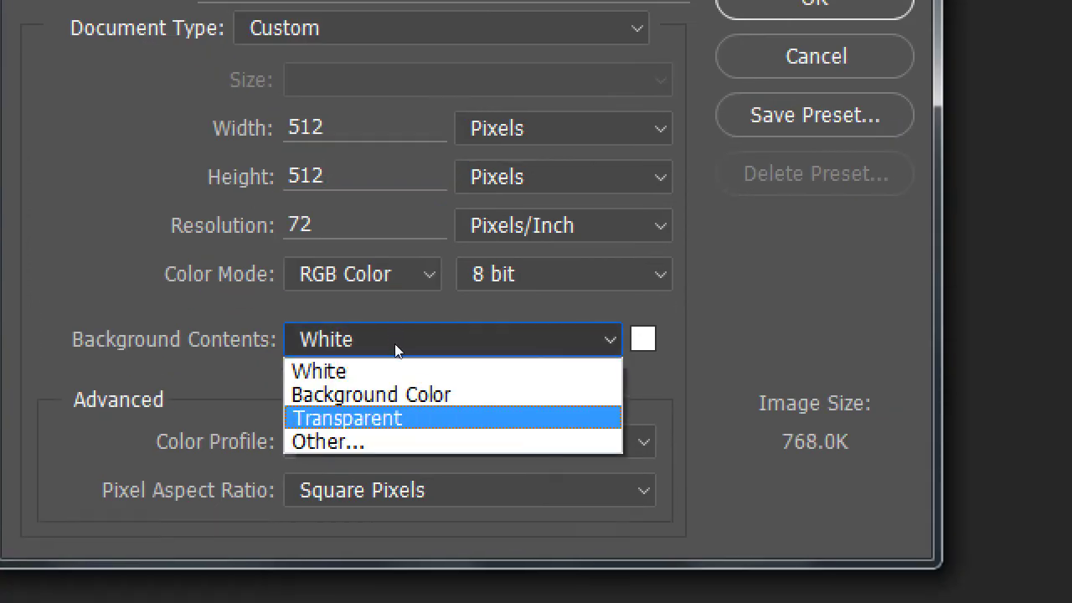
{"action": "key", "text": "Return"}
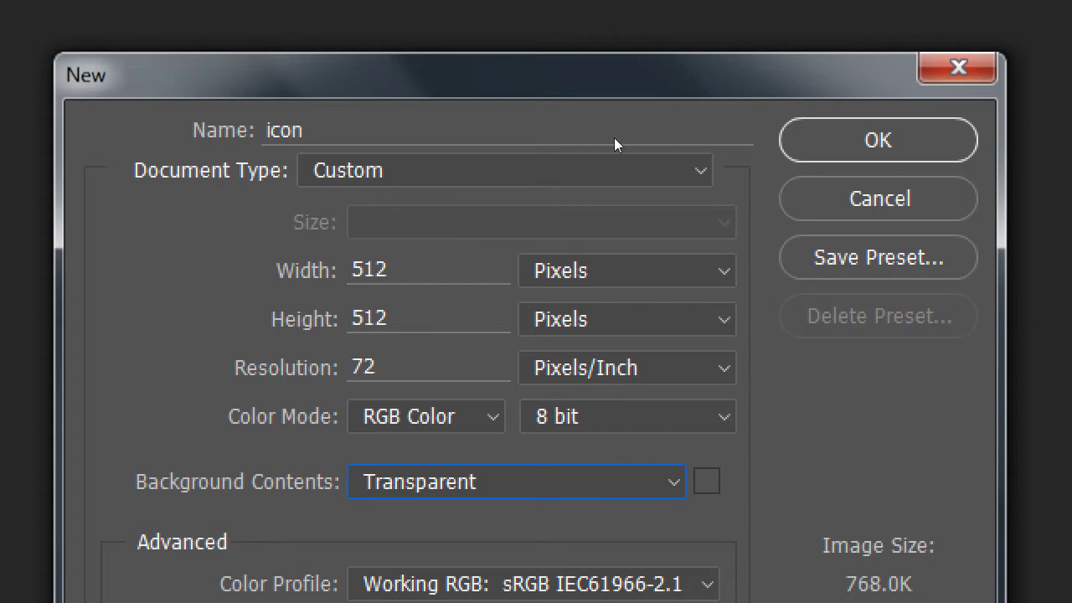
{"action": "key", "text": "Return"}
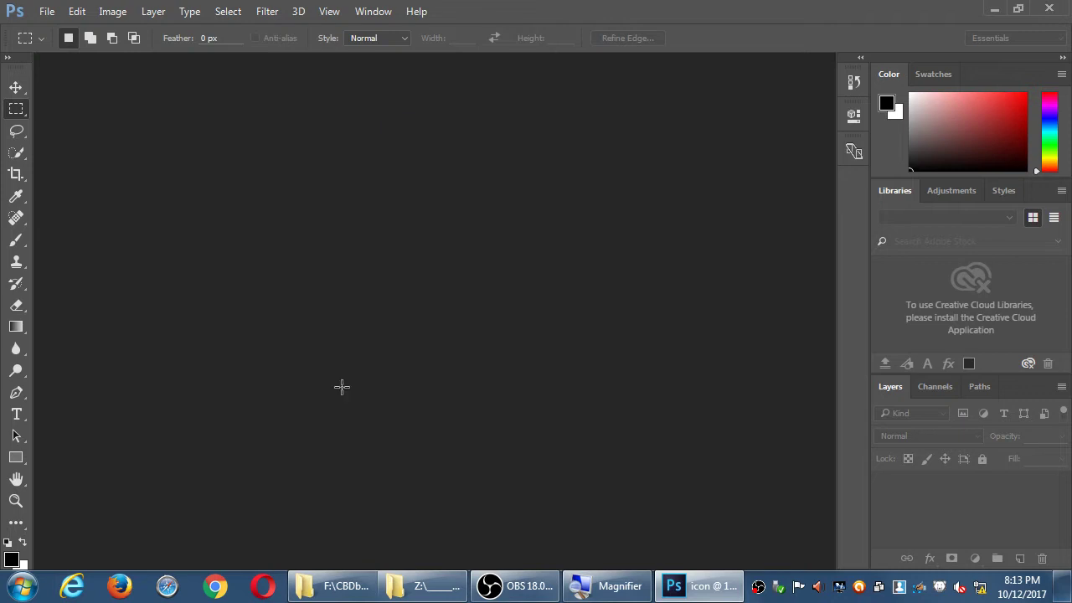
{"action": "double_click", "coordinate": [452, 295]}
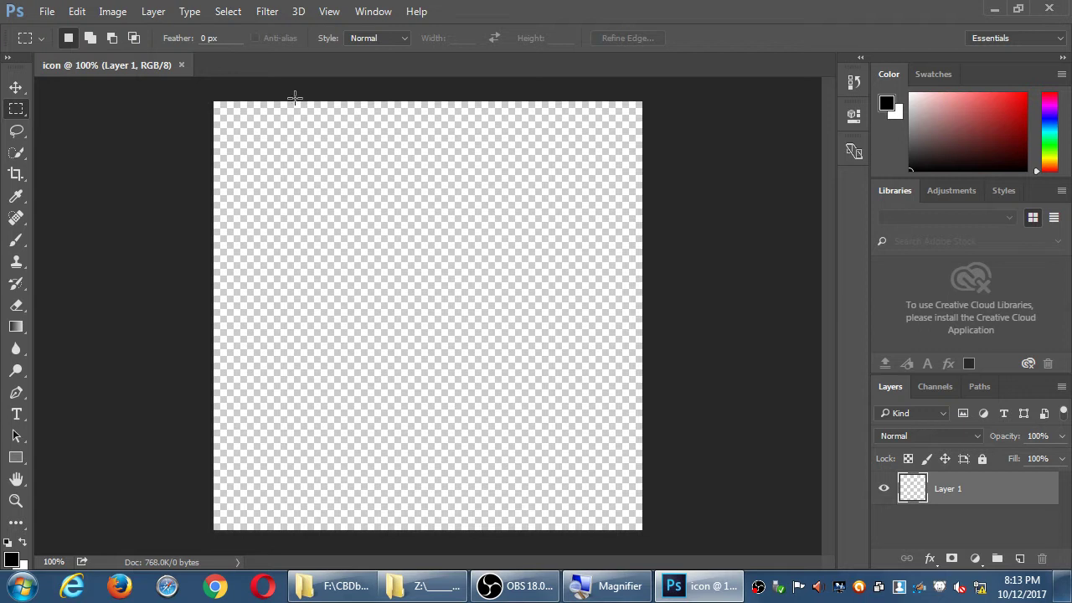
- Start saving the icon document under a new name and browse to the Corsair32Gb (F:) drive
{"action": "left_click", "coordinate": [41, 10]}
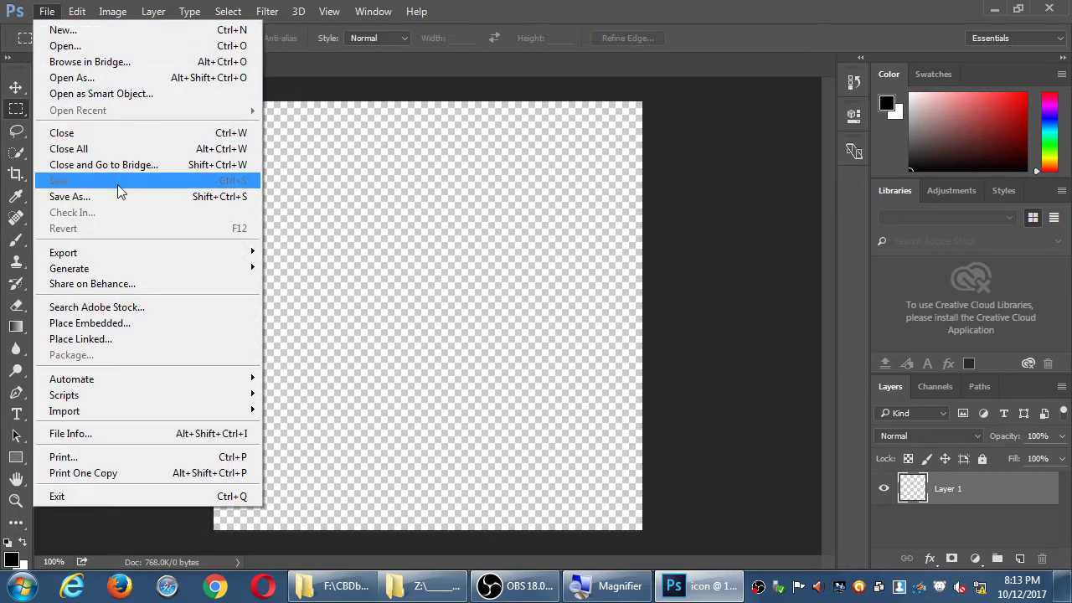
{"action": "left_click", "coordinate": [46, 11]}
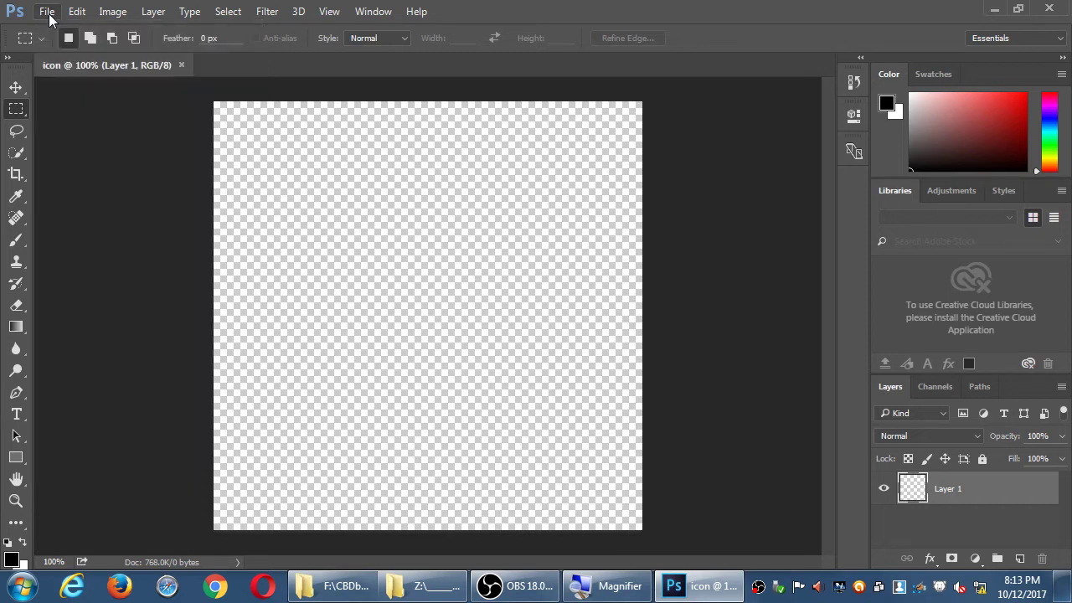
{"action": "left_click", "coordinate": [46, 11]}
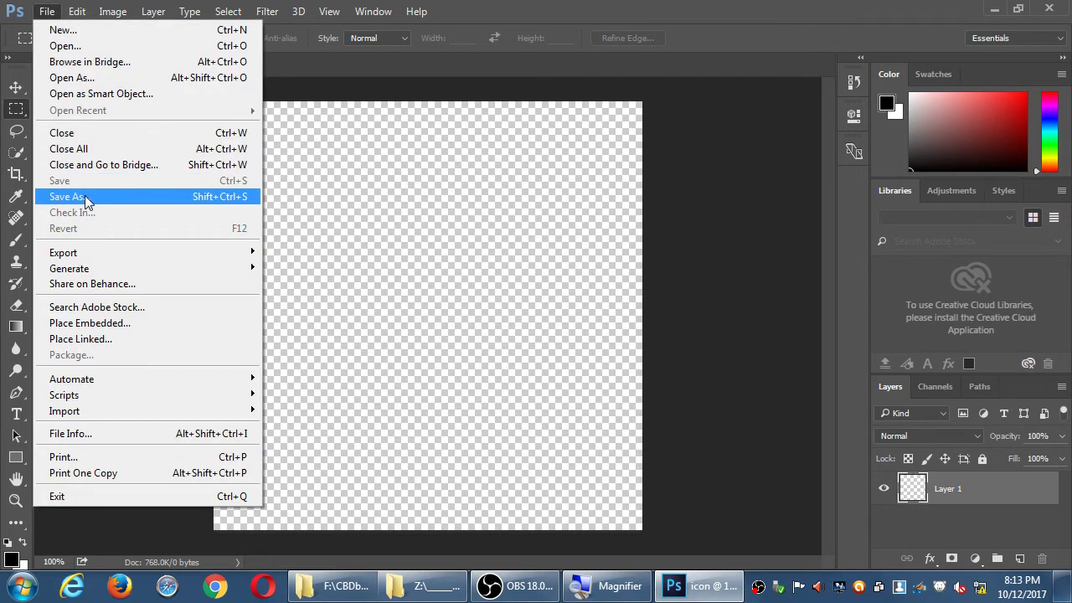
{"action": "left_click", "coordinate": [86, 196]}
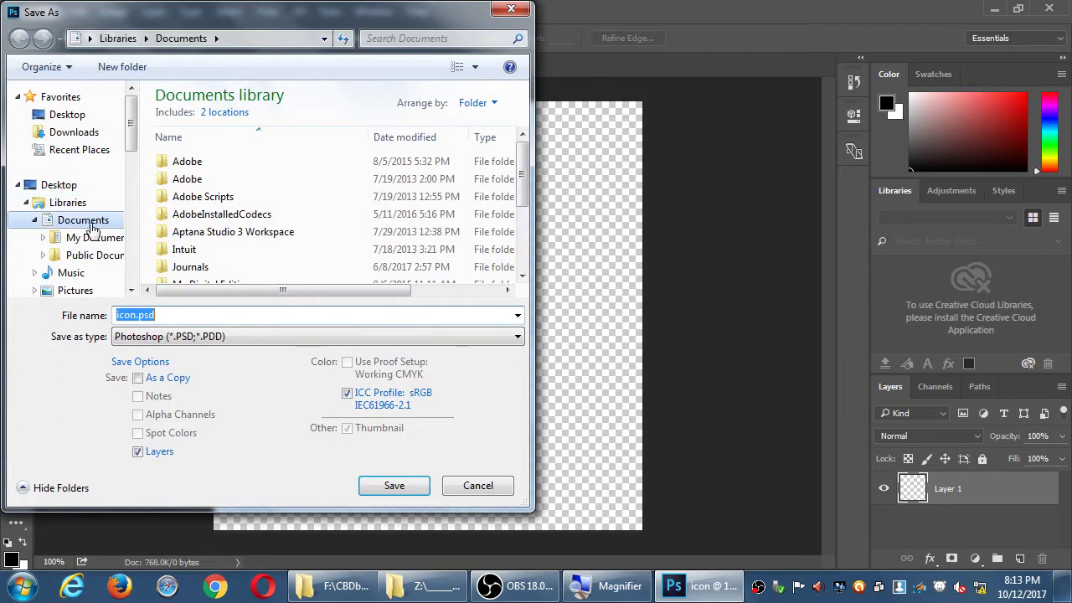
{"action": "left_click", "coordinate": [26, 202]}
{"action": "left_click", "coordinate": [52, 238]}
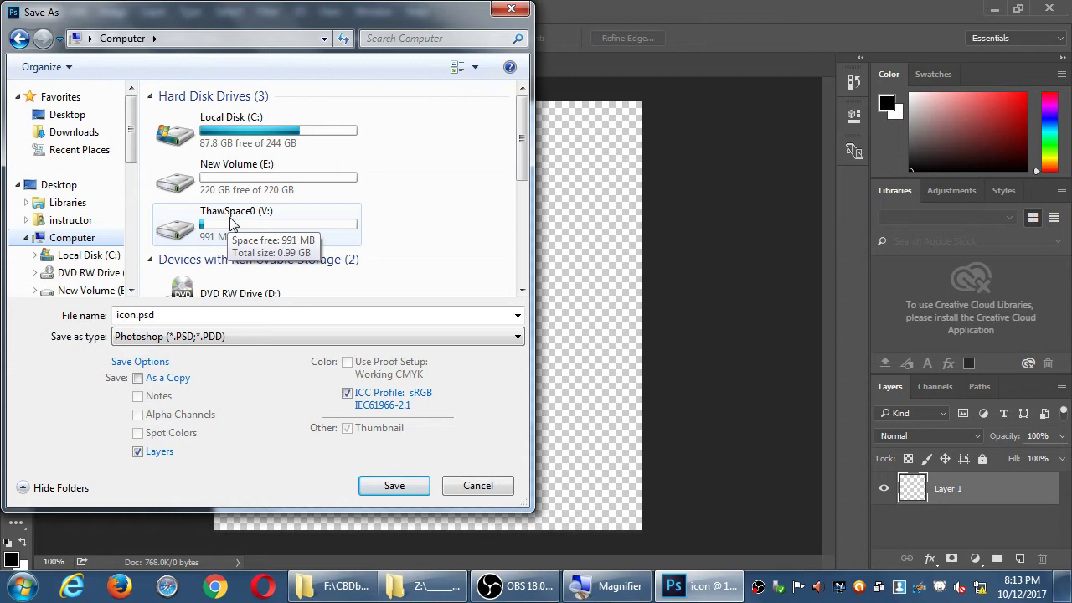
{"action": "left_click_drag", "start_coordinate": [525, 137], "coordinate": [525, 197]}
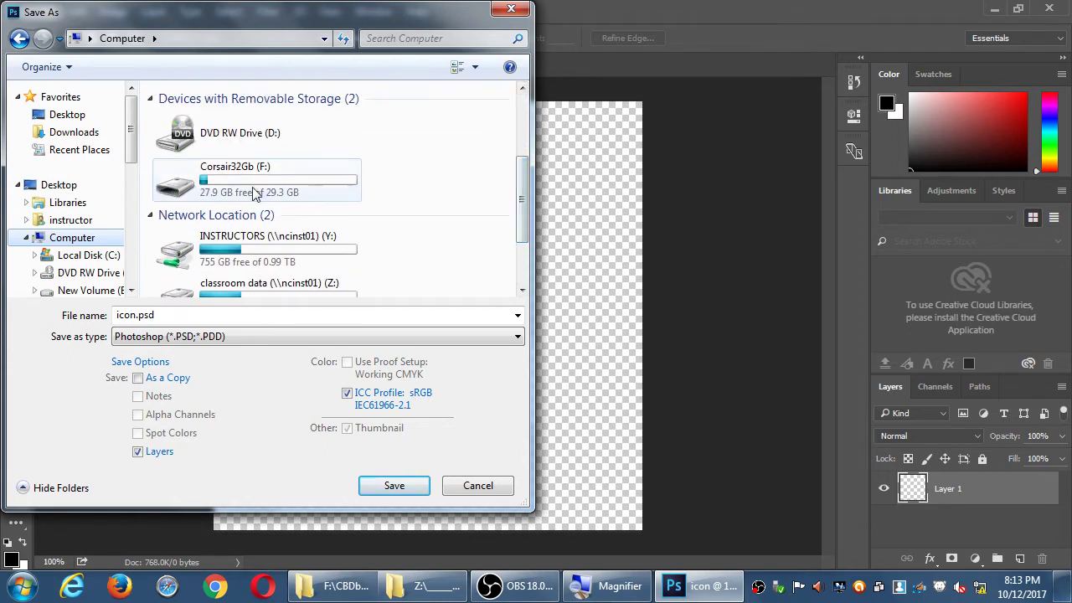
{"action": "double_click", "coordinate": [256, 193]}
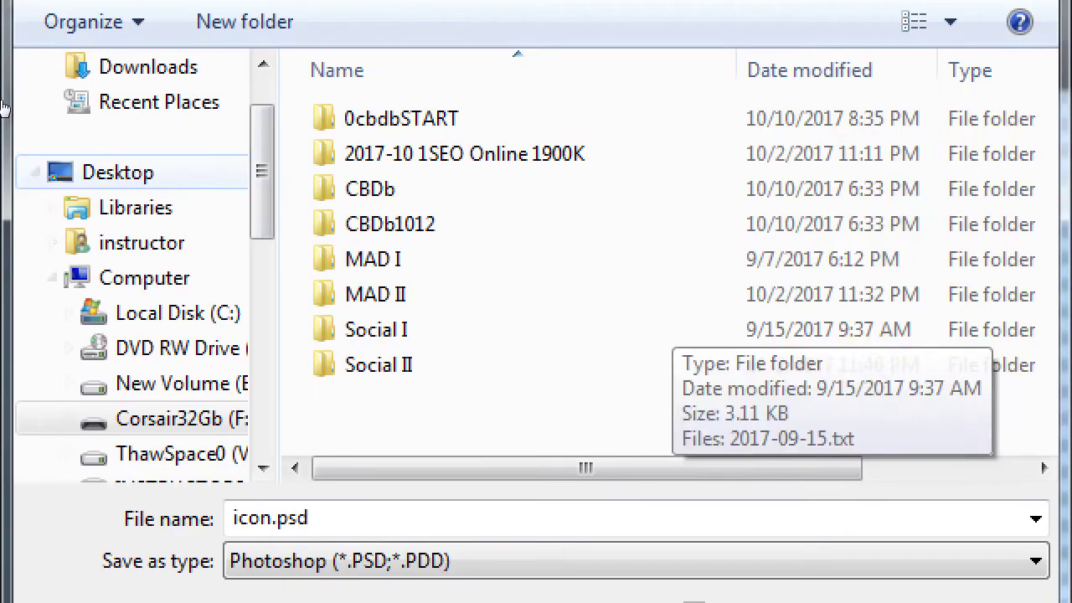
- Choose the MAD II folder on the F: drive as the save location
{"action": "left_click", "coordinate": [389, 223]}
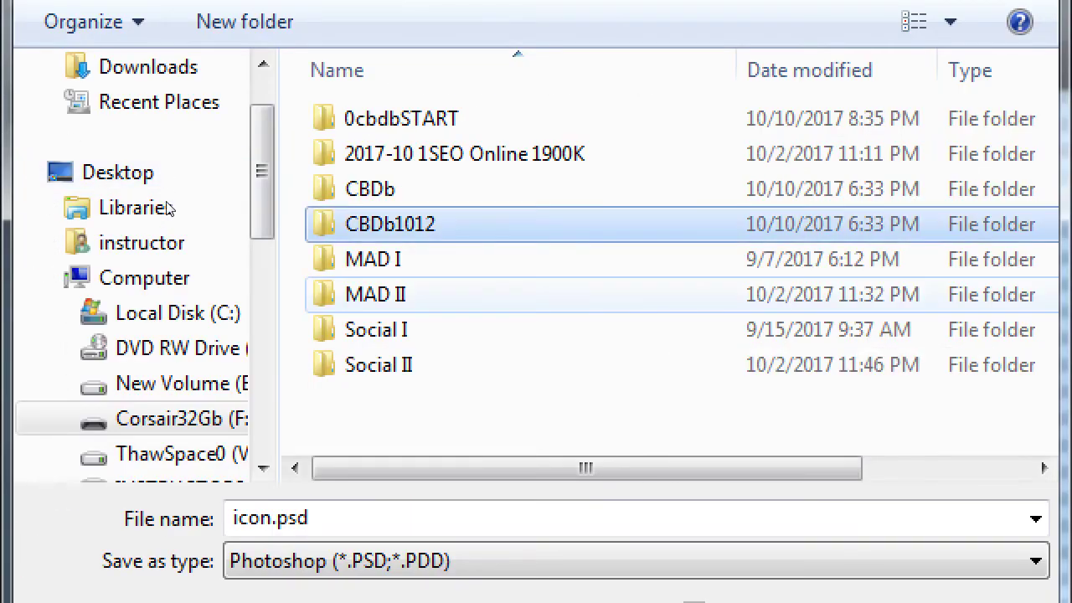
{"action": "left_click", "coordinate": [375, 294]}
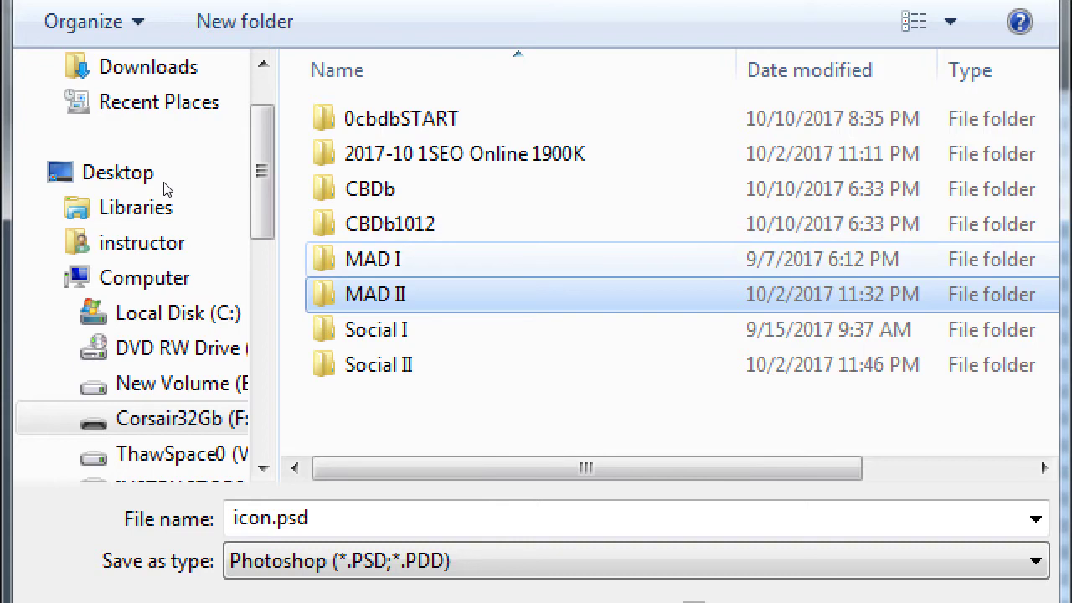
{"action": "left_click", "coordinate": [389, 224]}
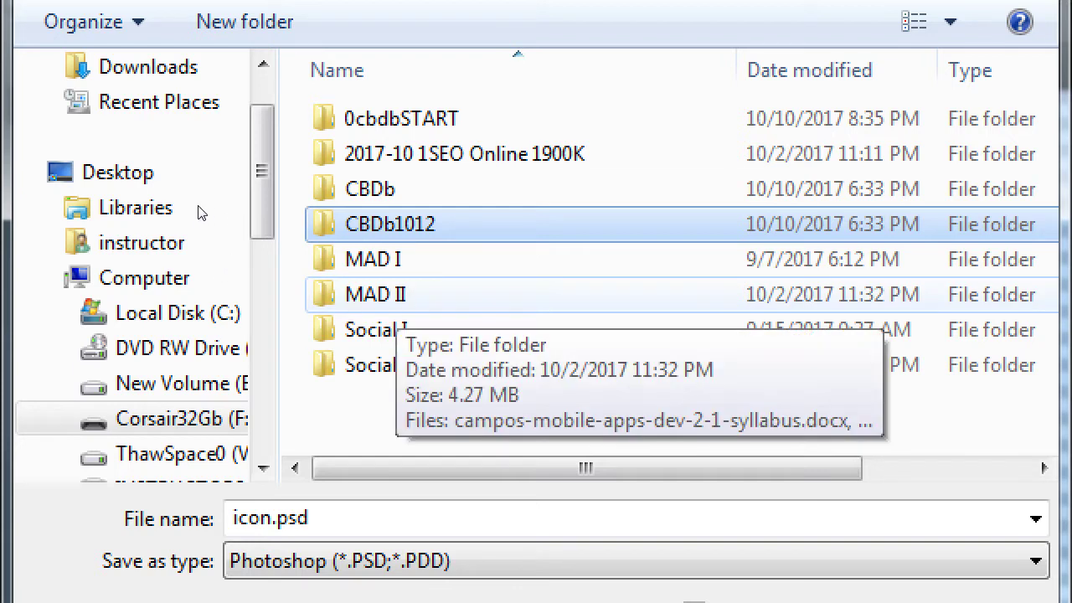
{"action": "key", "text": "Down"}
{"action": "key", "text": "Down"}
{"action": "key", "text": "Return"}
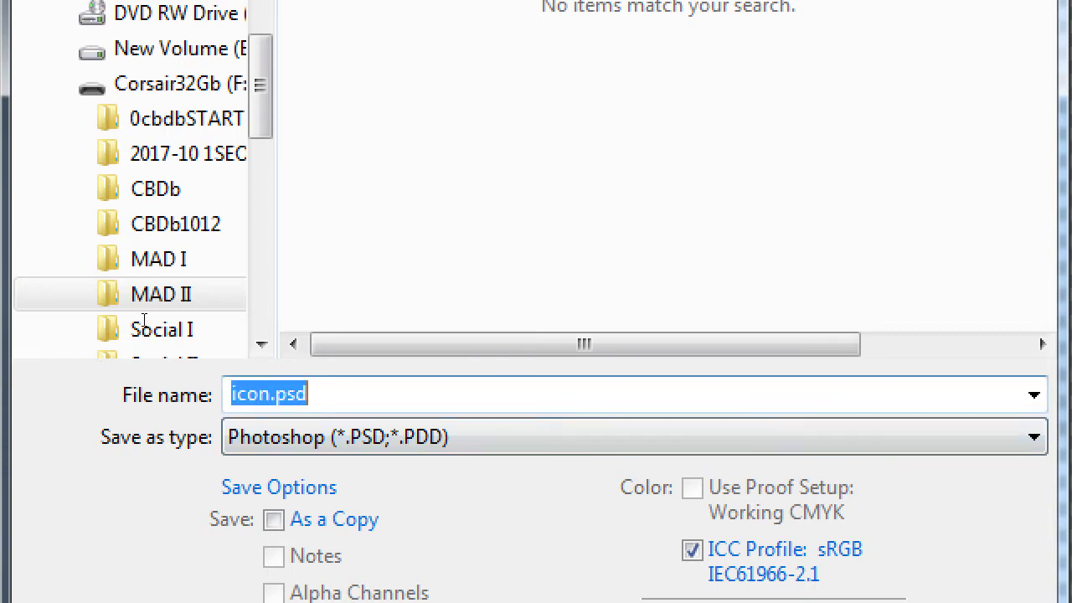
- Name the file icon512px.psd and save it in Photoshop format with Maximize Compatibility enabled
{"action": "key", "text": "Right"}
{"action": "type", "text": "512"}
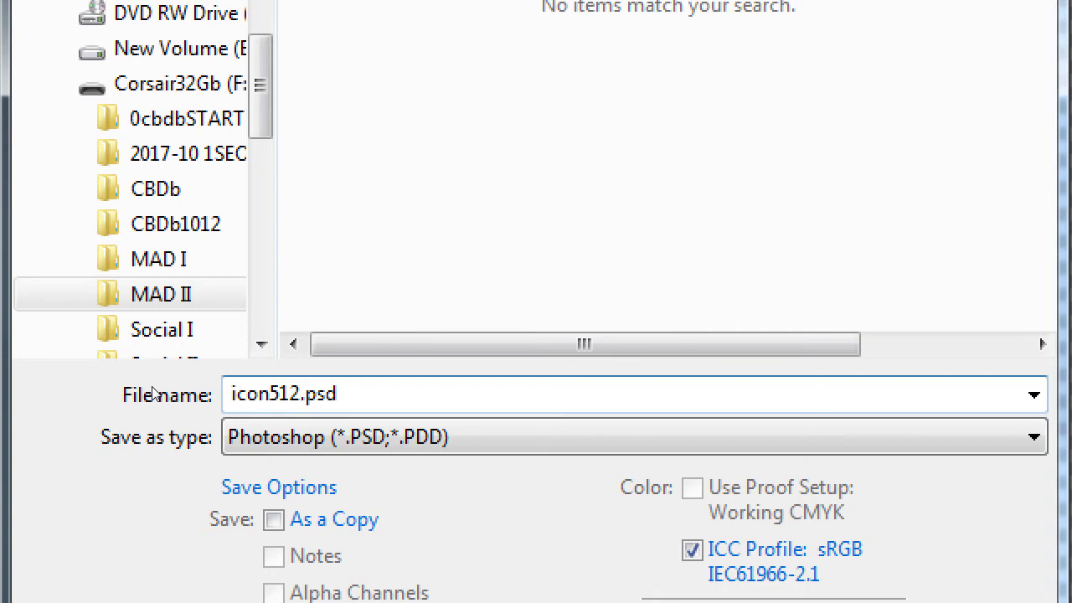
{"action": "type", "text": "px"}
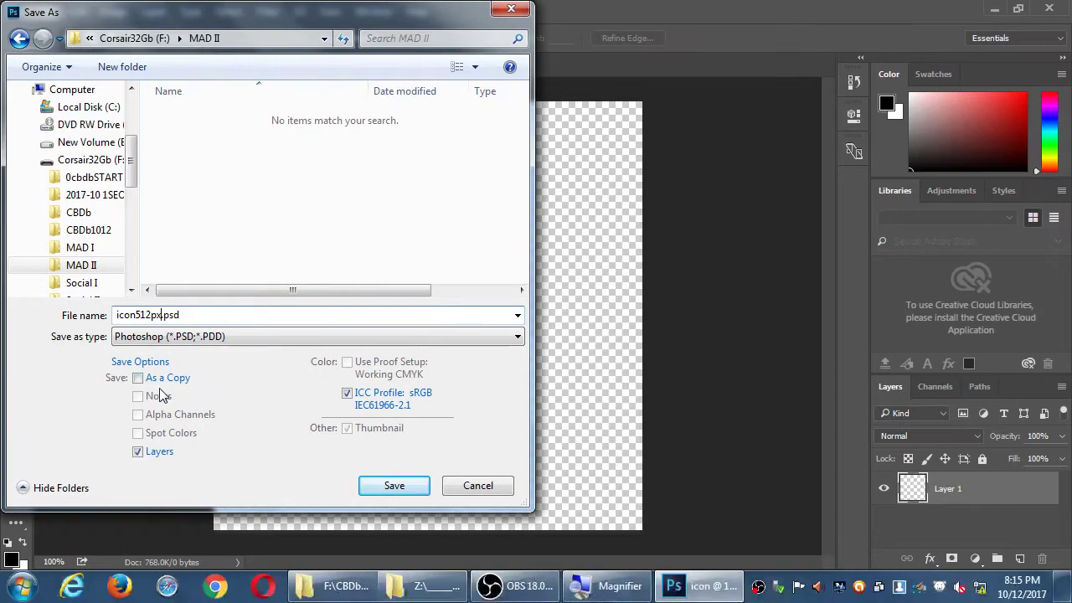
{"action": "left_click_drag", "start_coordinate": [190, 18], "coordinate": [235, 38]}
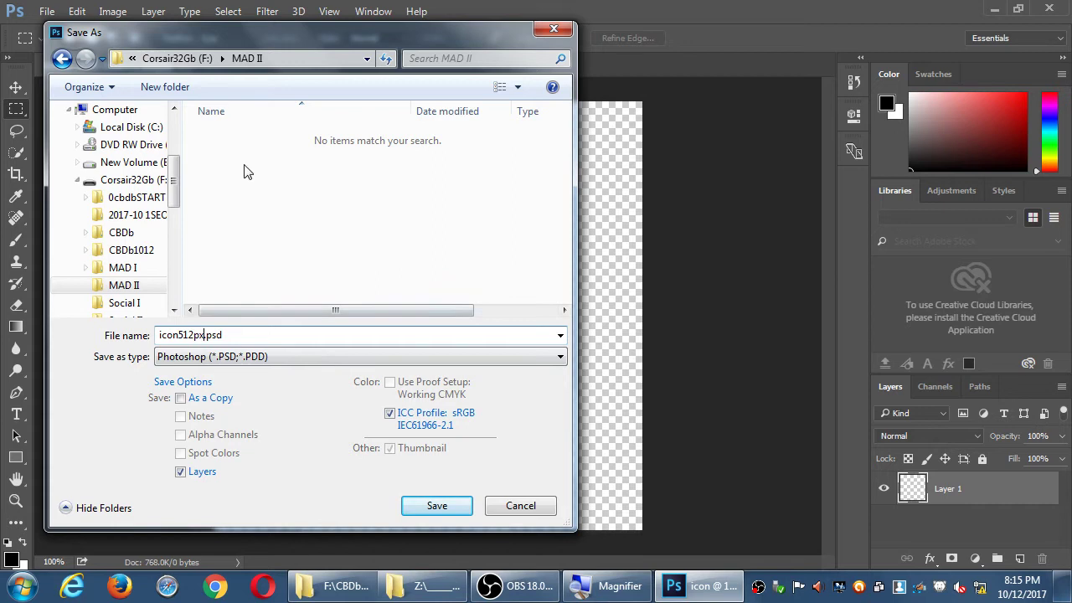
{"action": "left_click", "coordinate": [437, 506]}
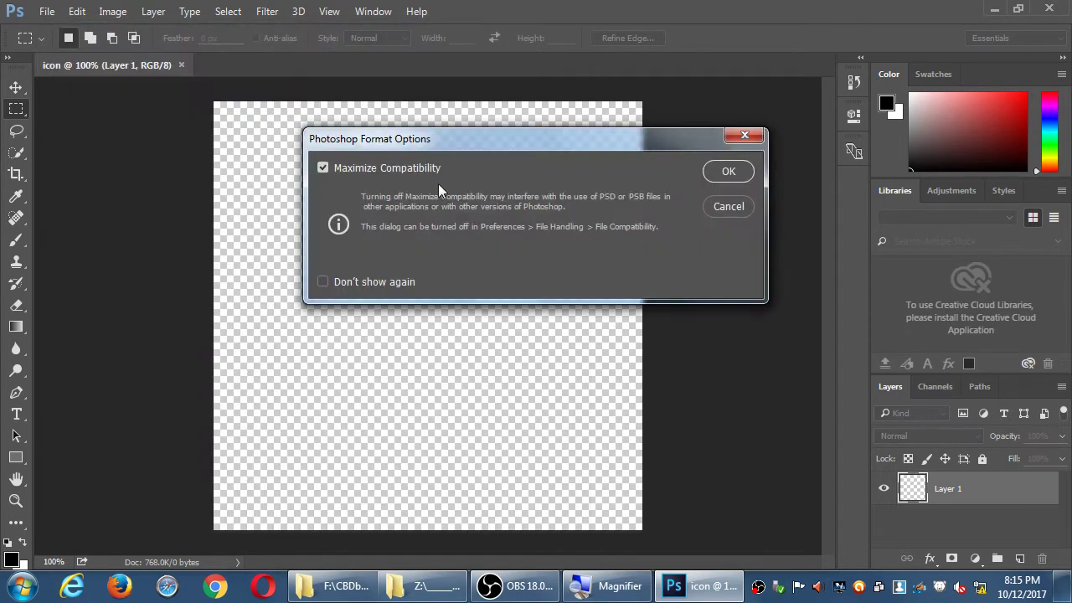
{"action": "left_click_drag", "start_coordinate": [429, 141], "coordinate": [291, 134]}
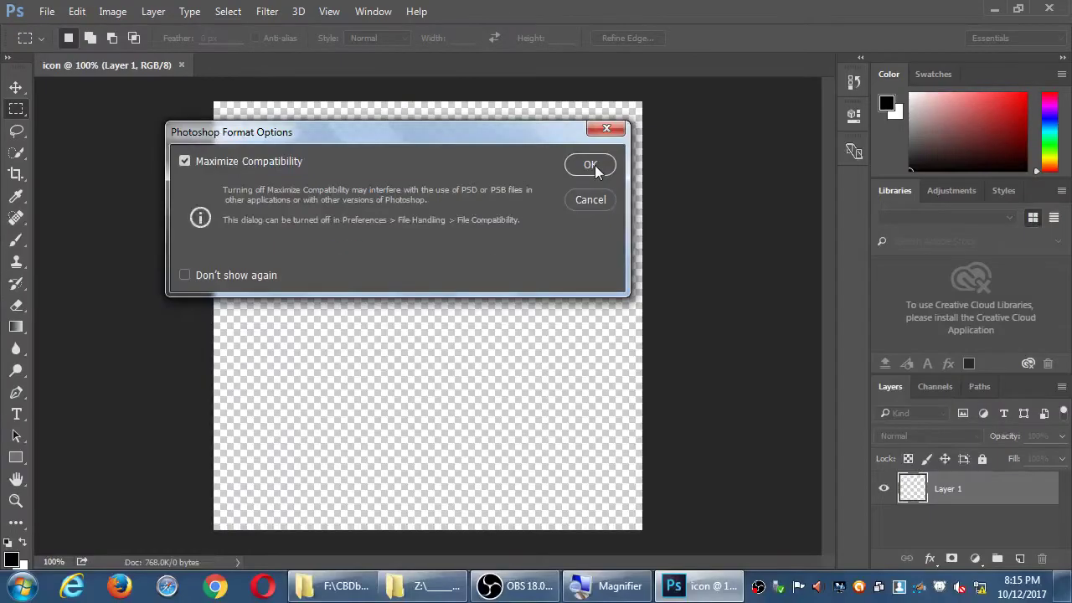
{"action": "left_click", "coordinate": [873, 205]}
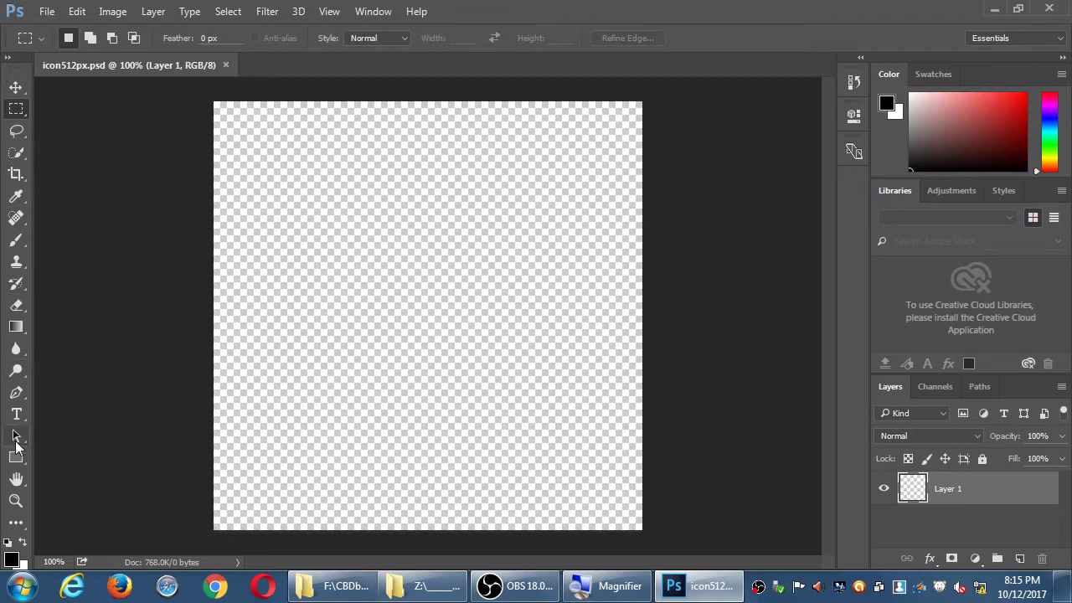
- Paint a rough freehand face with eyes, mouth, hat and shoulder lines on Layer 1 with a black 13 px brush
{"action": "key", "text": "b"}
{"action": "mouse_move", "coordinate": [411, 199]}
{"action": "left_mouse_down"}
{"action": "mouse_move", "coordinate": [304, 352]}
{"action": "mouse_move", "coordinate": [435, 237]}
{"action": "left_mouse_up"}
{"action": "mouse_move", "coordinate": [357, 264]}
{"action": "left_mouse_down"}
{"action": "mouse_move", "coordinate": [410, 276]}
{"action": "mouse_move", "coordinate": [418, 308]}
{"action": "left_mouse_up"}
{"action": "mouse_move", "coordinate": [437, 289]}
{"action": "left_mouse_down"}
{"action": "mouse_move", "coordinate": [456, 337]}
{"action": "mouse_move", "coordinate": [439, 290]}
{"action": "left_mouse_up"}
{"action": "mouse_move", "coordinate": [368, 327]}
{"action": "left_mouse_down"}
{"action": "mouse_move", "coordinate": [464, 371]}
{"action": "mouse_move", "coordinate": [357, 327]}
{"action": "left_mouse_up"}
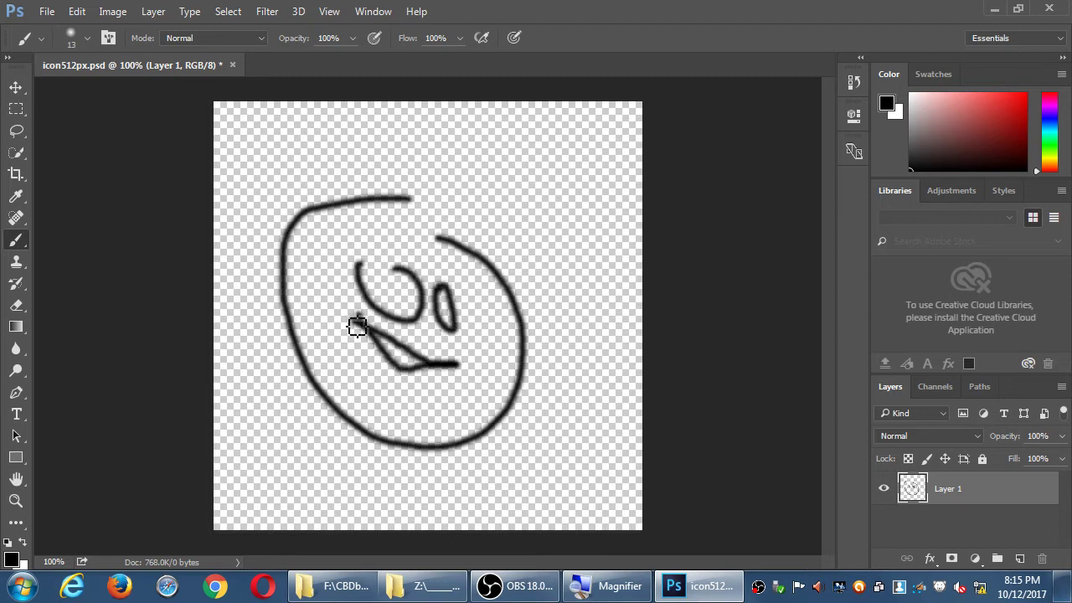
{"action": "mouse_move", "coordinate": [357, 193]}
{"action": "left_mouse_down"}
{"action": "mouse_move", "coordinate": [488, 222]}
{"action": "mouse_move", "coordinate": [453, 228]}
{"action": "mouse_move", "coordinate": [530, 232]}
{"action": "mouse_move", "coordinate": [435, 236]}
{"action": "left_mouse_up"}
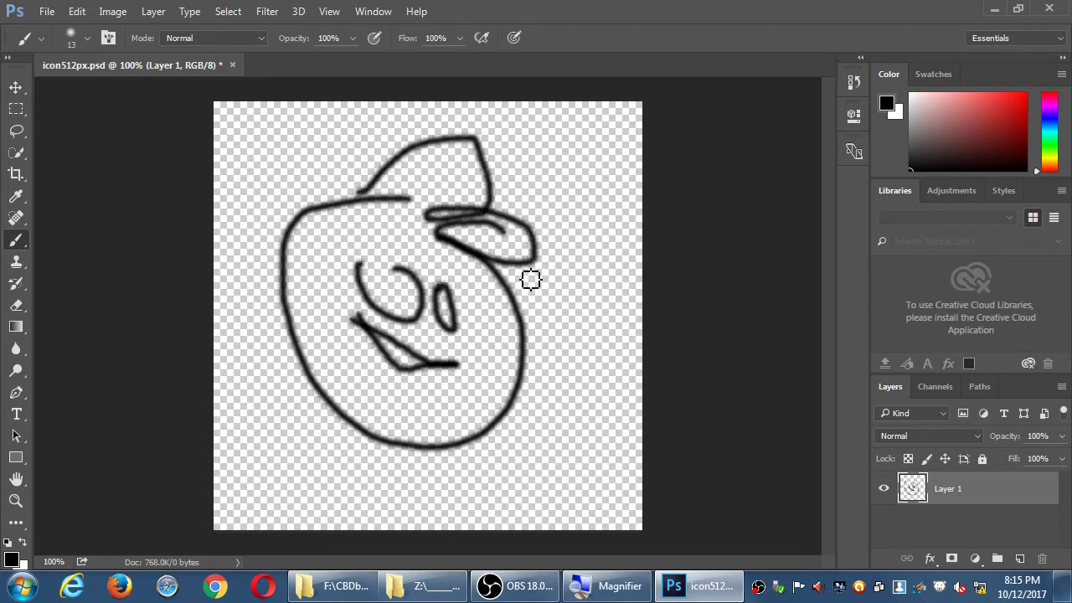
{"action": "mouse_move", "coordinate": [531, 280]}
{"action": "left_mouse_down"}
{"action": "mouse_move", "coordinate": [405, 237]}
{"action": "mouse_move", "coordinate": [373, 206]}
{"action": "left_mouse_up"}
{"action": "left_click_drag", "start_coordinate": [357, 266], "coordinate": [427, 317]}
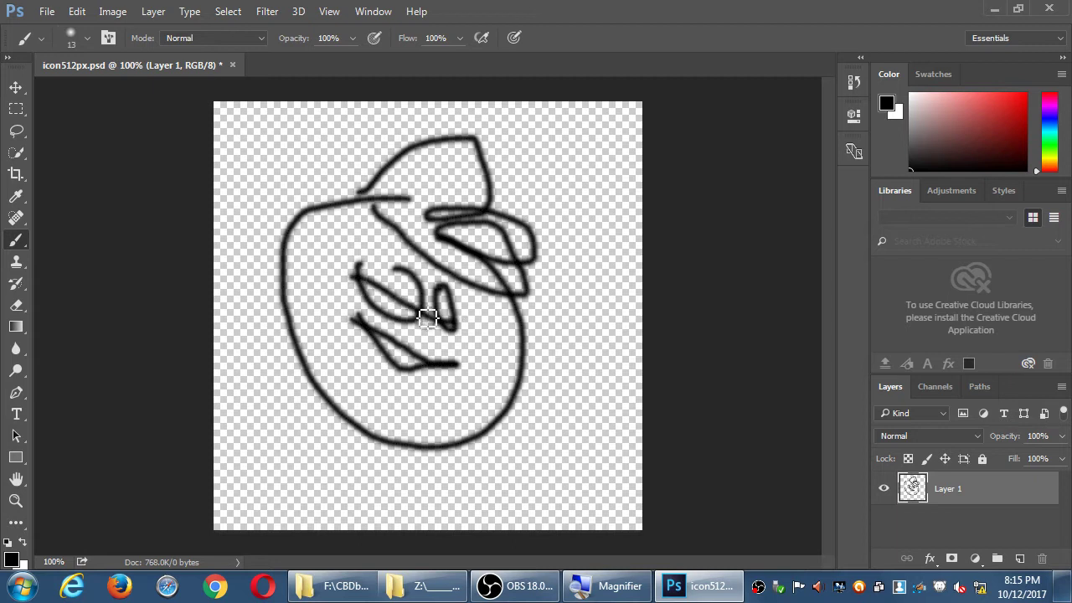
{"action": "left_click_drag", "start_coordinate": [379, 292], "coordinate": [461, 329]}
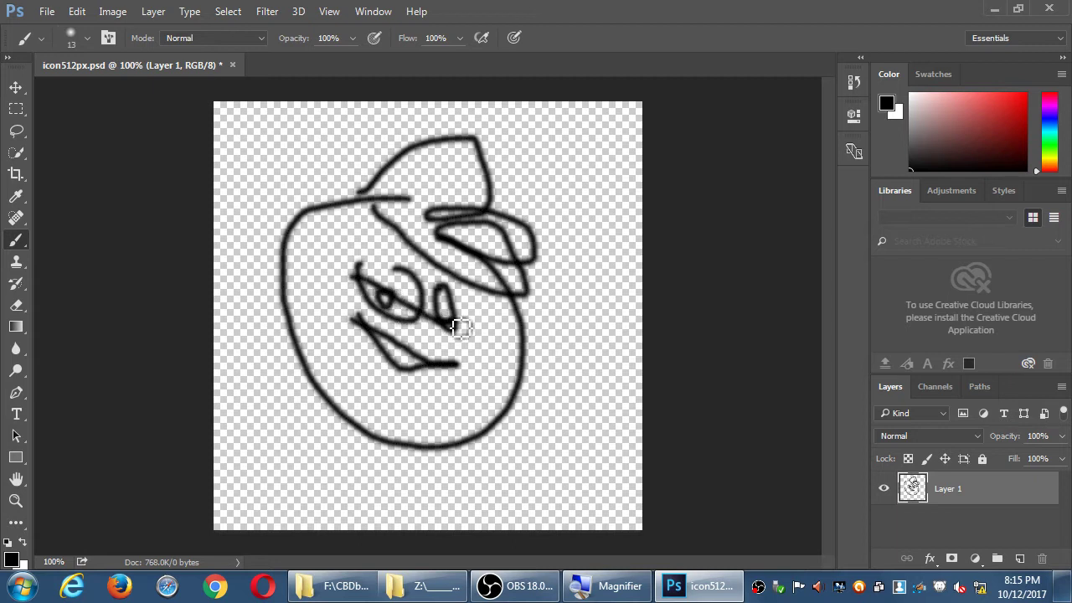
{"action": "mouse_move", "coordinate": [387, 395]}
{"action": "left_mouse_down"}
{"action": "mouse_move", "coordinate": [392, 438]}
{"action": "mouse_move", "coordinate": [414, 426]}
{"action": "mouse_move", "coordinate": [431, 435]}
{"action": "left_mouse_up"}
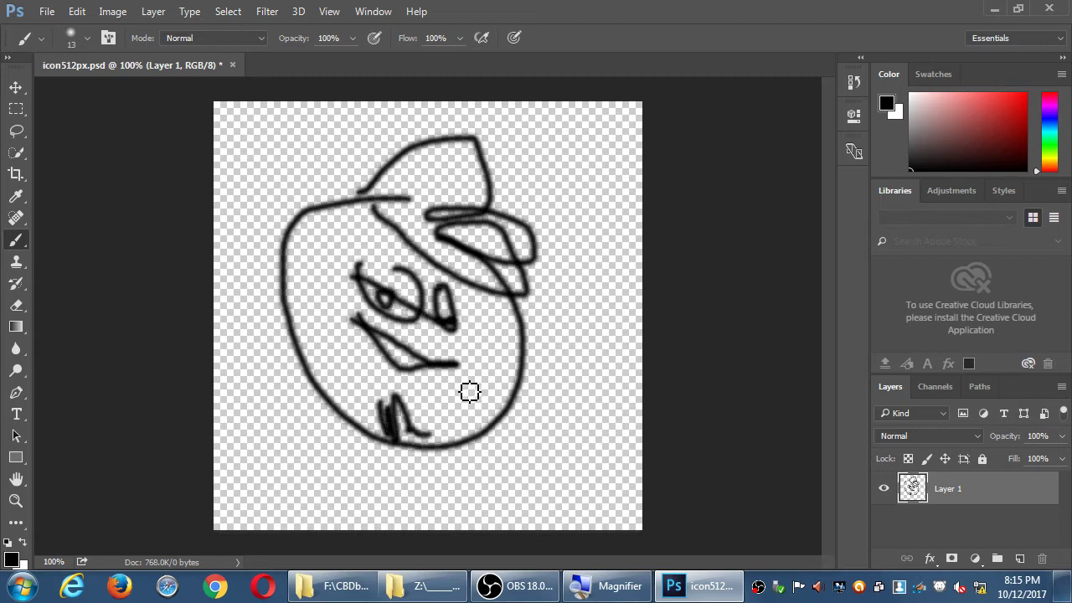
{"action": "mouse_move", "coordinate": [458, 357]}
{"action": "left_mouse_down"}
{"action": "mouse_move", "coordinate": [465, 431]}
{"action": "mouse_move", "coordinate": [491, 386]}
{"action": "mouse_move", "coordinate": [475, 373]}
{"action": "mouse_move", "coordinate": [501, 416]}
{"action": "left_mouse_up"}
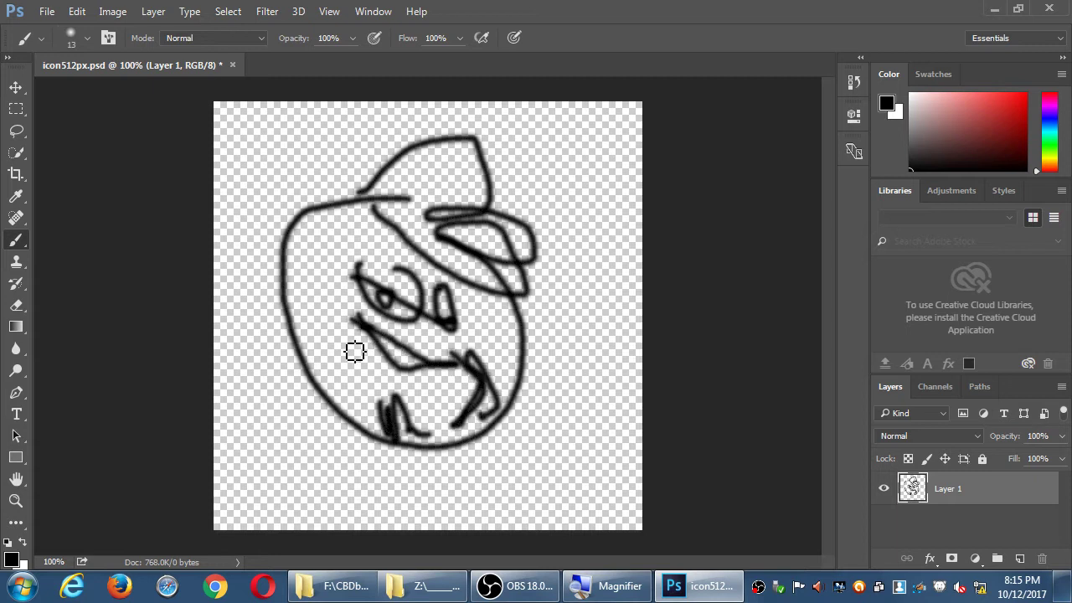
{"action": "mouse_move", "coordinate": [354, 352]}
{"action": "left_mouse_down"}
{"action": "mouse_move", "coordinate": [344, 248]}
{"action": "mouse_move", "coordinate": [303, 194]}
{"action": "left_mouse_up"}
{"action": "mouse_move", "coordinate": [436, 318]}
{"action": "left_mouse_down"}
{"action": "mouse_move", "coordinate": [461, 325]}
{"action": "mouse_move", "coordinate": [536, 315]}
{"action": "left_mouse_up"}
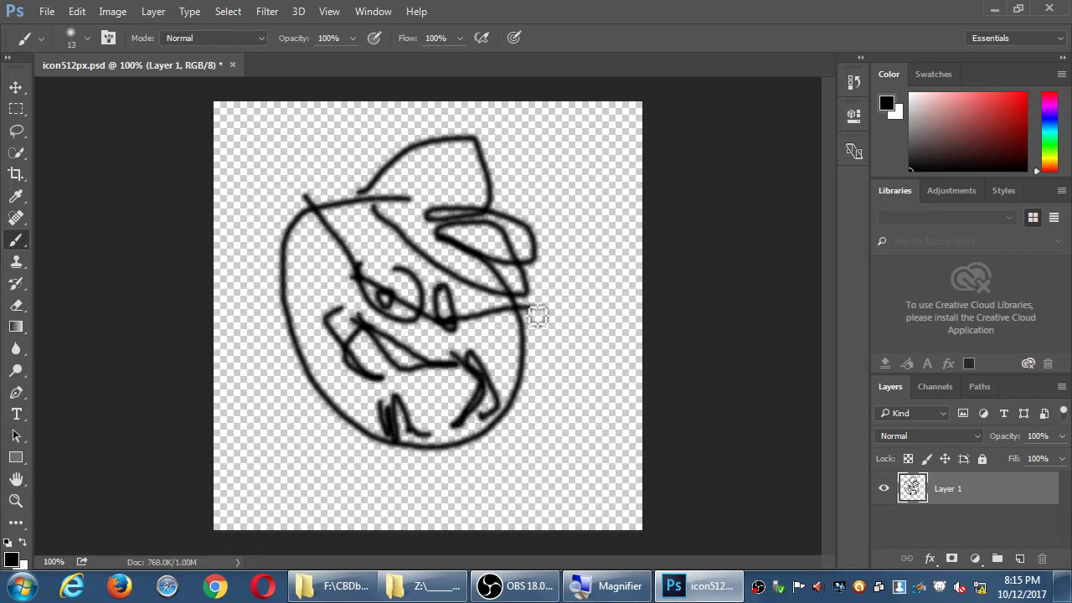
{"action": "mouse_move", "coordinate": [311, 183]}
{"action": "left_mouse_down"}
{"action": "mouse_move", "coordinate": [369, 201]}
{"action": "mouse_move", "coordinate": [505, 196]}
{"action": "mouse_move", "coordinate": [390, 241]}
{"action": "left_mouse_up"}
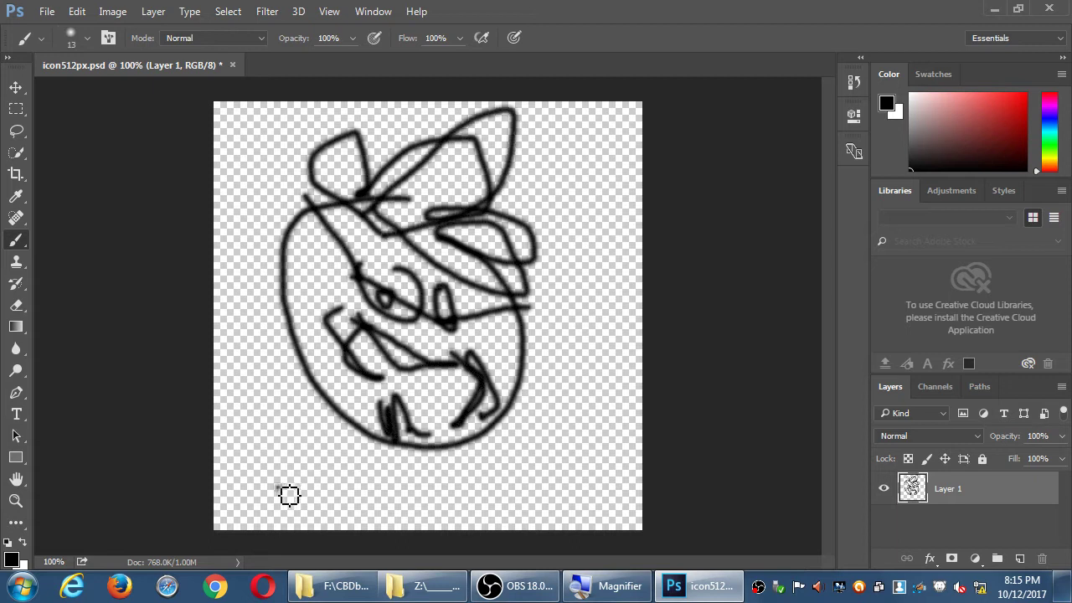
{"action": "mouse_move", "coordinate": [289, 494]}
{"action": "left_mouse_down"}
{"action": "mouse_move", "coordinate": [594, 472]}
{"action": "mouse_move", "coordinate": [773, 555]}
{"action": "left_mouse_up"}
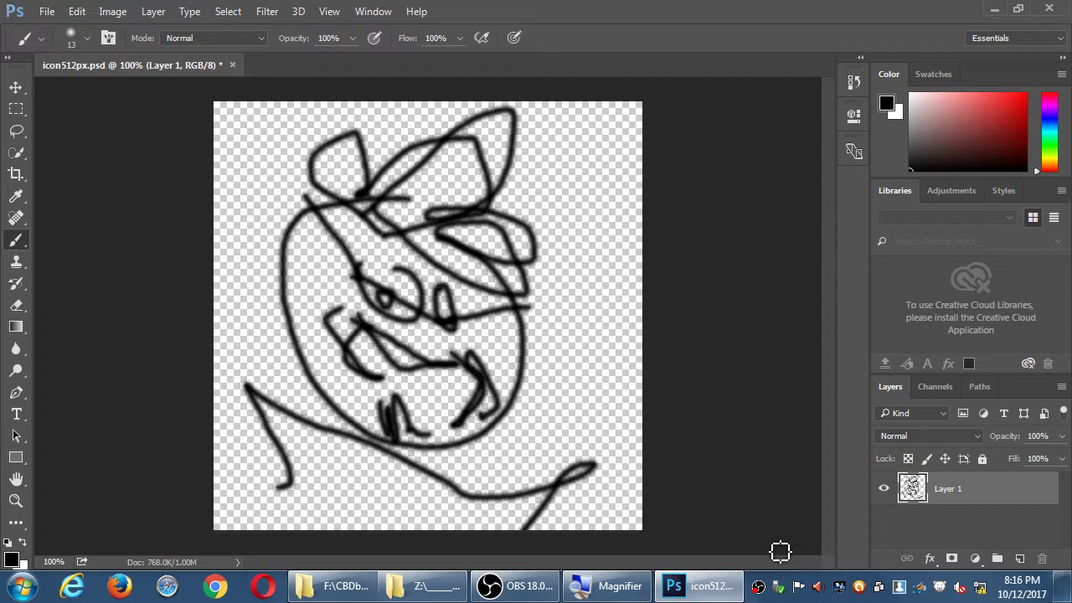
- Select the entire canvas and delete all the painted strokes from Layer 1
{"action": "key", "text": "ctrl+a"}
{"action": "key", "text": "Delete"}
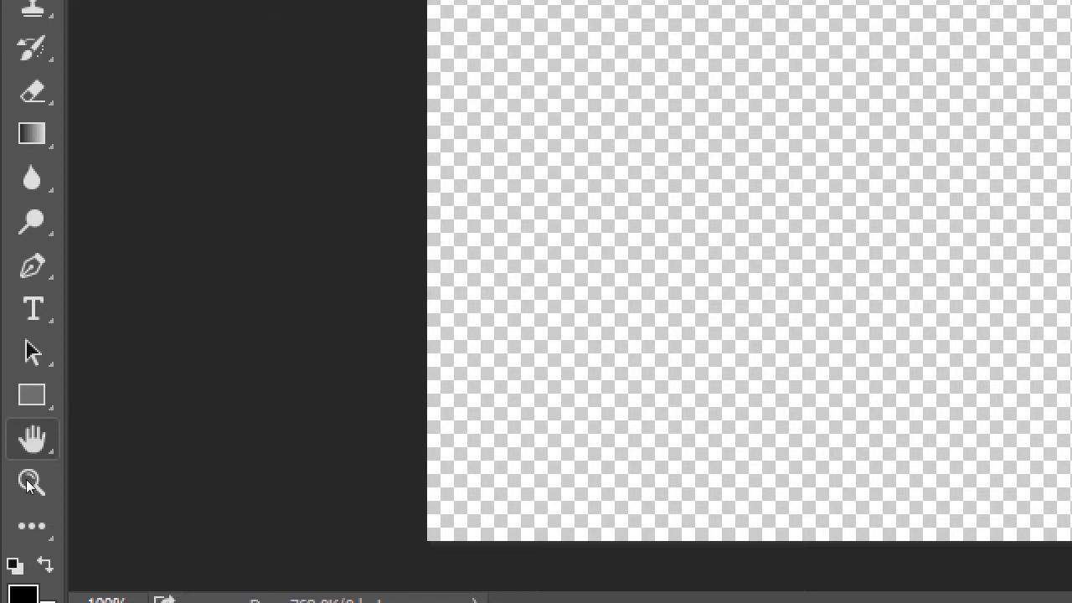
- Draw two overlapping black rectangle shapes, about 248 × 230 px near the centre and about 183 × 132 px over its upper-right corner
{"action": "left_click", "coordinate": [16, 457]}
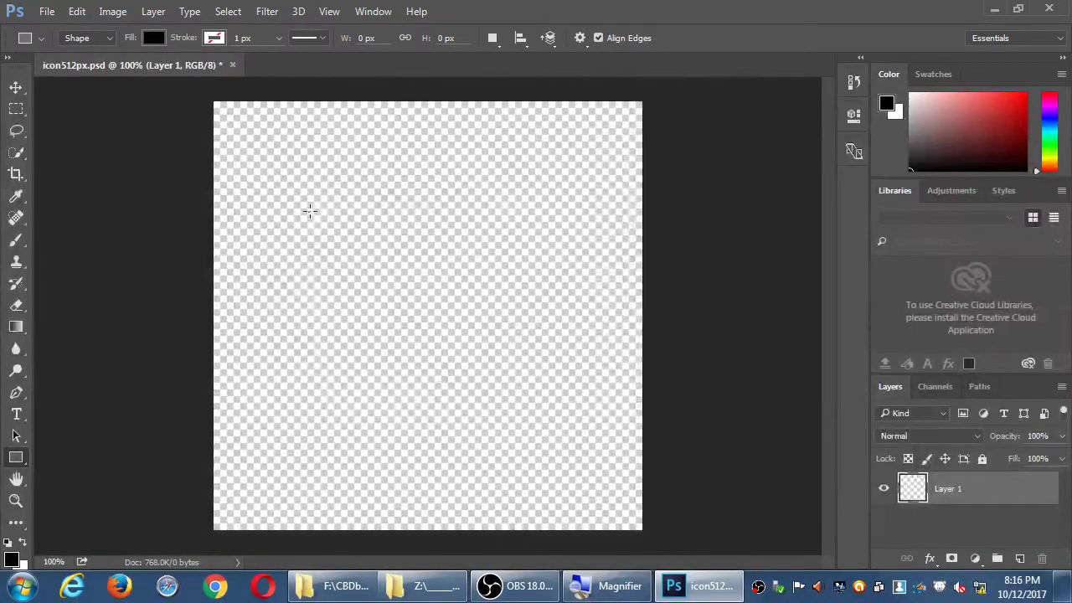
{"action": "left_click_drag", "start_coordinate": [308, 211], "coordinate": [517, 404]}
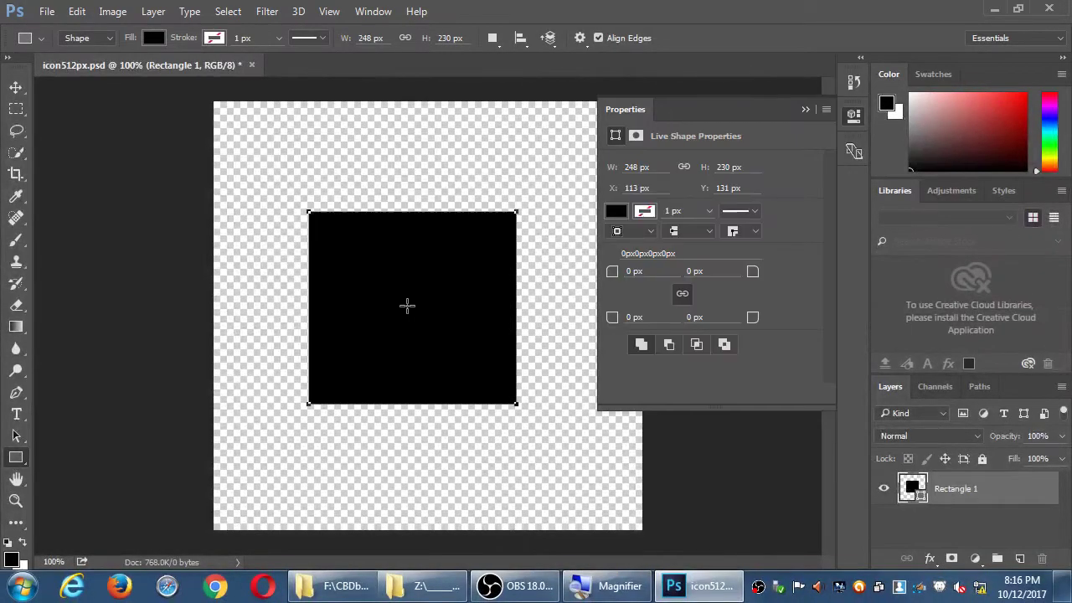
{"action": "left_click_drag", "start_coordinate": [416, 162], "coordinate": [570, 273]}
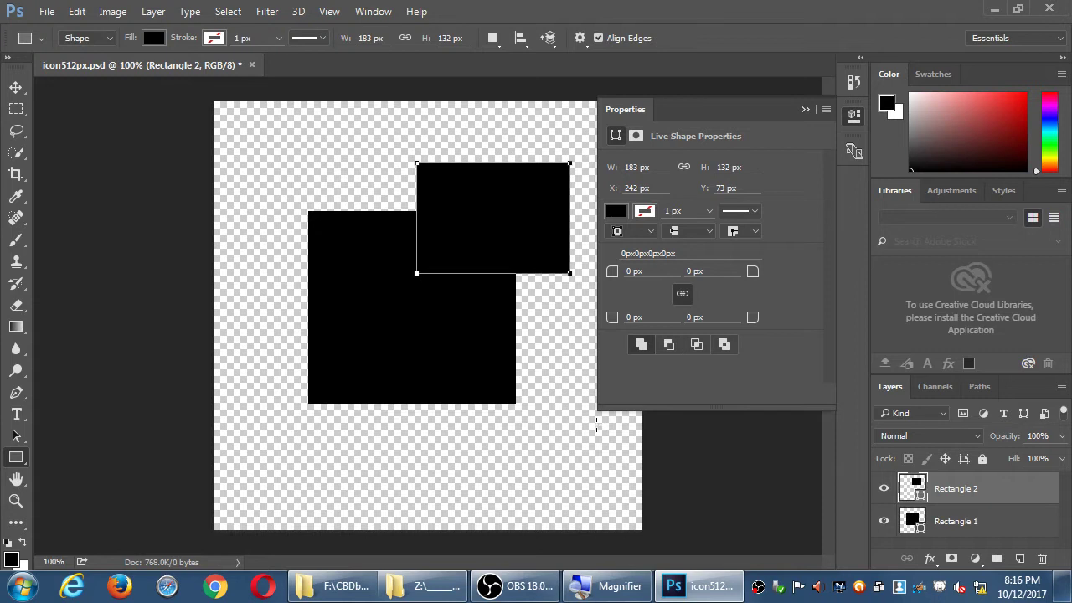
- Undo the two rectangle shapes
{"action": "key", "text": "ctrl+alt+z"}
{"action": "key", "text": "ctrl+alt+z"}
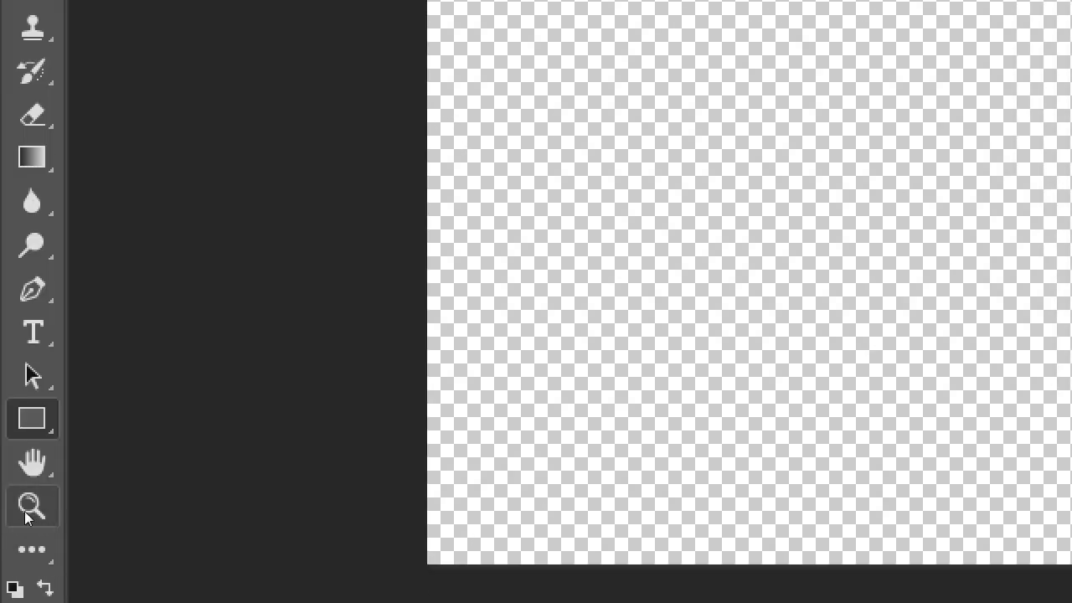
- Activate the Custom Shape Tool from the shape tool group
{"action": "right_click", "coordinate": [16, 457]}
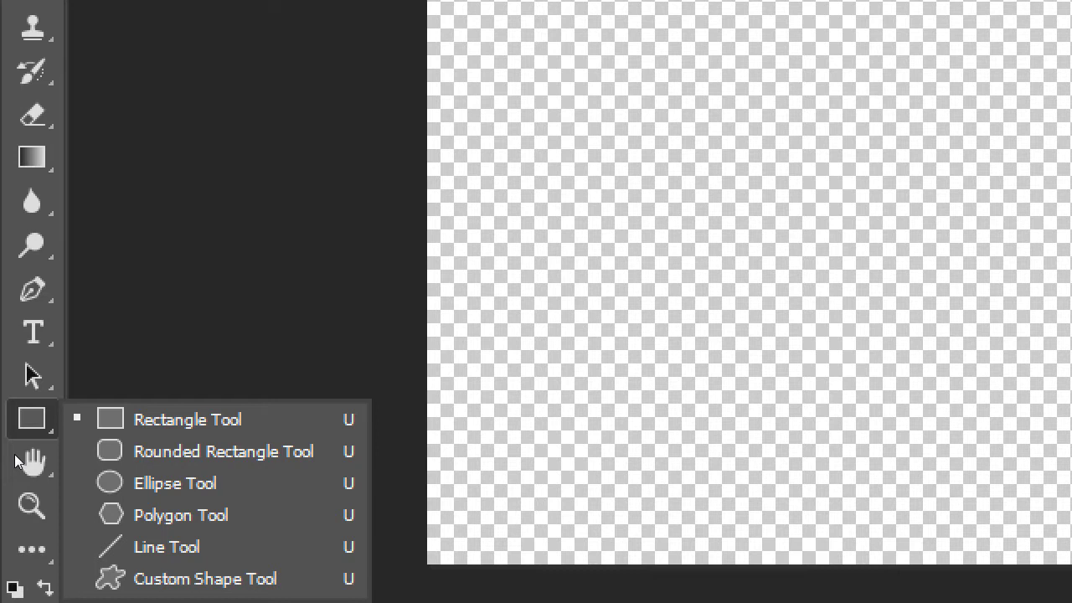
{"action": "key", "text": "Escape"}
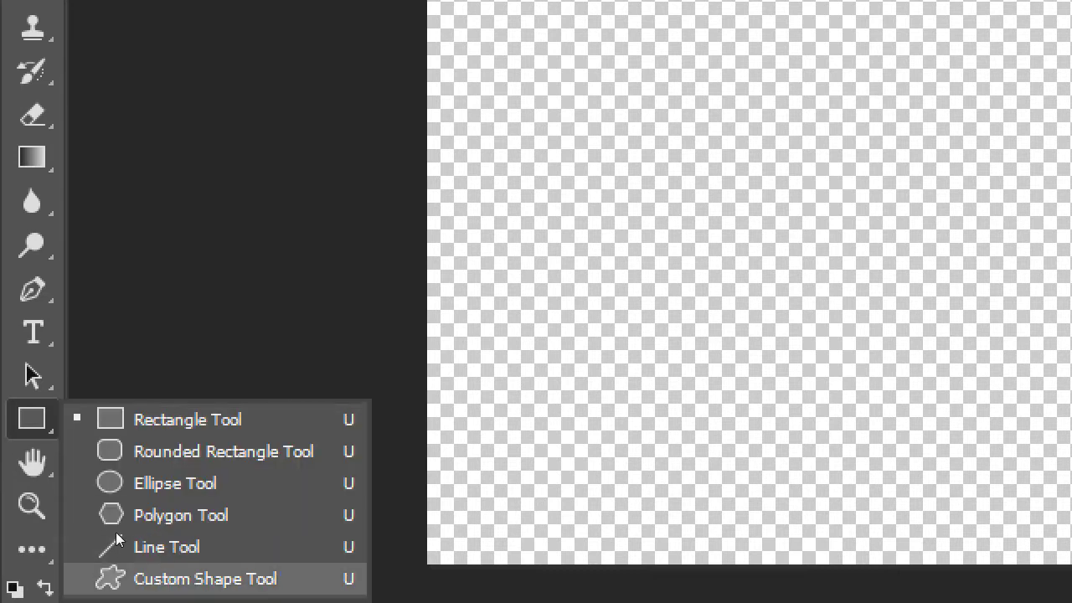
{"action": "left_click", "coordinate": [122, 576]}
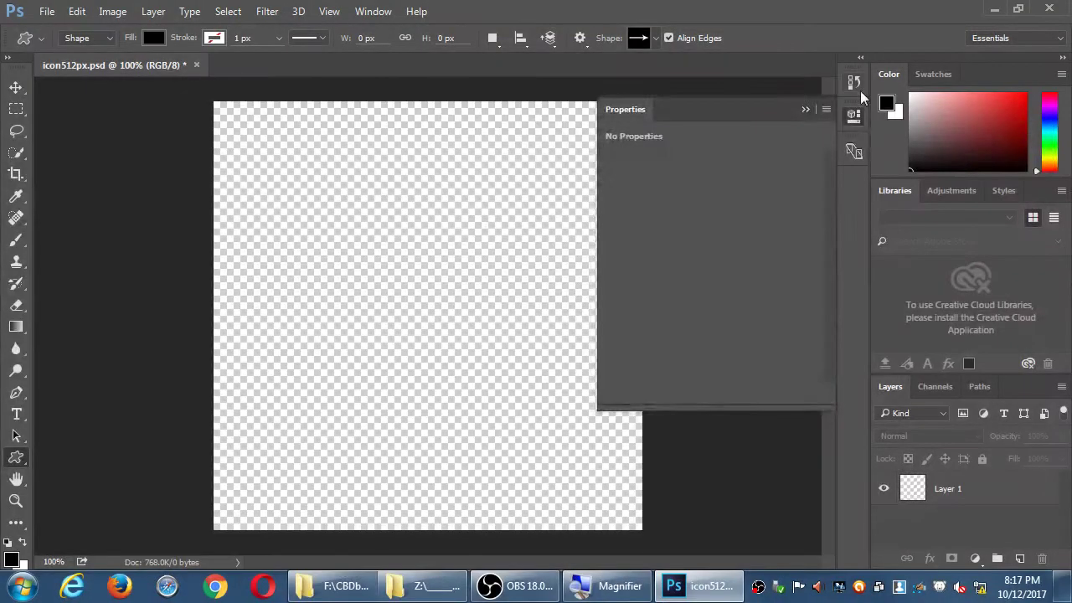
- Close the Properties panel, draw a trial arrow shape across the canvas and undo it
{"action": "left_click", "coordinate": [860, 90]}
{"action": "left_click_drag", "start_coordinate": [288, 192], "coordinate": [512, 342]}
{"action": "key", "text": "ctrl+z"}
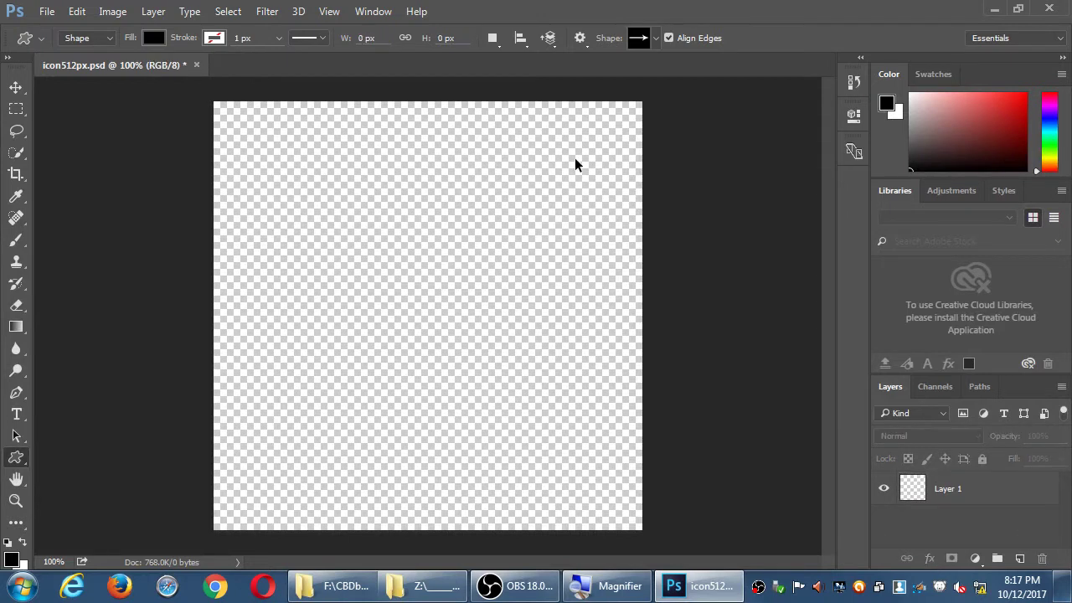
- Choose the heart custom shape, draw it in black about 264 × 331 px near the canvas centre, and undo it
{"action": "left_click", "coordinate": [656, 40]}
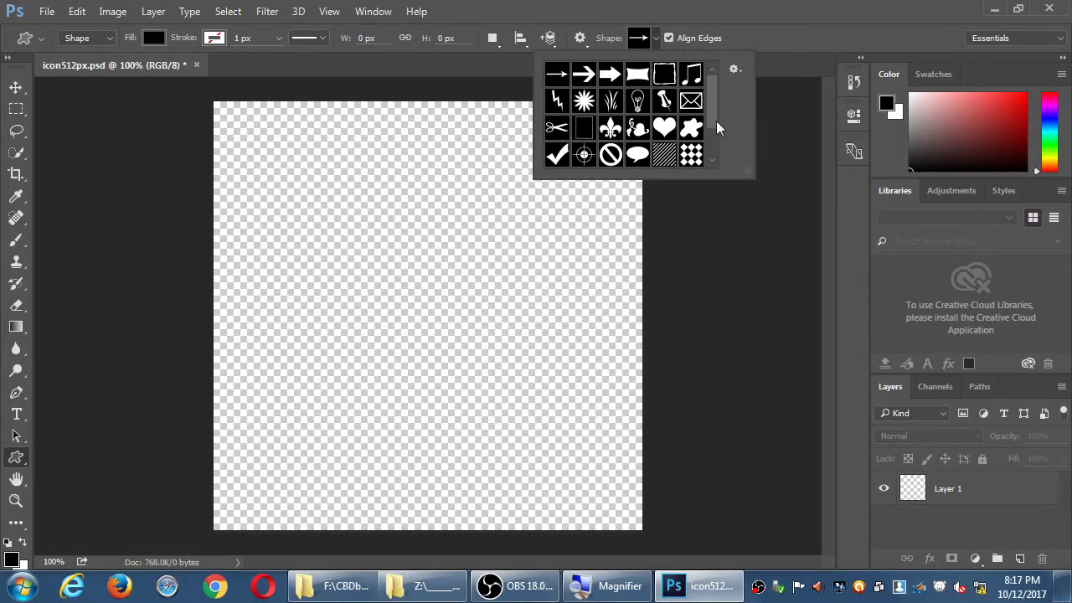
{"action": "double_click", "coordinate": [666, 128]}
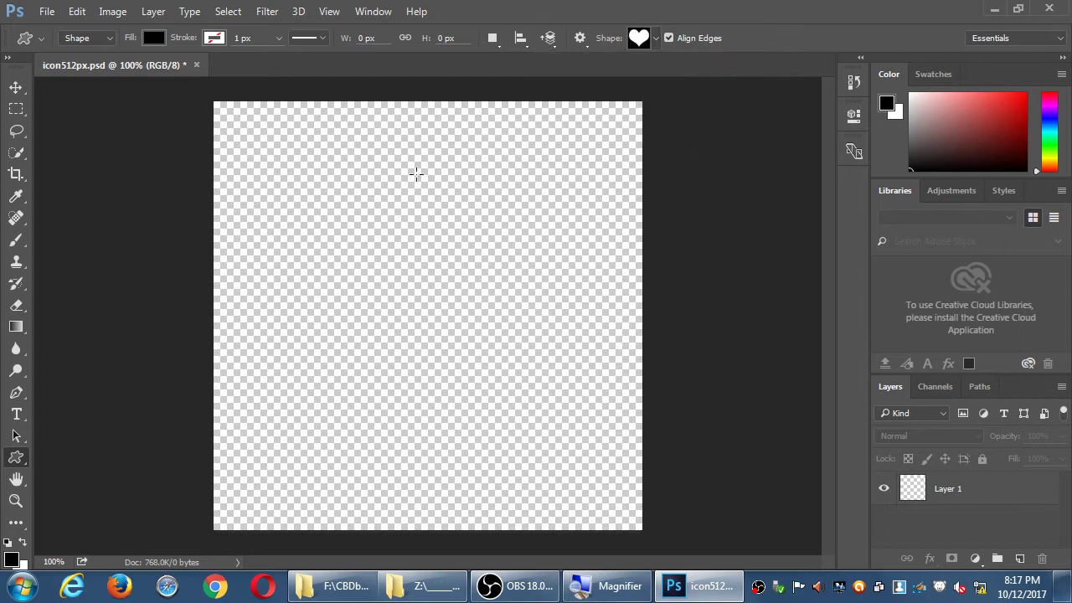
{"action": "left_click_drag", "start_coordinate": [320, 151], "coordinate": [542, 428]}
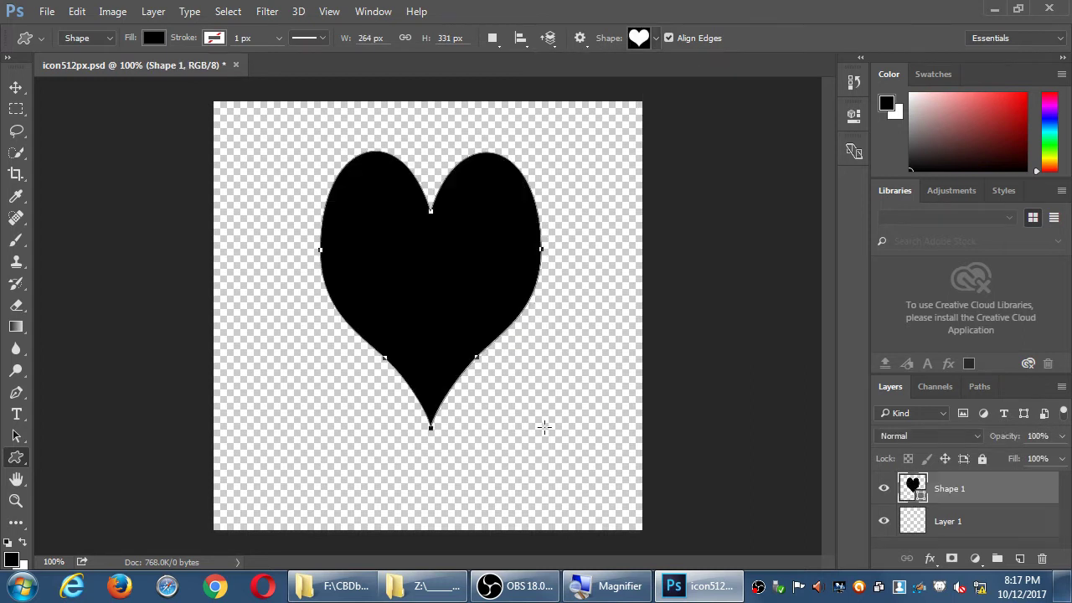
{"action": "key", "text": "ctrl+z"}
- Set the shape fill to red, draw a heart about 357 × 408 px over most of the canvas, and undo it
{"action": "left_click", "coordinate": [159, 40]}
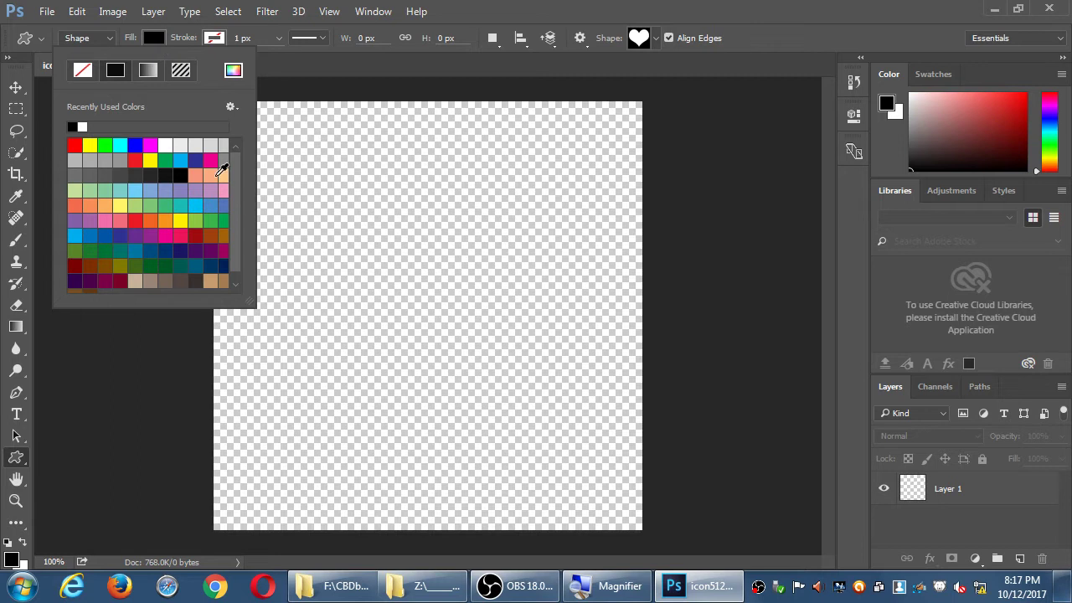
{"action": "left_click", "coordinate": [134, 160]}
{"action": "left_click_drag", "start_coordinate": [289, 140], "coordinate": [584, 479]}
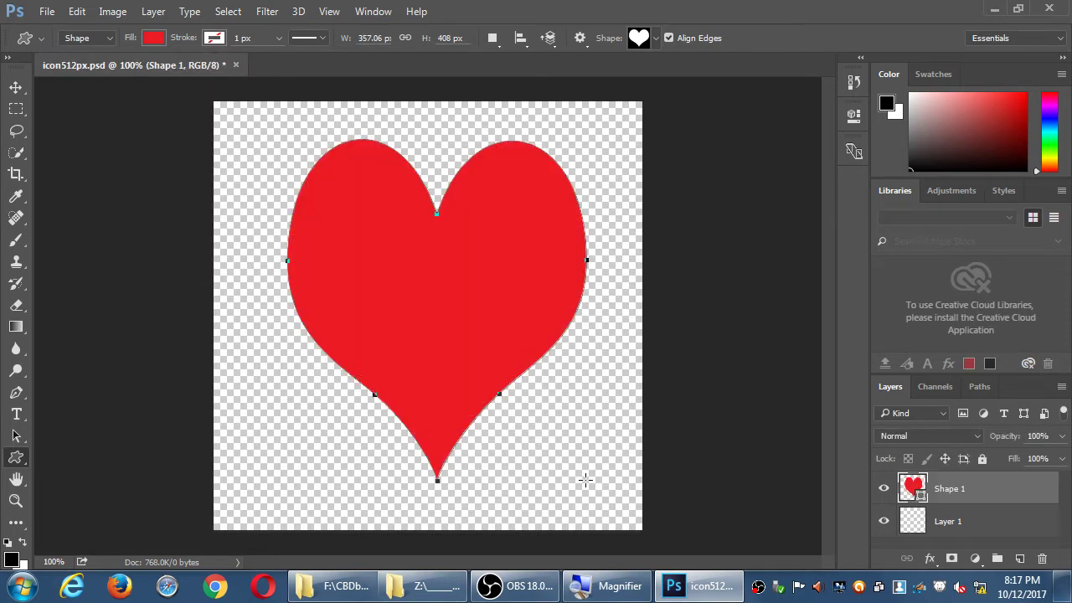
{"action": "key", "text": "z"}
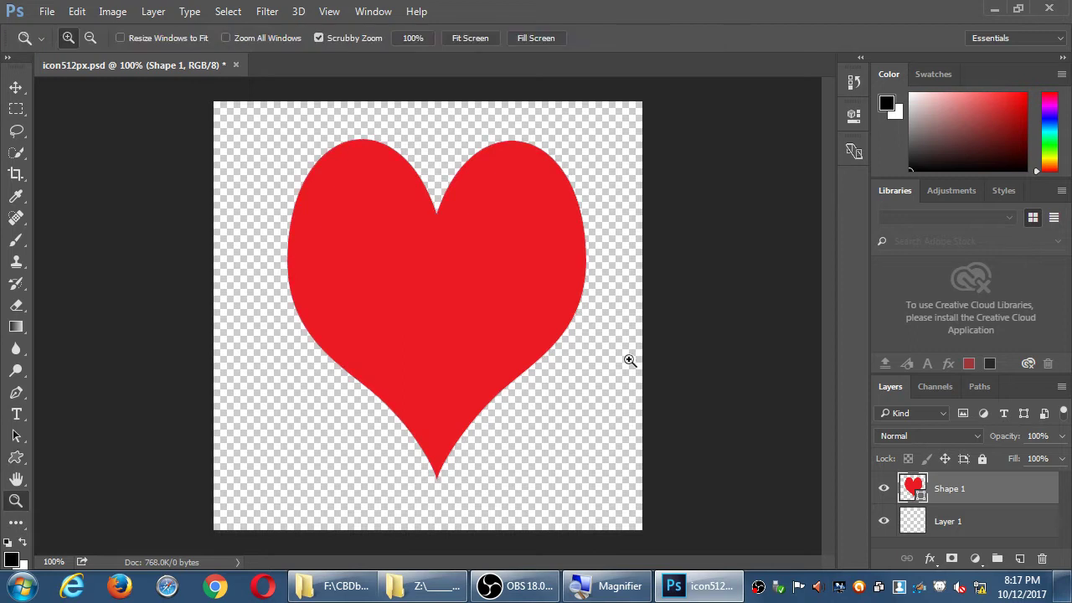
{"action": "key", "text": "u"}
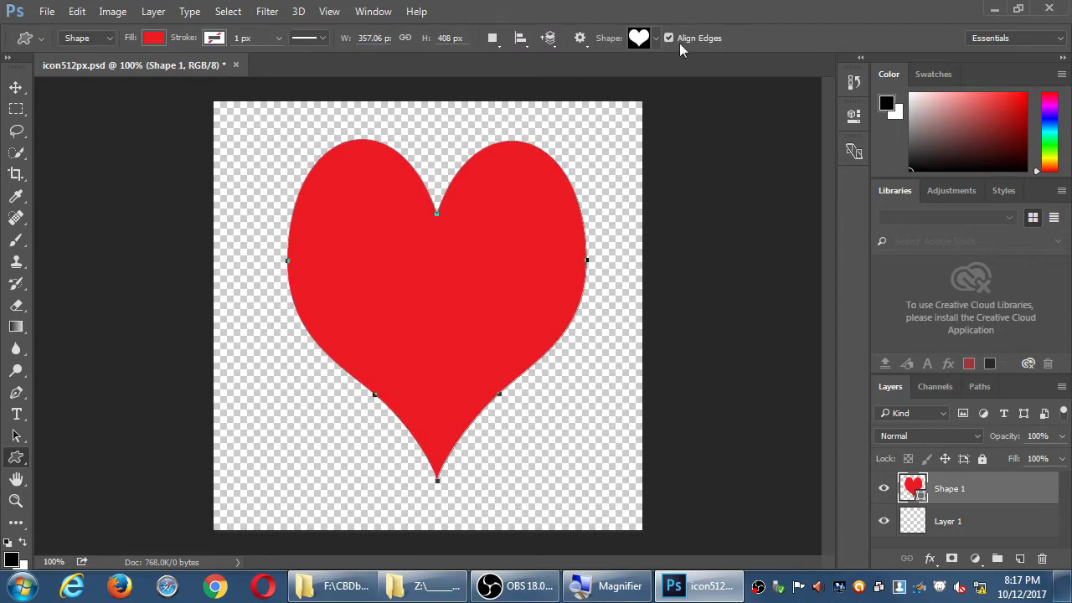
{"action": "key", "text": "ctrl+z"}
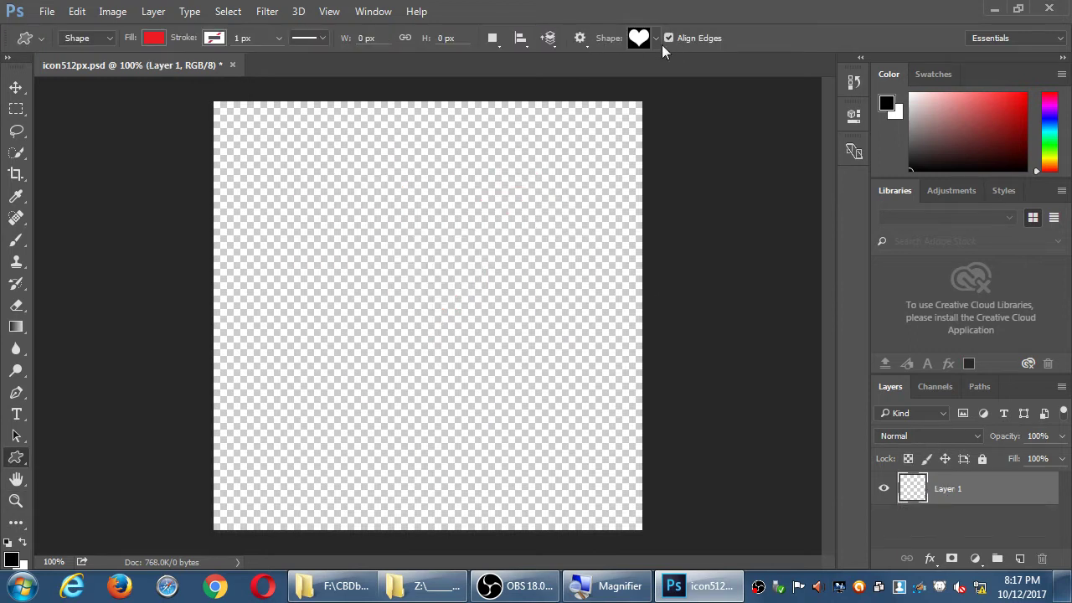
- Look through the default custom shapes and replace them with the Animals set
{"action": "left_click", "coordinate": [655, 37]}
{"action": "left_click", "coordinate": [655, 37]}
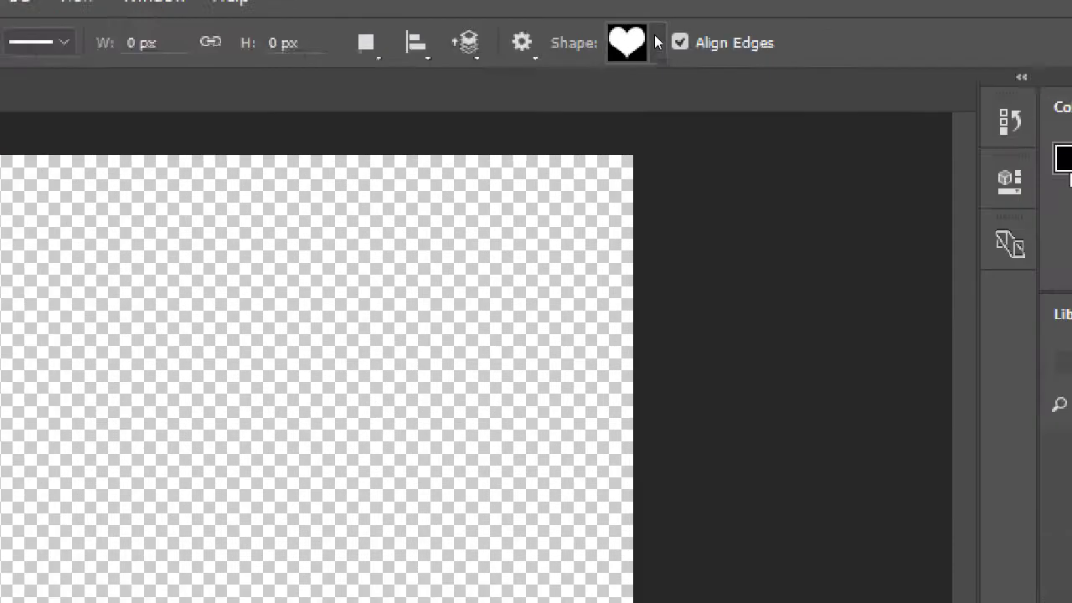
{"action": "left_click", "coordinate": [655, 37]}
{"action": "scroll", "coordinate": [713, 125], "scroll_direction": "down", "scroll_amount": 3}
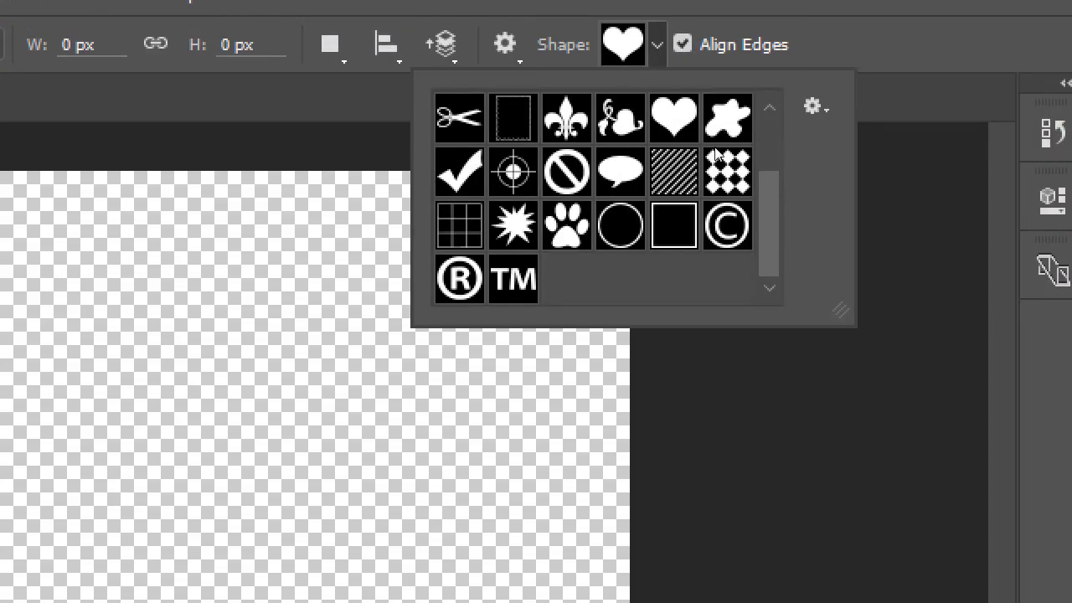
{"action": "scroll", "coordinate": [708, 87], "scroll_direction": "up", "scroll_amount": 3}
{"action": "scroll", "coordinate": [707, 123], "scroll_direction": "down", "scroll_amount": 3}
{"action": "scroll", "coordinate": [708, 109], "scroll_direction": "up", "scroll_amount": 3}
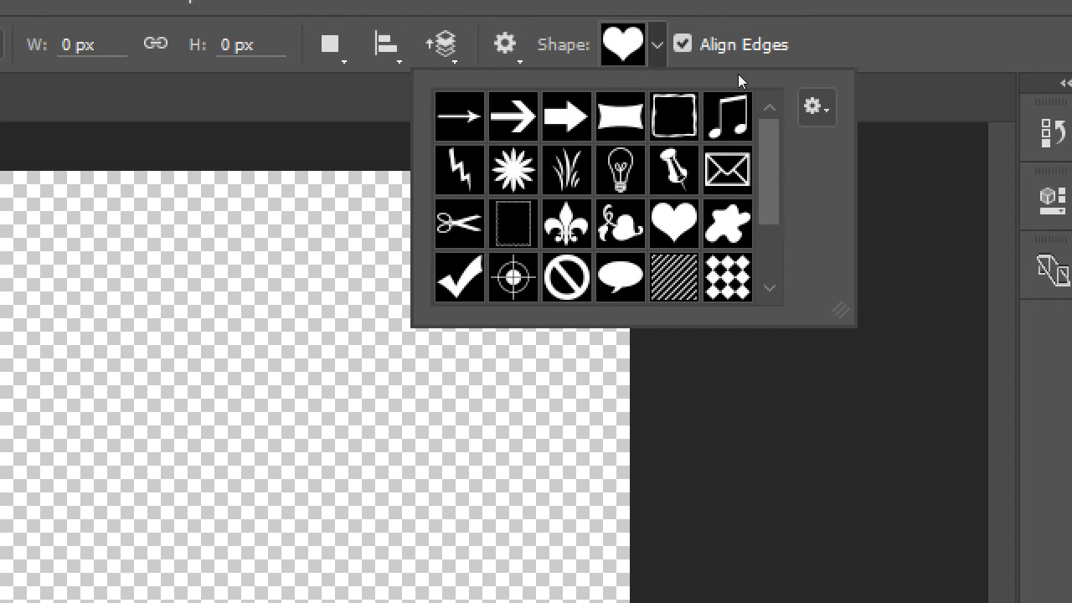
{"action": "left_click", "coordinate": [817, 107]}
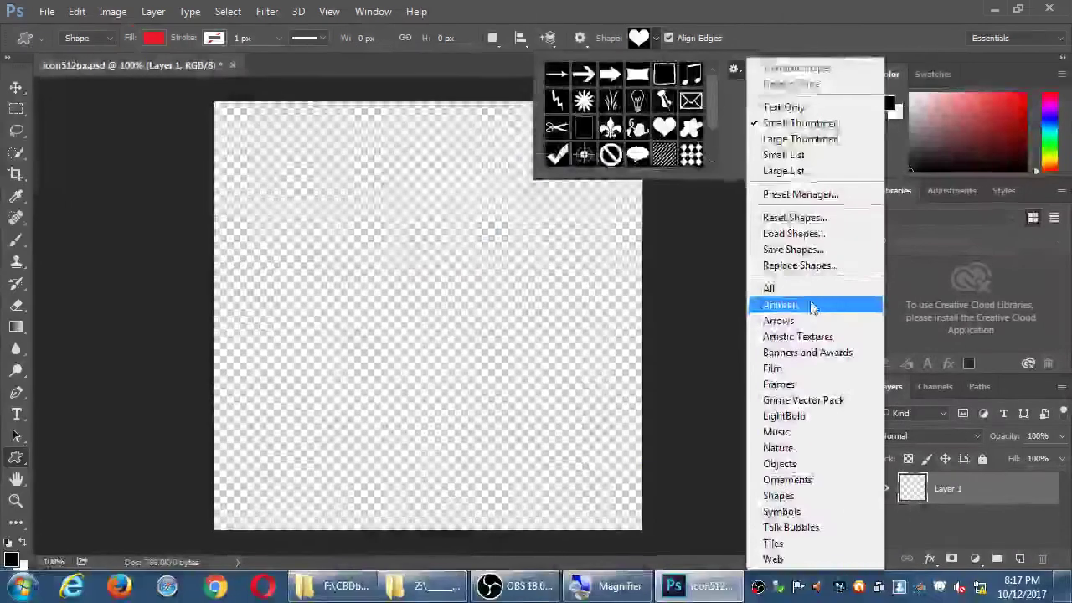
{"action": "left_click", "coordinate": [810, 293]}
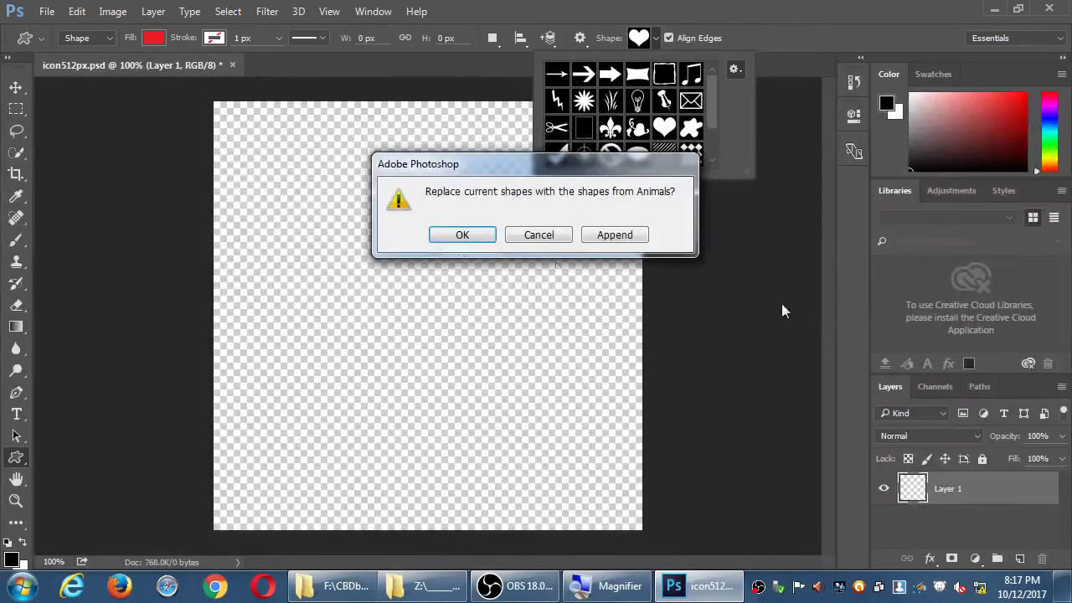
{"action": "left_click", "coordinate": [433, 238]}
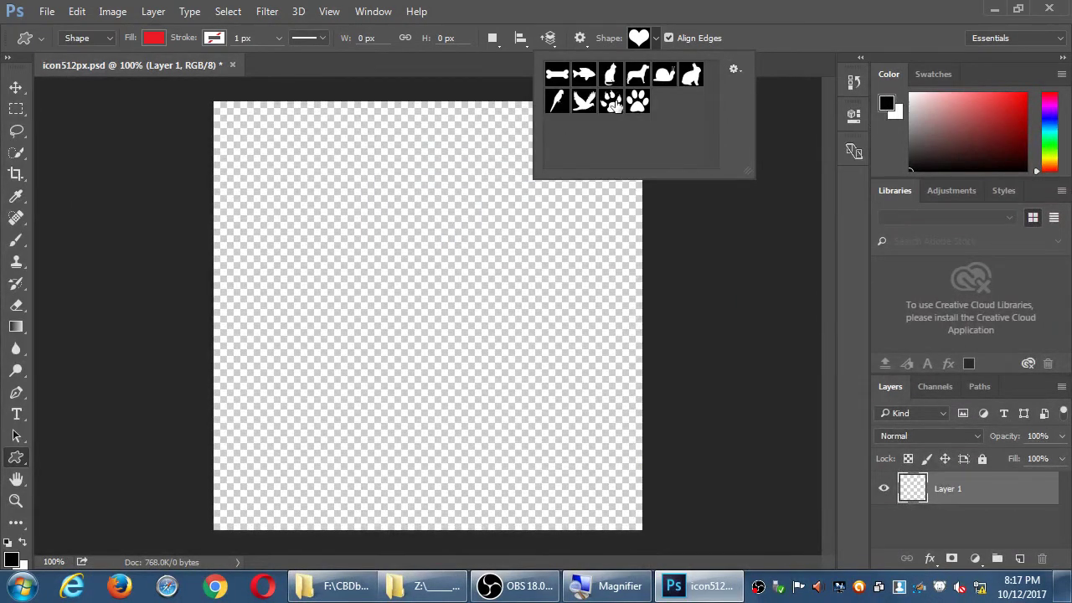
- Draw a red snail custom shape about 325 × 273 px in the middle of the canvas and undo it
{"action": "left_click", "coordinate": [664, 77]}
{"action": "left_click_drag", "start_coordinate": [299, 208], "coordinate": [568, 434]}
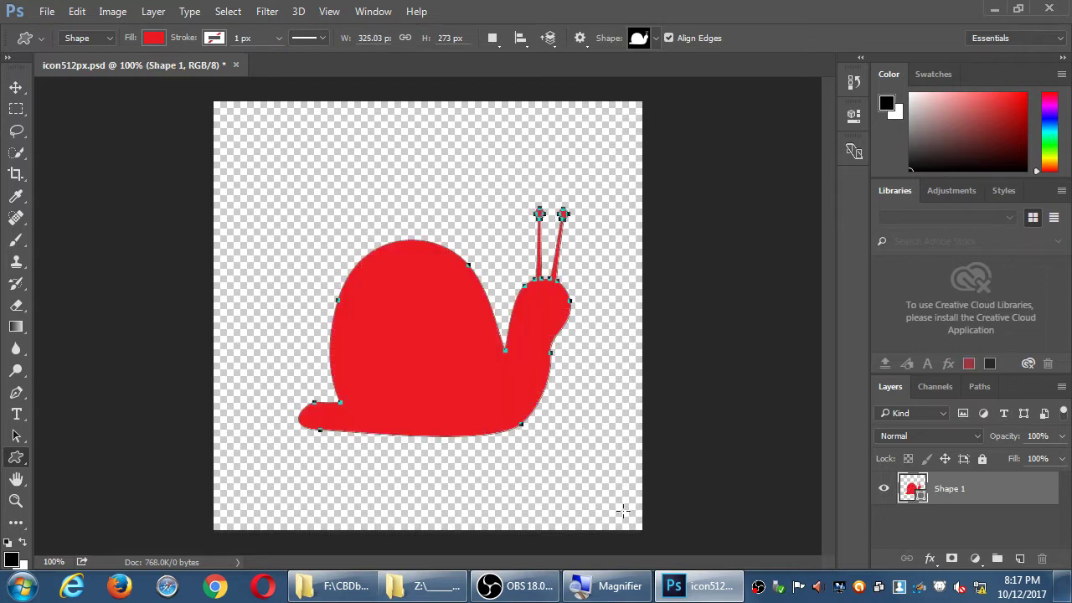
{"action": "key", "text": "ctrl+z"}
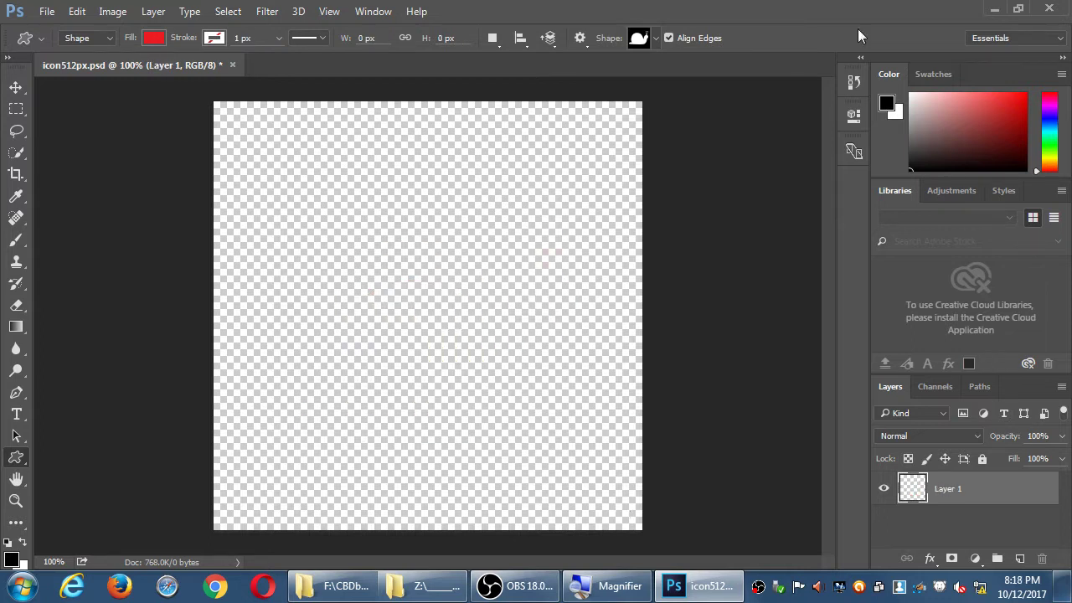
- Replace the current custom shapes with the All set and enlarge the shape picker to show many more shapes at once
{"action": "left_click", "coordinate": [656, 41]}
{"action": "left_click", "coordinate": [734, 69]}
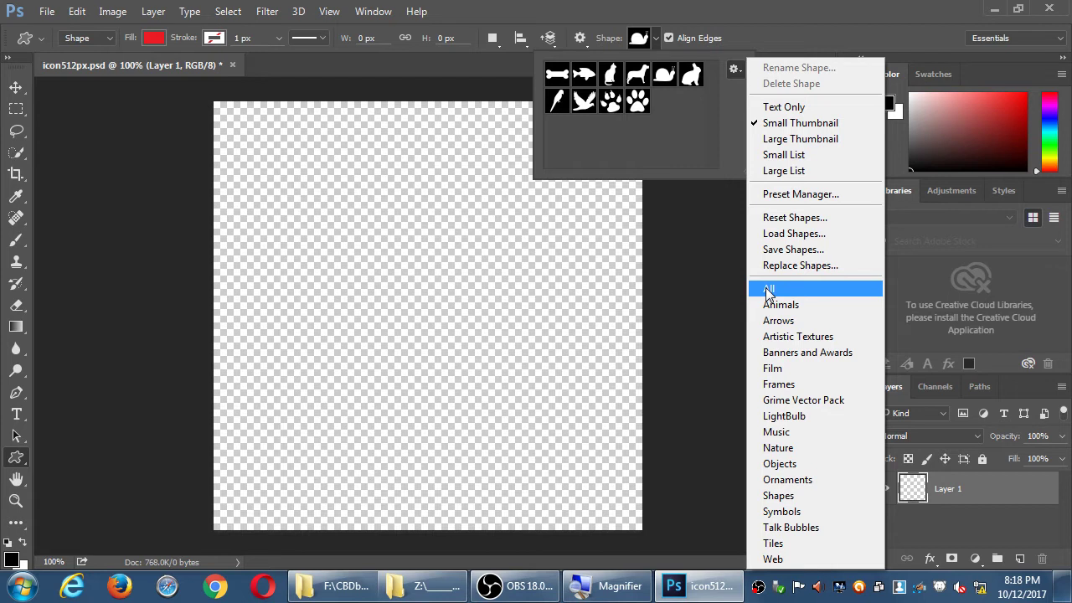
{"action": "left_click", "coordinate": [769, 289]}
{"action": "left_click", "coordinate": [472, 235]}
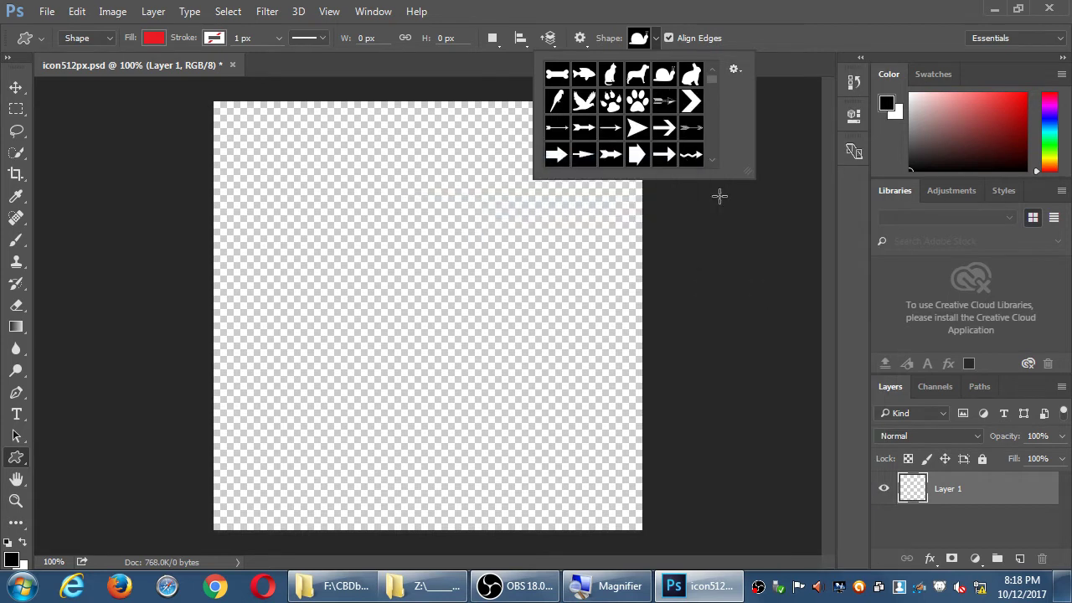
{"action": "left_click_drag", "start_coordinate": [747, 171], "coordinate": [1035, 531]}
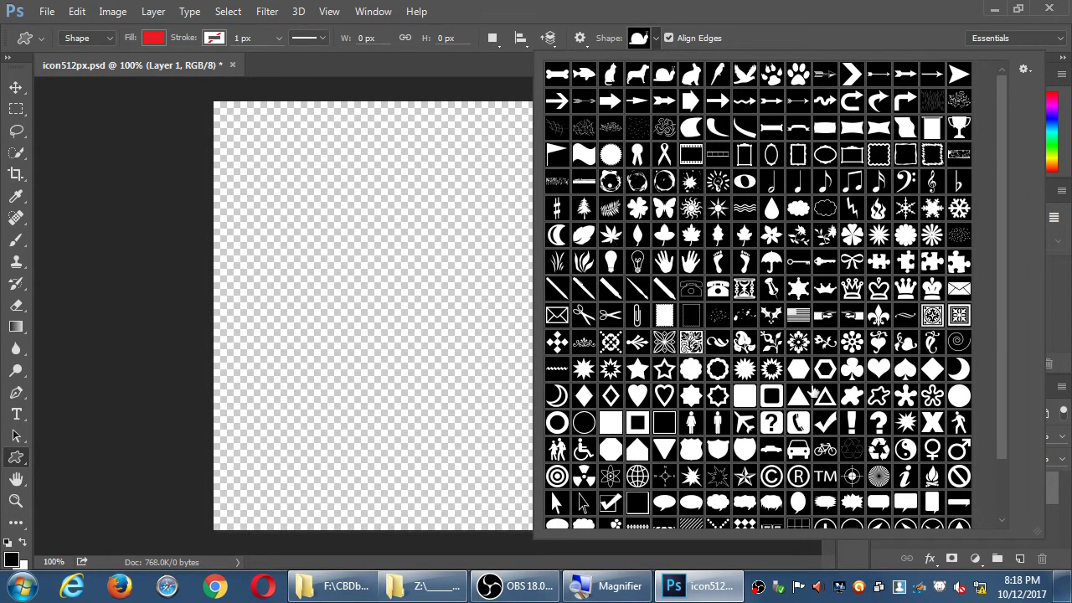
- Draw a red butterfly custom shape about 398 × 412 px across the canvas and undo it
{"action": "double_click", "coordinate": [664, 207]}
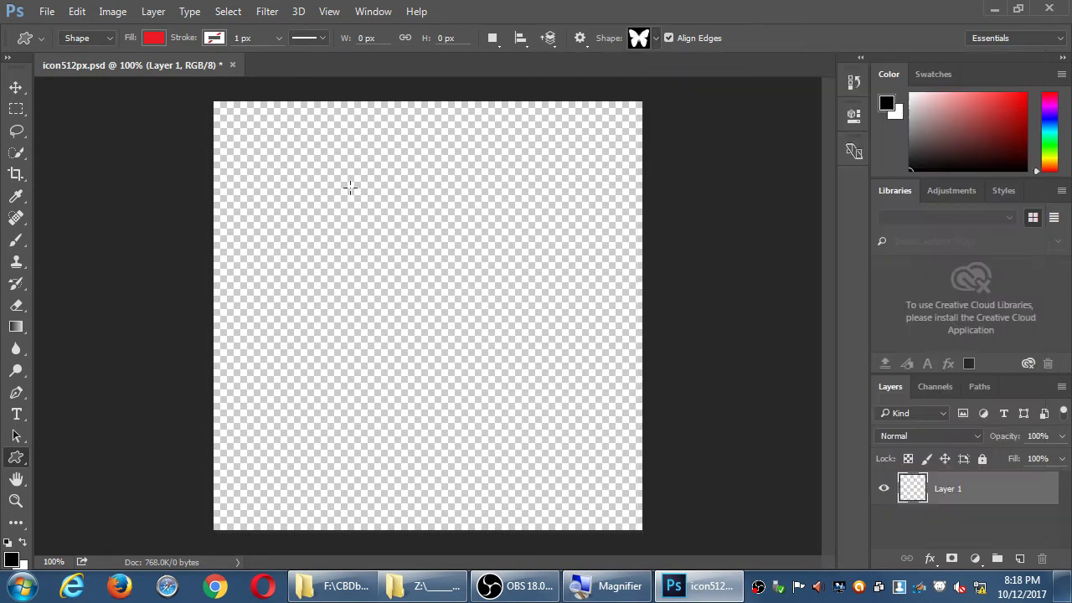
{"action": "left_click_drag", "start_coordinate": [255, 122], "coordinate": [589, 469]}
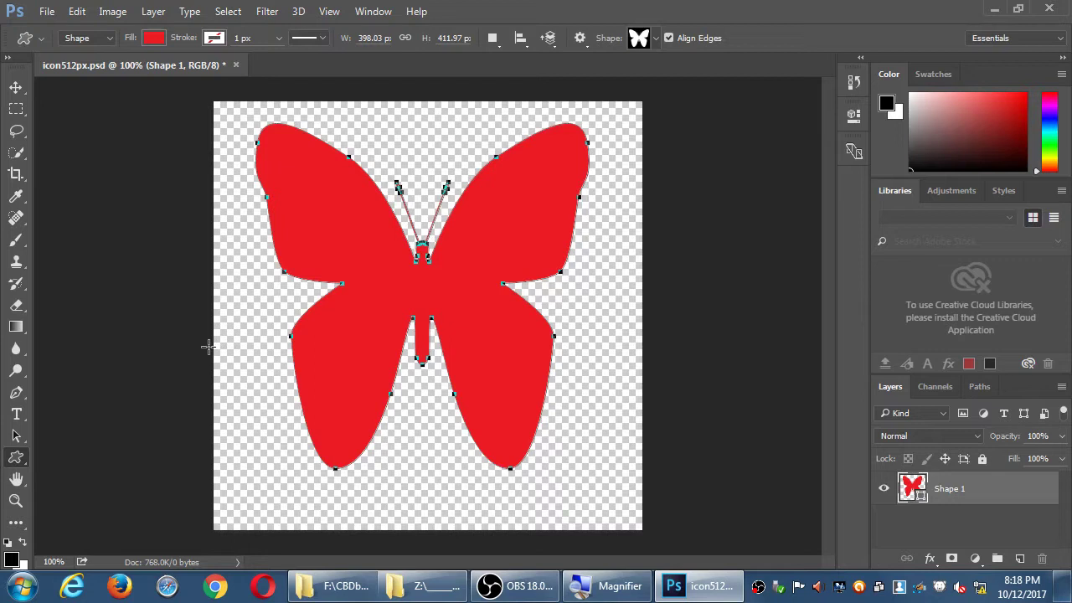
{"action": "key", "text": "ctrl+z"}
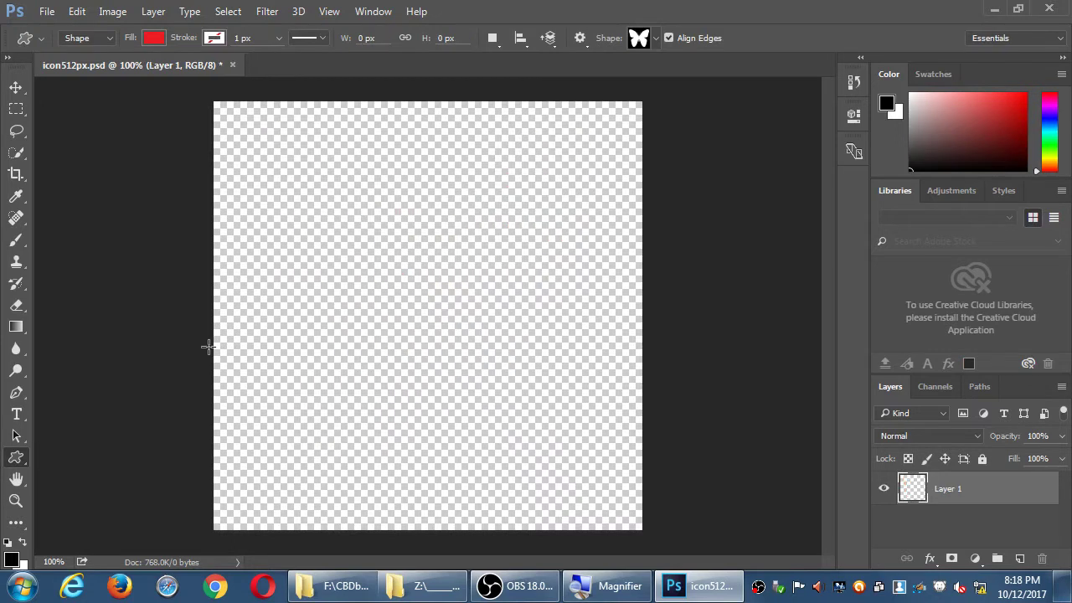
- Draw a trophy custom shape with an orange fill, about 425 × 450 px, centred on the canvas
{"action": "left_click", "coordinate": [657, 43]}
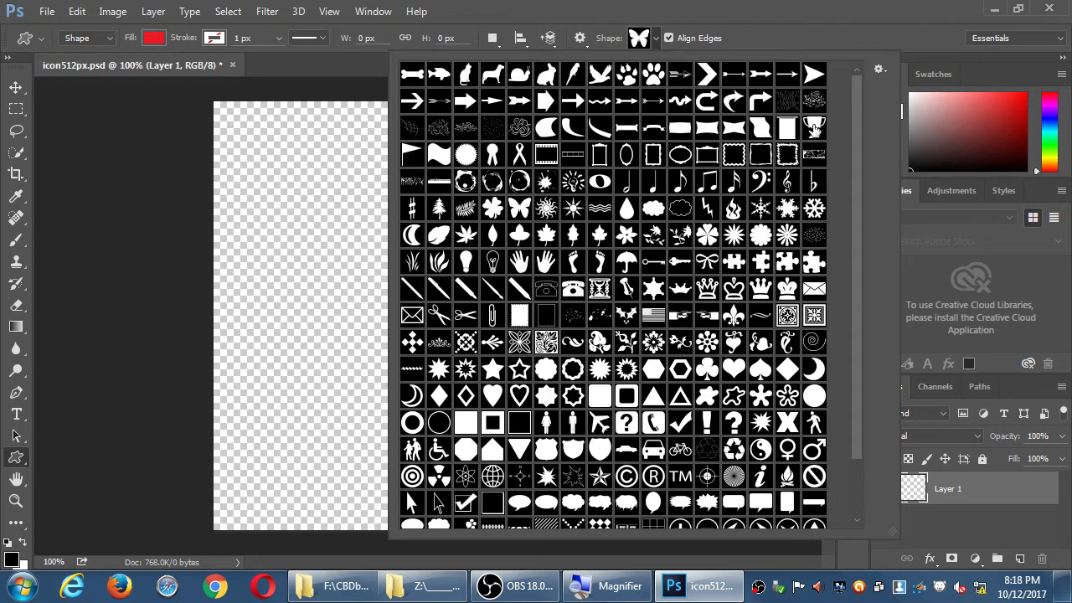
{"action": "double_click", "coordinate": [814, 127]}
{"action": "left_click", "coordinate": [155, 39]}
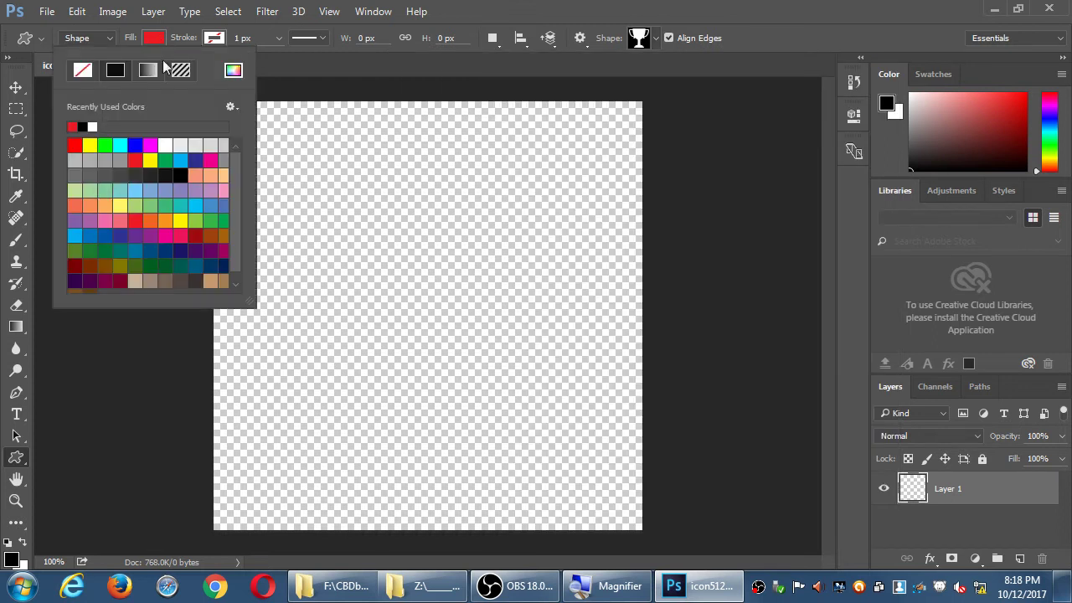
{"action": "left_click", "coordinate": [165, 220]}
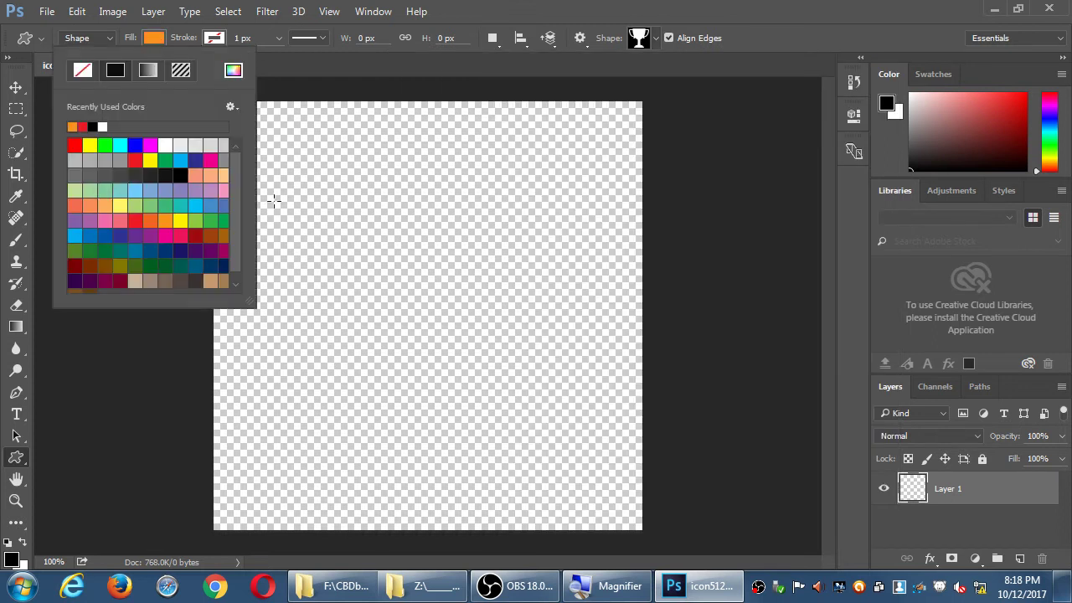
{"action": "left_click", "coordinate": [159, 42]}
{"action": "left_click_drag", "start_coordinate": [246, 128], "coordinate": [604, 506]}
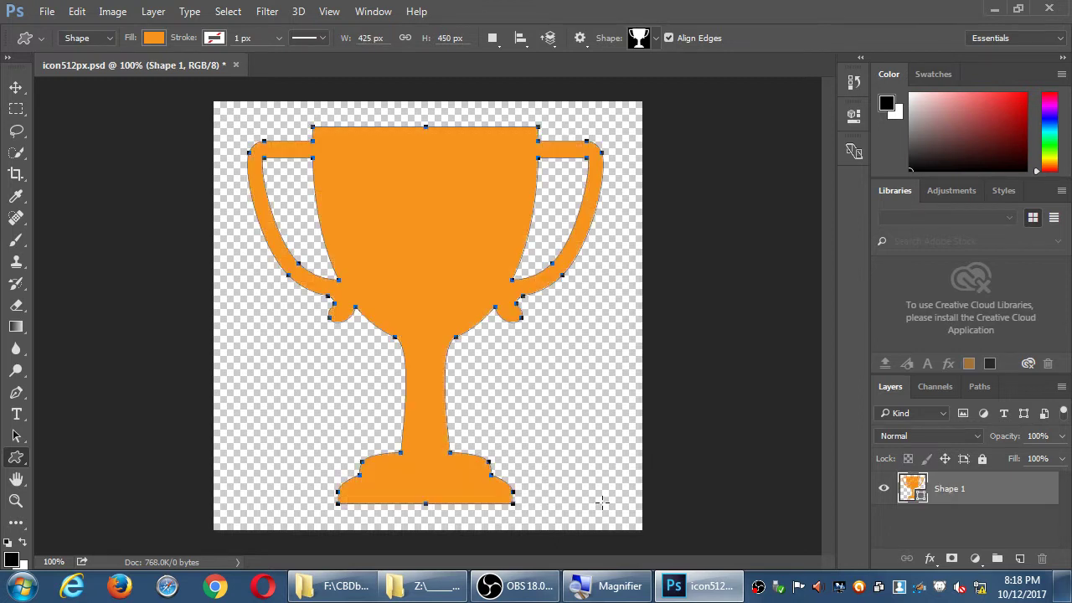
{"action": "left_click", "coordinate": [620, 400]}
{"action": "left_click", "coordinate": [605, 266]}
{"action": "key", "text": "Return"}
- Choose the campfire custom shape for the tool and change the trophy's fill to pure red
{"action": "left_click", "coordinate": [656, 40]}
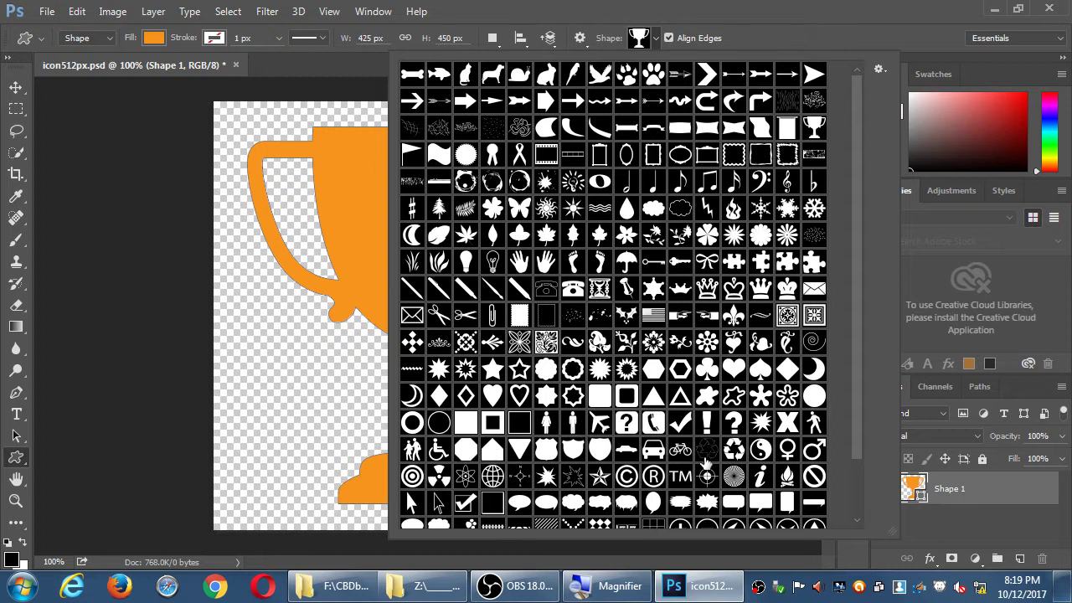
{"action": "double_click", "coordinate": [787, 477]}
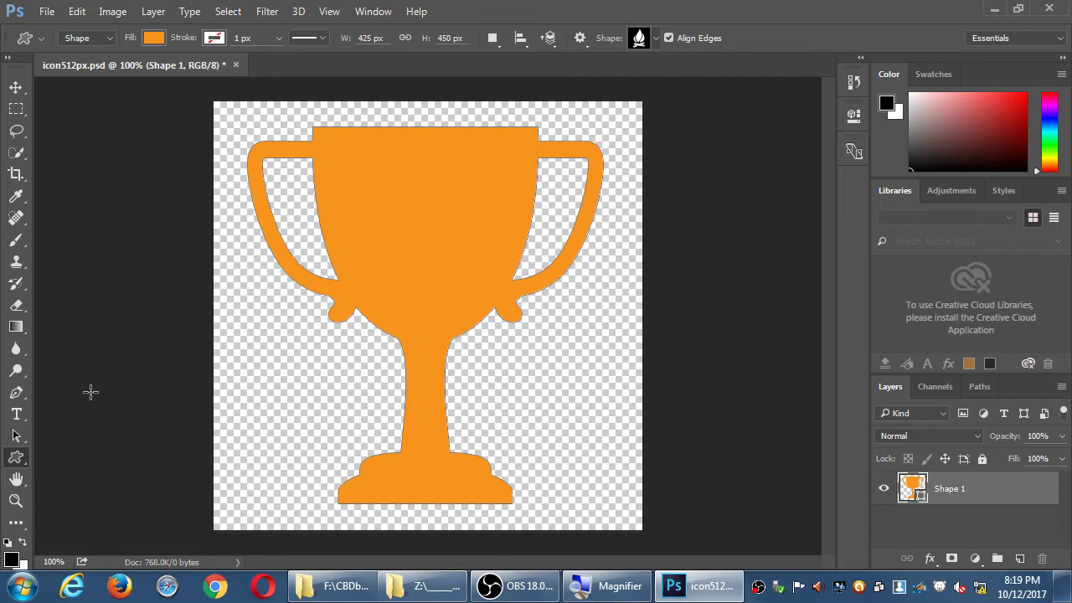
{"action": "left_click", "coordinate": [154, 37]}
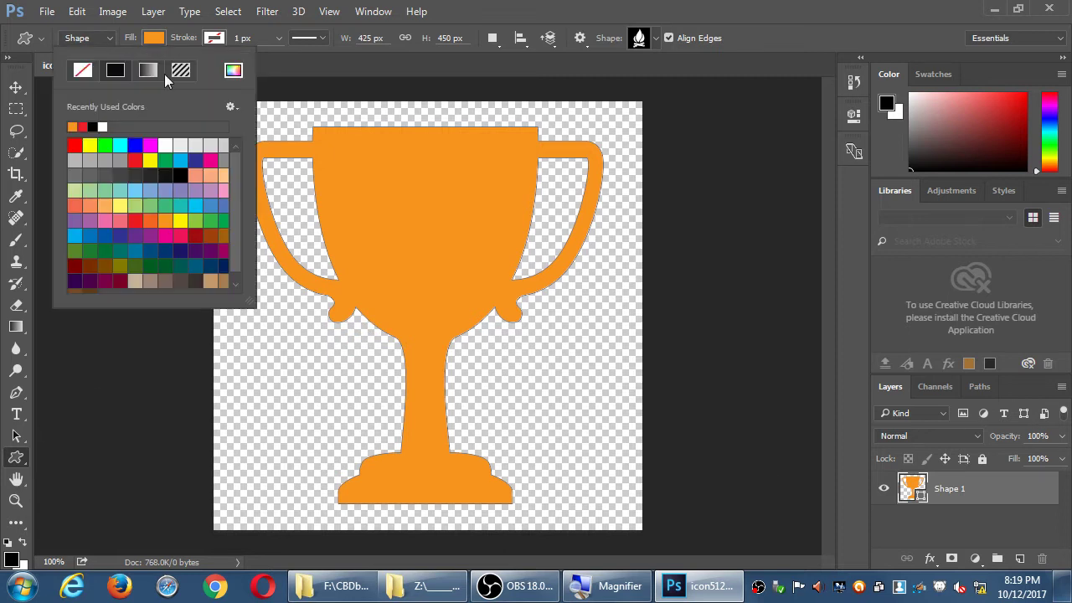
{"action": "left_click", "coordinate": [75, 145]}
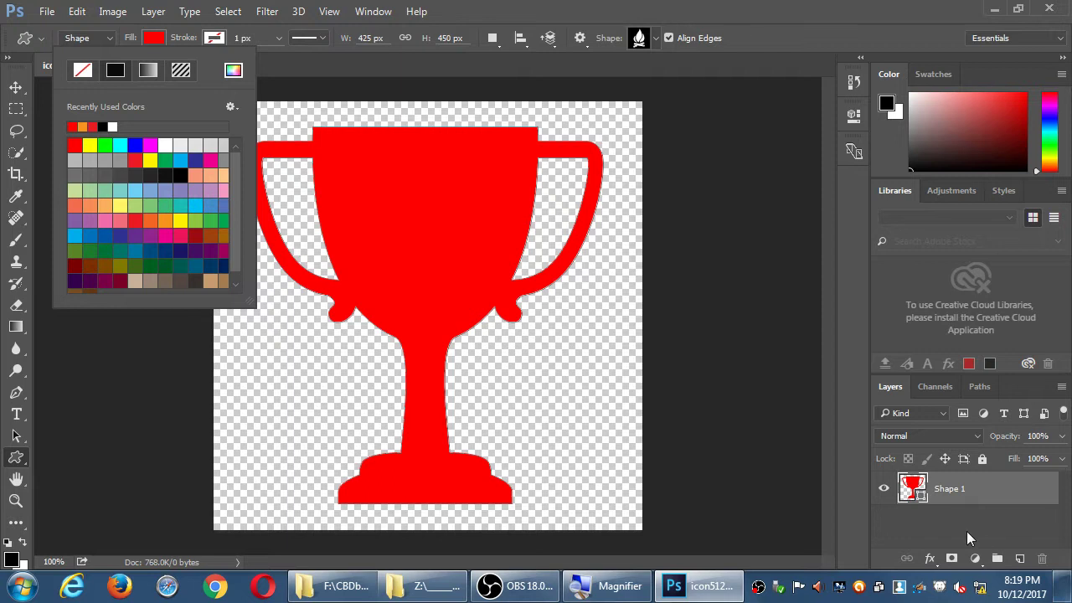
{"action": "left_click", "coordinate": [966, 531]}
{"action": "left_click", "coordinate": [775, 441]}
{"action": "key", "text": "Escape"}
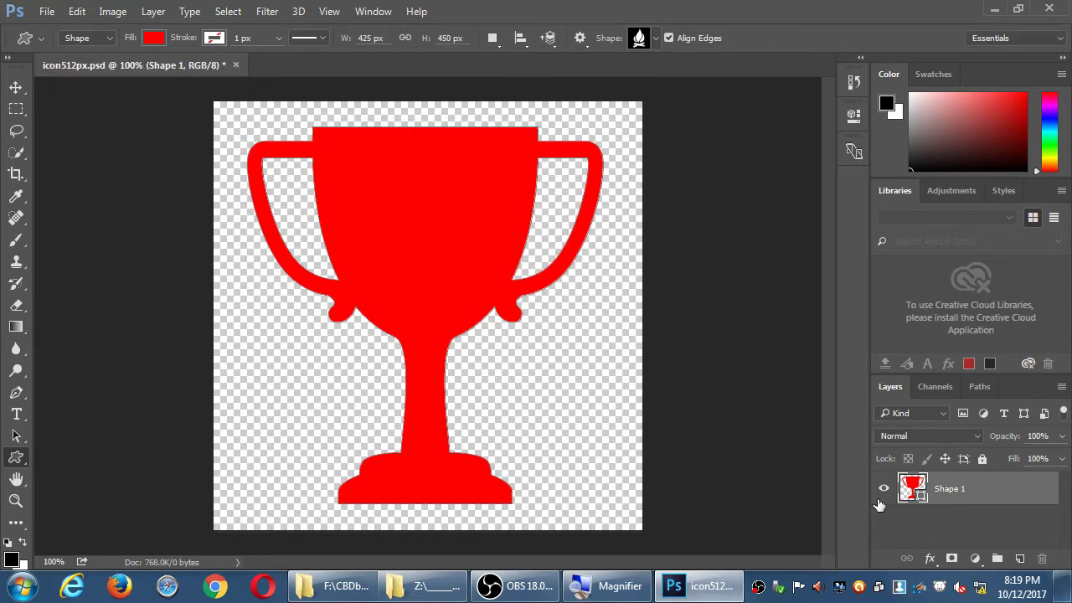
- Undo the trophy's red fill and draw a pure red campfire custom shape about 138 × 174 px on the trophy's cup
{"action": "key", "text": "ctrl+z"}
{"action": "left_click", "coordinate": [940, 512]}
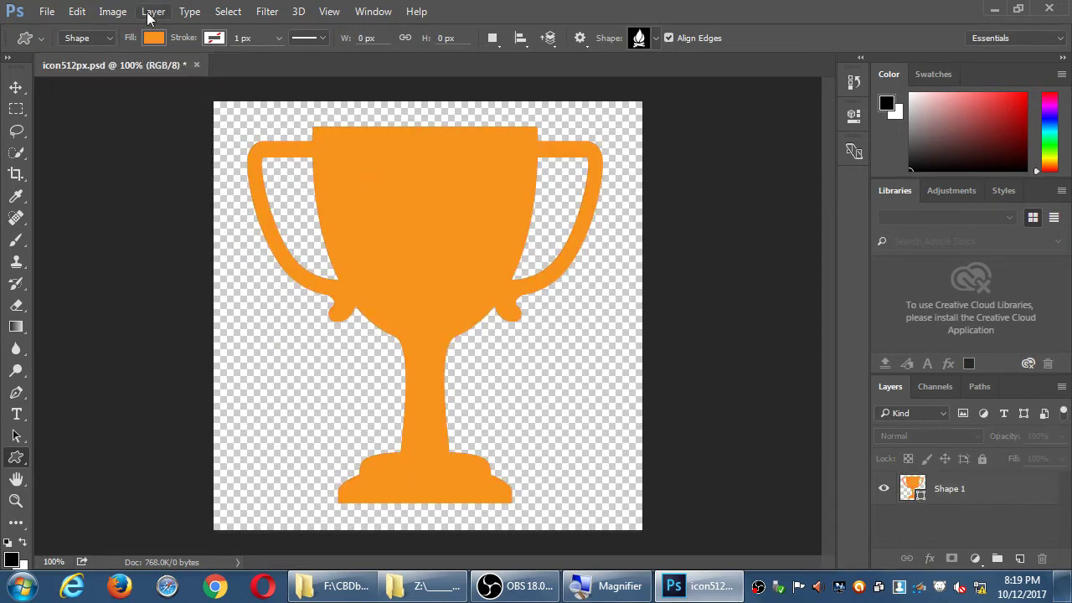
{"action": "left_click", "coordinate": [156, 38]}
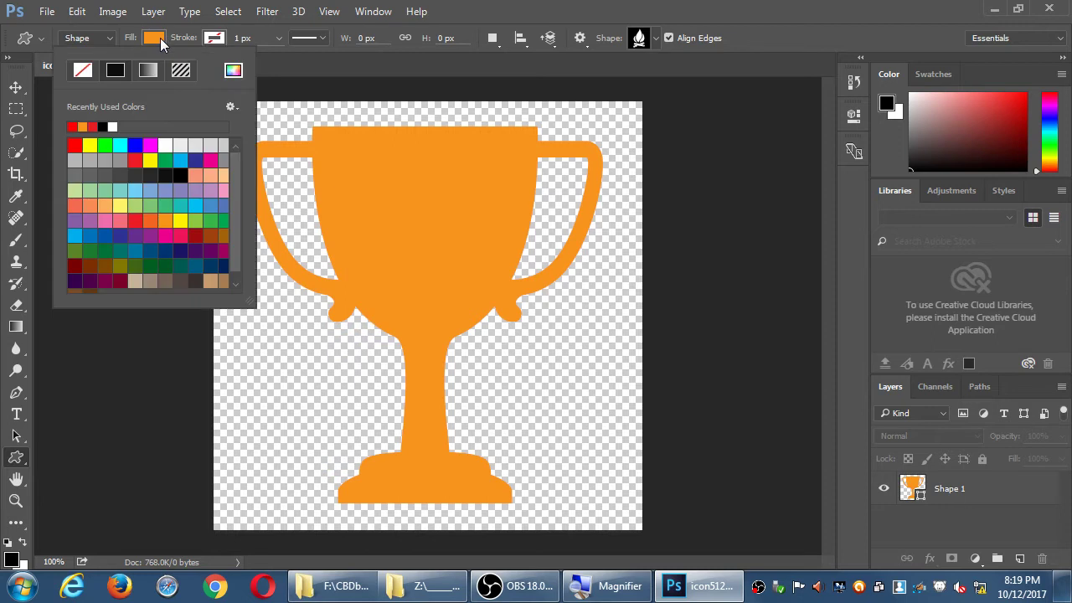
{"action": "left_click", "coordinate": [71, 144]}
{"action": "left_click_drag", "start_coordinate": [368, 167], "coordinate": [484, 311]}
{"action": "left_click", "coordinate": [552, 403]}
{"action": "key", "text": "Return"}
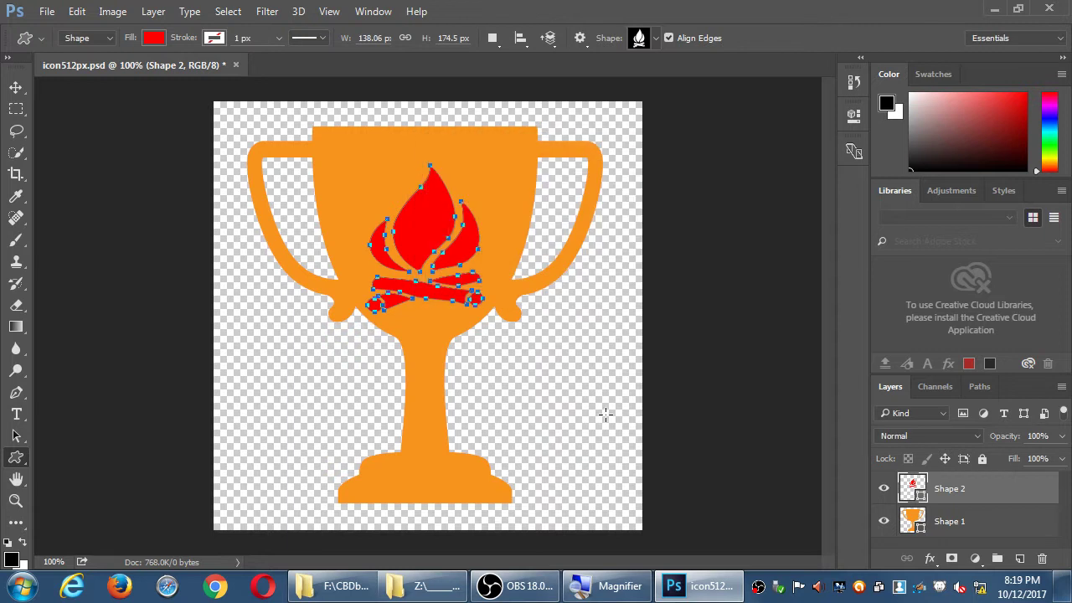
- Collapse the Color and Libraries panel groups to make room for the layer list and select the trophy layer
{"action": "left_click", "coordinate": [949, 521]}
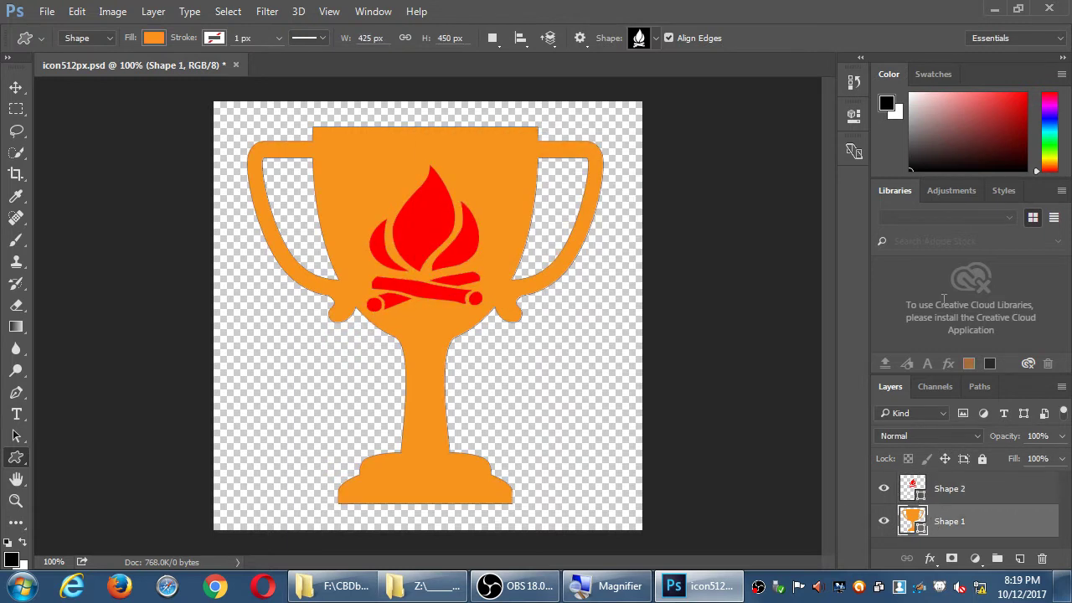
{"action": "double_click", "coordinate": [889, 74]}
{"action": "double_click", "coordinate": [892, 100]}
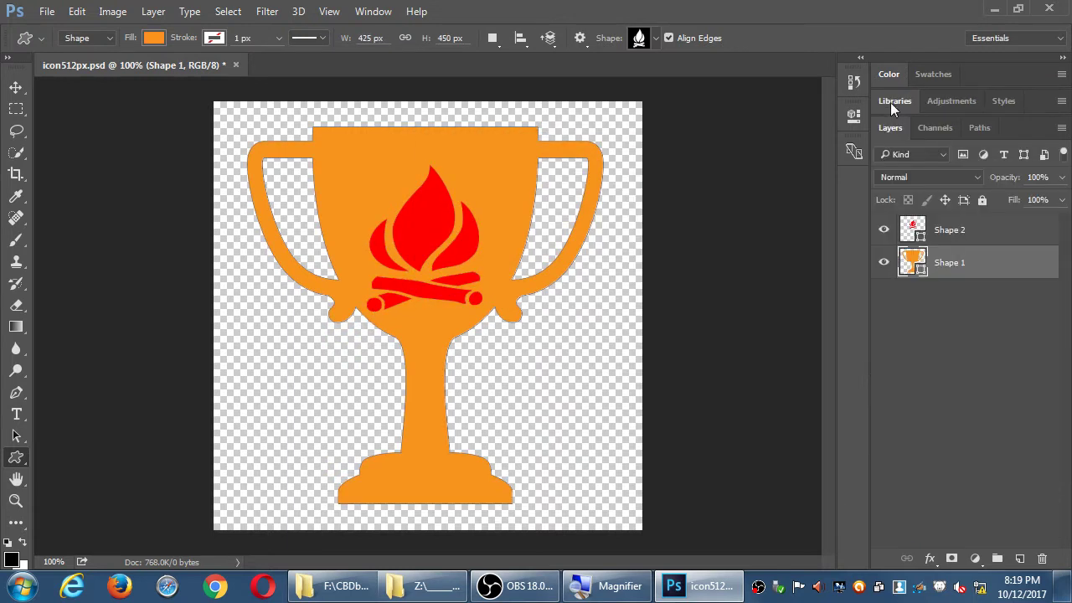
{"action": "left_click", "coordinate": [943, 337]}
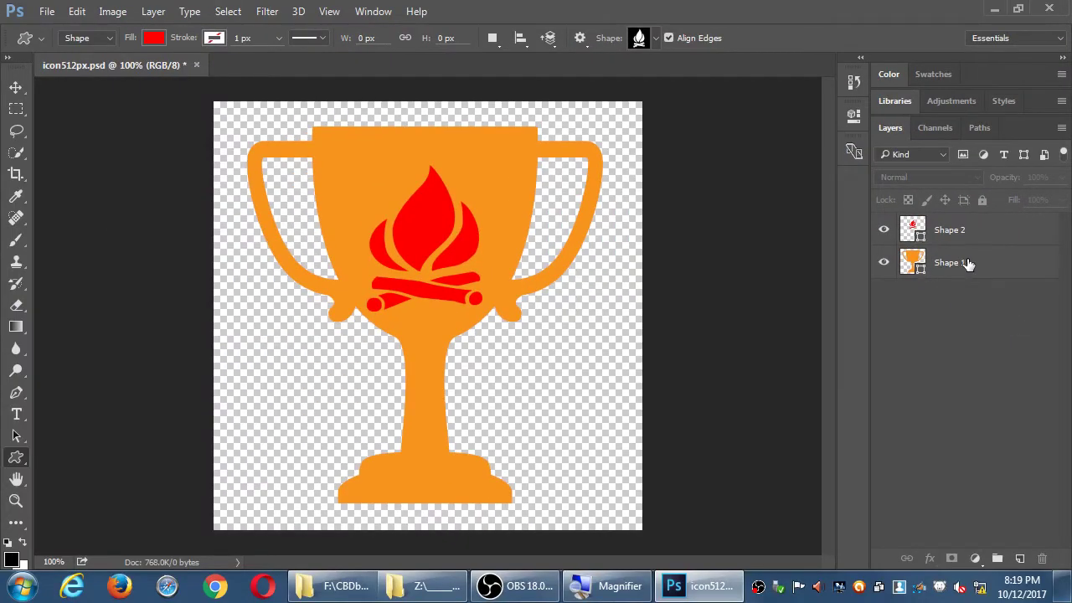
{"action": "left_click", "coordinate": [963, 263]}
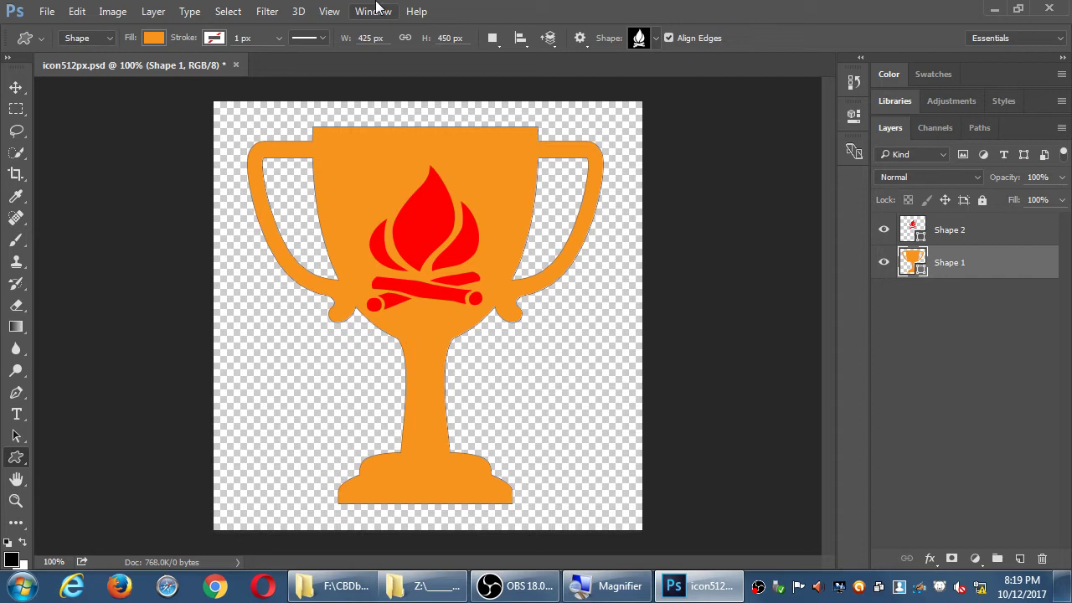
- Show the rulers and add a vertical and a horizontal guide crossing near the canvas centre
{"action": "left_click", "coordinate": [329, 12]}
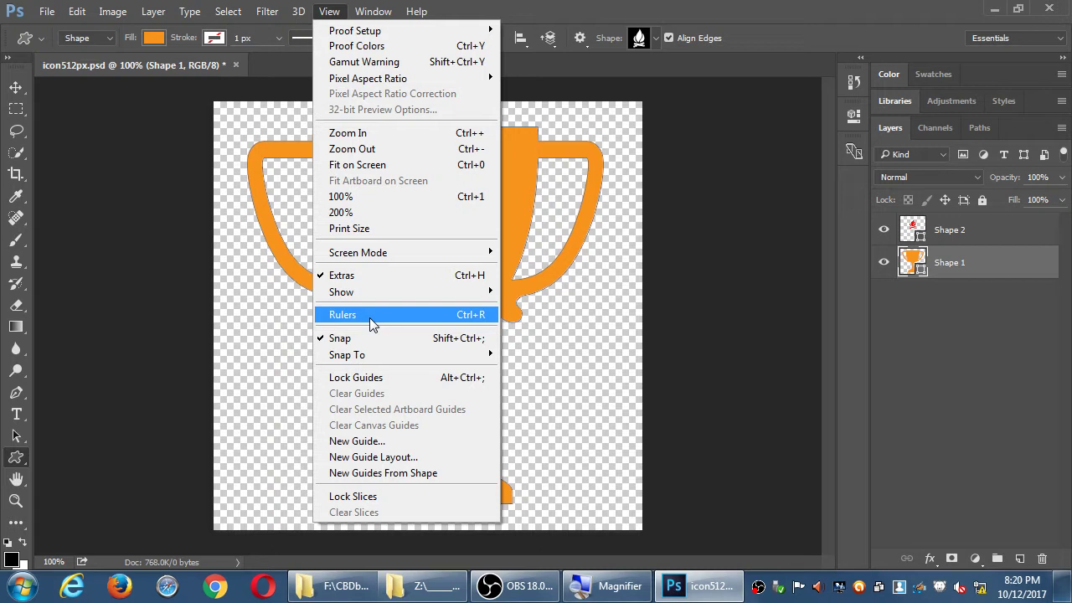
{"action": "left_click", "coordinate": [328, 12]}
{"action": "left_click", "coordinate": [328, 12]}
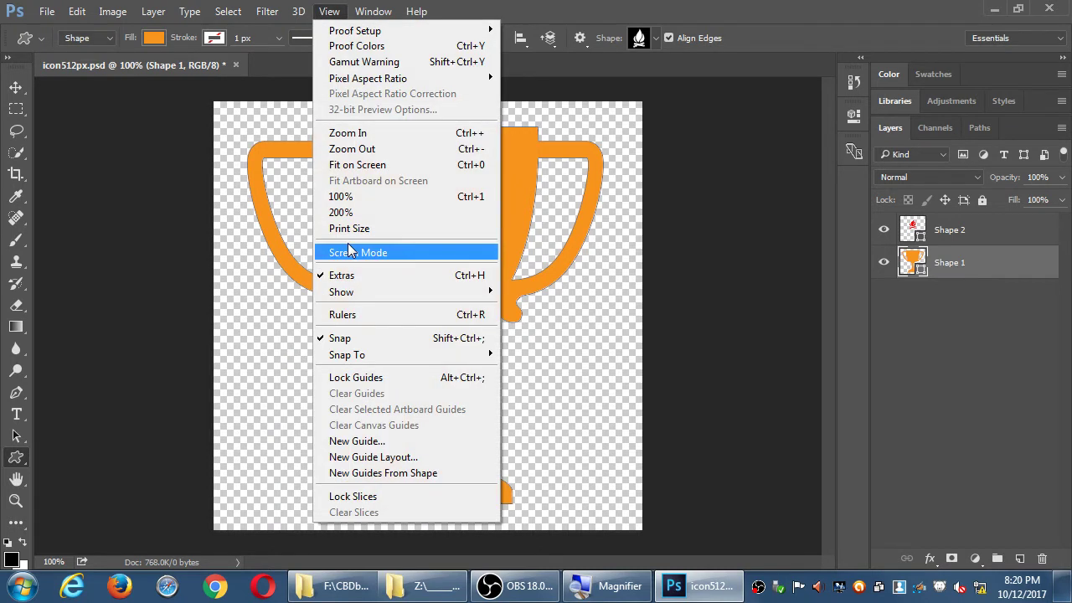
{"action": "left_click", "coordinate": [352, 315]}
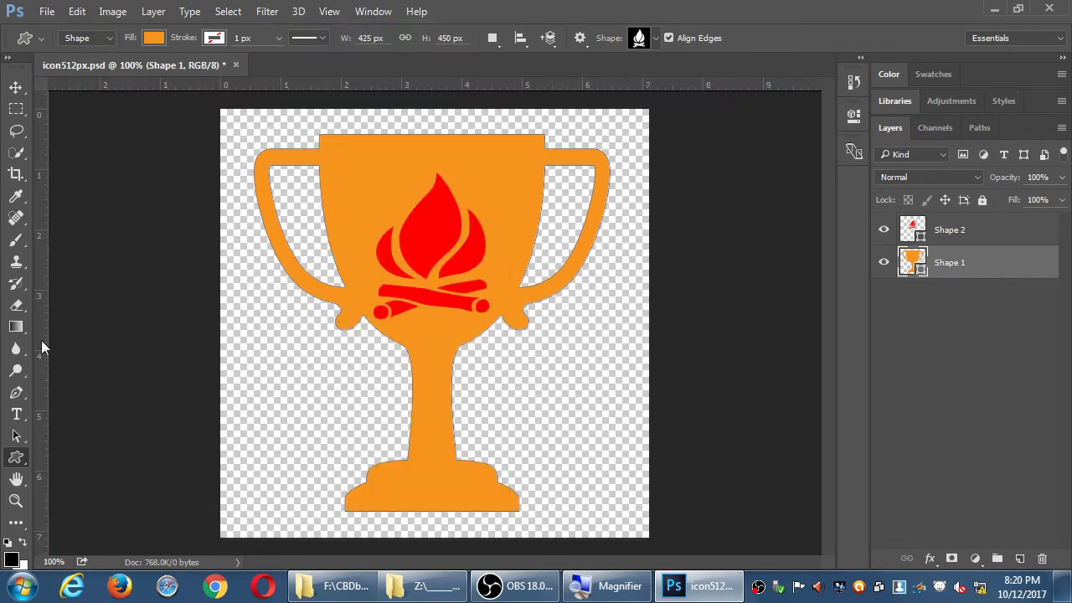
{"action": "left_click_drag", "start_coordinate": [41, 340], "coordinate": [428, 383]}
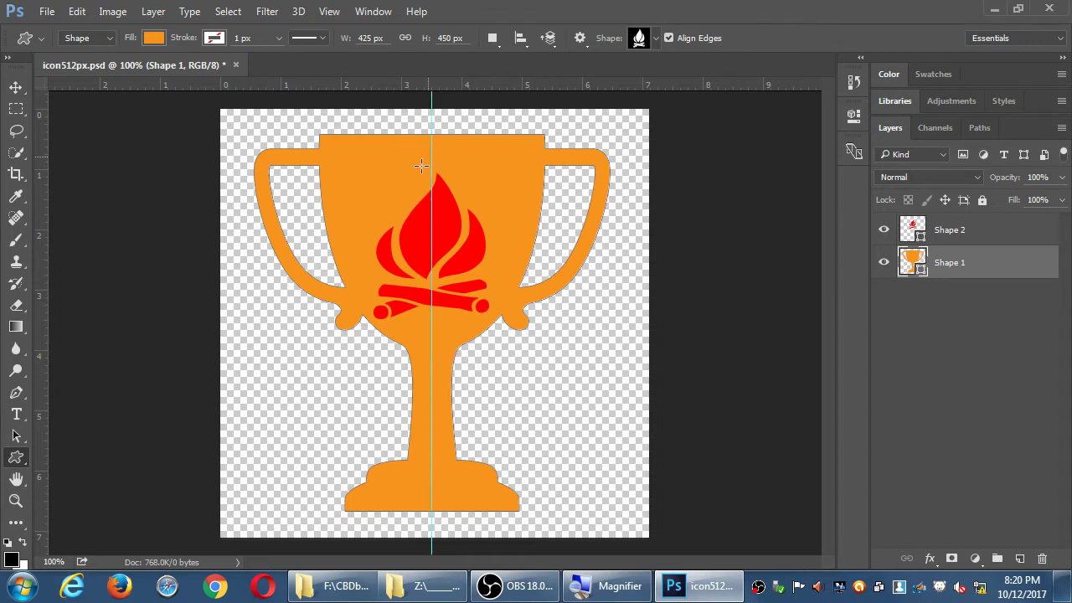
{"action": "left_click_drag", "start_coordinate": [470, 82], "coordinate": [455, 321]}
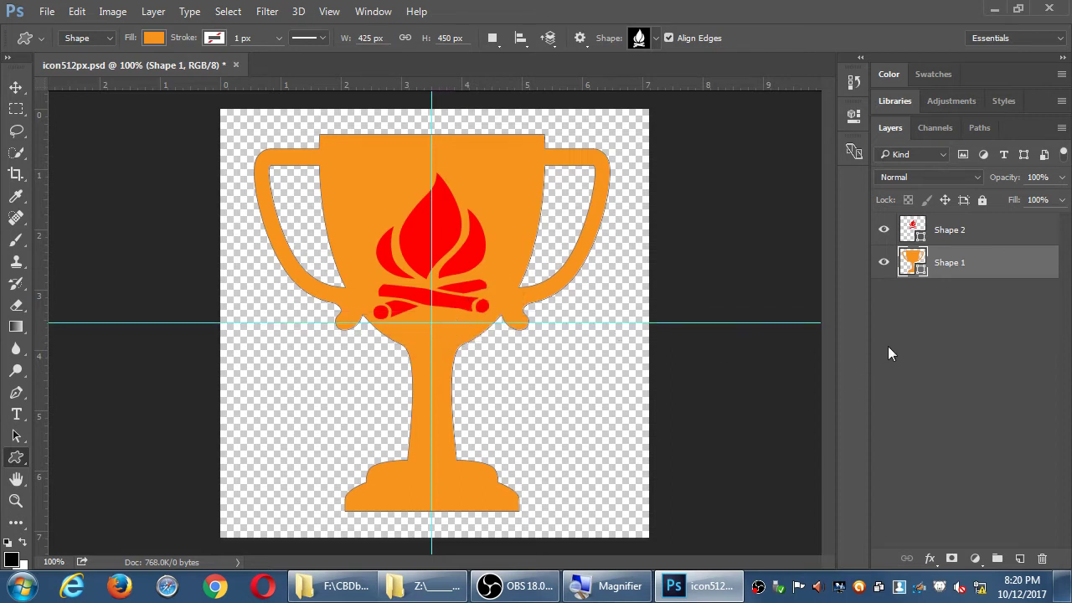
- Delete the trophy layer, Shape 1, leaving the campfire layer in the document
{"action": "left_click", "coordinate": [955, 375]}
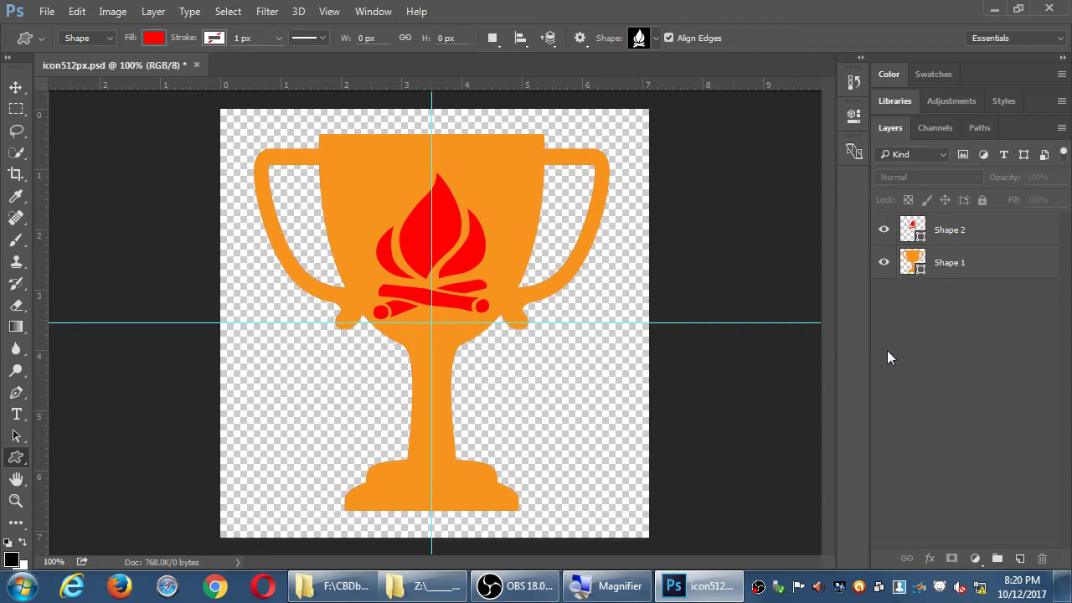
{"action": "key", "text": "v"}
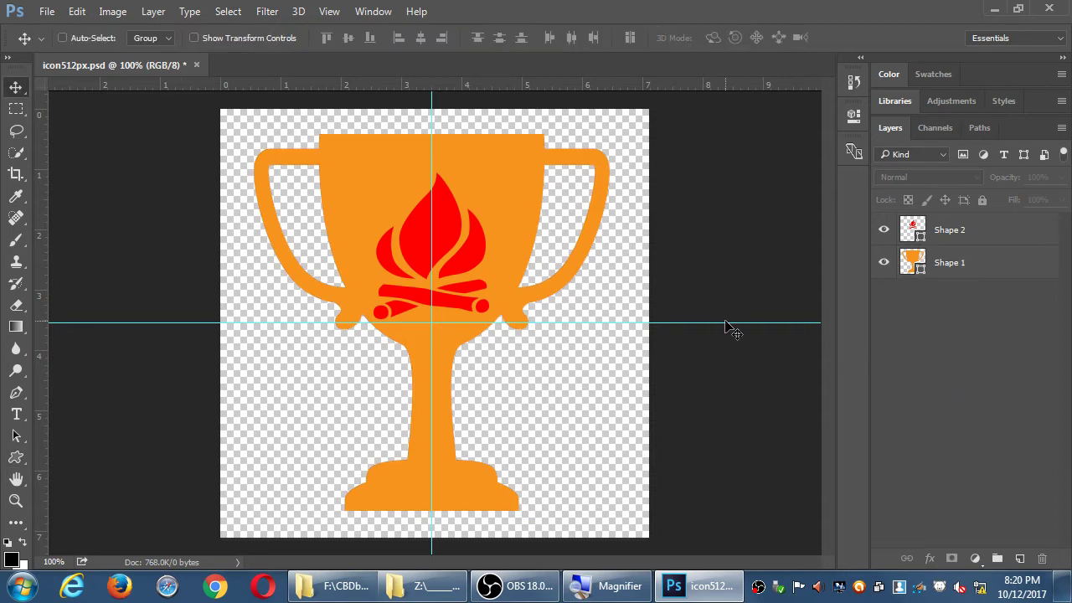
{"action": "left_click", "coordinate": [951, 234]}
{"action": "left_click", "coordinate": [969, 266], "text": "shift"}
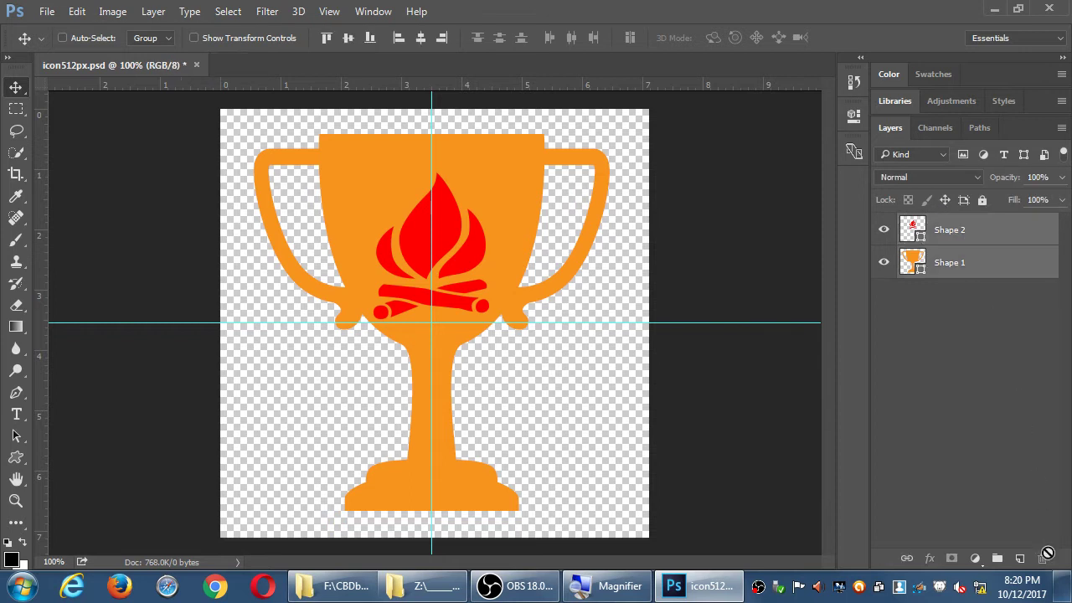
{"action": "left_click", "coordinate": [983, 421]}
{"action": "left_click", "coordinate": [947, 263]}
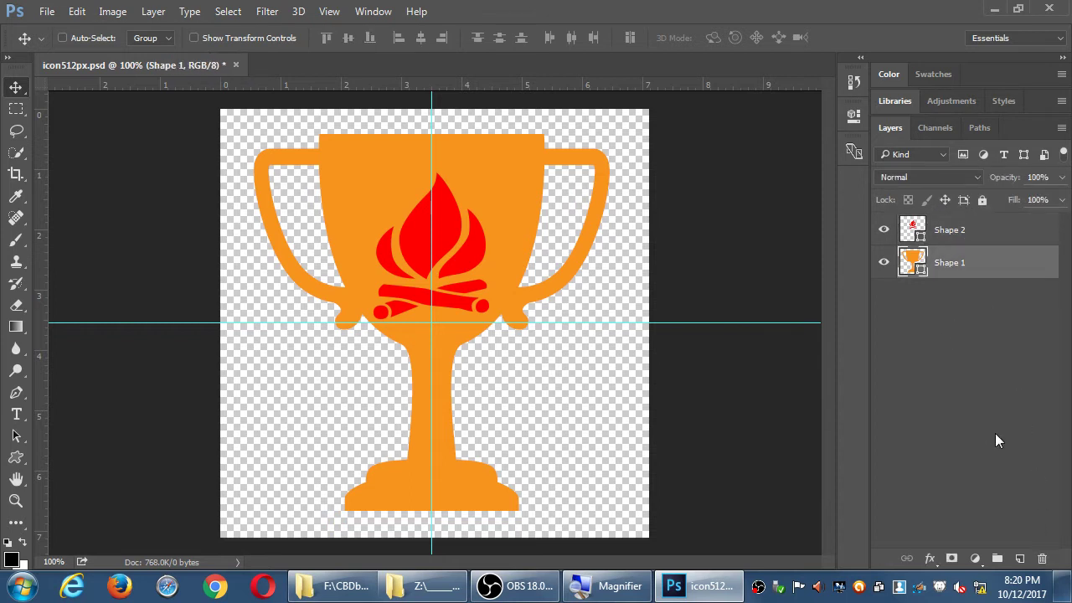
{"action": "left_click", "coordinate": [1042, 559]}
{"action": "left_click", "coordinate": [472, 236]}
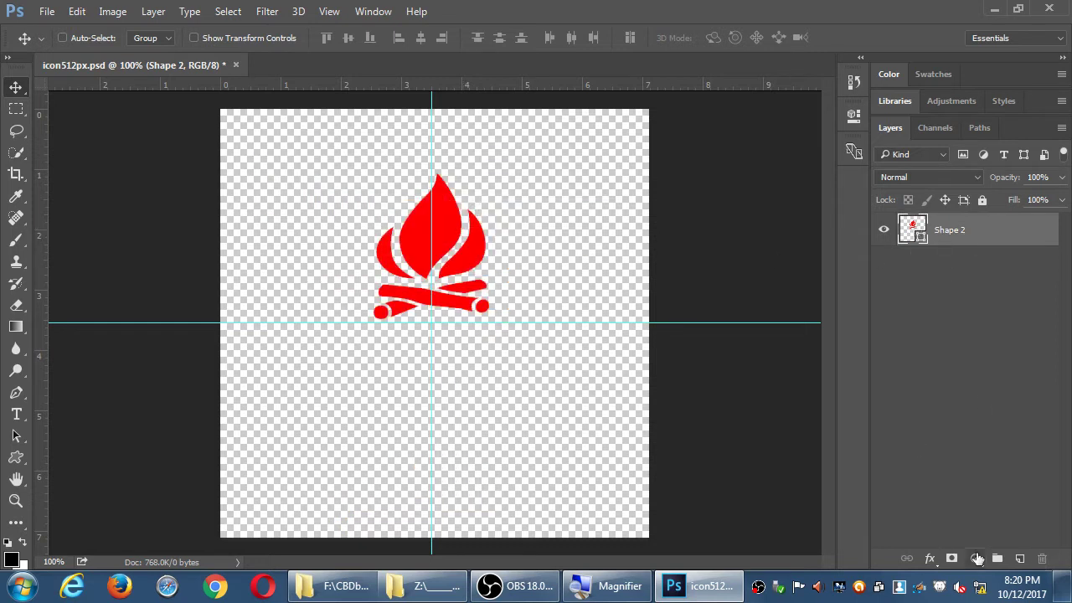
- Add a new empty layer and delete the campfire layer, Shape 2
{"action": "left_click", "coordinate": [1020, 558]}
{"action": "left_click", "coordinate": [949, 263]}
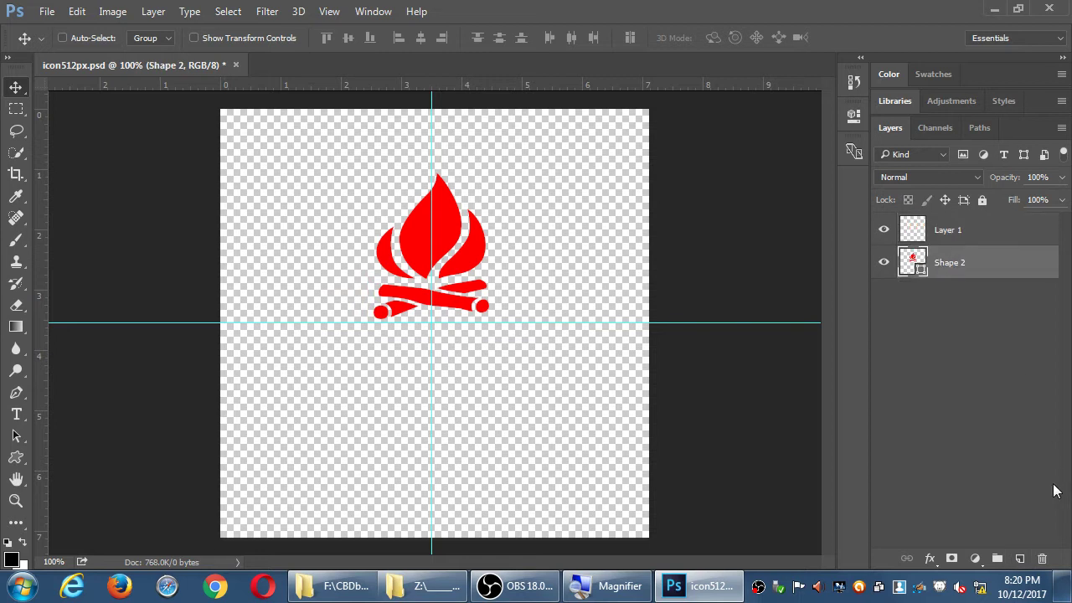
{"action": "left_click", "coordinate": [1041, 558]}
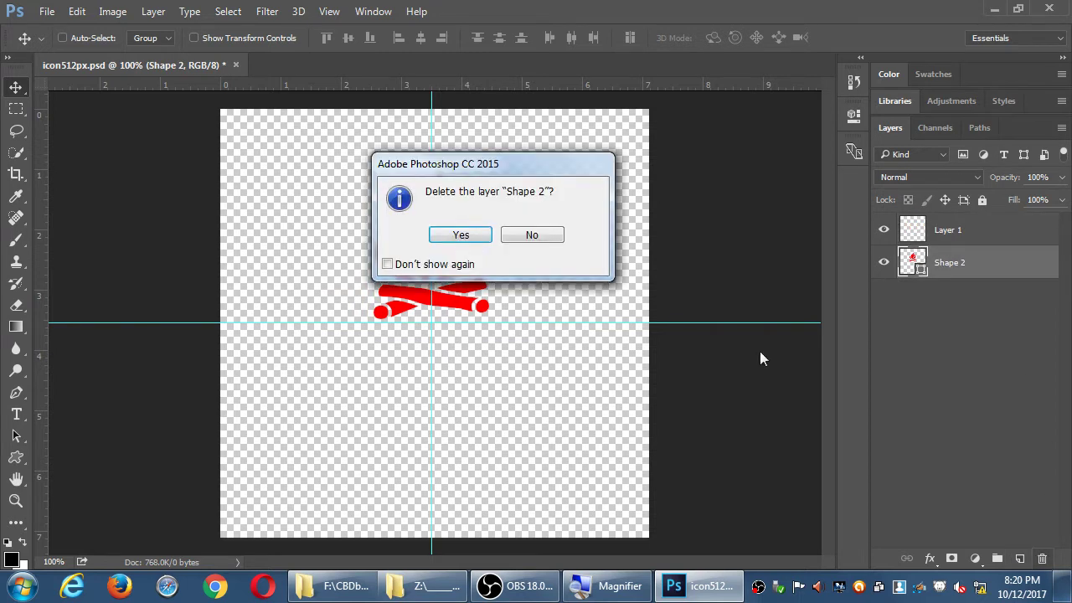
{"action": "left_click", "coordinate": [458, 237]}
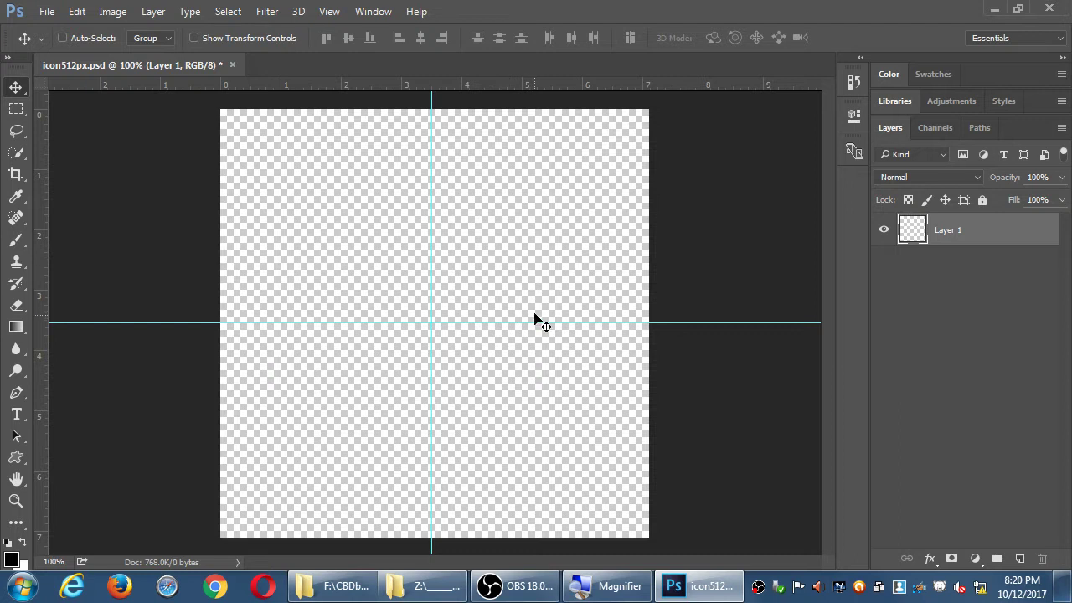
- Replace both guides with a new horizontal and vertical guide crossing near the canvas centre, and reactivate the Custom Shape tool
{"action": "left_click_drag", "start_coordinate": [537, 323], "coordinate": [523, 76]}
{"action": "left_click_drag", "start_coordinate": [433, 112], "coordinate": [44, 151]}
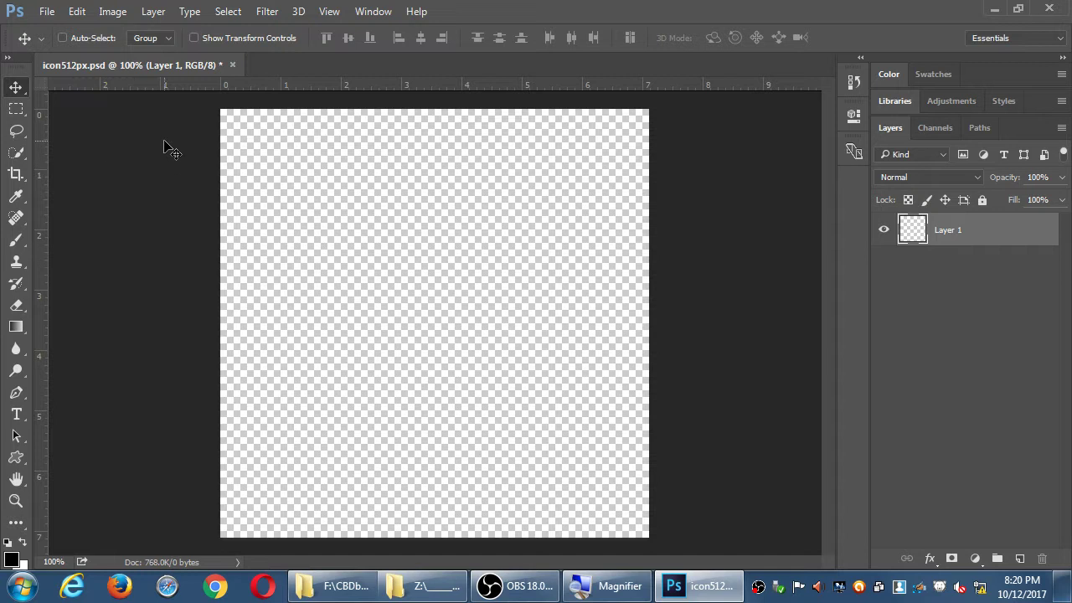
{"action": "left_click_drag", "start_coordinate": [318, 83], "coordinate": [345, 330]}
{"action": "left_click_drag", "start_coordinate": [36, 368], "coordinate": [434, 421]}
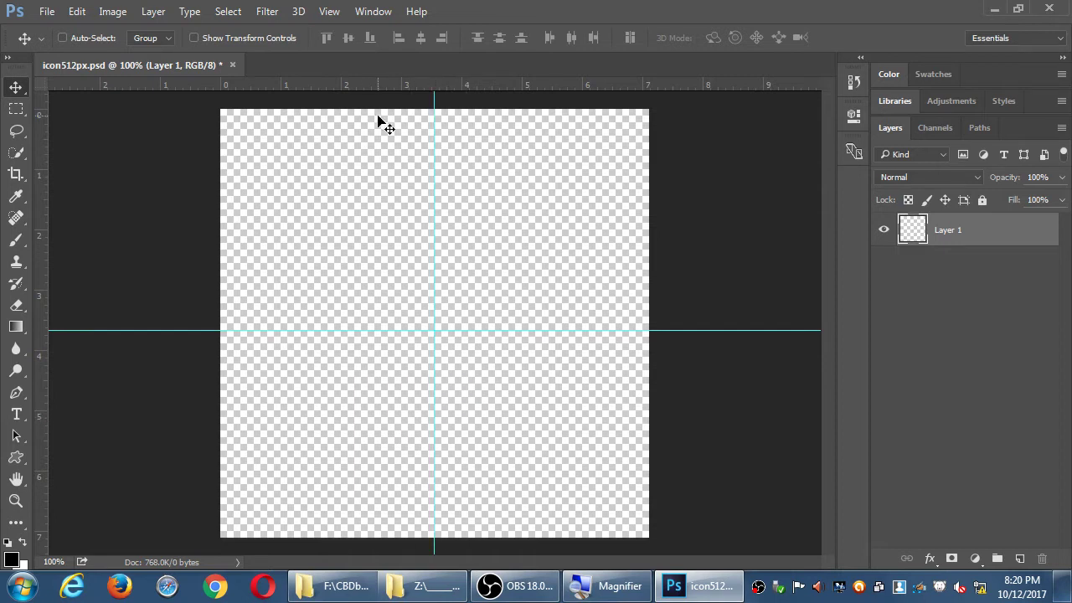
{"action": "key", "text": "u"}
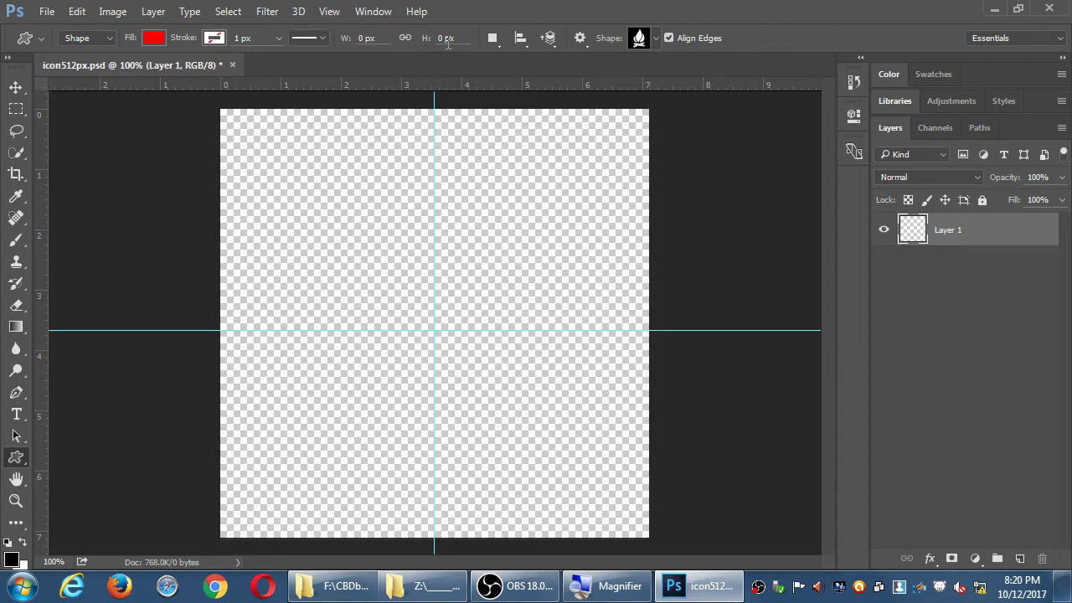
- Try dark green #177436 as a custom fill colour for the shape tool
{"action": "left_click", "coordinate": [153, 39]}
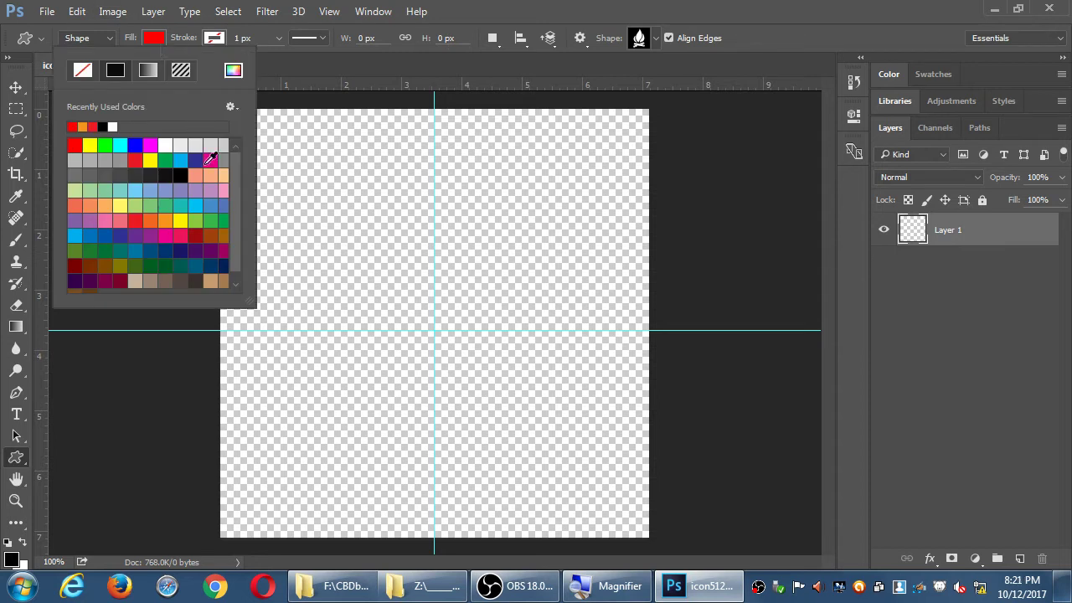
{"action": "left_click", "coordinate": [157, 37]}
{"action": "left_click", "coordinate": [156, 37]}
{"action": "left_click", "coordinate": [233, 72]}
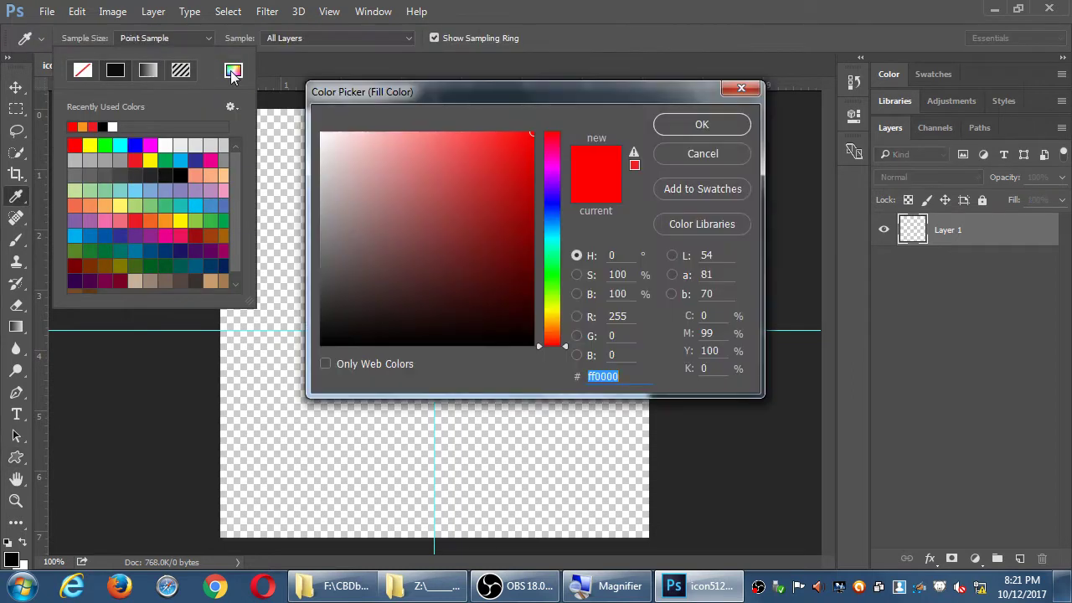
{"action": "left_click_drag", "start_coordinate": [340, 86], "coordinate": [315, 98]}
{"action": "left_click_drag", "start_coordinate": [368, 178], "coordinate": [461, 253]}
{"action": "left_click", "coordinate": [521, 268]}
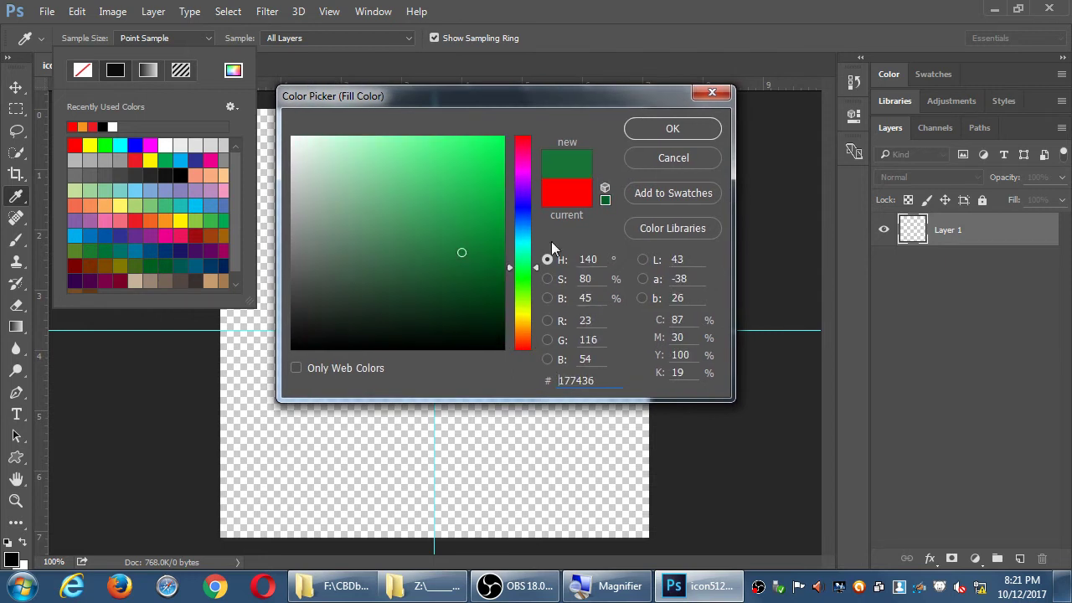
{"action": "left_click", "coordinate": [676, 163]}
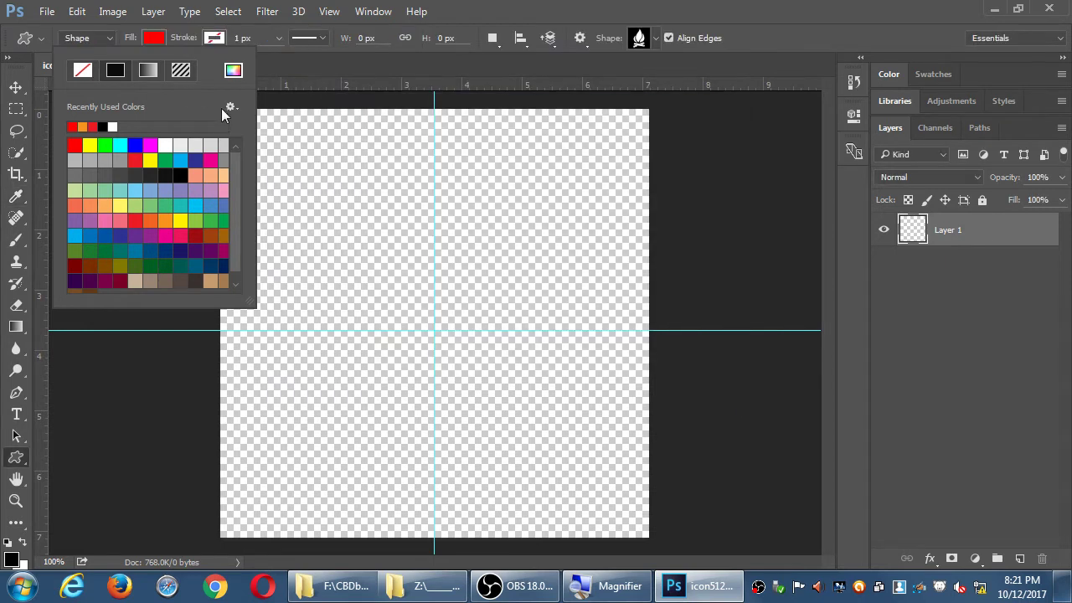
- Review the fill swatch options, then expand the Swatches panel and look through its available colour libraries
{"action": "left_click", "coordinate": [230, 107]}
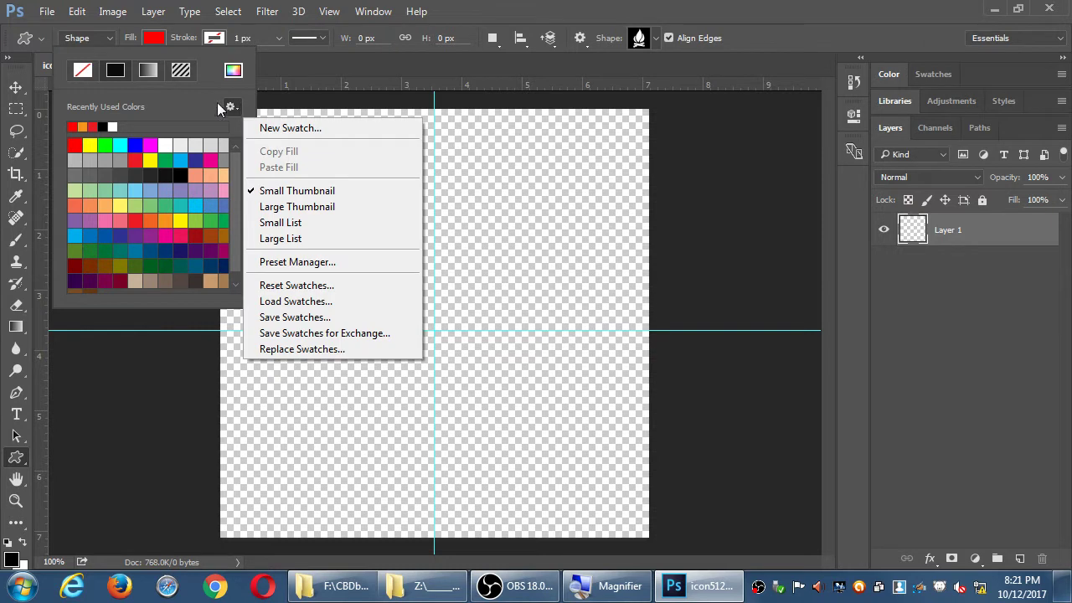
{"action": "left_click", "coordinate": [160, 36]}
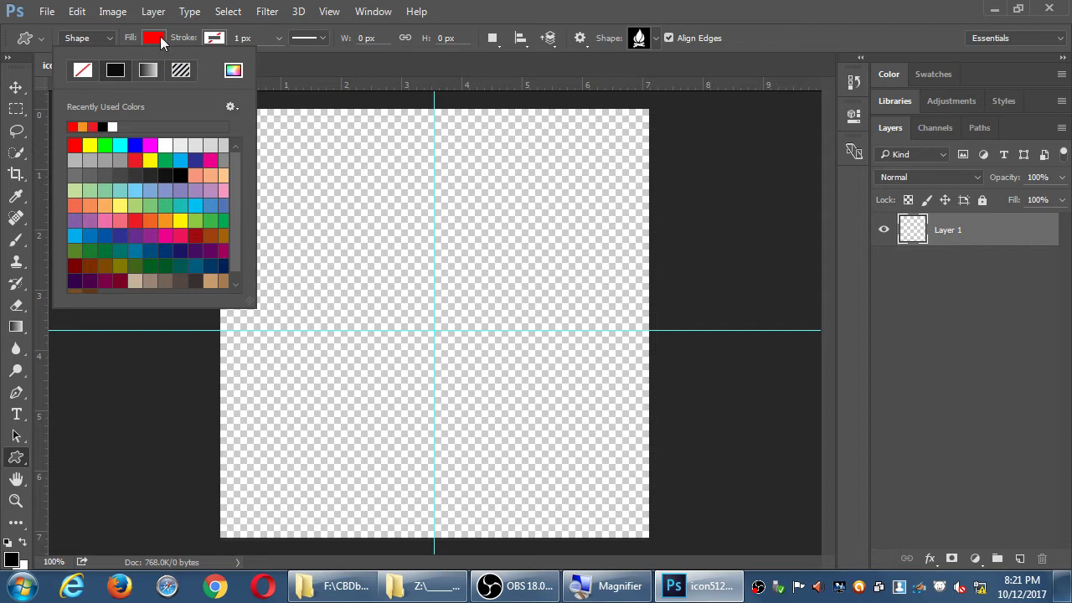
{"action": "left_click", "coordinate": [160, 36]}
{"action": "left_click", "coordinate": [890, 77]}
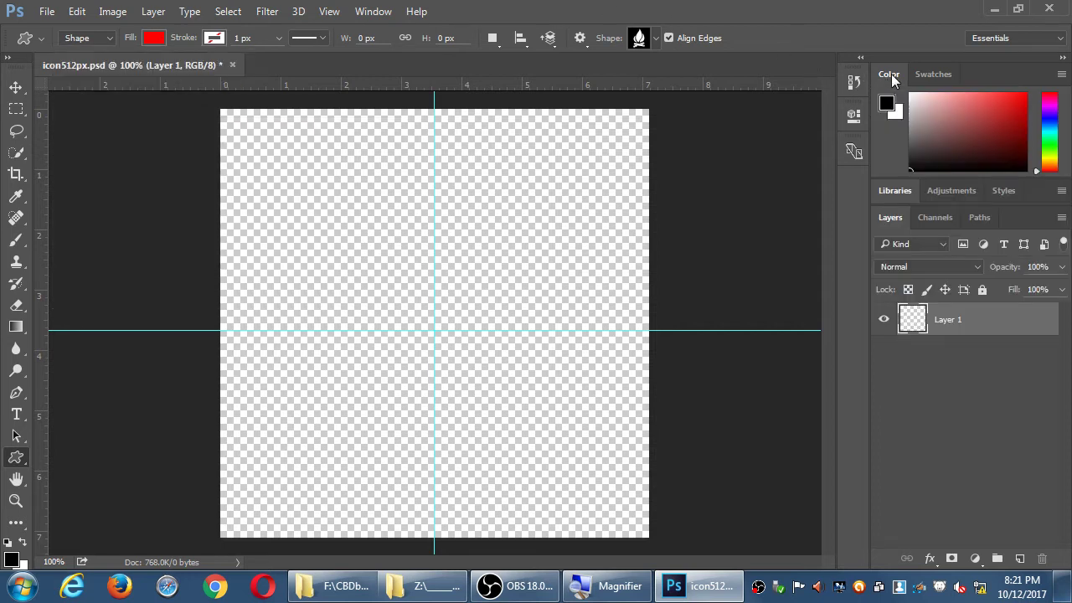
{"action": "left_click", "coordinate": [926, 76]}
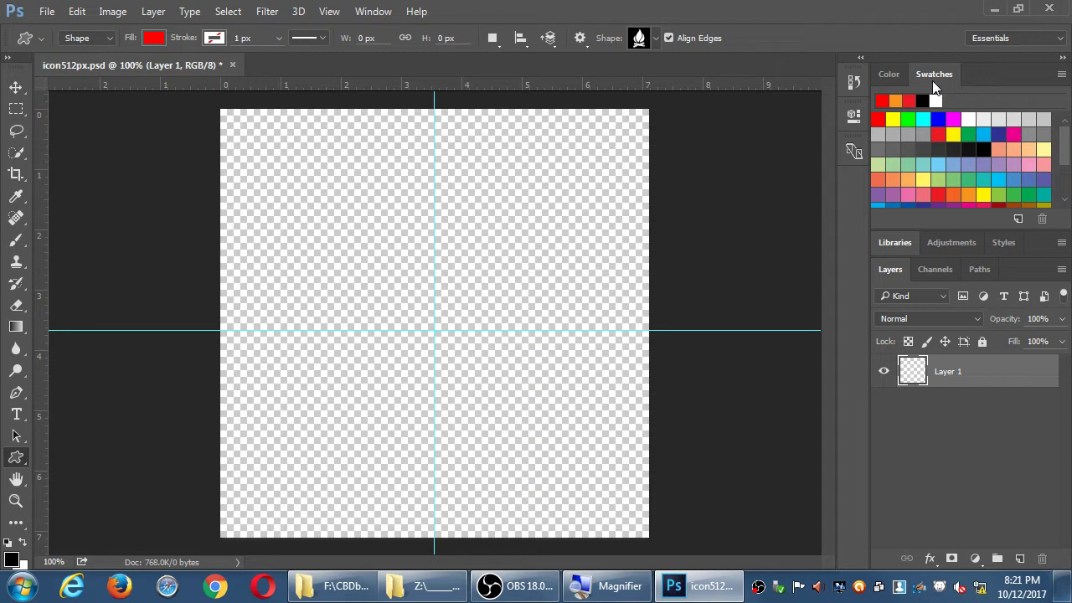
{"action": "left_click", "coordinate": [1060, 75]}
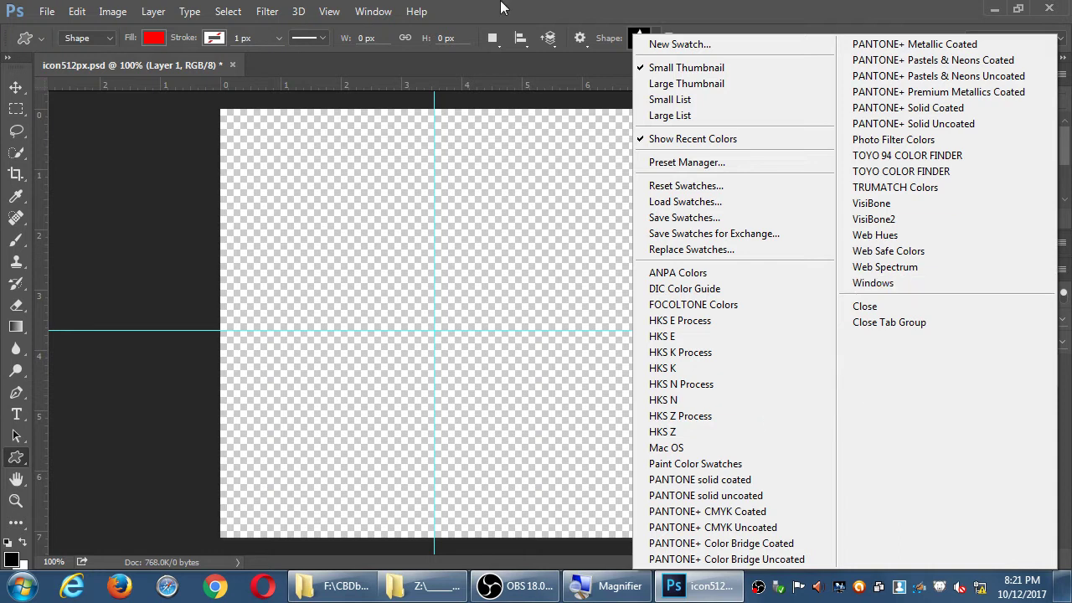
{"action": "left_click", "coordinate": [462, 7]}
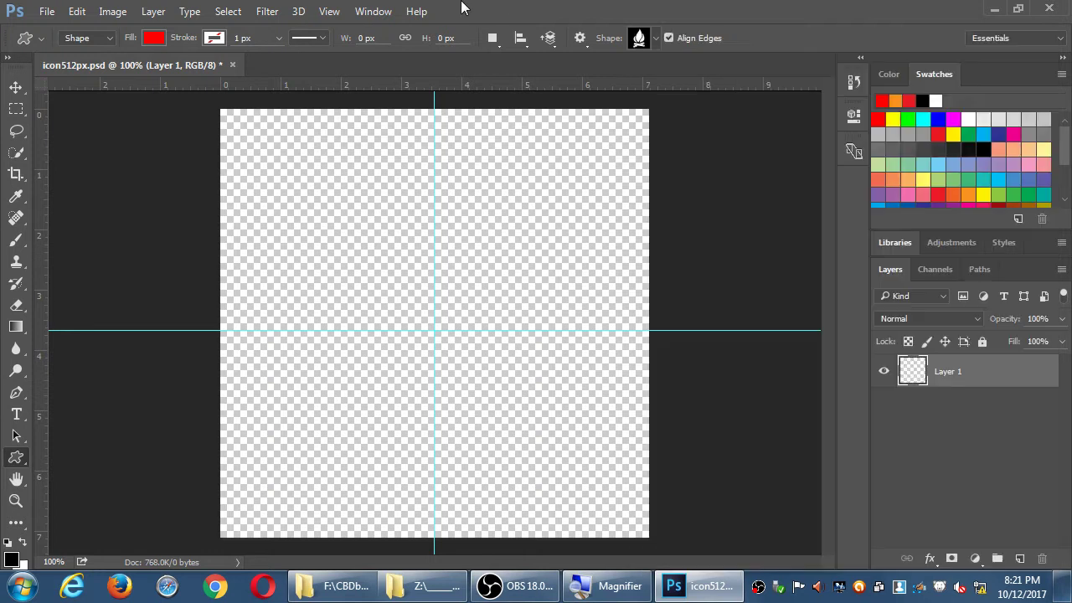
- Draw a red campfire custom shape about 311 × 330 px around the guides' crossing and display the available layer styles
{"action": "left_click_drag", "start_coordinate": [295, 173], "coordinate": [563, 450]}
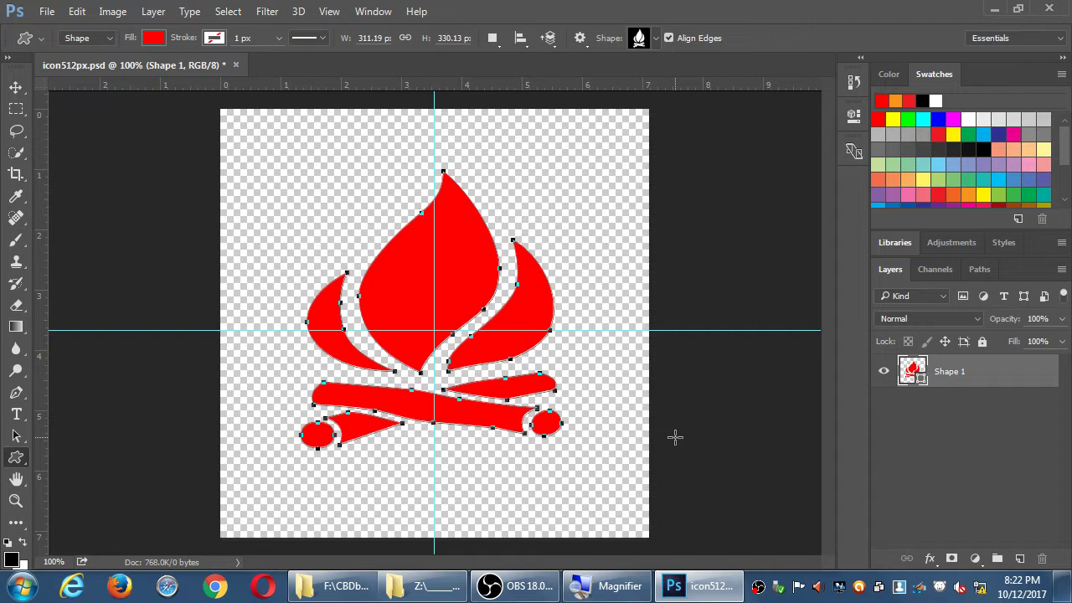
{"action": "left_click", "coordinate": [1003, 243]}
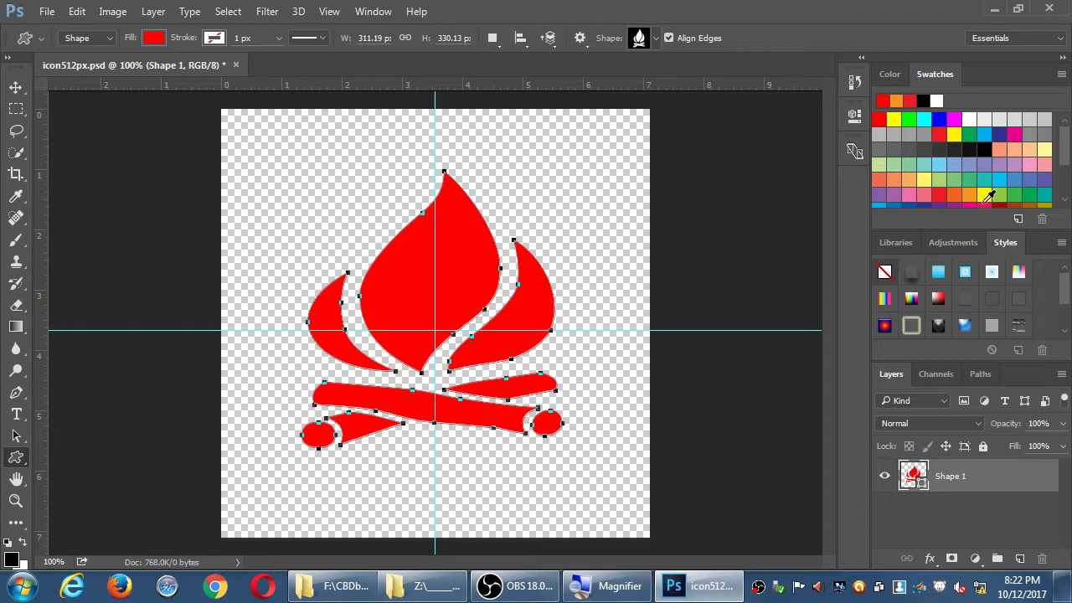
- Try several preset layer styles on the campfire shape, including rainbow gradients and concentric red rings, ending with a glossy blue style
{"action": "left_click", "coordinate": [938, 273]}
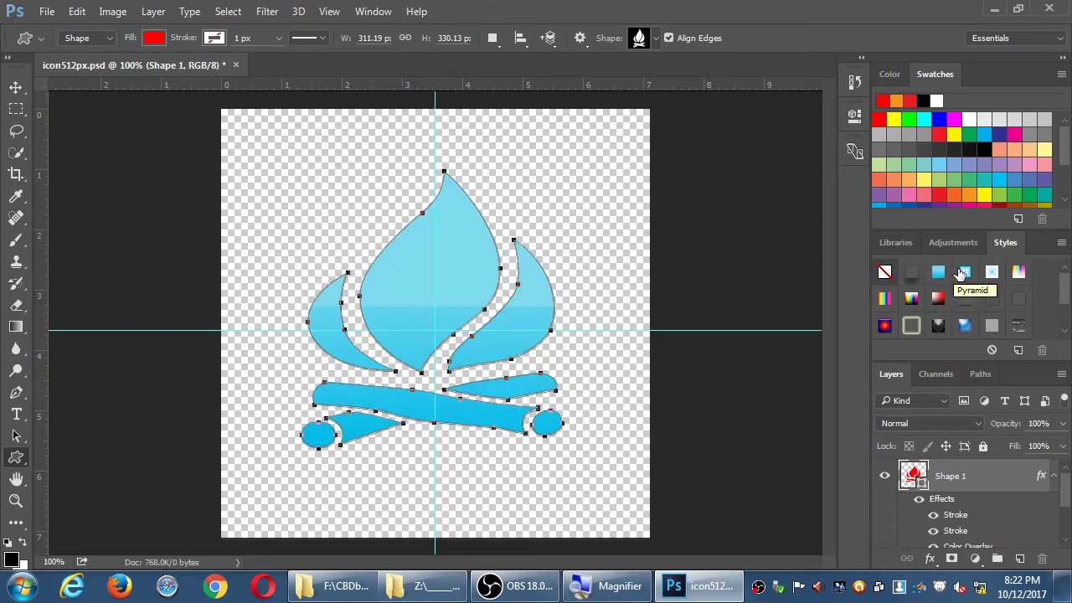
{"action": "left_click", "coordinate": [963, 271]}
{"action": "left_click", "coordinate": [911, 299]}
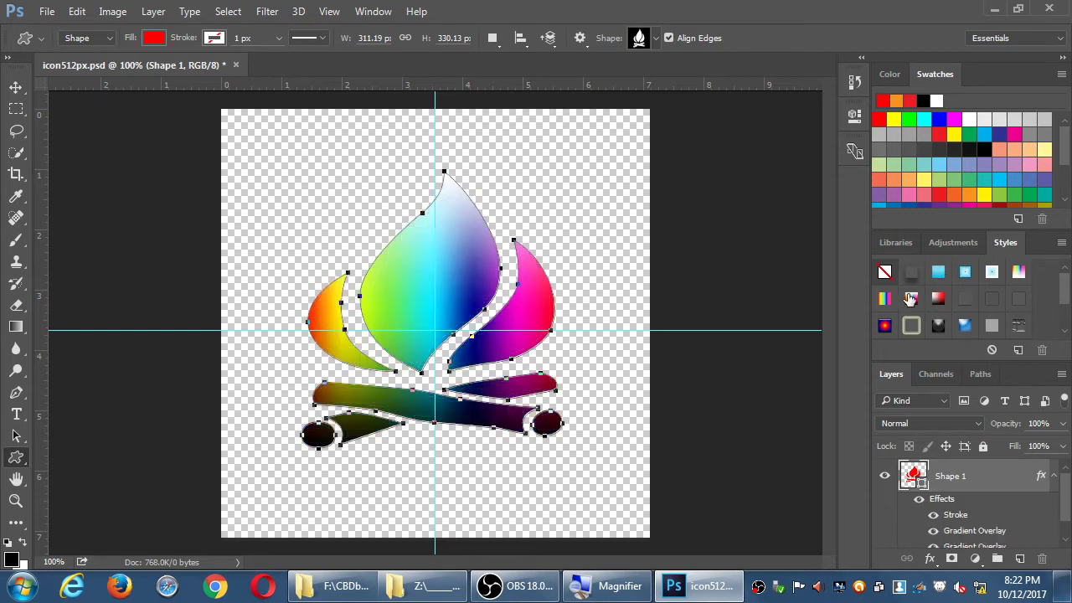
{"action": "left_click", "coordinate": [885, 301]}
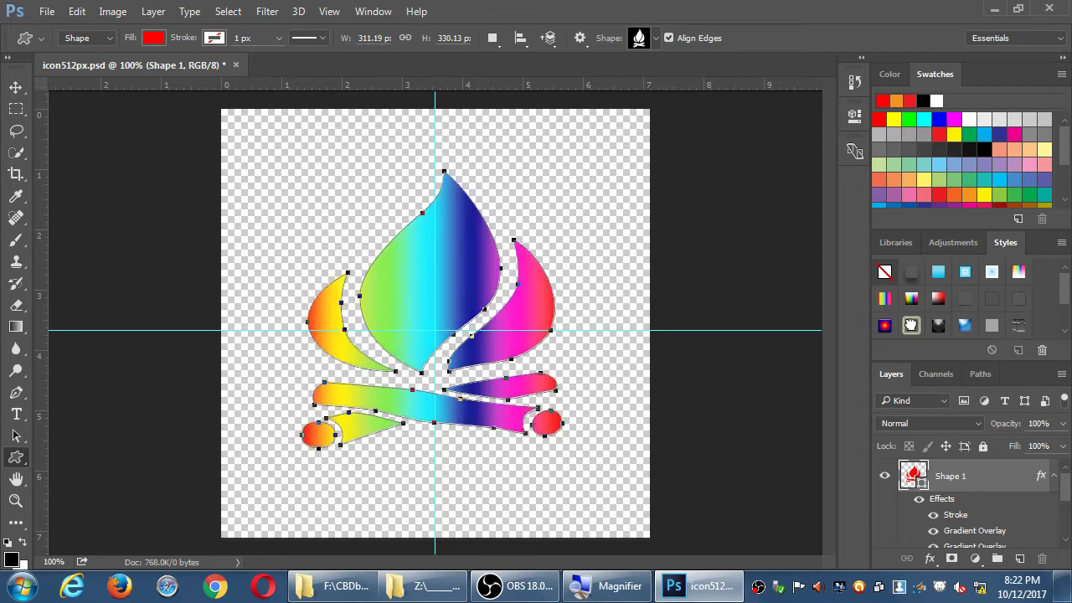
{"action": "left_click", "coordinate": [911, 325]}
{"action": "left_click", "coordinate": [938, 325]}
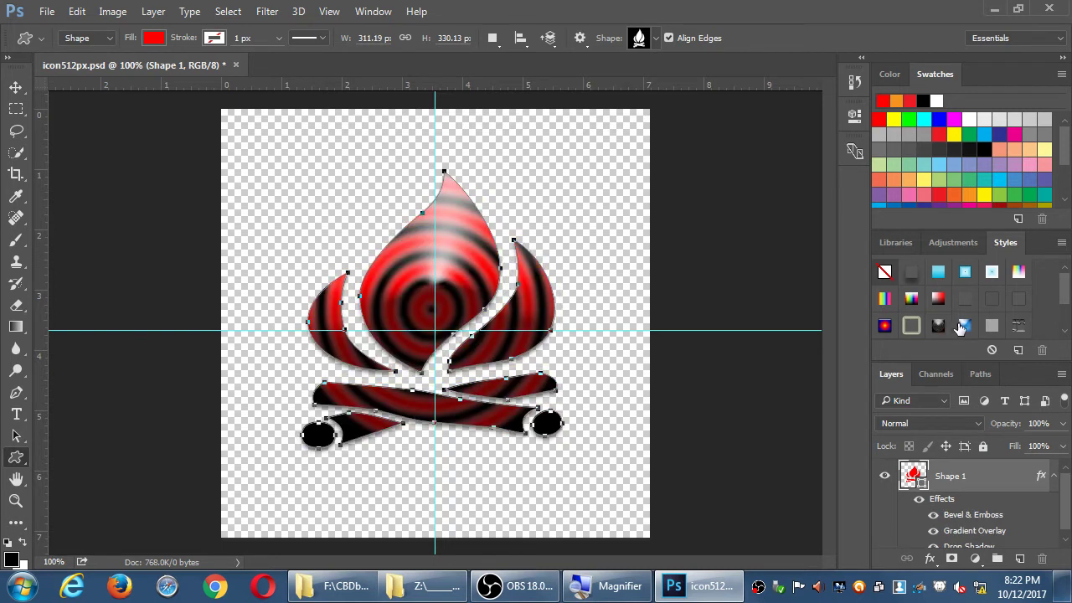
{"action": "left_click", "coordinate": [964, 325]}
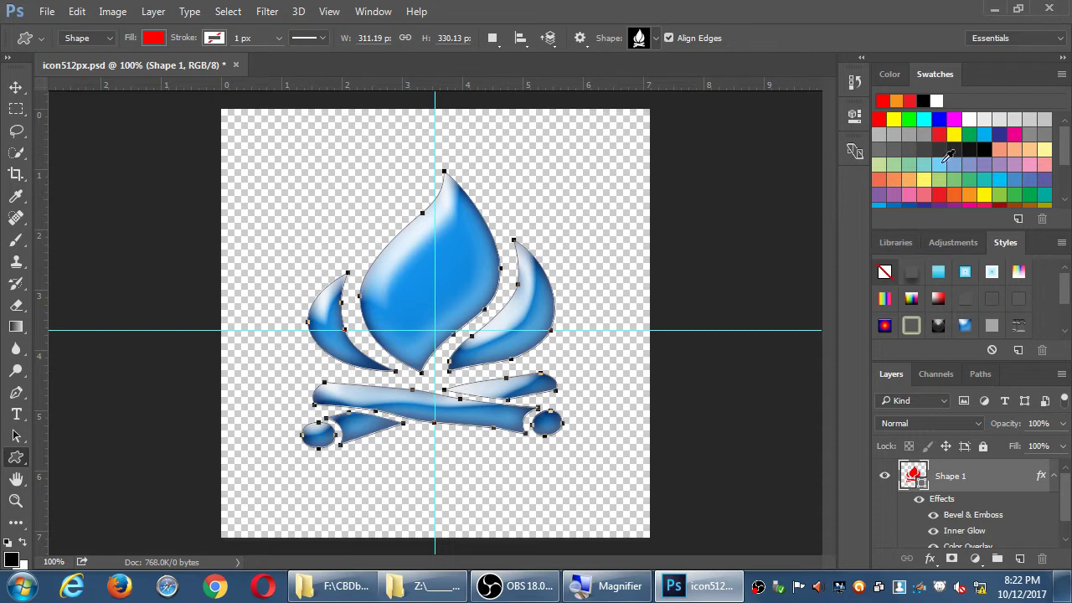
- Replace the current style presets with the Abstract Styles library and try several of its textured styles on the campfire
{"action": "left_click", "coordinate": [373, 10]}
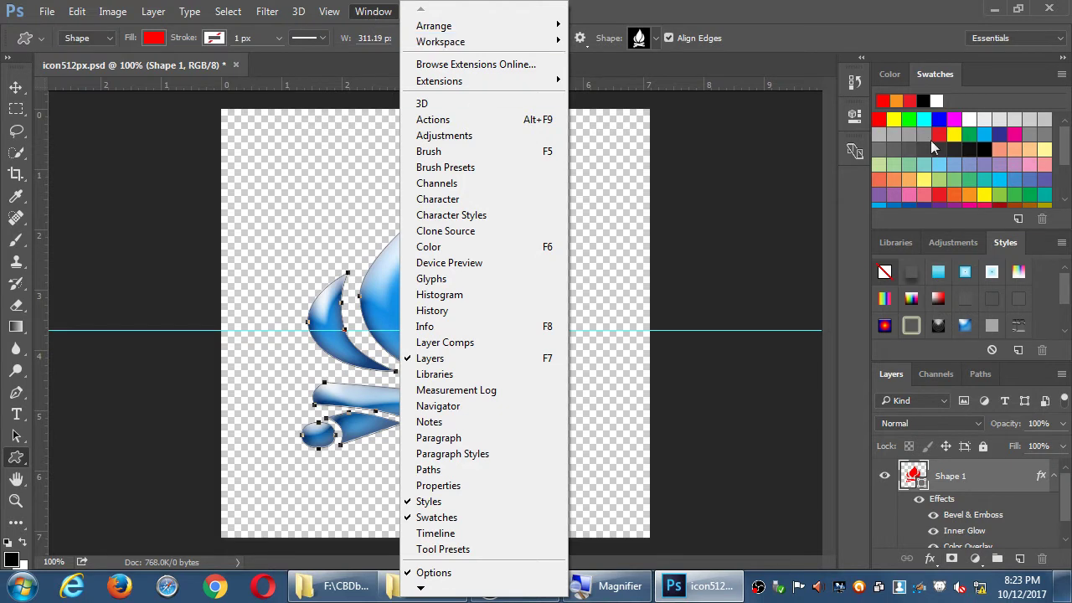
{"action": "left_click", "coordinate": [1062, 245]}
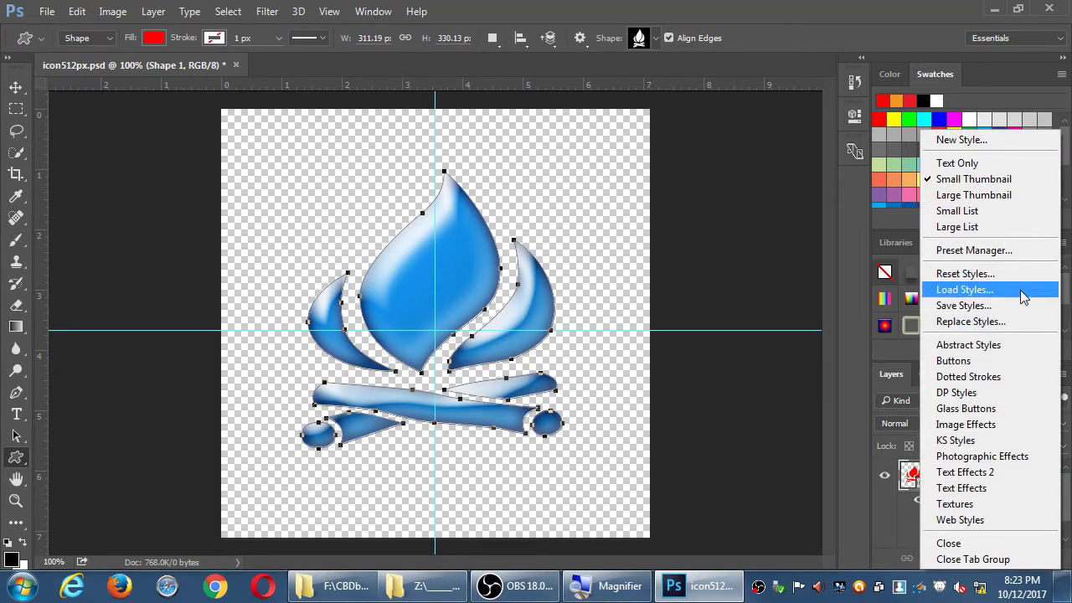
{"action": "left_click", "coordinate": [1003, 346]}
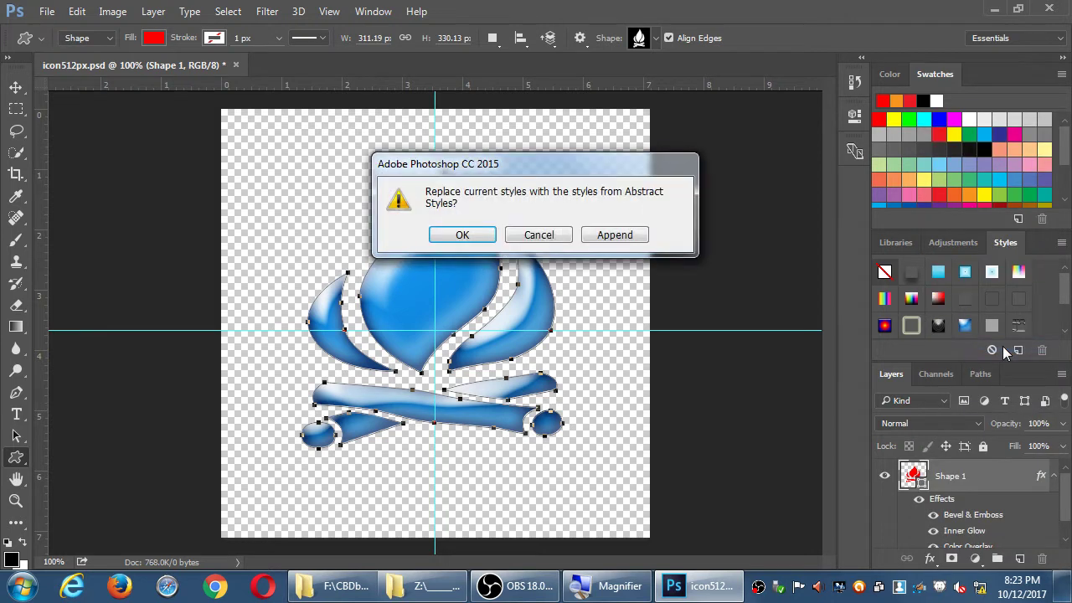
{"action": "left_click", "coordinate": [473, 236]}
{"action": "left_click", "coordinate": [936, 271]}
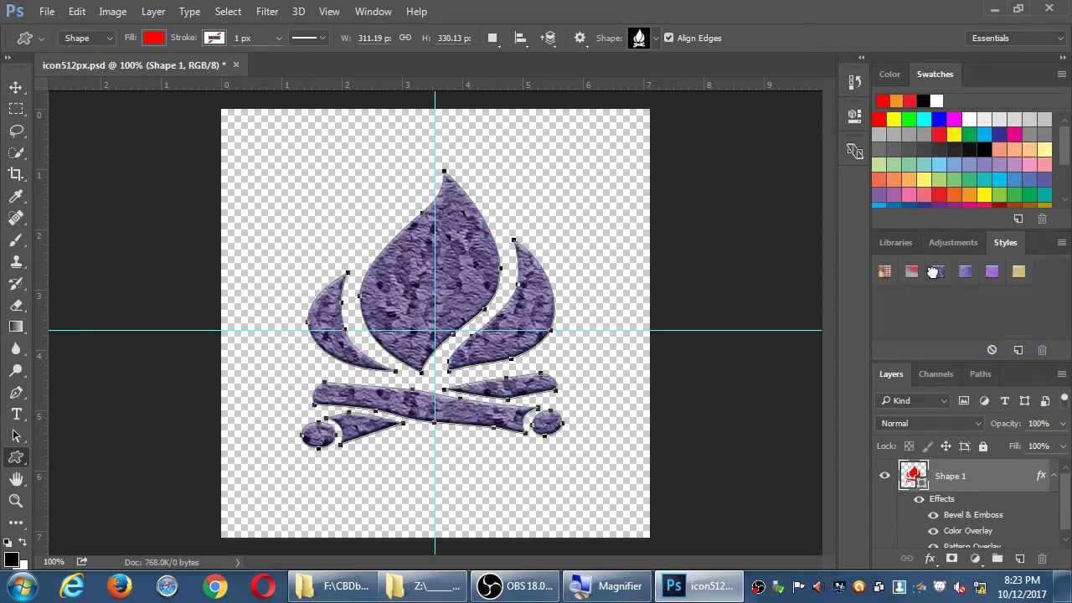
{"action": "left_click", "coordinate": [964, 271]}
{"action": "left_click", "coordinate": [992, 271]}
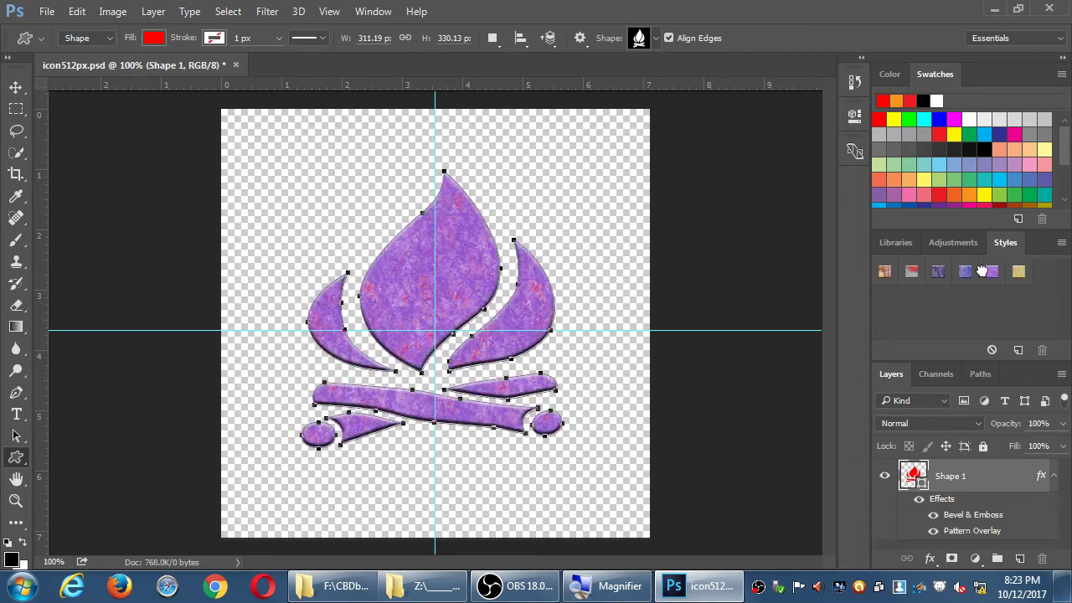
{"action": "left_click", "coordinate": [1018, 277]}
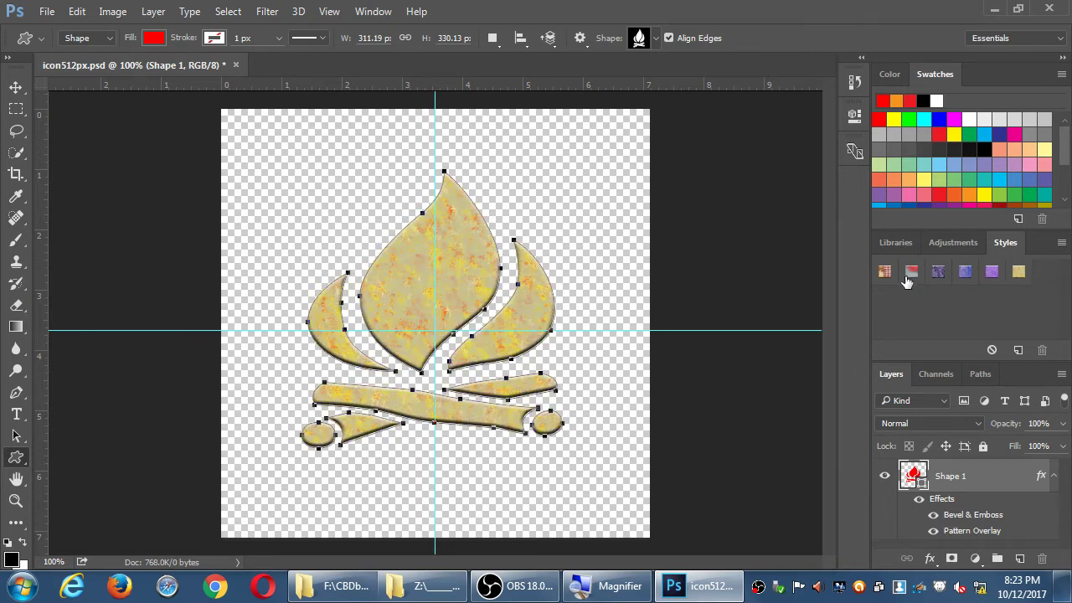
{"action": "left_click", "coordinate": [906, 280]}
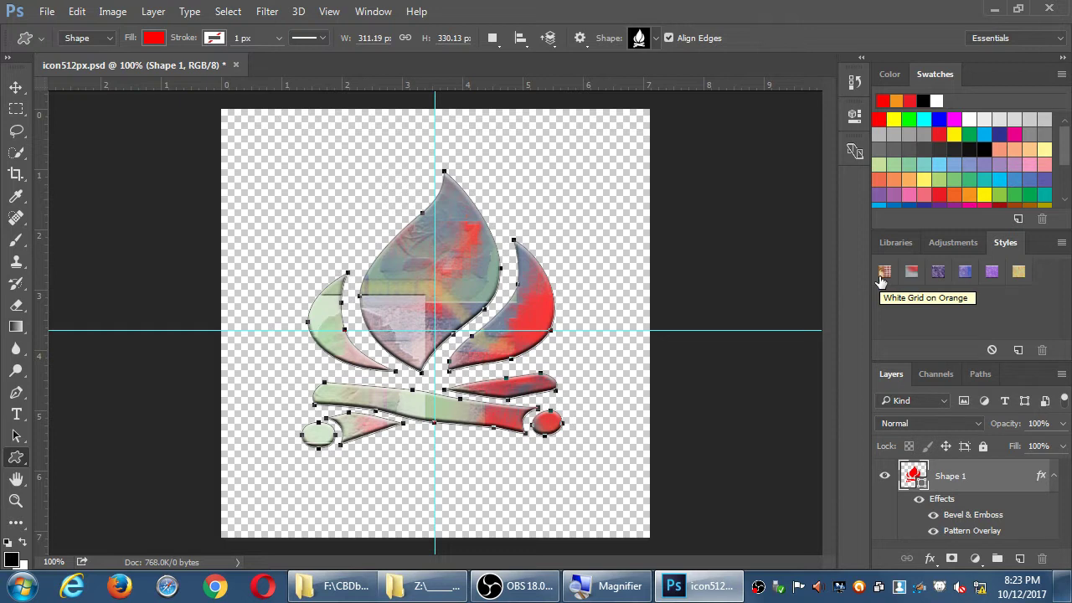
- Replace the style presets with the KS Styles library and try its styles on the campfire, ending with a soft blue outer glow style
{"action": "left_click", "coordinate": [1061, 242]}
{"action": "left_click", "coordinate": [963, 440]}
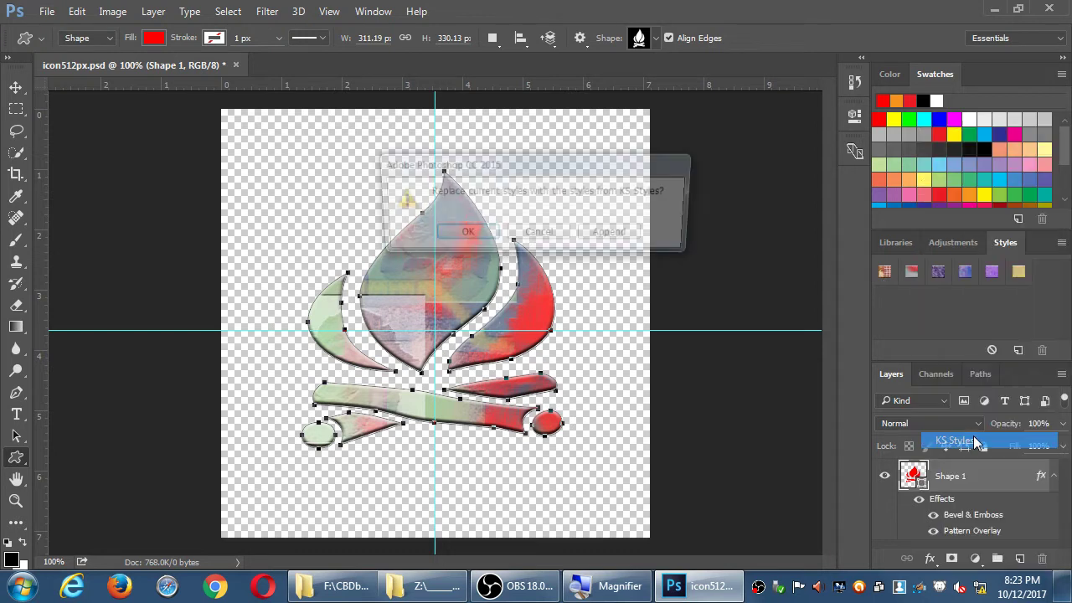
{"action": "left_click", "coordinate": [462, 236]}
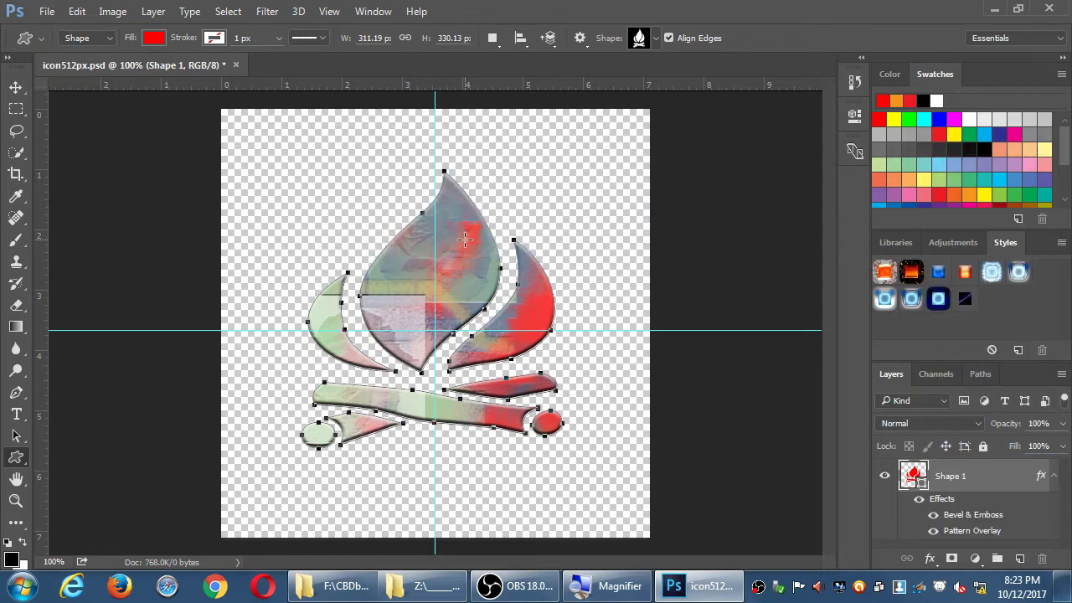
{"action": "left_click", "coordinate": [910, 299]}
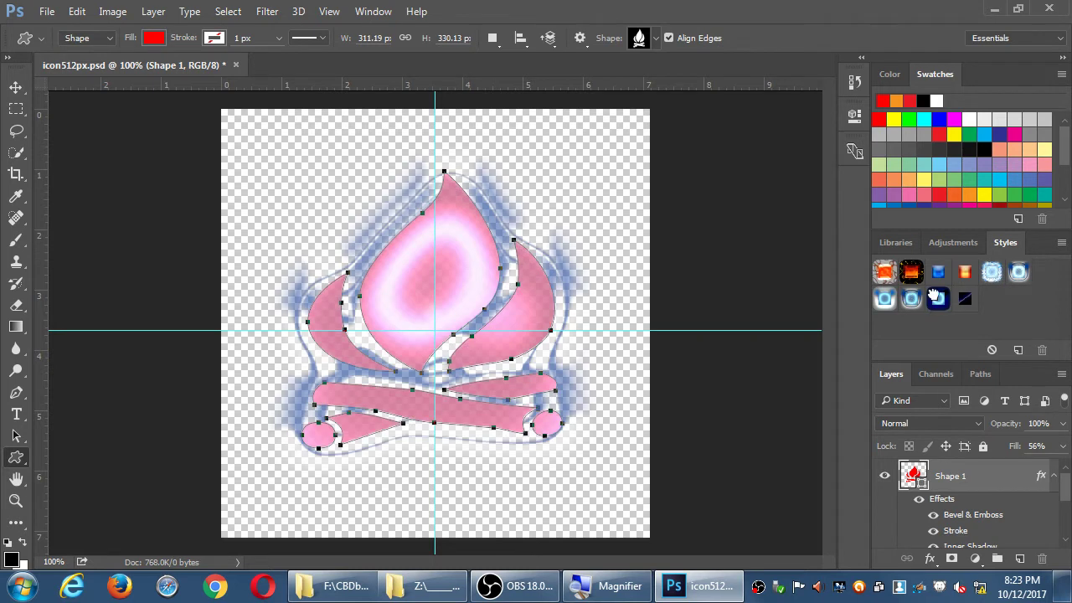
{"action": "left_click", "coordinate": [936, 299]}
{"action": "left_click", "coordinate": [885, 272]}
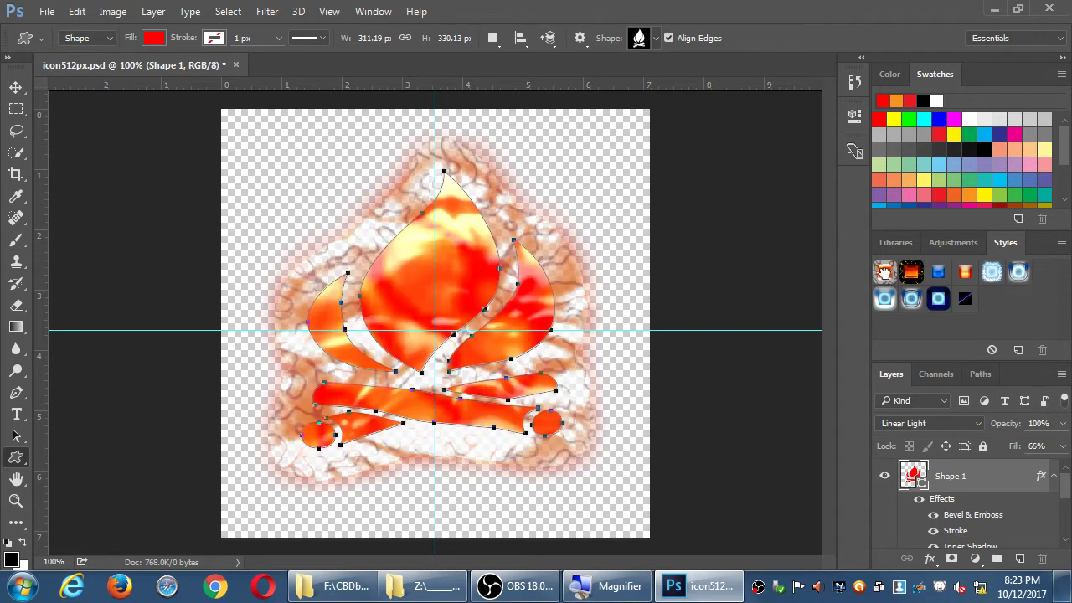
{"action": "left_click", "coordinate": [884, 302]}
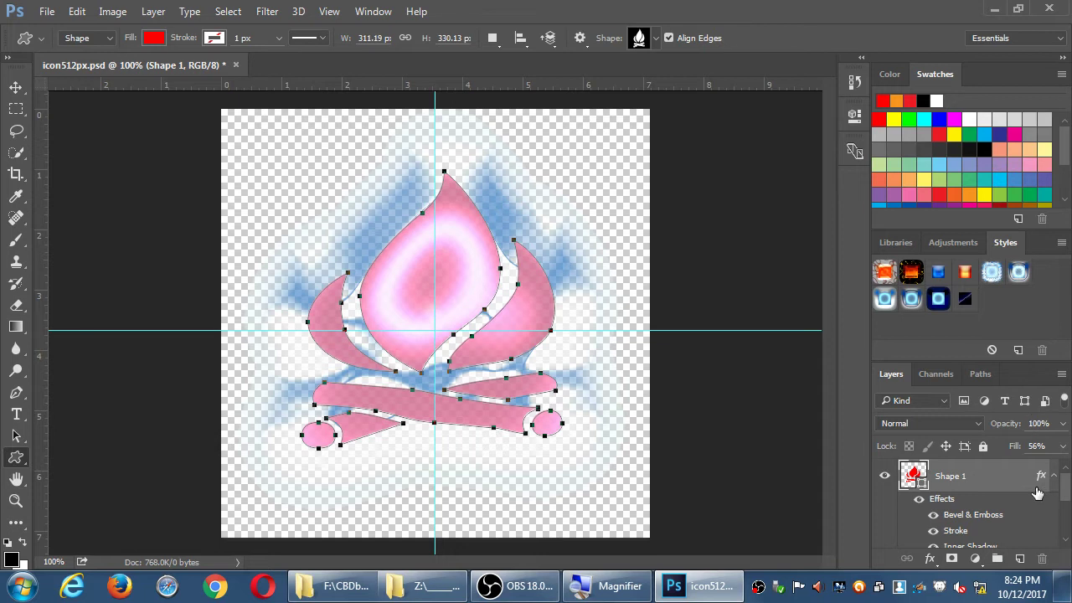
- Hide the Shape 1 campfire layer and add the text CBD at 72 pt near the canvas centre
{"action": "left_click", "coordinate": [884, 475]}
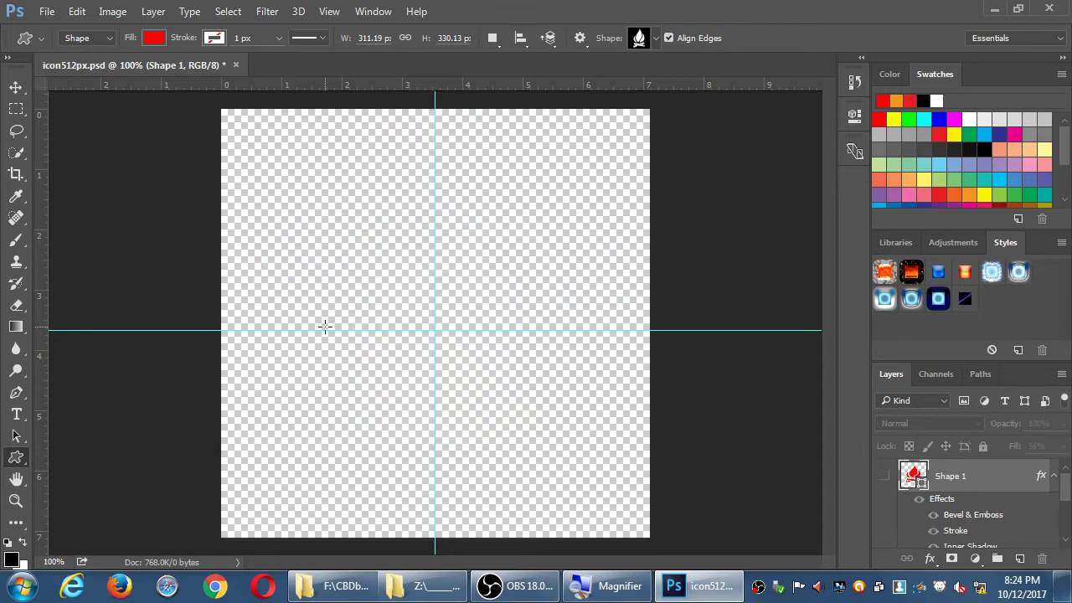
{"action": "key", "text": "t"}
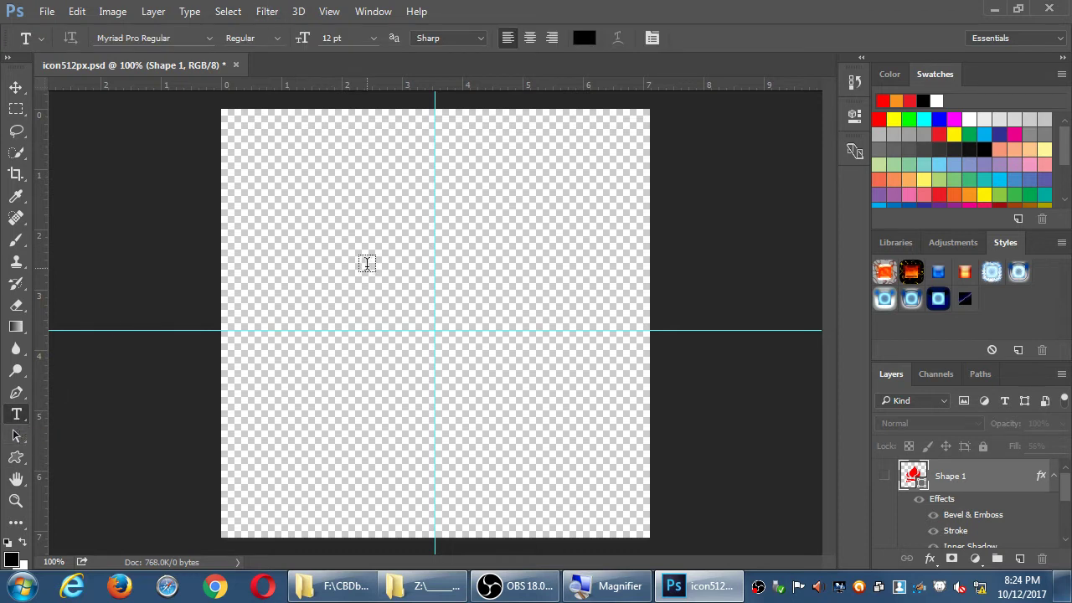
{"action": "left_click", "coordinate": [384, 294]}
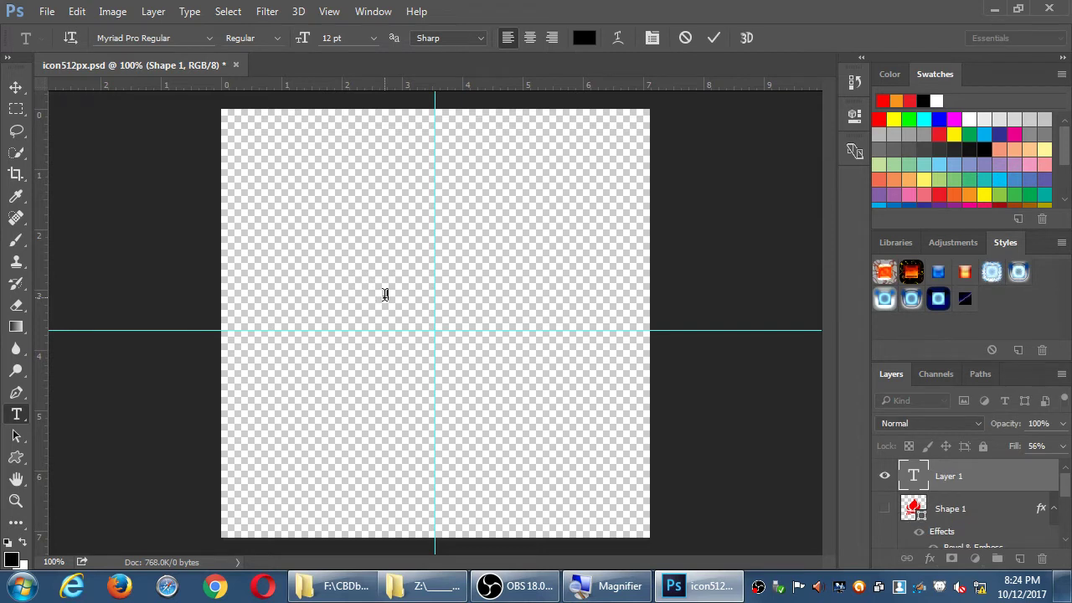
{"action": "type", "text": "CBD"}
{"action": "key", "text": "ctrl+a"}
{"action": "left_click", "coordinate": [373, 38]}
{"action": "left_click", "coordinate": [381, 340]}
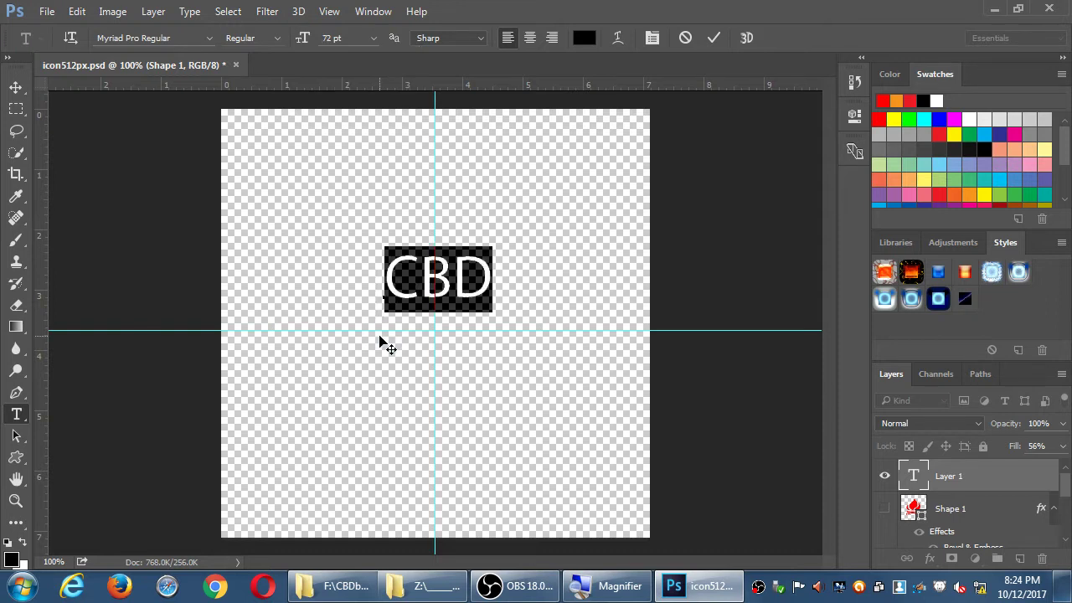
- Append a lowercase b to the text so that it reads CBDb
{"action": "key", "text": "Right"}
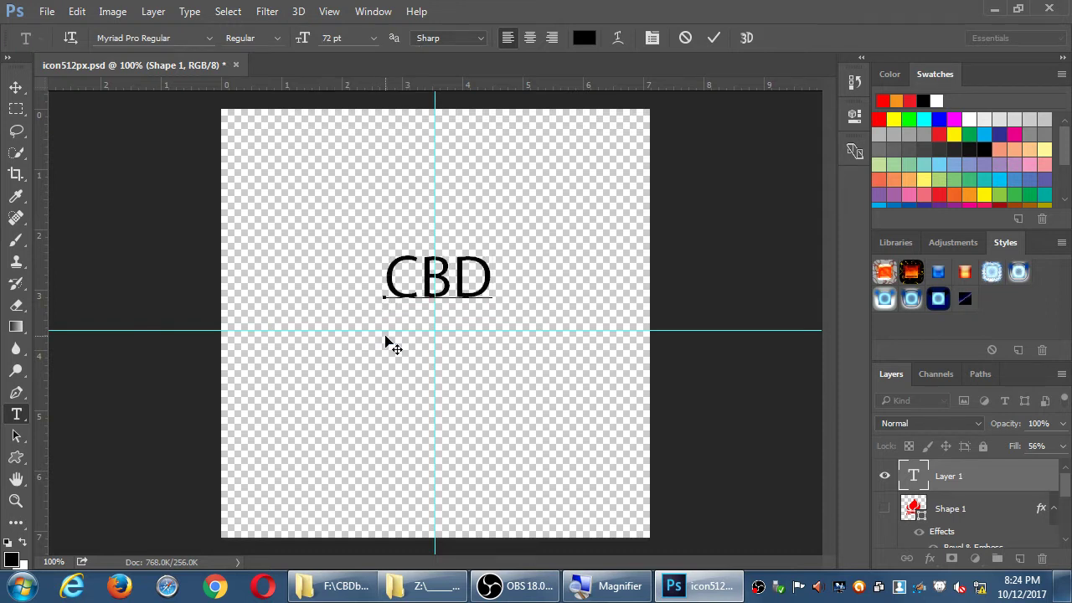
{"action": "type", "text": "D"}
{"action": "key", "text": "BackSpace"}
{"action": "type", "text": "B"}
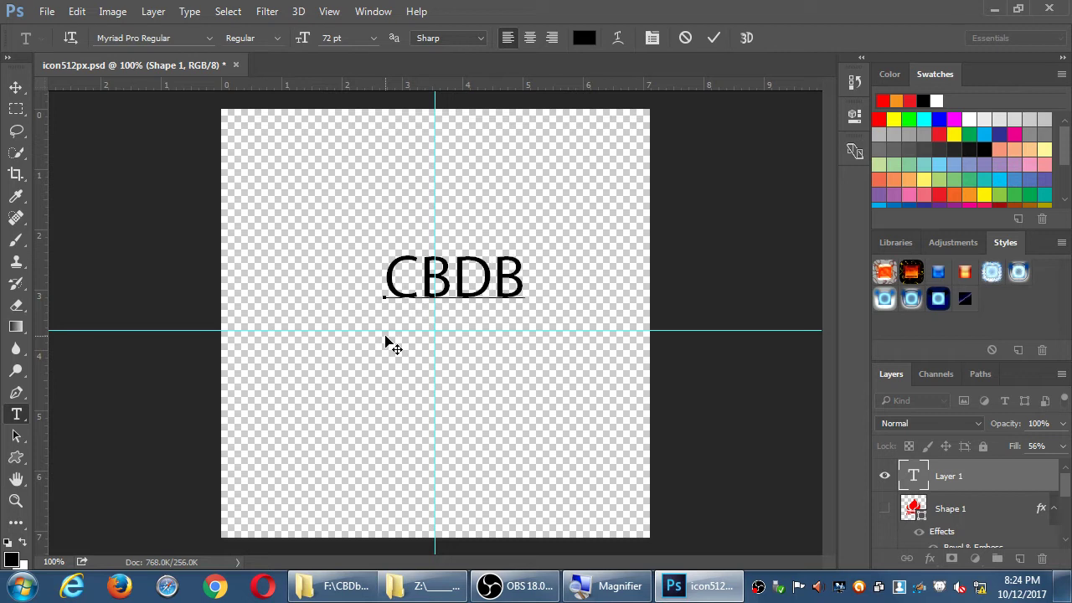
{"action": "key", "text": "BackSpace"}
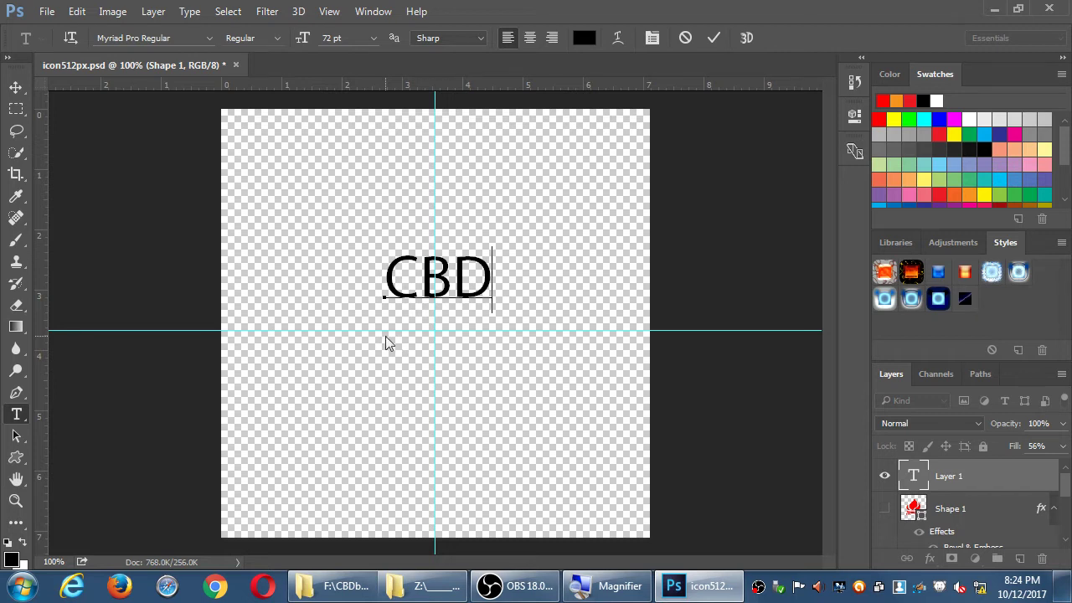
{"action": "key", "text": "ctrl+a"}
{"action": "key", "text": "Right"}
{"action": "type", "text": "b"}
- Set the CBDb text to Myriad Pro Bold Condensed Italic at 200 pt and centre it on the guides' crossing
{"action": "key", "text": "ctrl+a"}
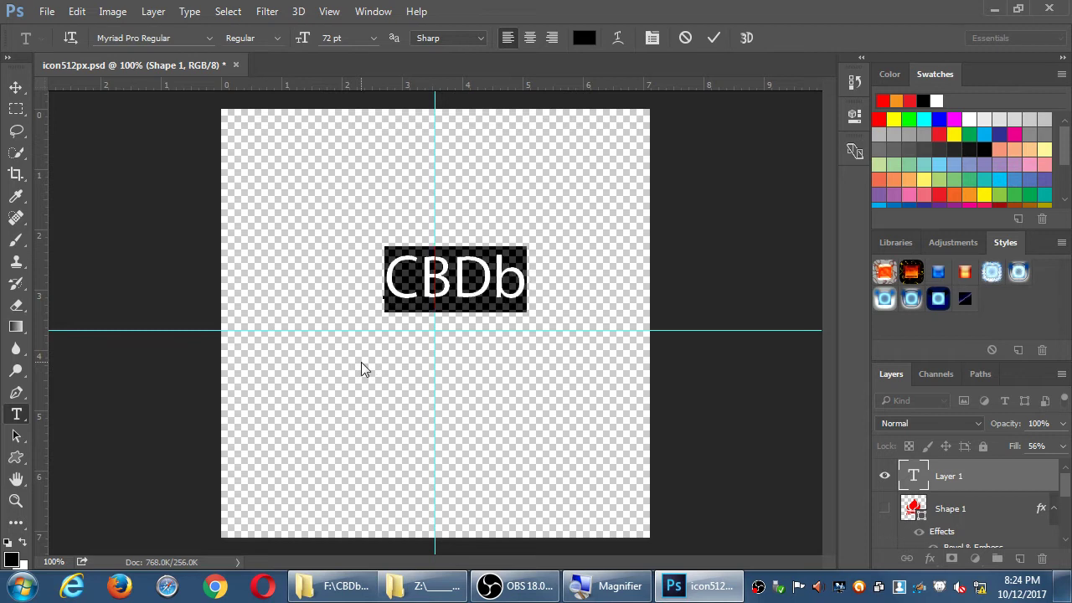
{"action": "left_click", "coordinate": [210, 37]}
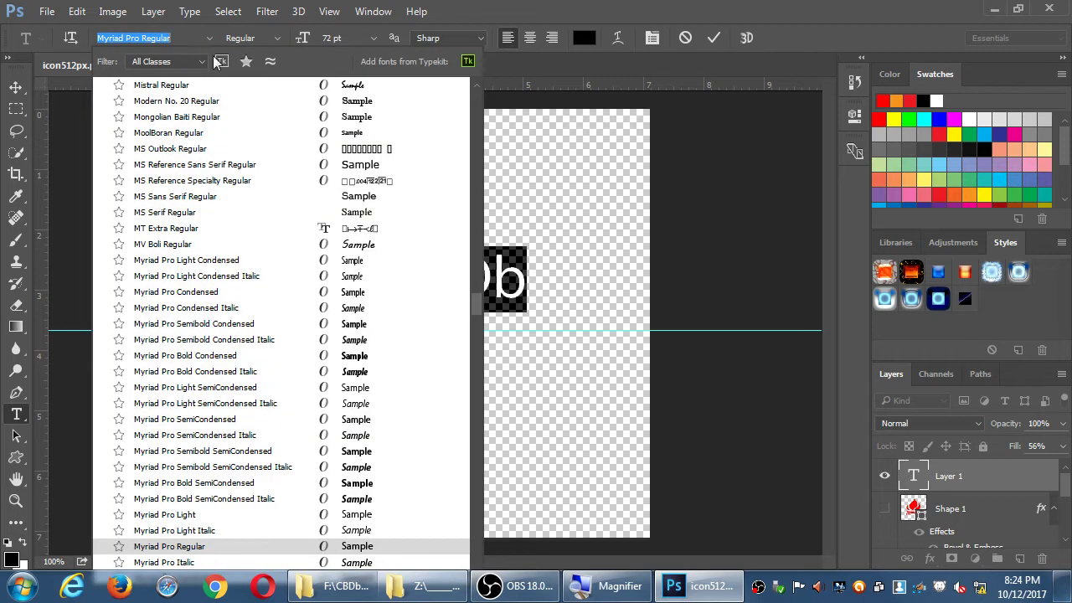
{"action": "left_click", "coordinate": [370, 372]}
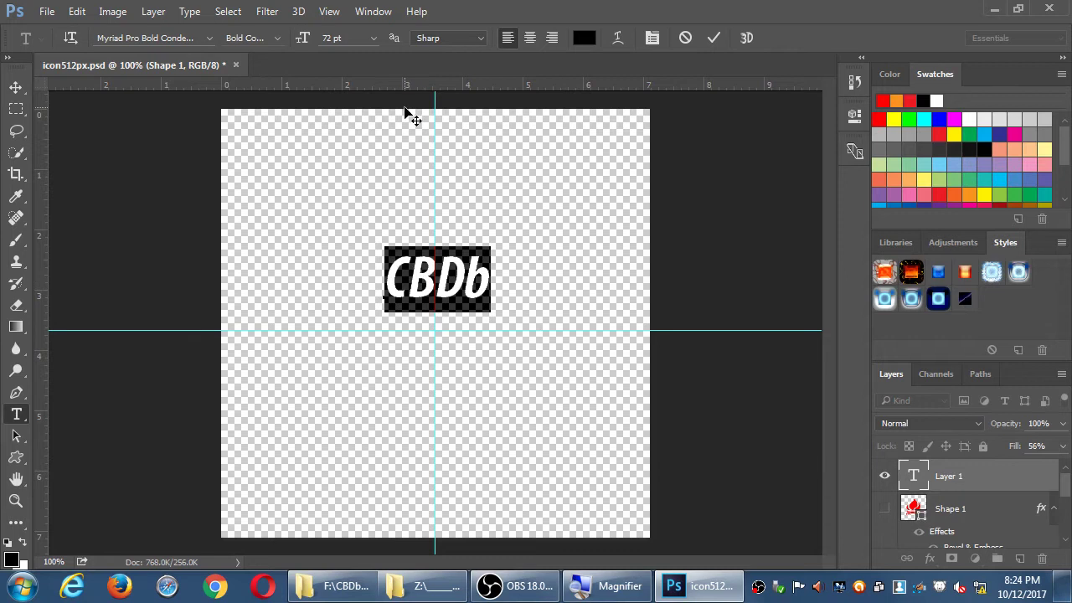
{"action": "left_click", "coordinate": [331, 38]}
{"action": "type", "text": "200"}
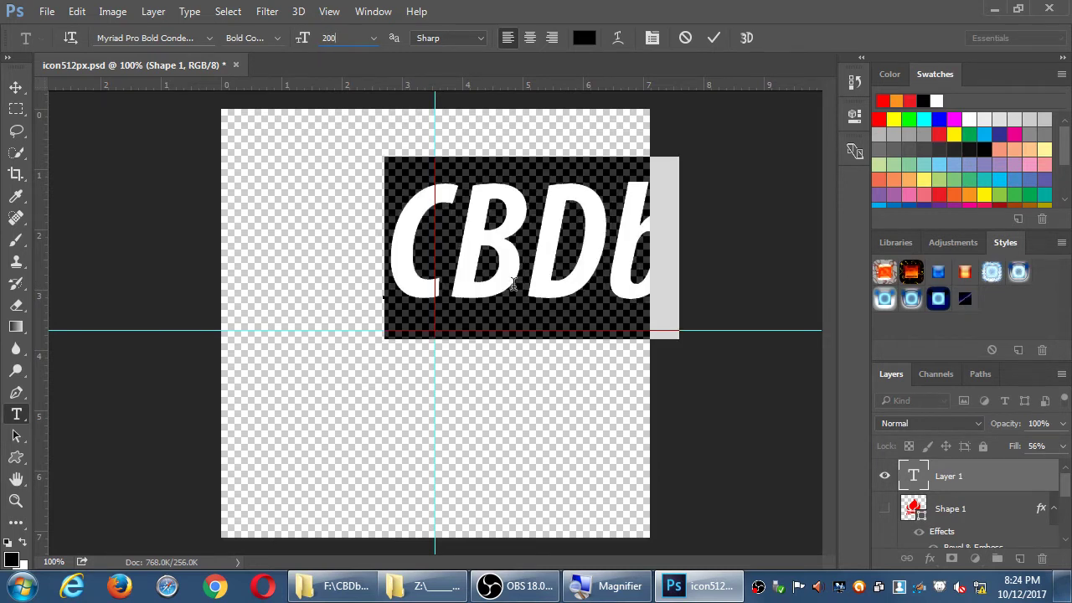
{"action": "left_click_drag", "start_coordinate": [555, 400], "coordinate": [461, 461]}
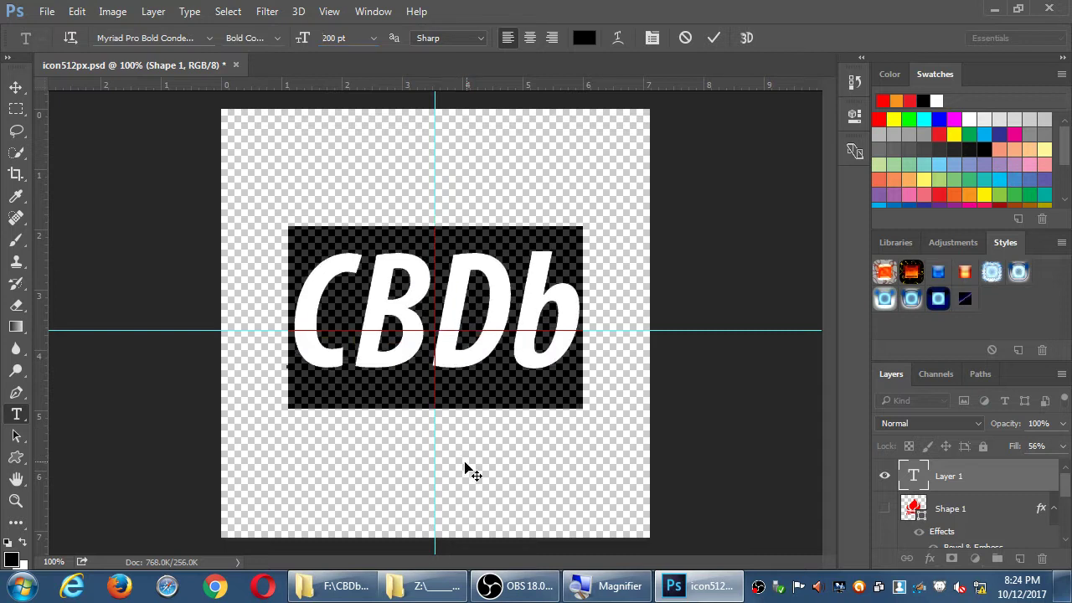
{"action": "left_click", "coordinate": [811, 479]}
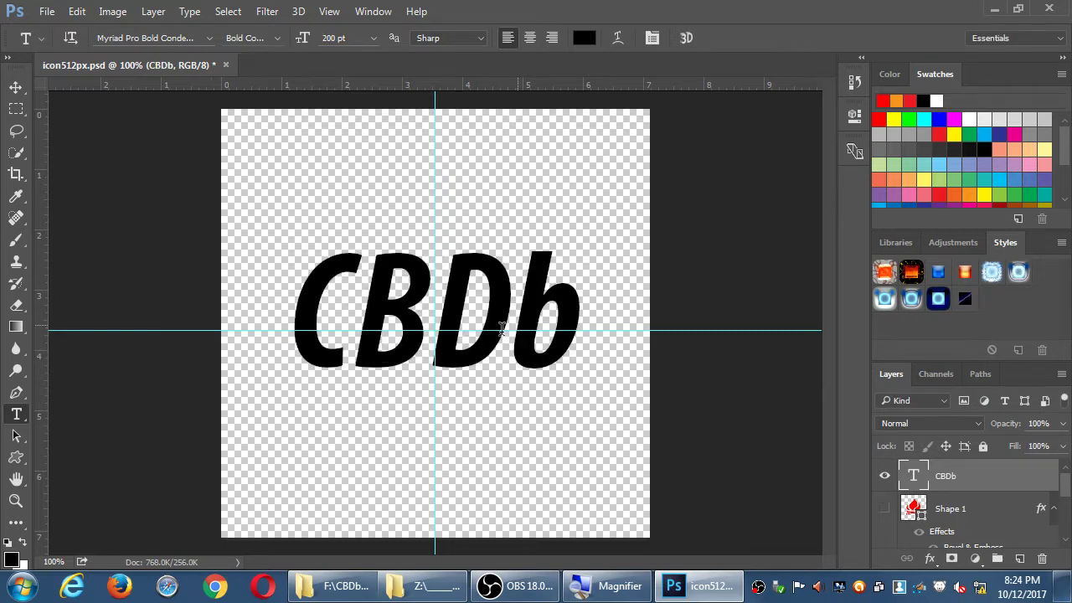
- Apply the KS style with the thick dark blue outline to the CBDb text and reposition the text around the guides' crossing
{"action": "left_click", "coordinate": [885, 299]}
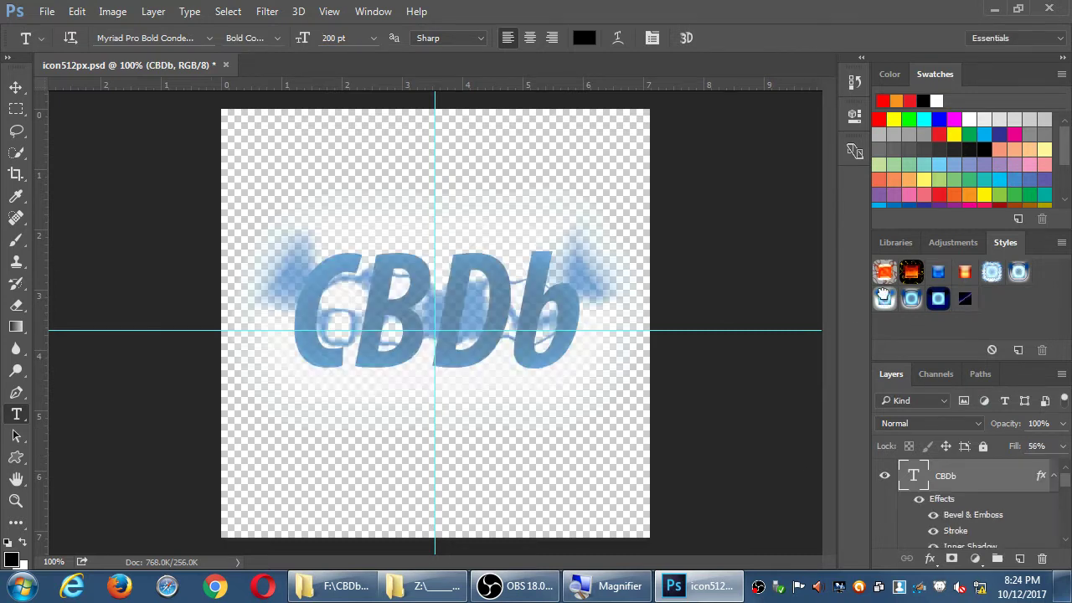
{"action": "left_click", "coordinate": [938, 300]}
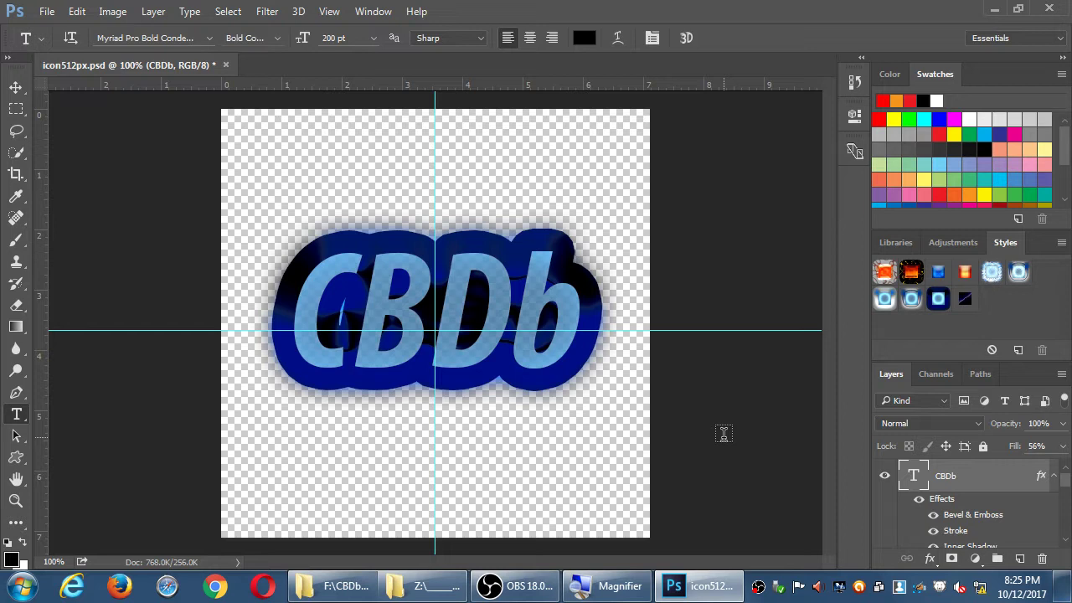
{"action": "key", "text": "v"}
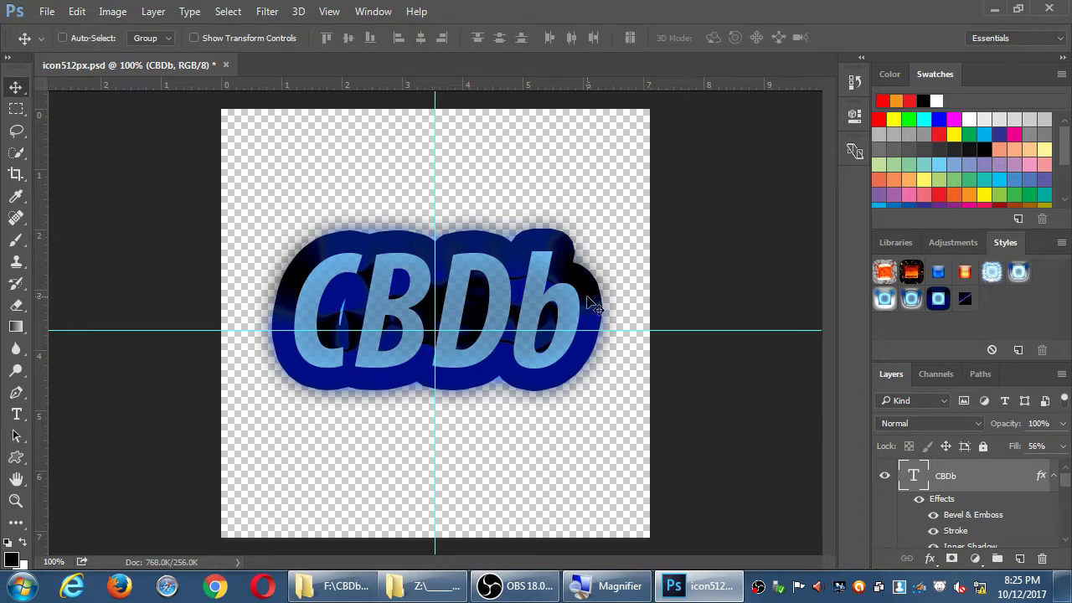
{"action": "left_click_drag", "start_coordinate": [559, 301], "coordinate": [512, 186]}
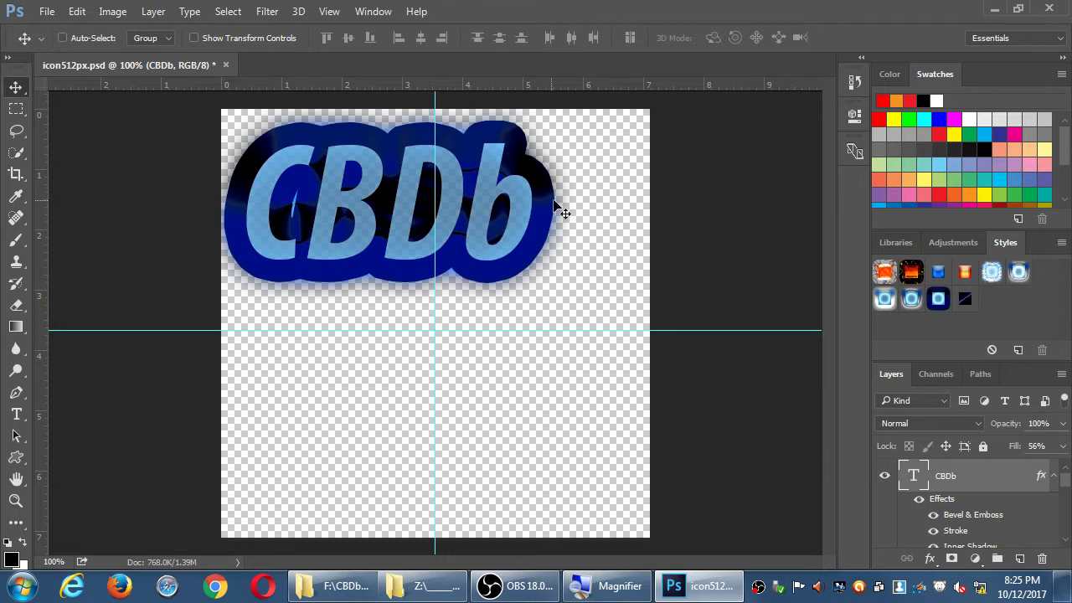
{"action": "left_click_drag", "start_coordinate": [536, 210], "coordinate": [588, 337]}
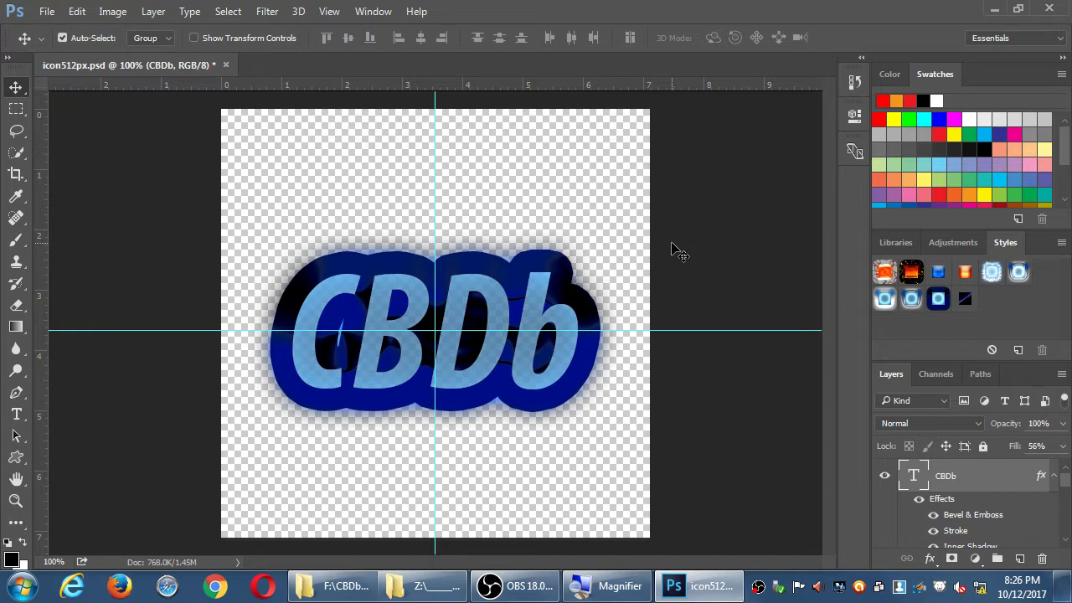
- Save icon512px.psd, switch to Chrome and open getemoji.com
{"action": "key", "text": "ctrl+s"}
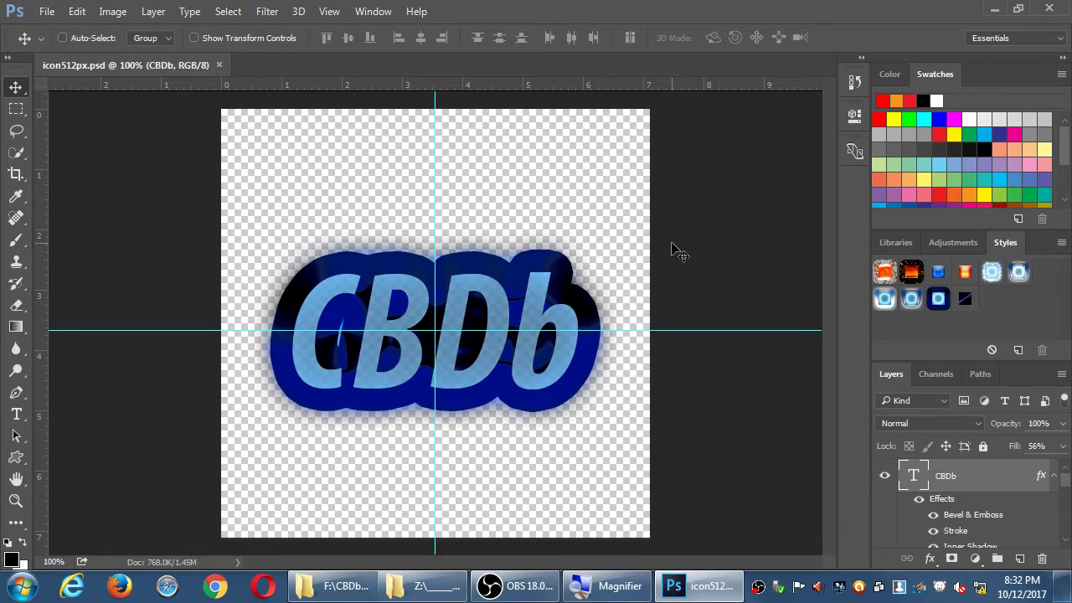
{"action": "left_click", "coordinate": [220, 588]}
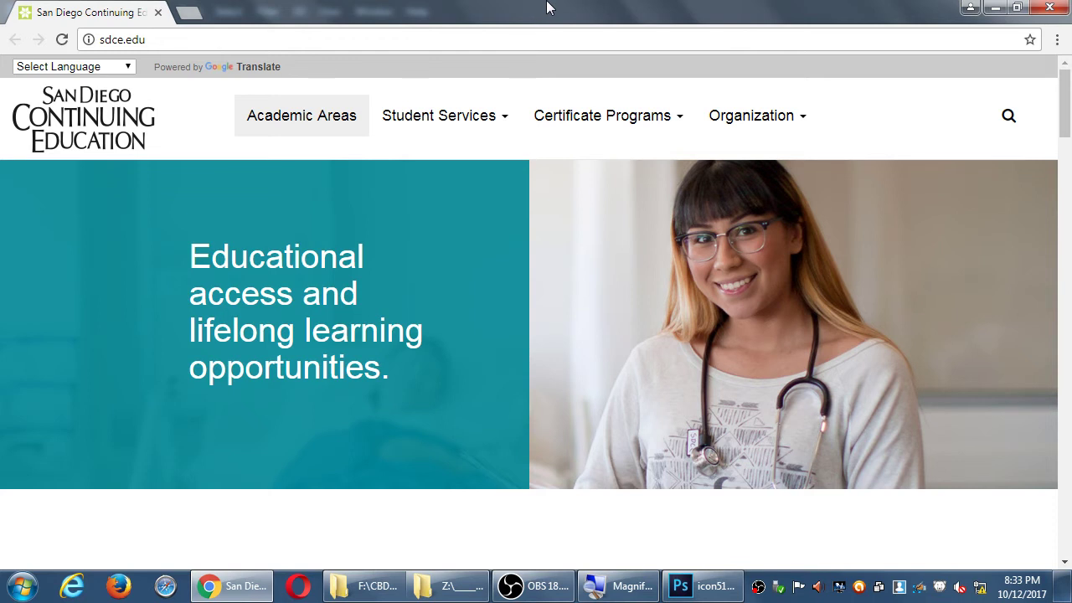
{"action": "left_click", "coordinate": [577, 34]}
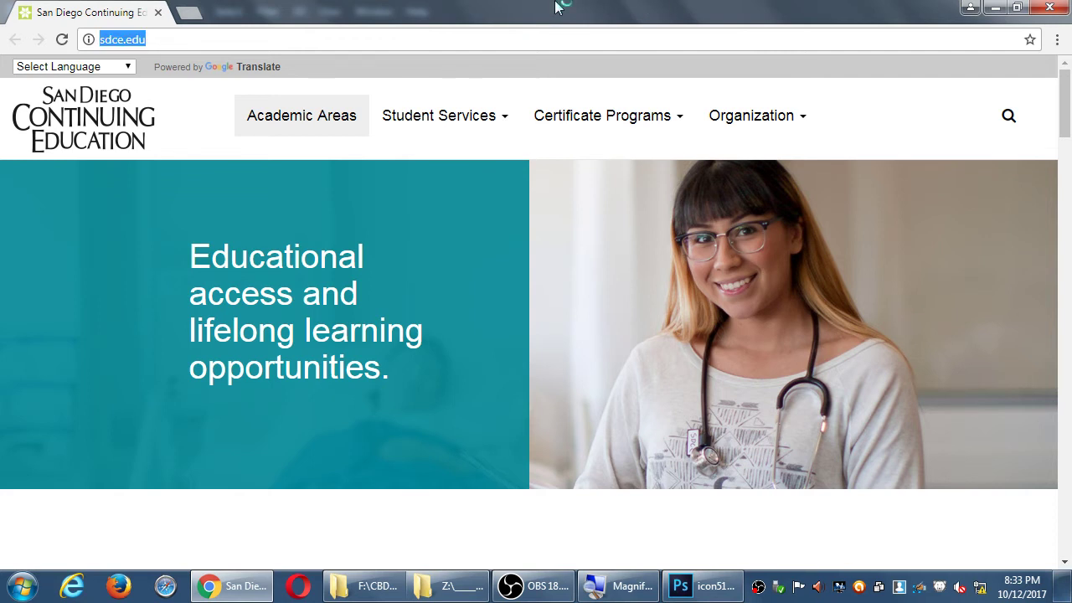
{"action": "type", "text": "getemoji"}
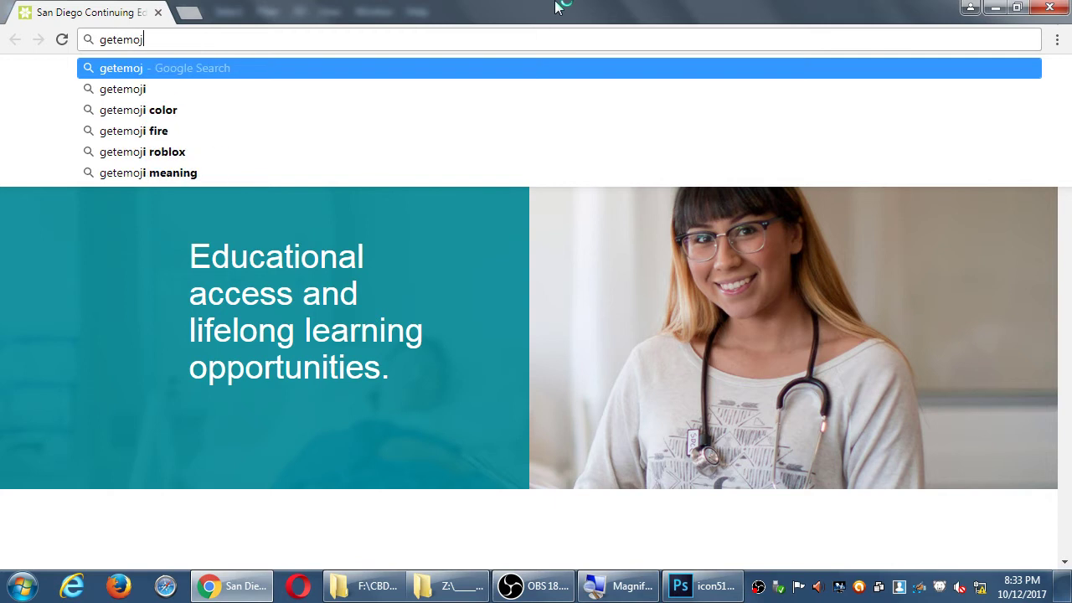
{"action": "type", "text": ".com"}
{"action": "key", "text": "Return"}
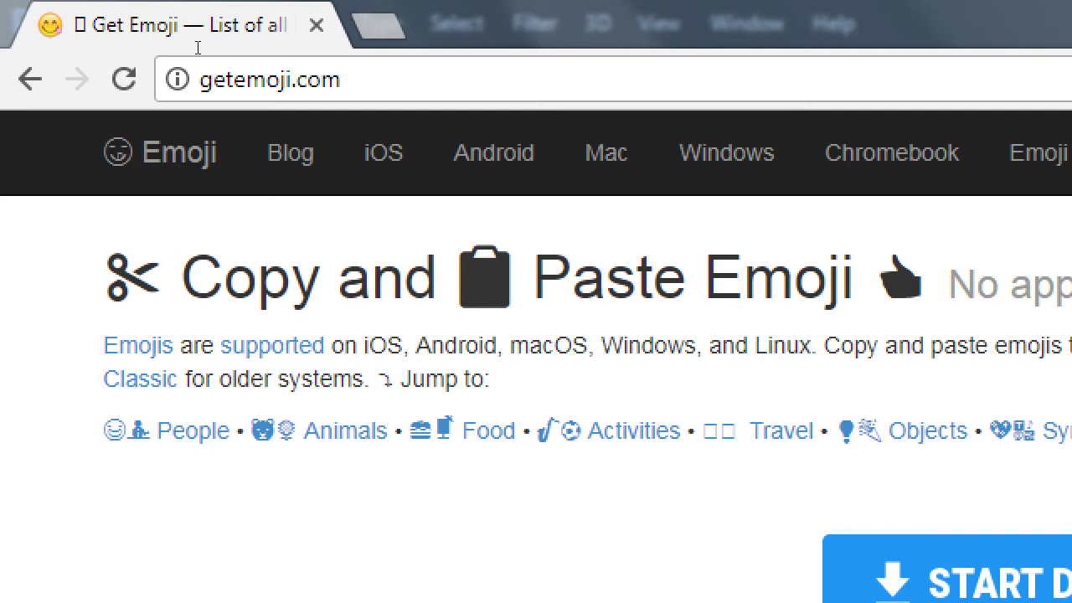
- Find the jack-o'-lantern emoji in the Smileys & People section and copy it
{"action": "scroll", "coordinate": [297, 418], "scroll_direction": "down", "scroll_amount": 3}
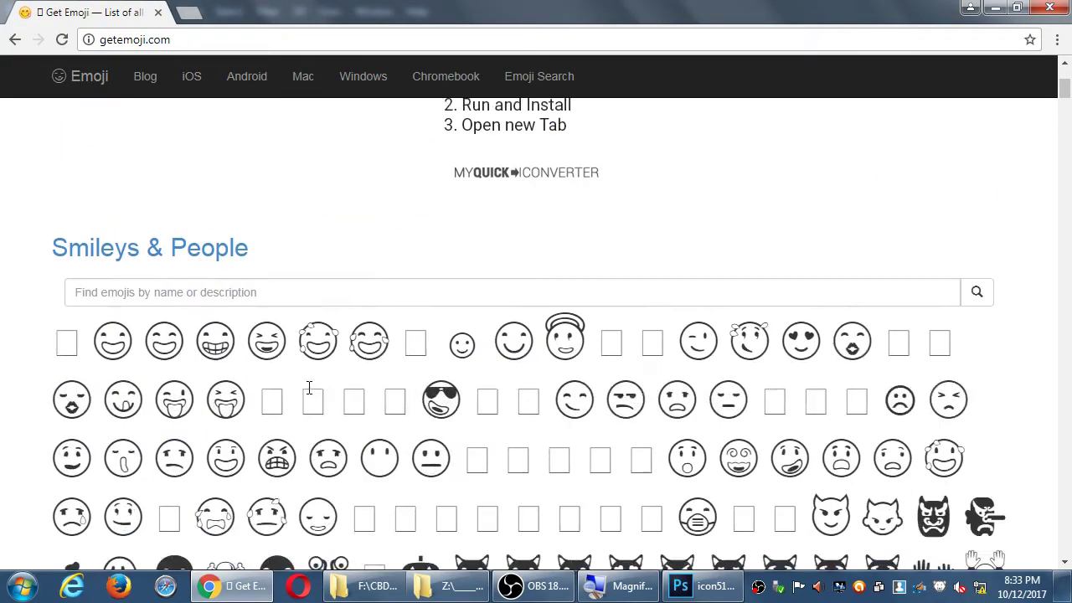
{"action": "scroll", "coordinate": [309, 387], "scroll_direction": "down", "scroll_amount": 2}
{"action": "scroll", "coordinate": [309, 388], "scroll_direction": "down", "scroll_amount": 1}
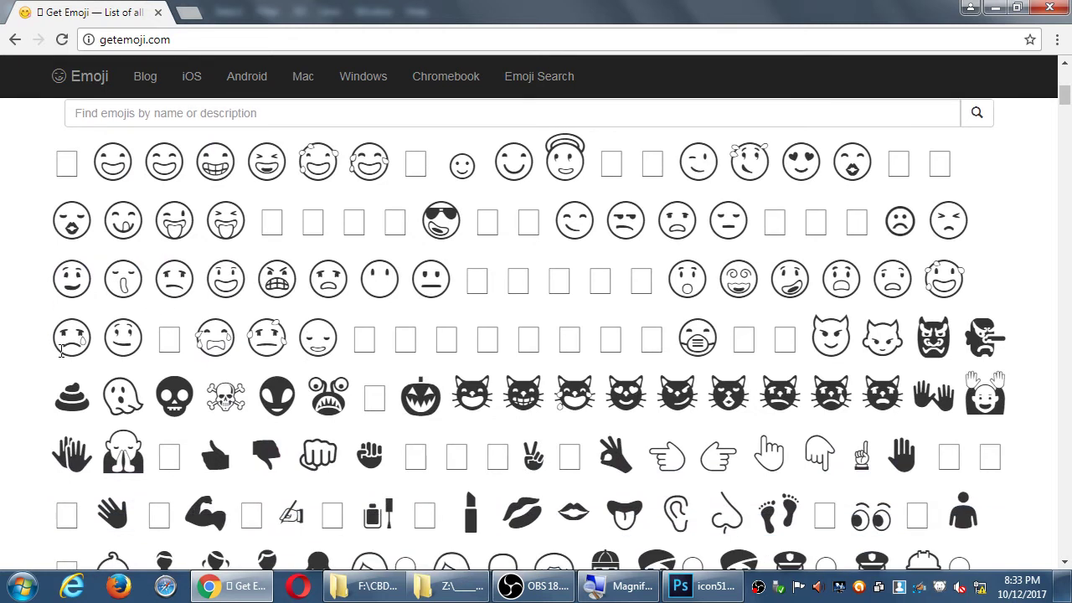
{"action": "scroll", "coordinate": [48, 348], "scroll_direction": "up", "scroll_amount": 1}
{"action": "scroll", "coordinate": [43, 360], "scroll_direction": "down", "scroll_amount": 1}
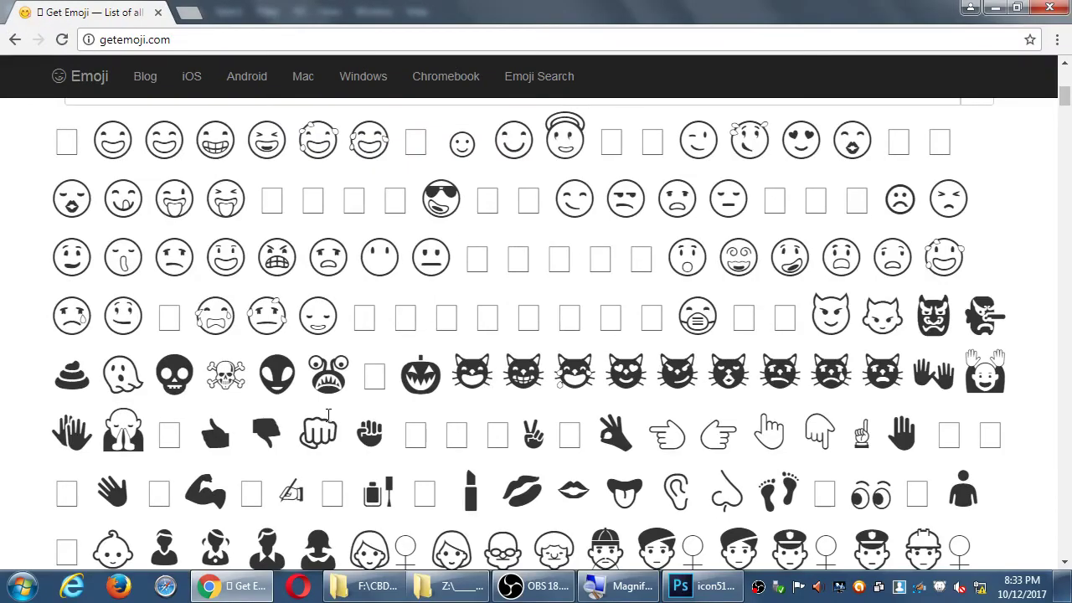
{"action": "scroll", "coordinate": [328, 414], "scroll_direction": "up", "scroll_amount": 1}
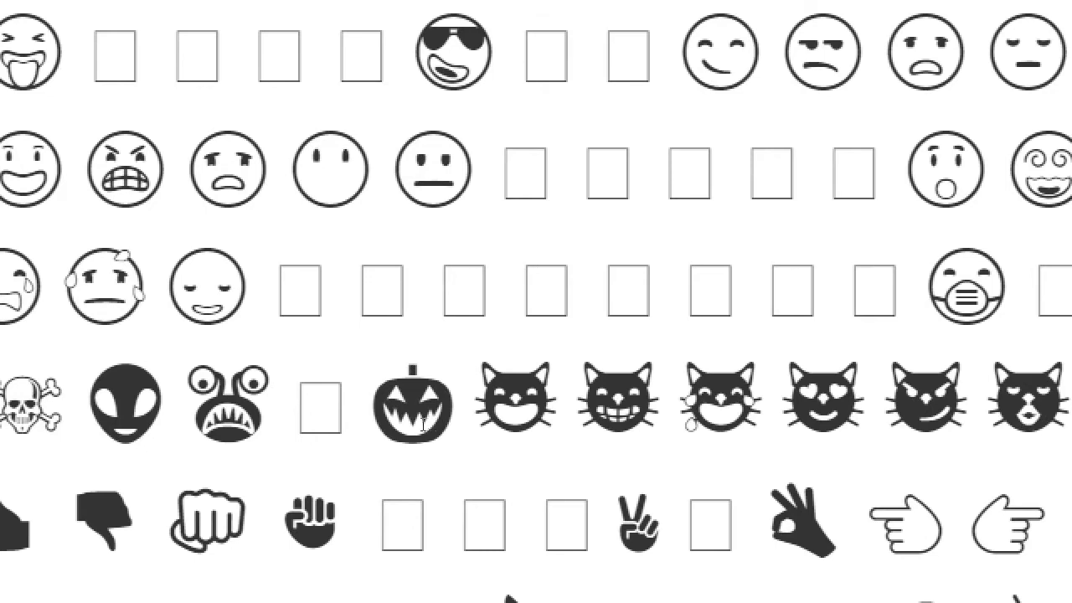
{"action": "double_click", "coordinate": [413, 423]}
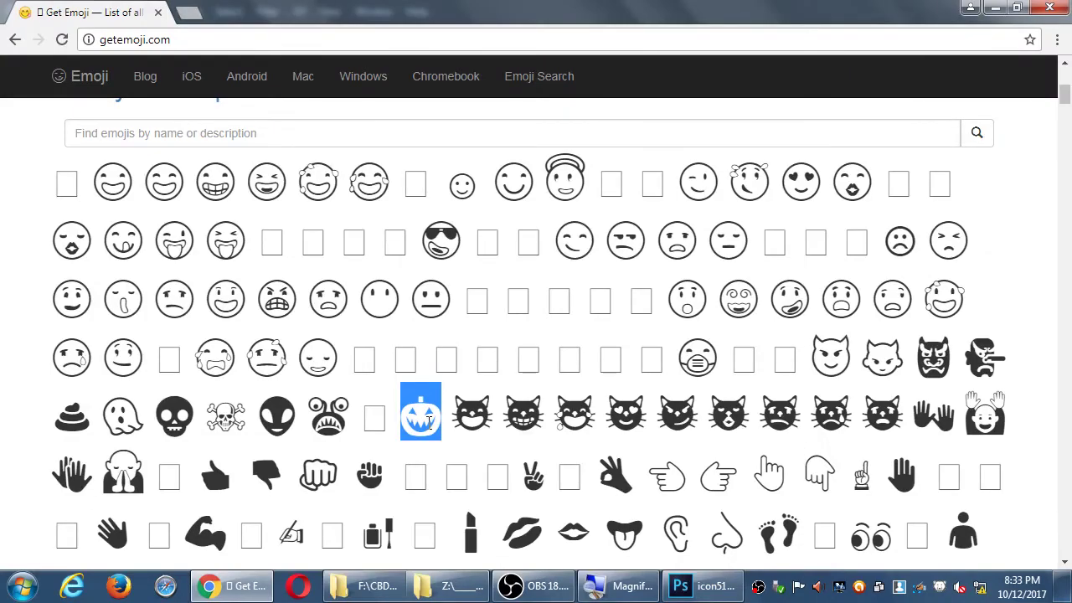
{"action": "right_click", "coordinate": [443, 427]}
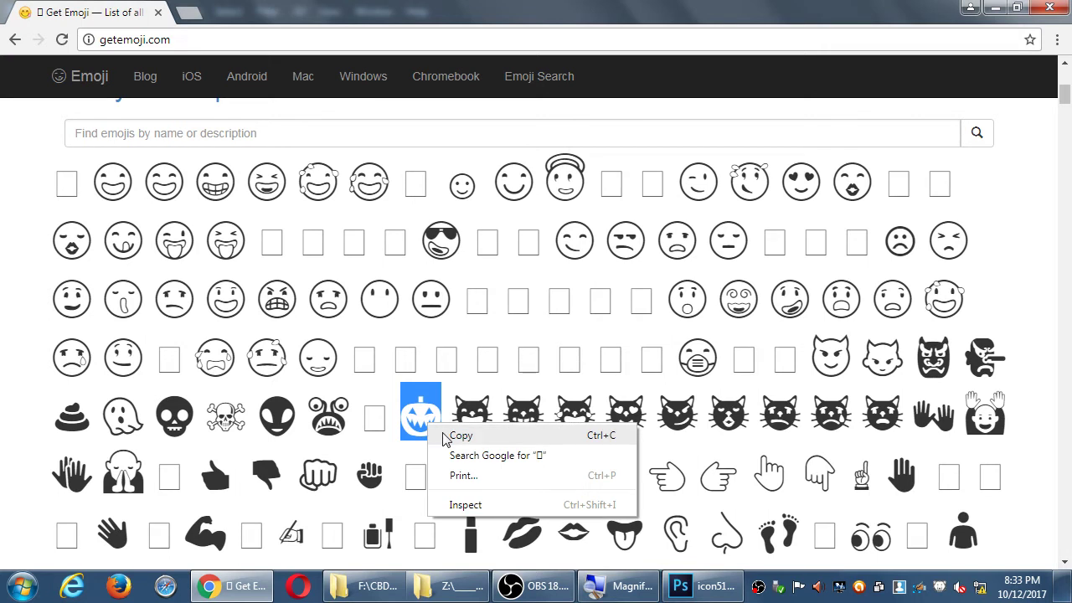
{"action": "left_click", "coordinate": [445, 436]}
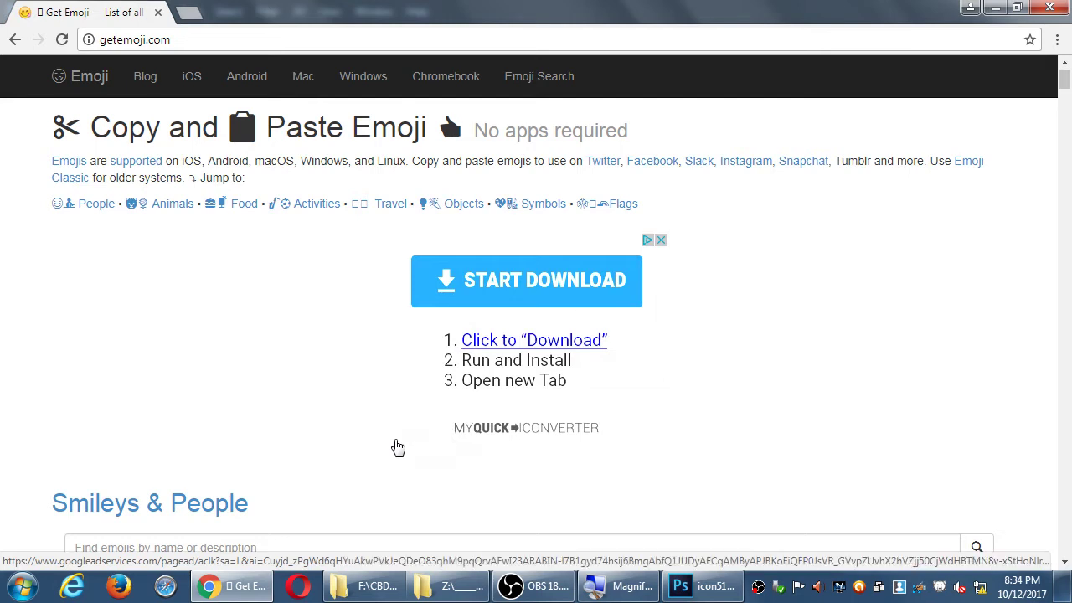
- Browse further through the people emojis, return to the carved pumpkin and copy it again
{"action": "scroll", "coordinate": [300, 464], "scroll_direction": "down", "scroll_amount": 3}
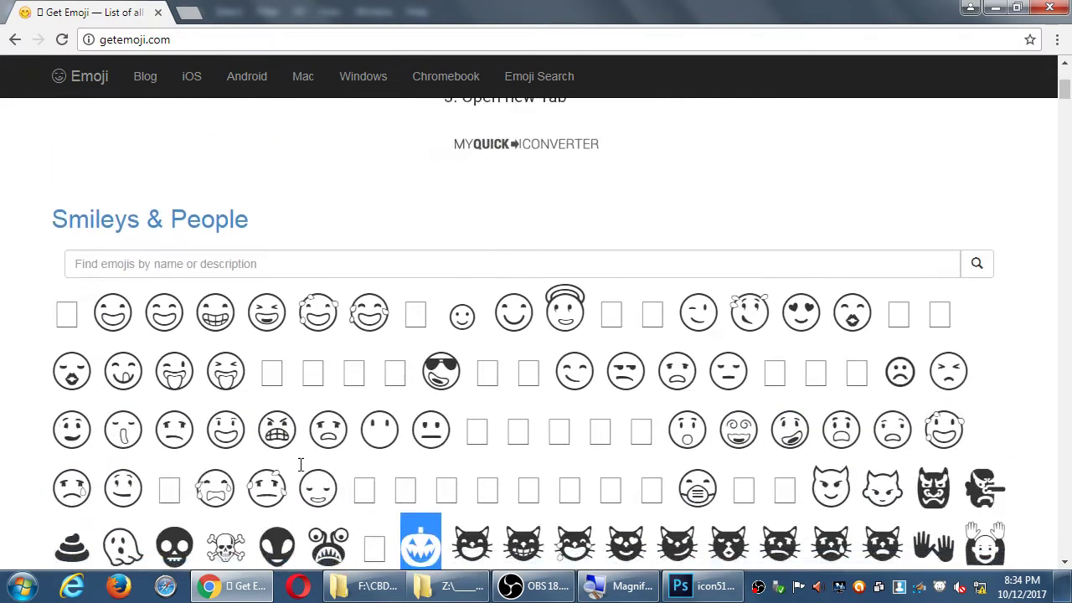
{"action": "scroll", "coordinate": [300, 465], "scroll_direction": "down", "scroll_amount": 15}
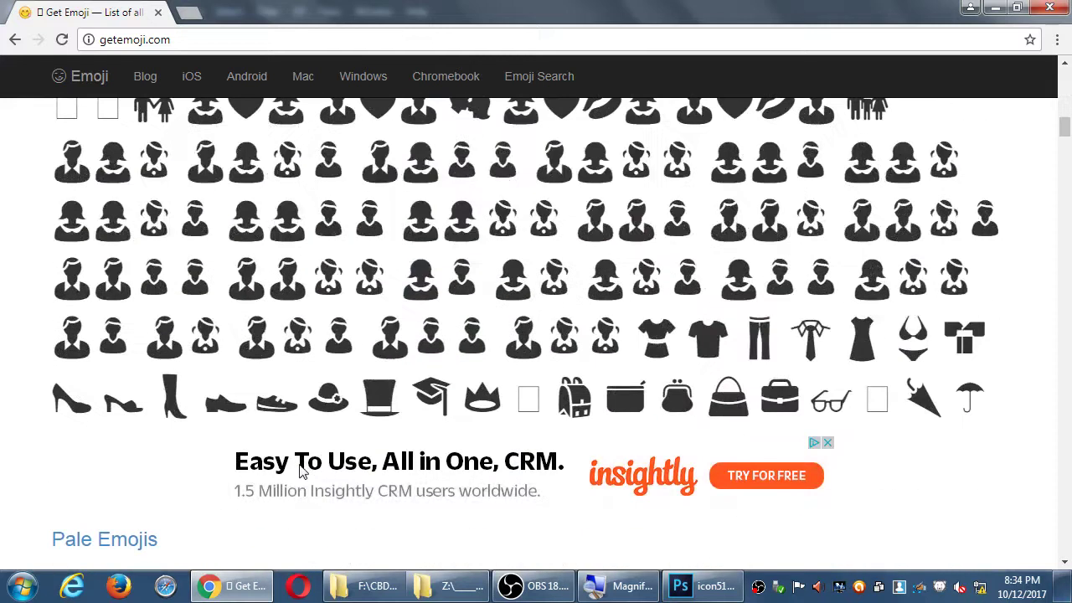
{"action": "scroll", "coordinate": [300, 471], "scroll_direction": "up", "scroll_amount": 2}
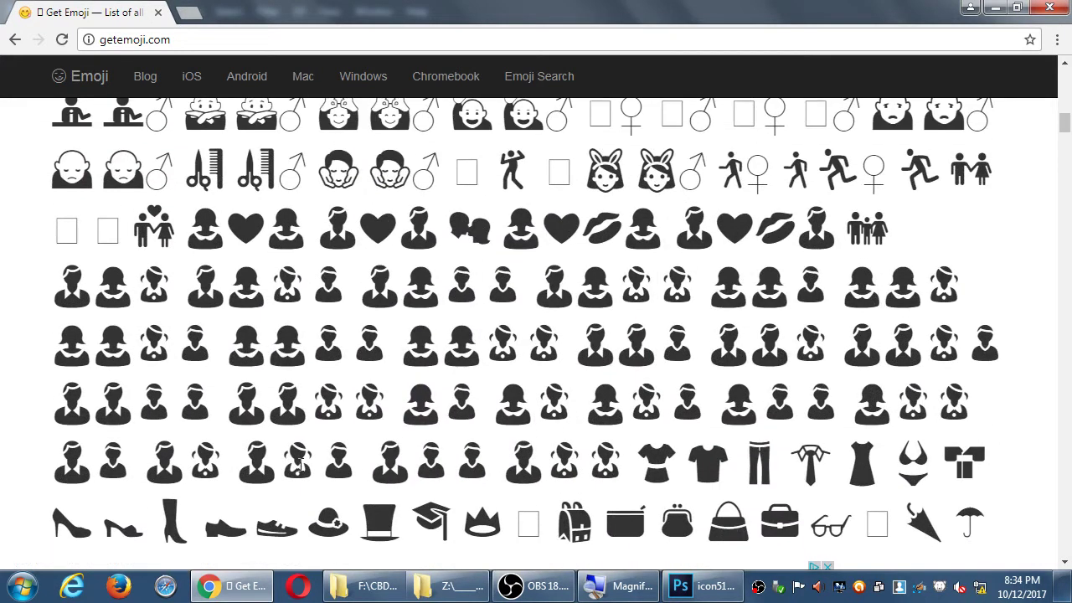
{"action": "scroll", "coordinate": [300, 465], "scroll_direction": "up", "scroll_amount": 1}
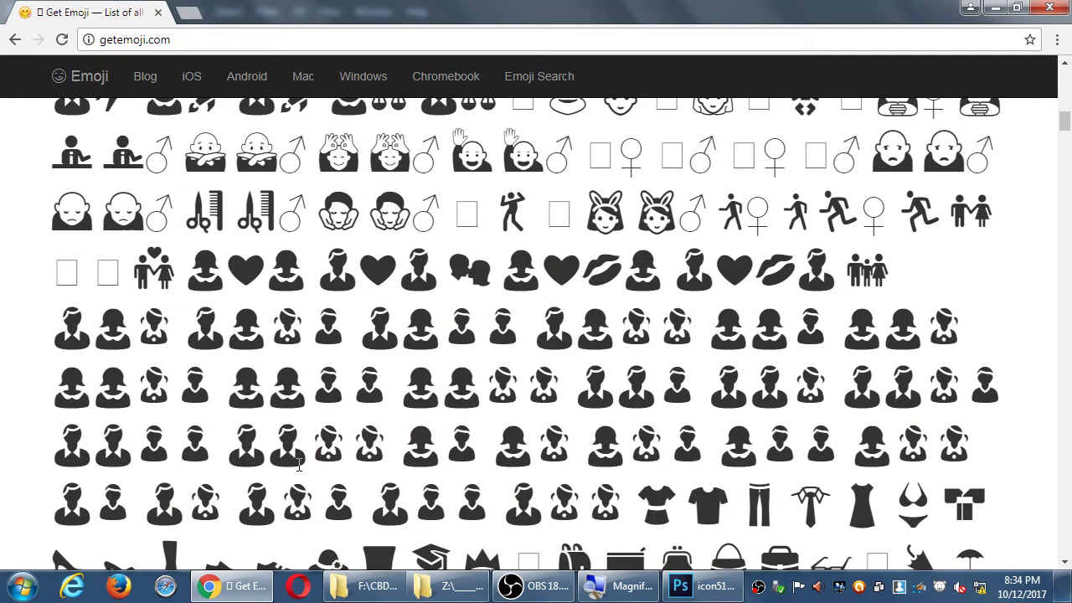
{"action": "scroll", "coordinate": [299, 465], "scroll_direction": "up", "scroll_amount": 6}
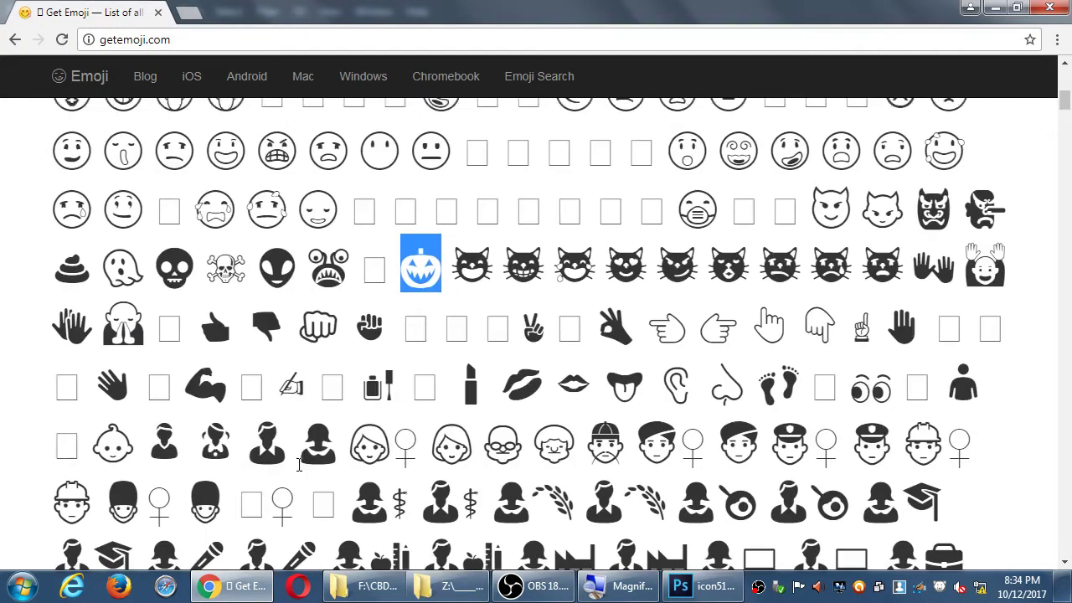
{"action": "left_click", "coordinate": [426, 265]}
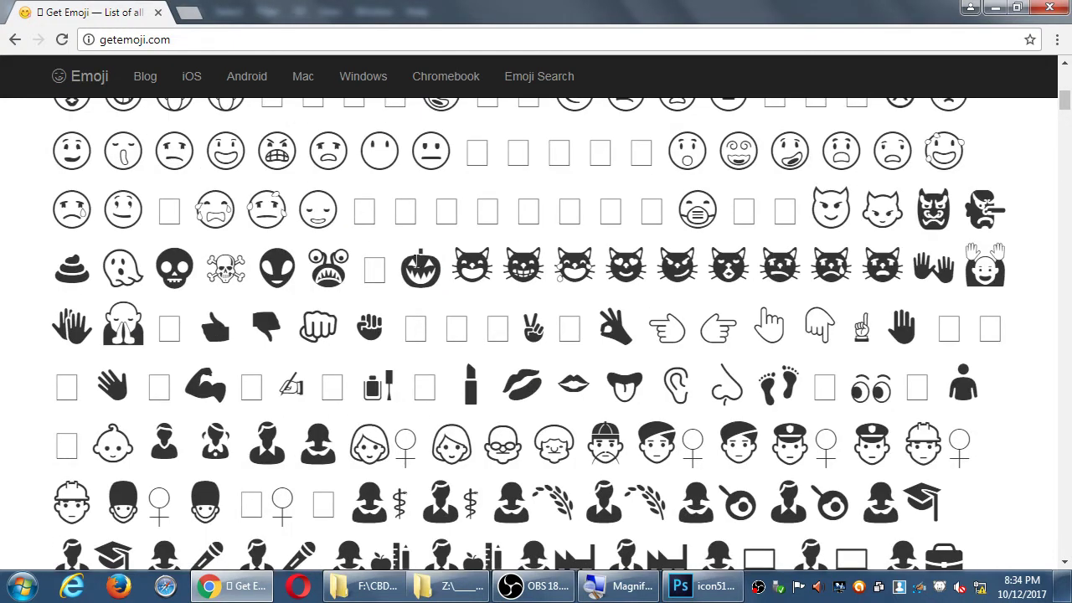
{"action": "double_click", "coordinate": [414, 265]}
{"action": "right_click", "coordinate": [410, 268]}
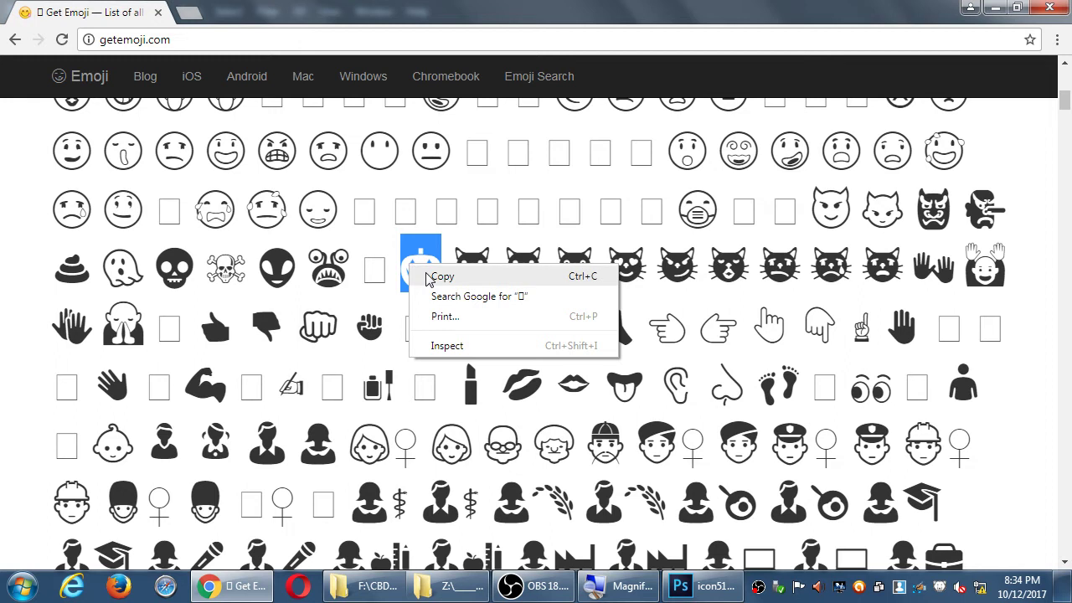
{"action": "left_click", "coordinate": [442, 277]}
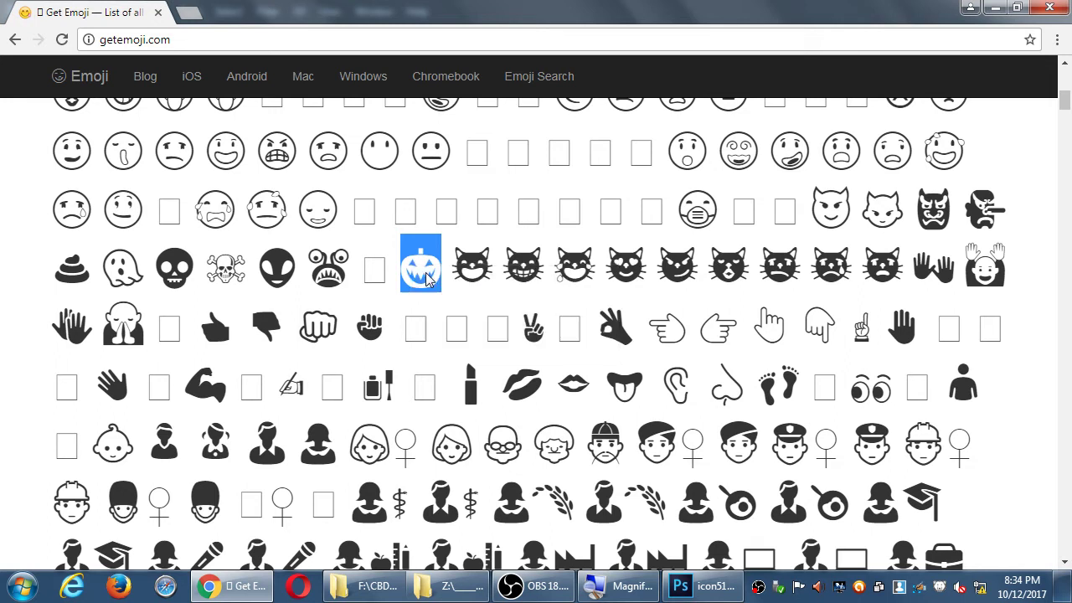
- Switch back to Photoshop, hide the CBDb text layer and activate the Horizontal Type tool
{"action": "left_click", "coordinate": [704, 585]}
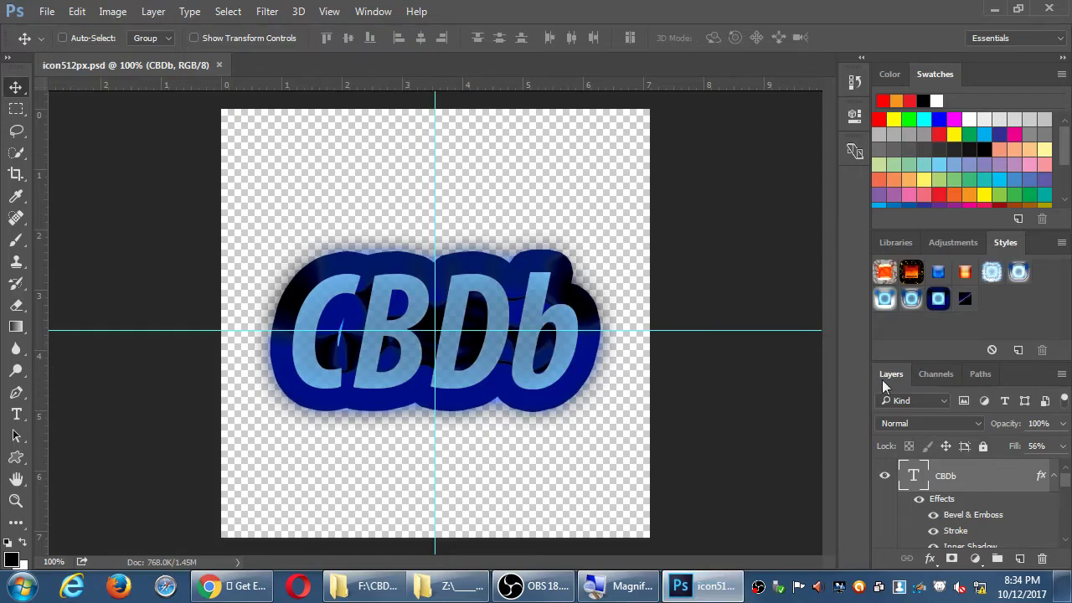
{"action": "left_click", "coordinate": [884, 475]}
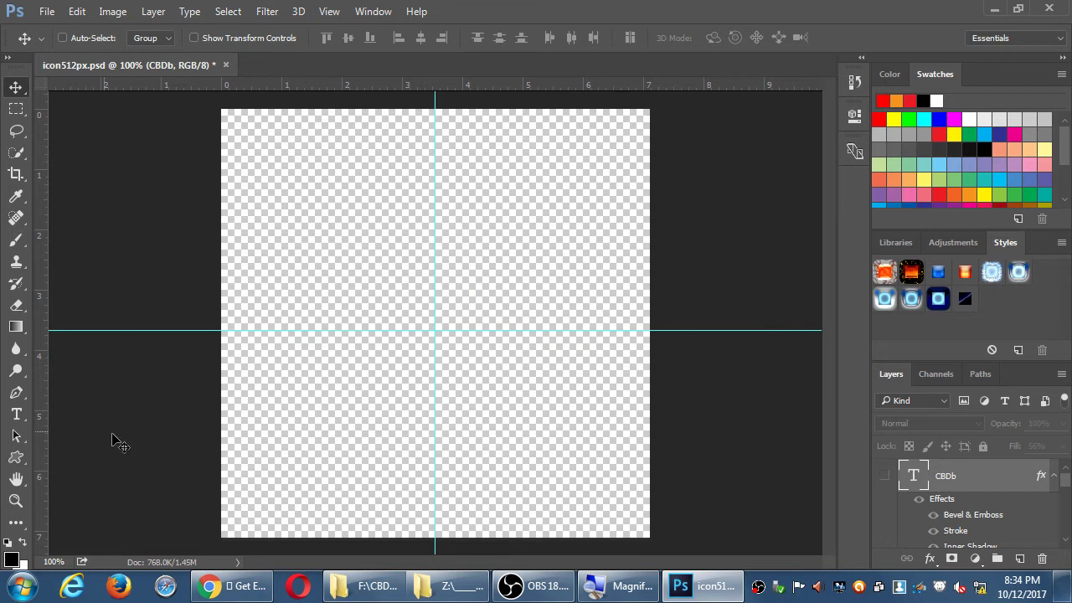
{"action": "left_click", "coordinate": [16, 416]}
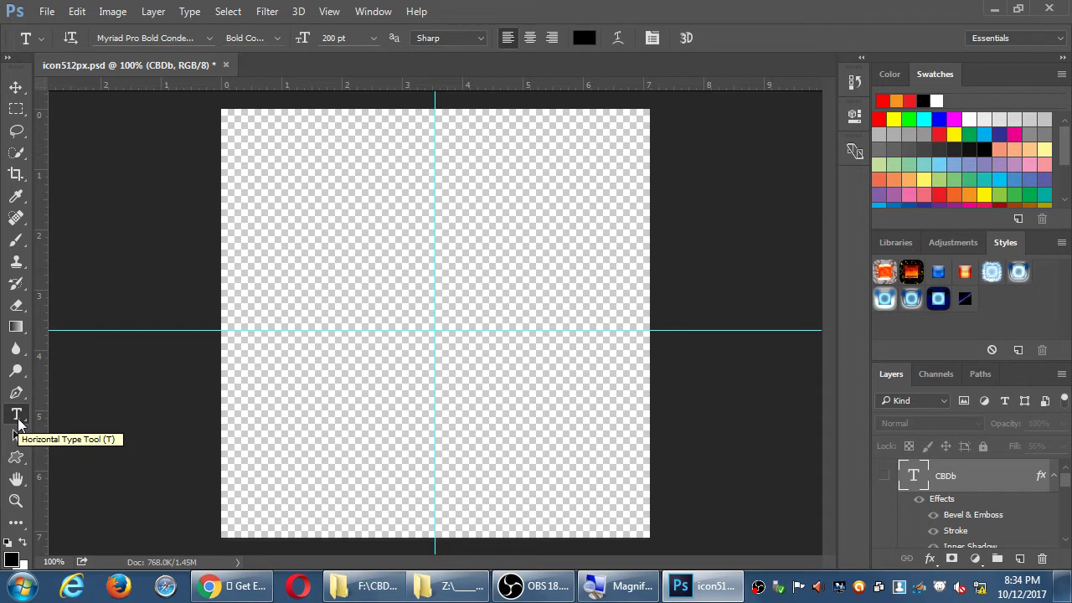
{"action": "left_click", "coordinate": [408, 322]}
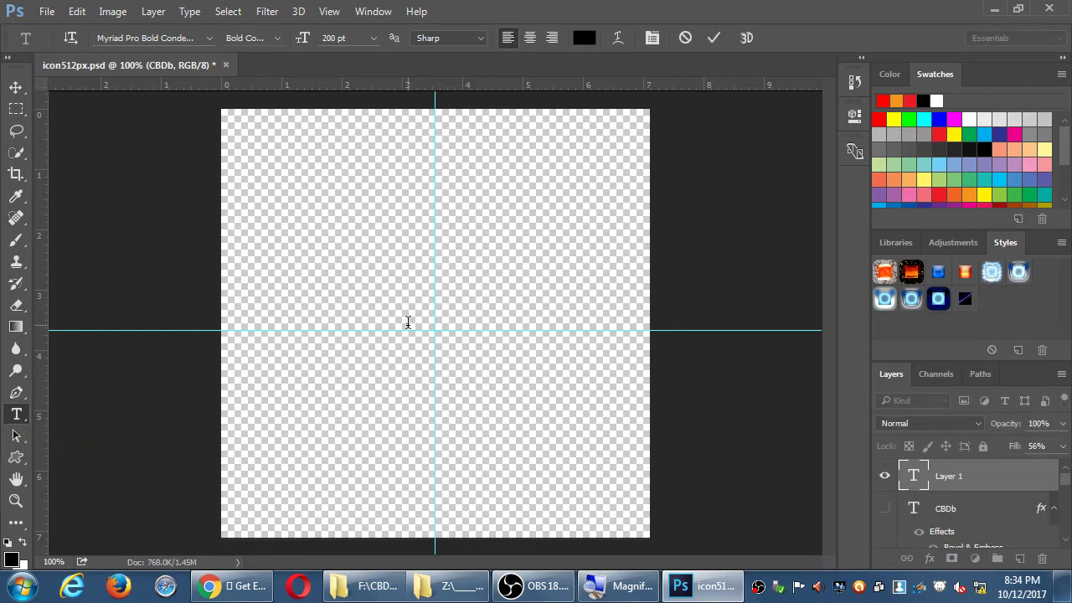
{"action": "key", "text": "ctrl+v"}
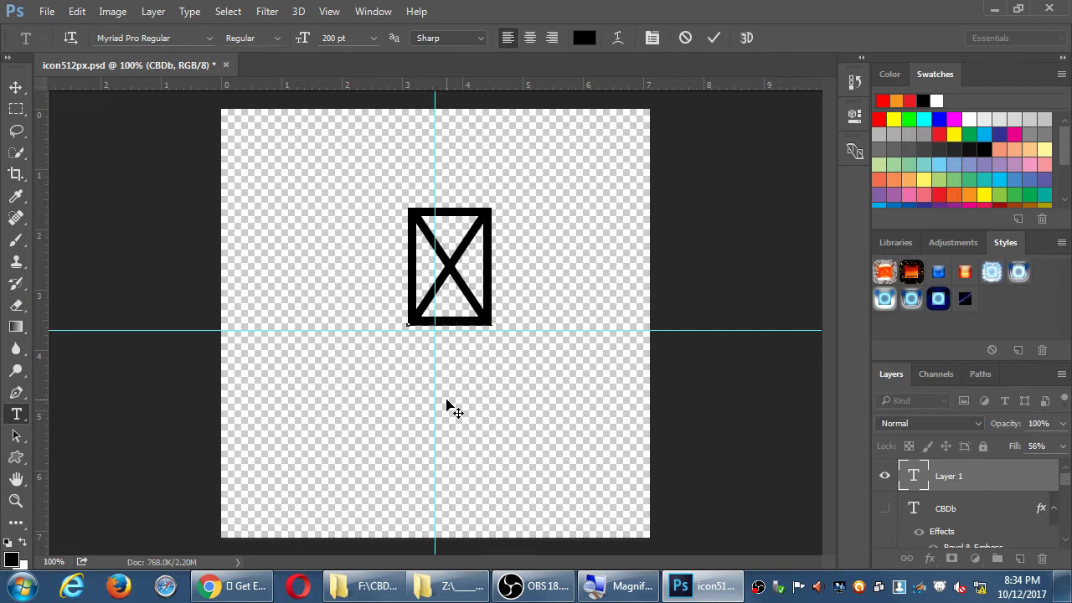
{"action": "key", "text": "ctrl+a"}
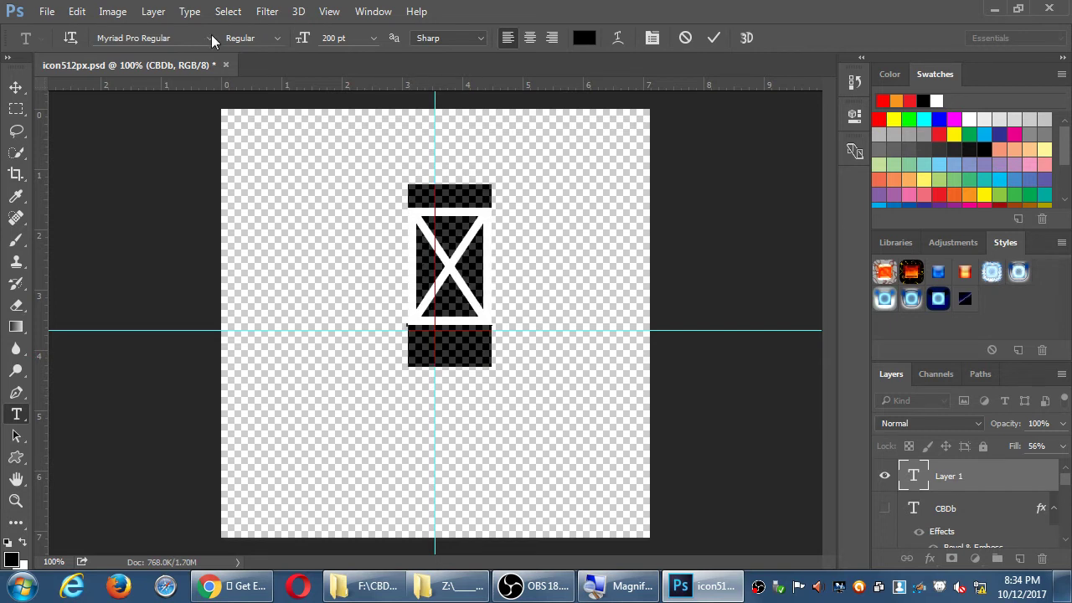
{"action": "left_click", "coordinate": [211, 39]}
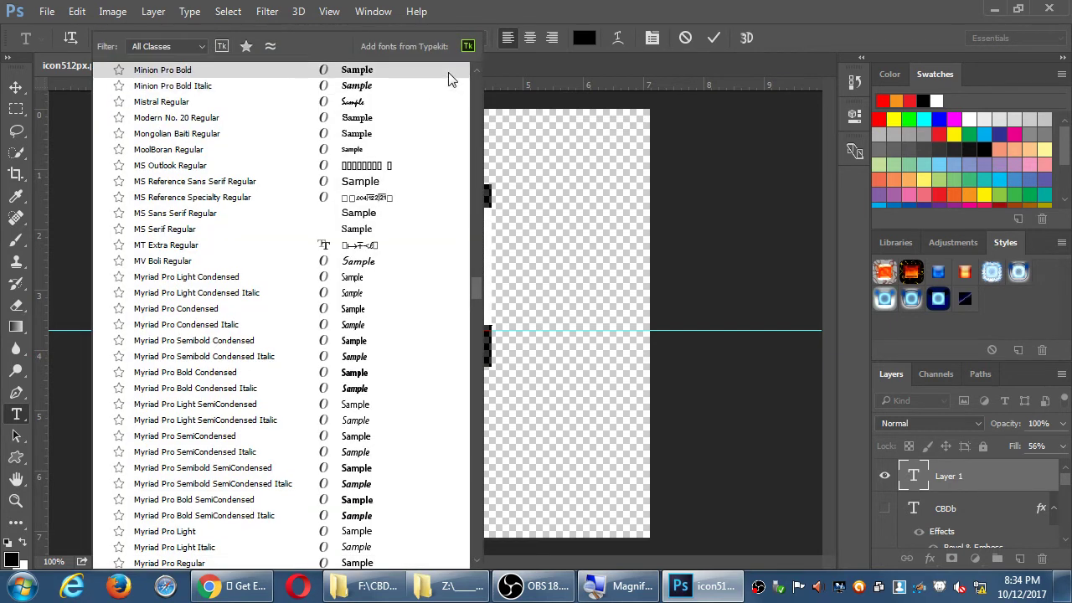
{"action": "left_click", "coordinate": [179, 44]}
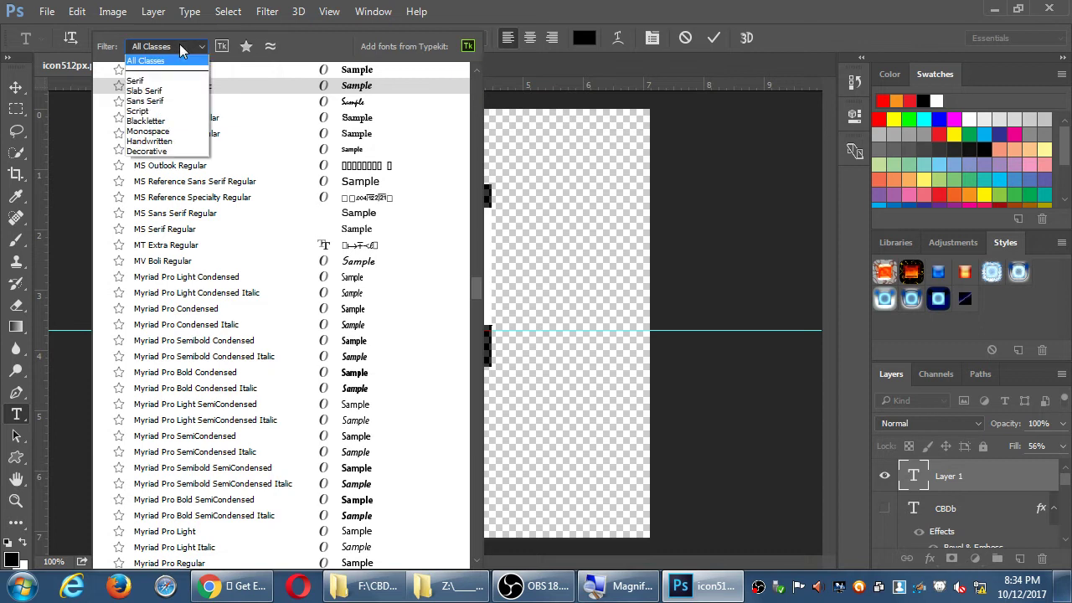
{"action": "left_click", "coordinate": [361, 53]}
{"action": "left_click", "coordinate": [151, 38]}
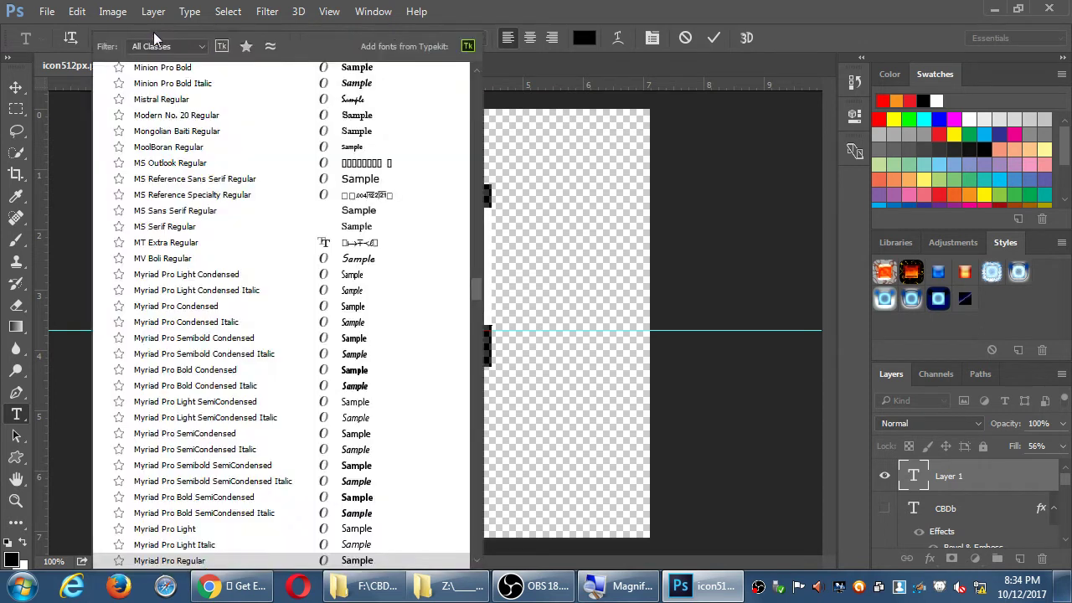
{"action": "left_click", "coordinate": [327, 11]}
{"action": "left_click", "coordinate": [200, 39]}
{"action": "type", "text": "x"}
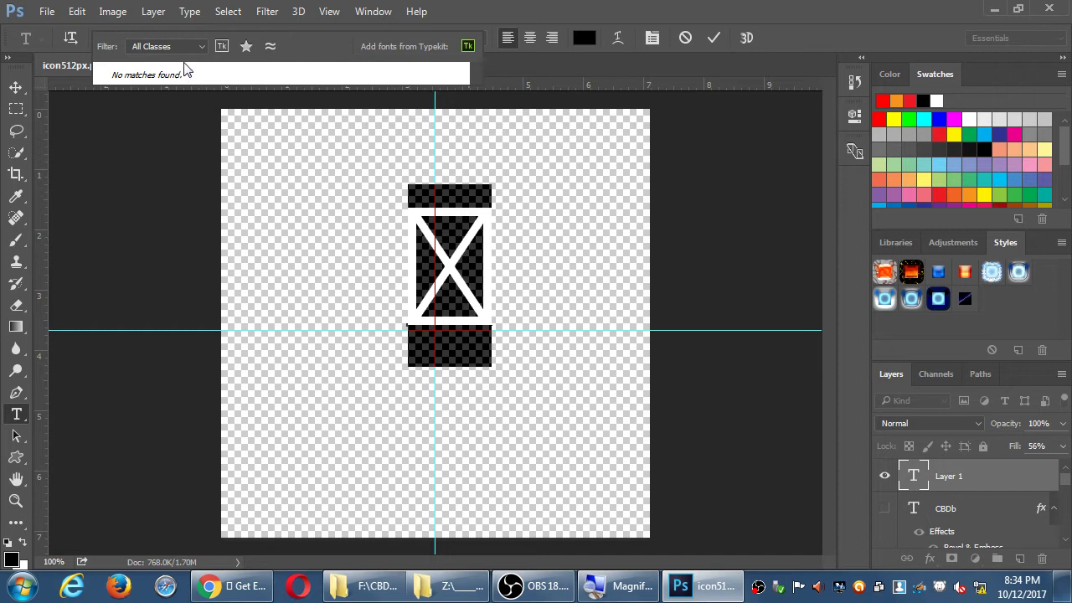
{"action": "left_click", "coordinate": [207, 49]}
{"action": "key", "text": "Escape"}
{"action": "key", "text": "Escape"}
{"action": "key", "text": "Escape"}
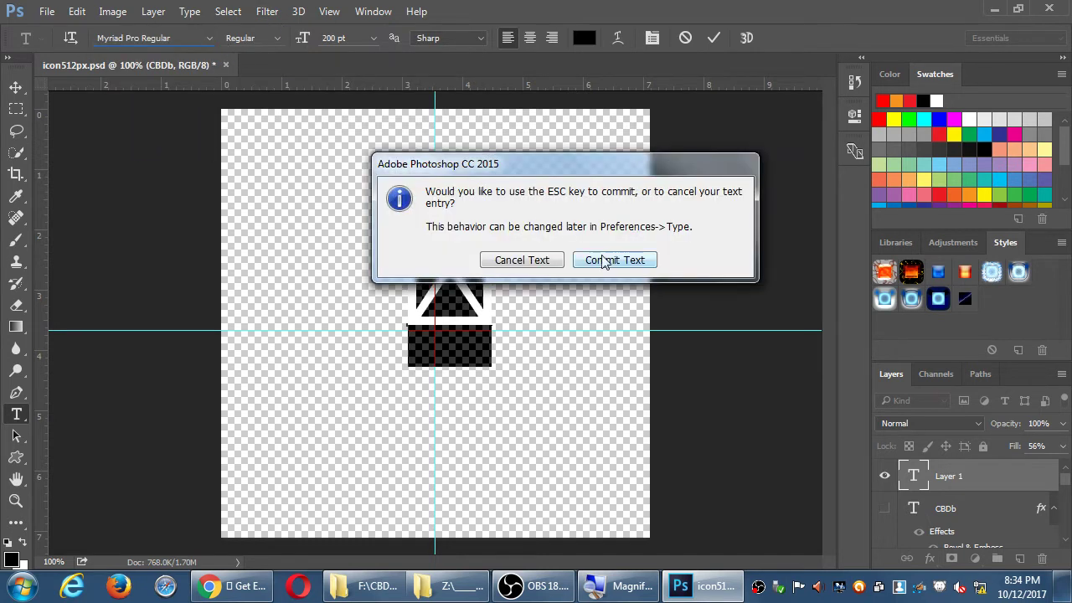
{"action": "left_click", "coordinate": [510, 261]}
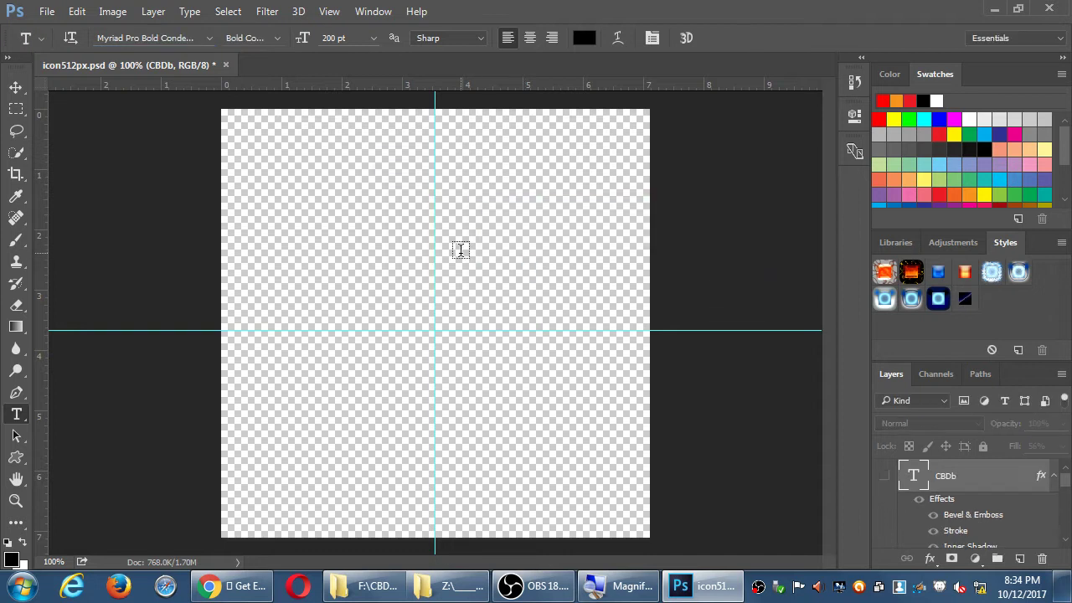
- Paste the copied pumpkin emoji as a new text layer near the centre of the canvas
{"action": "left_click", "coordinate": [429, 295]}
{"action": "key", "text": "ctrl+v"}
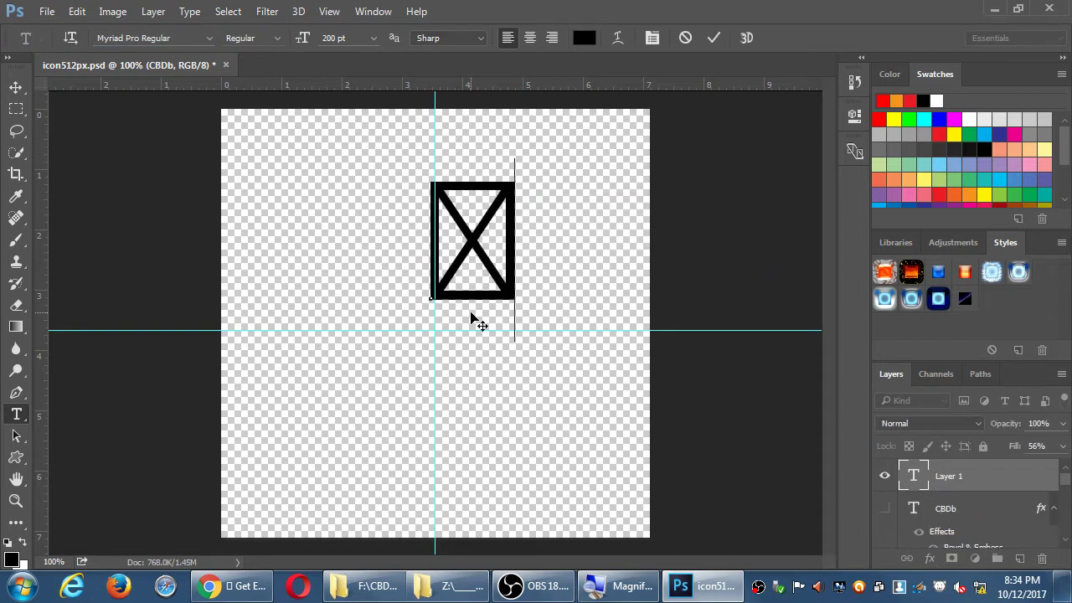
- Filter the fonts by "seg" and preview the Segoe variants on the pasted pumpkin emoji
{"action": "left_click", "coordinate": [179, 39]}
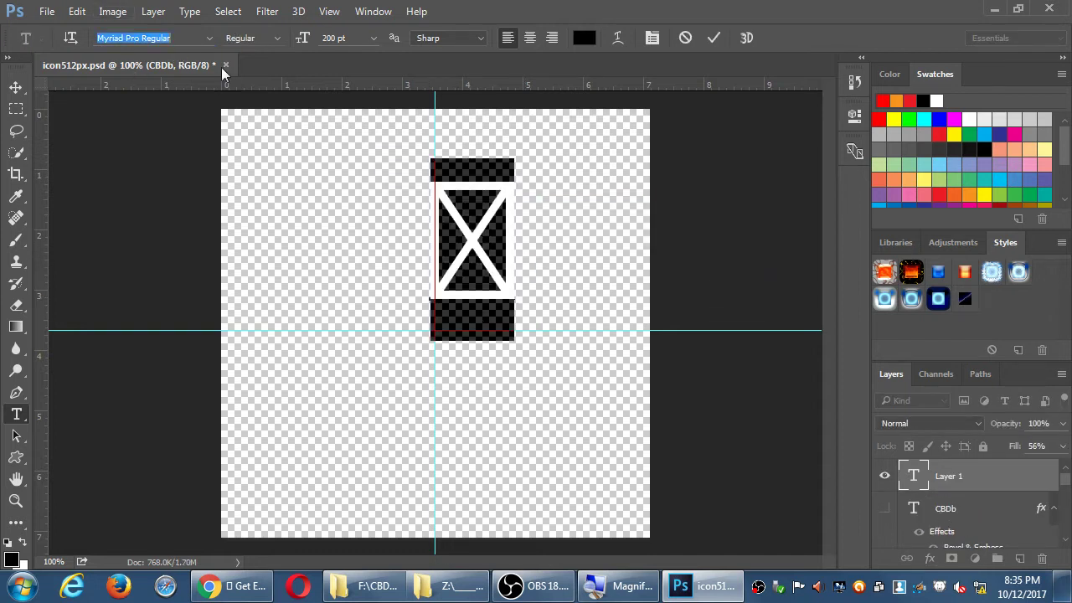
{"action": "type", "text": "seg"}
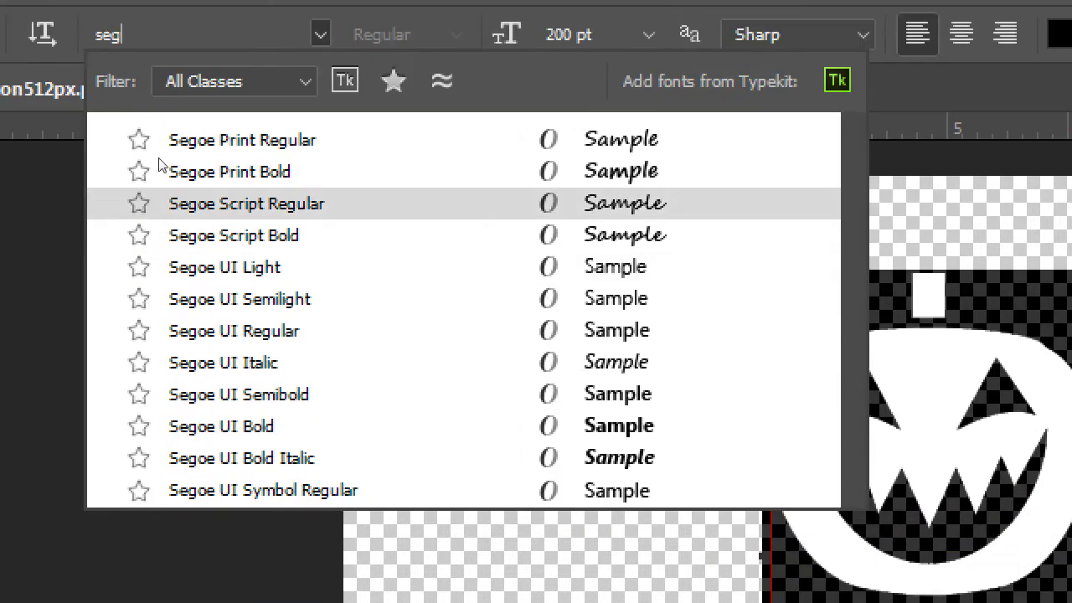
{"action": "key", "text": "Down"}
{"action": "key", "text": "Down"}
{"action": "key", "text": "Down"}
{"action": "key", "text": "Down"}
{"action": "key", "text": "Down"}
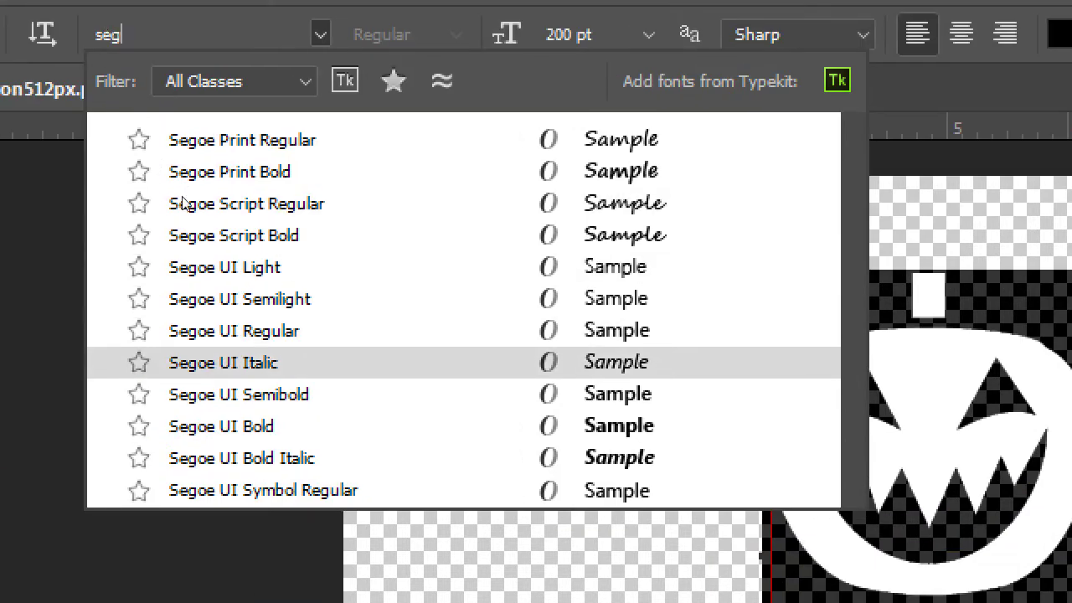
{"action": "key", "text": "Up"}
{"action": "key", "text": "Up"}
{"action": "key", "text": "Up"}
{"action": "key", "text": "Up"}
{"action": "key", "text": "Up"}
{"action": "key", "text": "Up"}
{"action": "key", "text": "Down"}
{"action": "key", "text": "Down"}
{"action": "key", "text": "Down"}
{"action": "key", "text": "Down"}
{"action": "key", "text": "Down"}
{"action": "key", "text": "Down"}
{"action": "key", "text": "Up"}
{"action": "key", "text": "Up"}
{"action": "key", "text": "Up"}
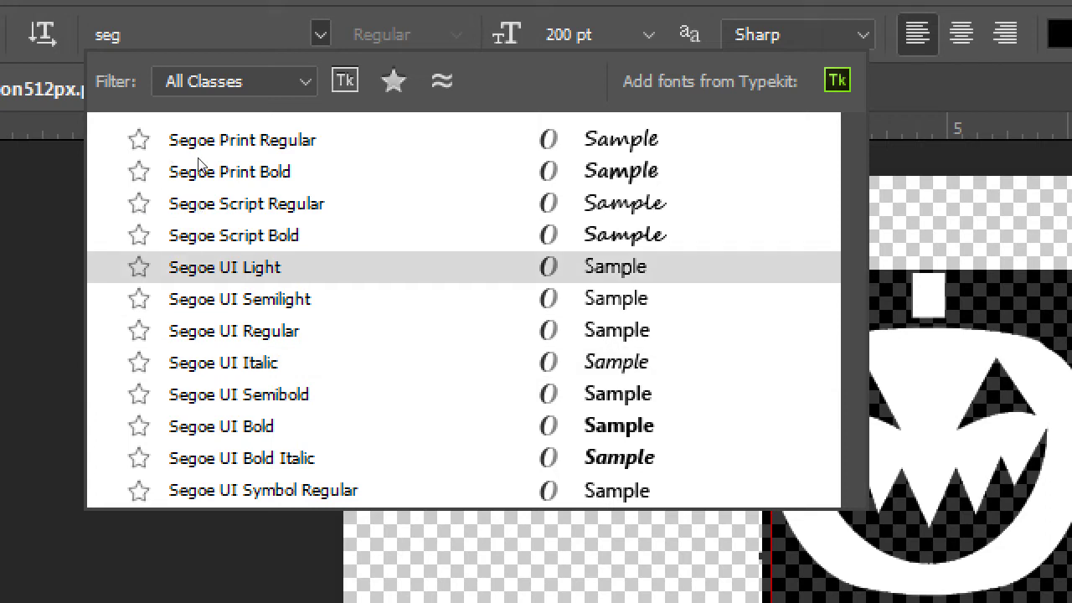
{"action": "key", "text": "Down"}
{"action": "key", "text": "Down"}
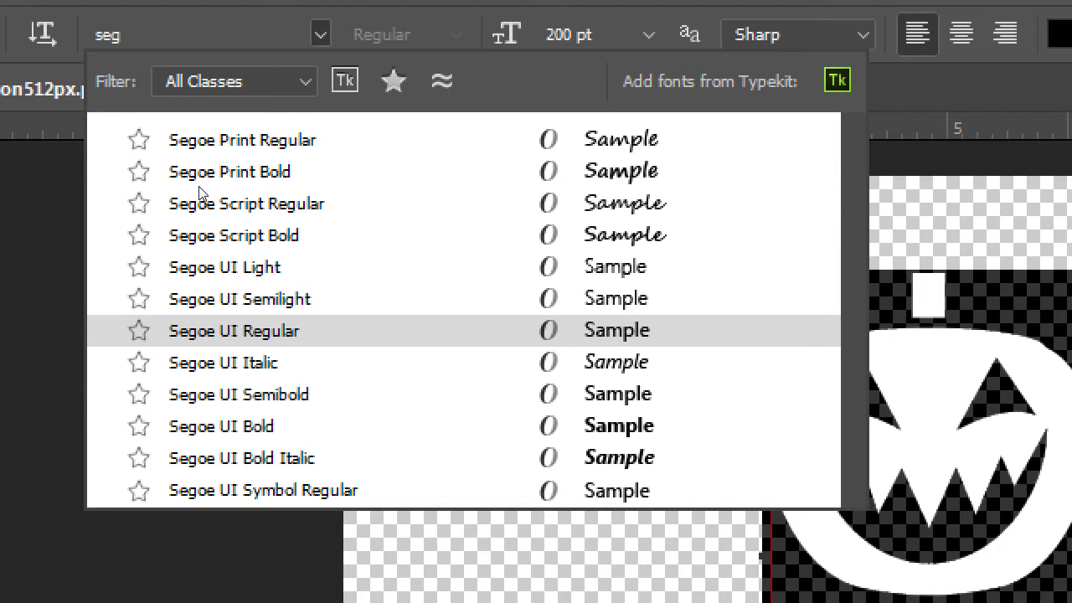
{"action": "key", "text": "Escape"}
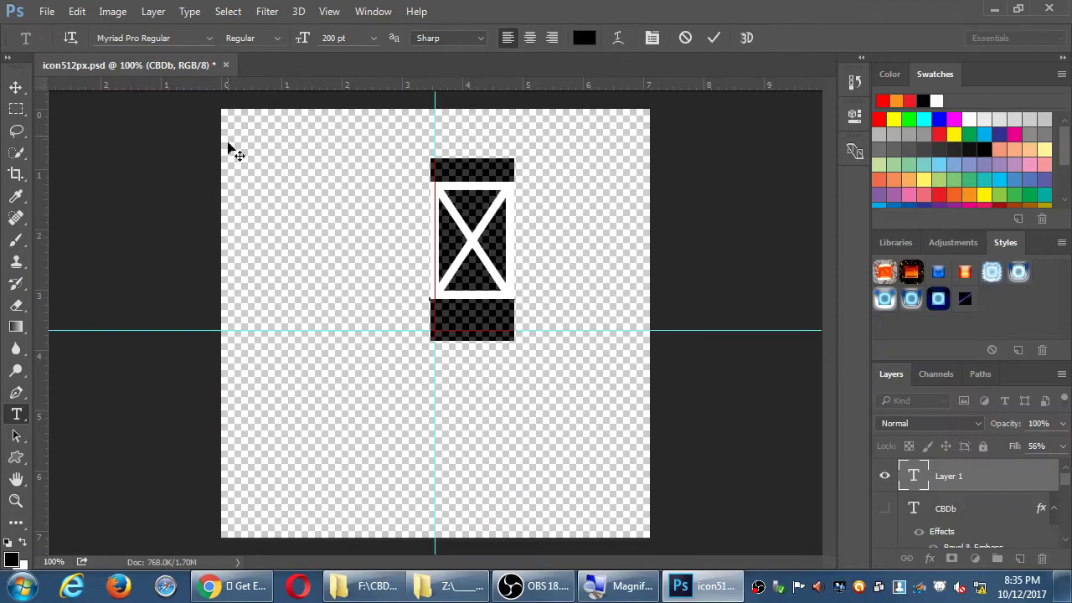
{"action": "left_click", "coordinate": [209, 37]}
{"action": "left_click", "coordinate": [209, 41]}
{"action": "left_click", "coordinate": [176, 39]}
{"action": "type", "text": "segoe"}
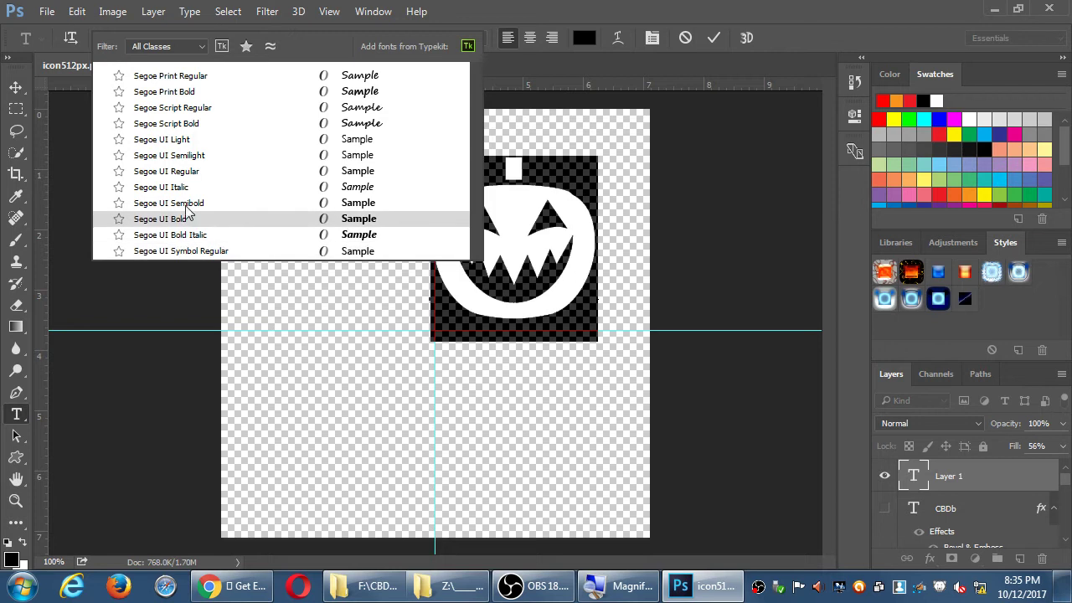
{"action": "key", "text": "Escape"}
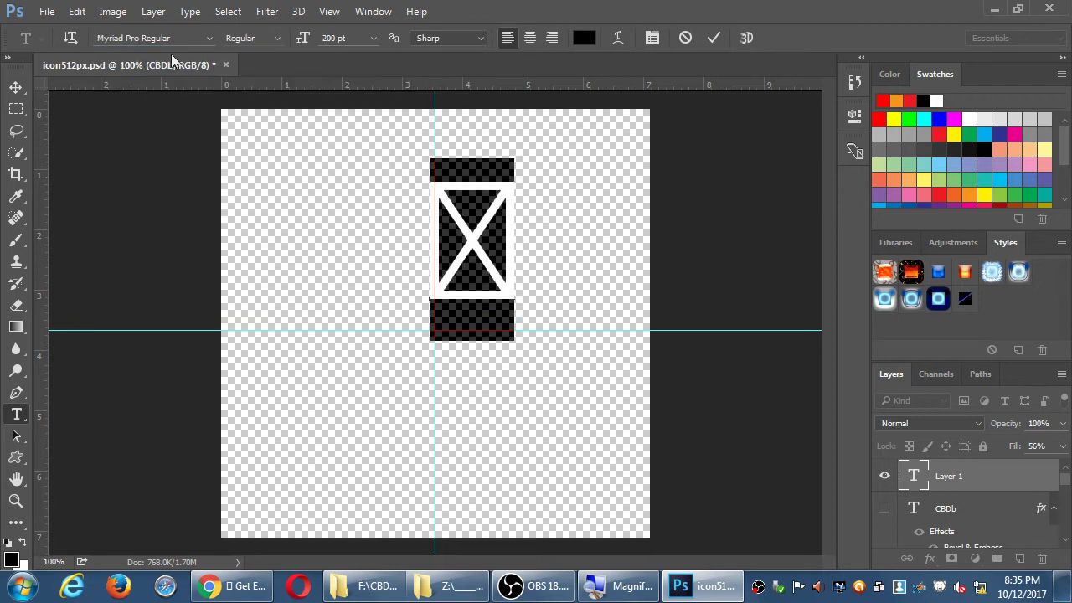
- Apply the Segoe UI Symbol Regular font to the pumpkin emoji and browse the full font list
{"action": "left_click", "coordinate": [209, 38]}
{"action": "type", "text": "seg"}
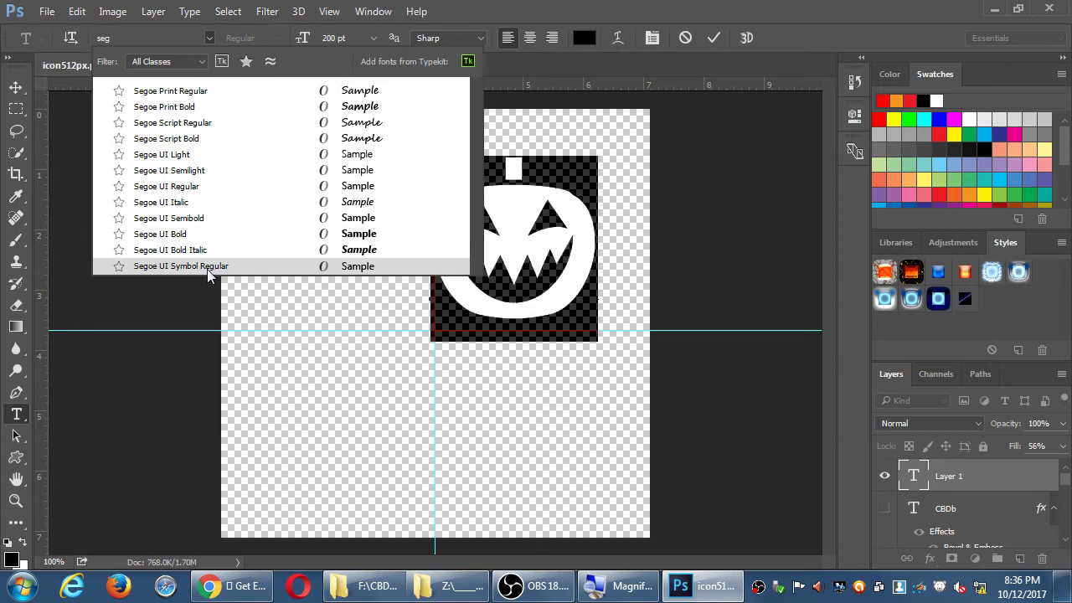
{"action": "left_click", "coordinate": [207, 267]}
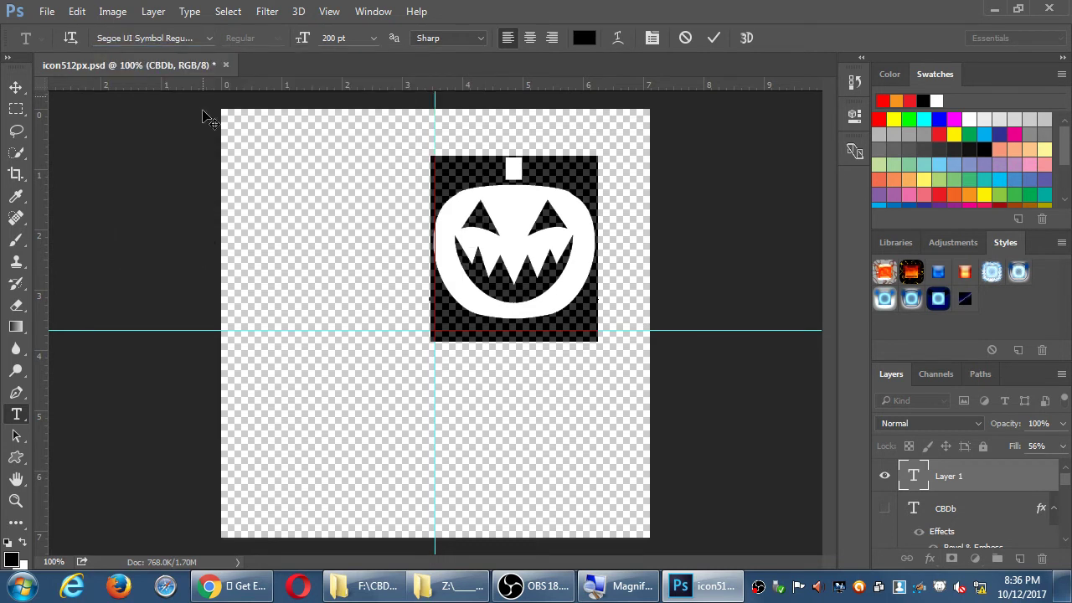
{"action": "left_click", "coordinate": [210, 38]}
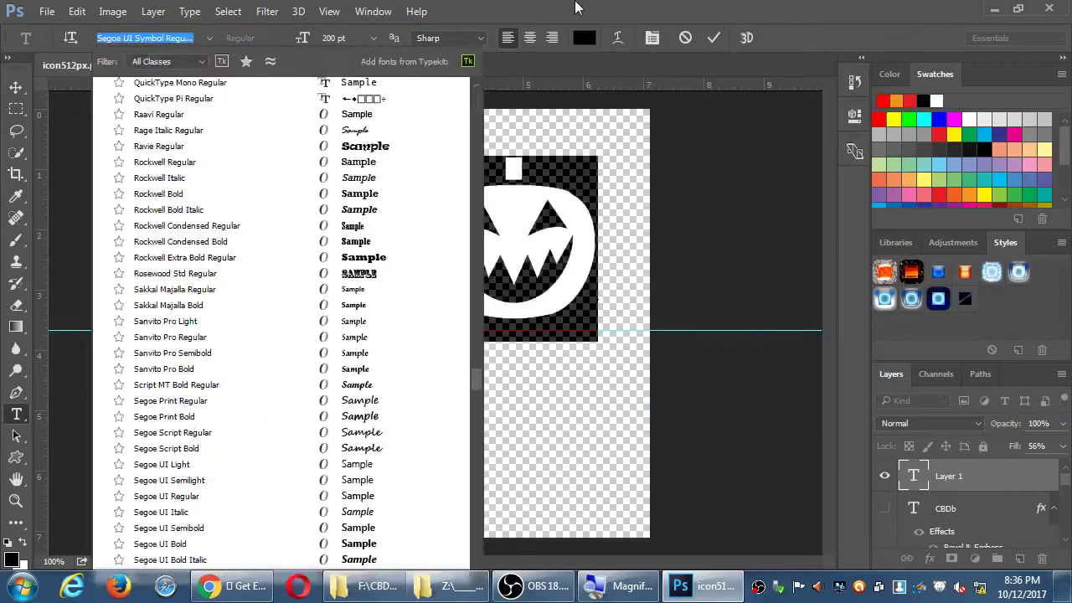
{"action": "left_click", "coordinate": [1066, 302]}
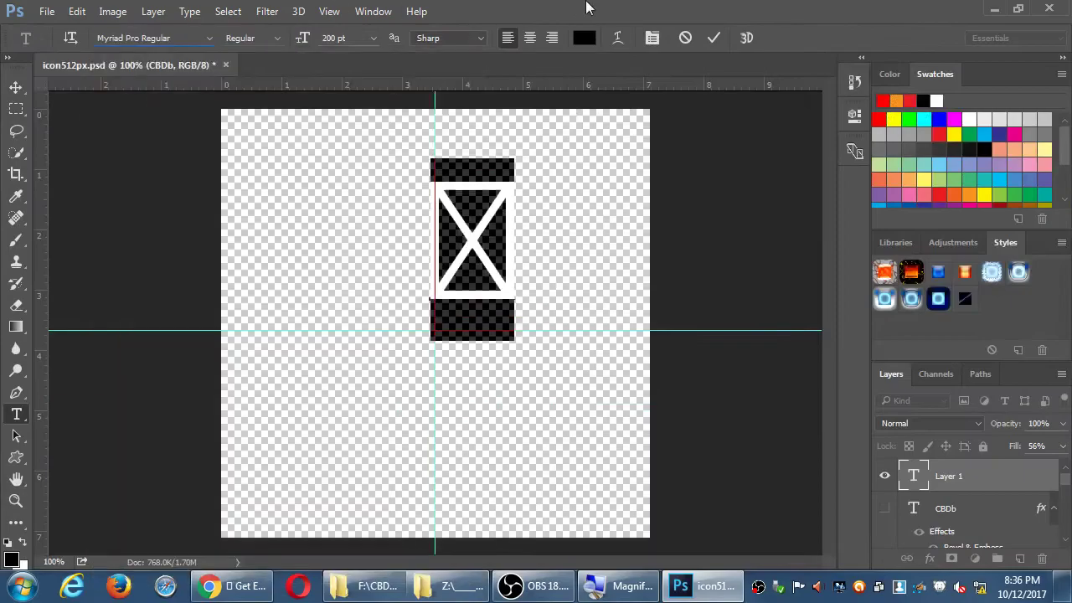
- Filter the fonts by "seg" again, choose Segoe UI Symbol Regular for the pumpkin emoji and commit the text
{"action": "left_click", "coordinate": [195, 43]}
{"action": "key", "text": "BackSpace"}
{"action": "left_click", "coordinate": [199, 96]}
{"action": "left_click", "coordinate": [178, 44]}
{"action": "type", "text": "seg"}
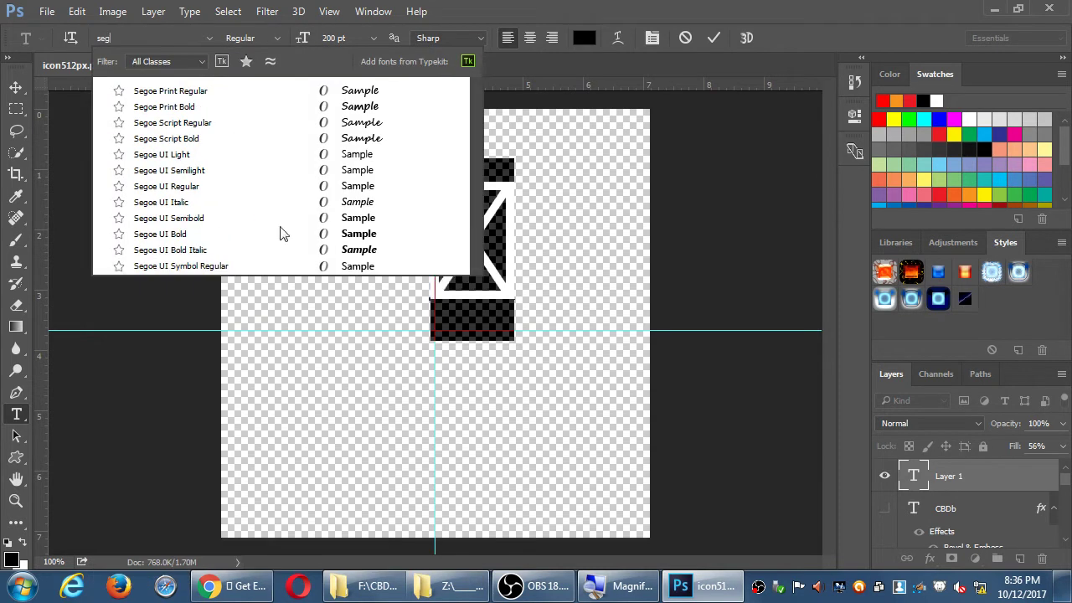
{"action": "left_click", "coordinate": [248, 266]}
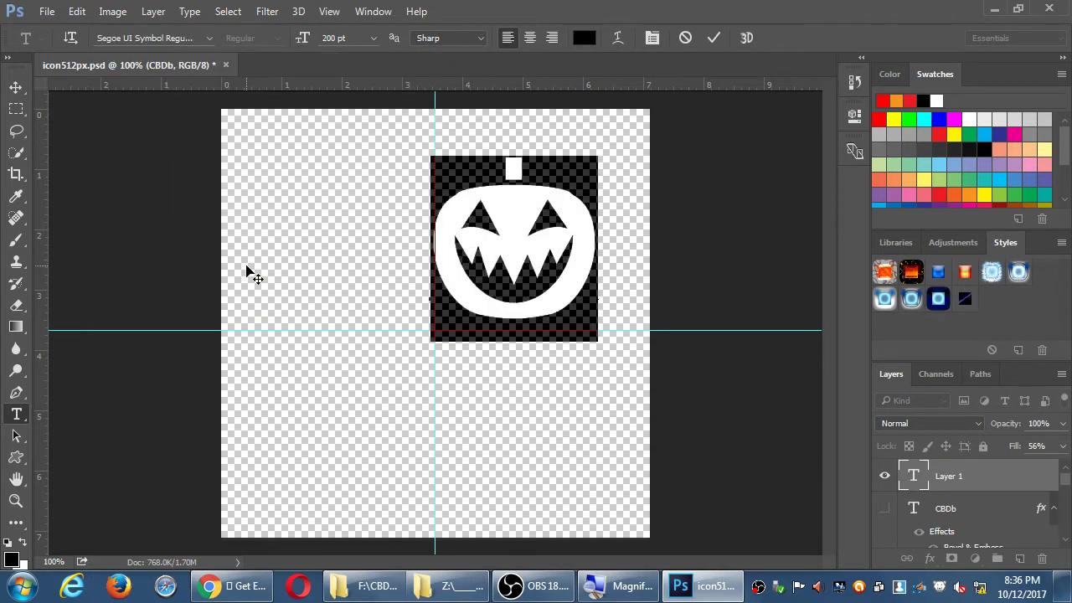
{"action": "left_click", "coordinate": [713, 38]}
- Move the pumpkin emoji close to the canvas centre and apply the first, fiery orange preset layer style
{"action": "key", "text": "v"}
{"action": "left_click_drag", "start_coordinate": [592, 237], "coordinate": [504, 298]}
{"action": "key", "text": "t"}
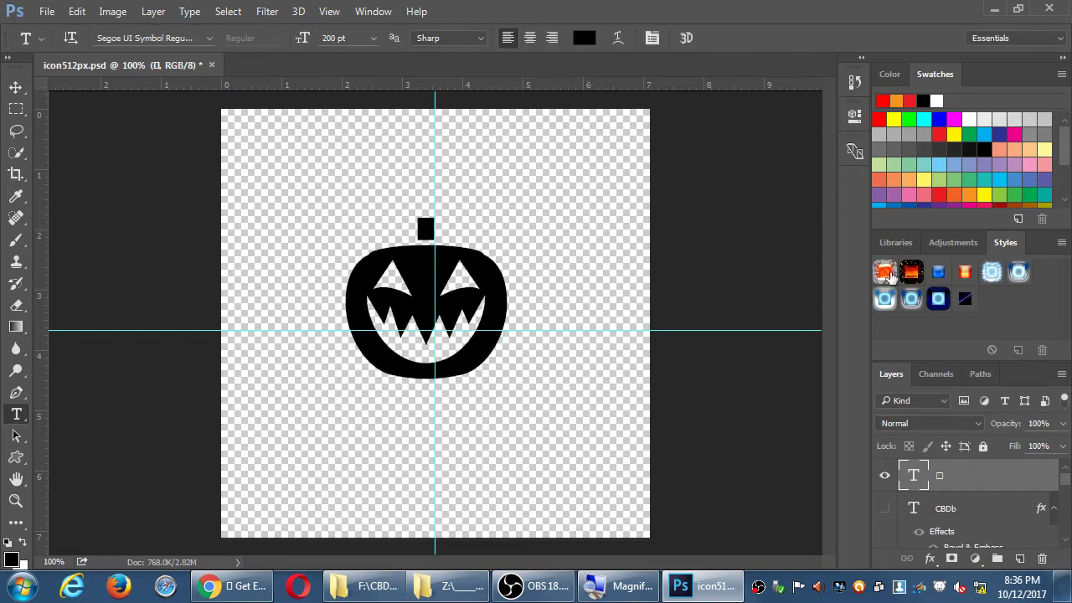
{"action": "left_click", "coordinate": [885, 273]}
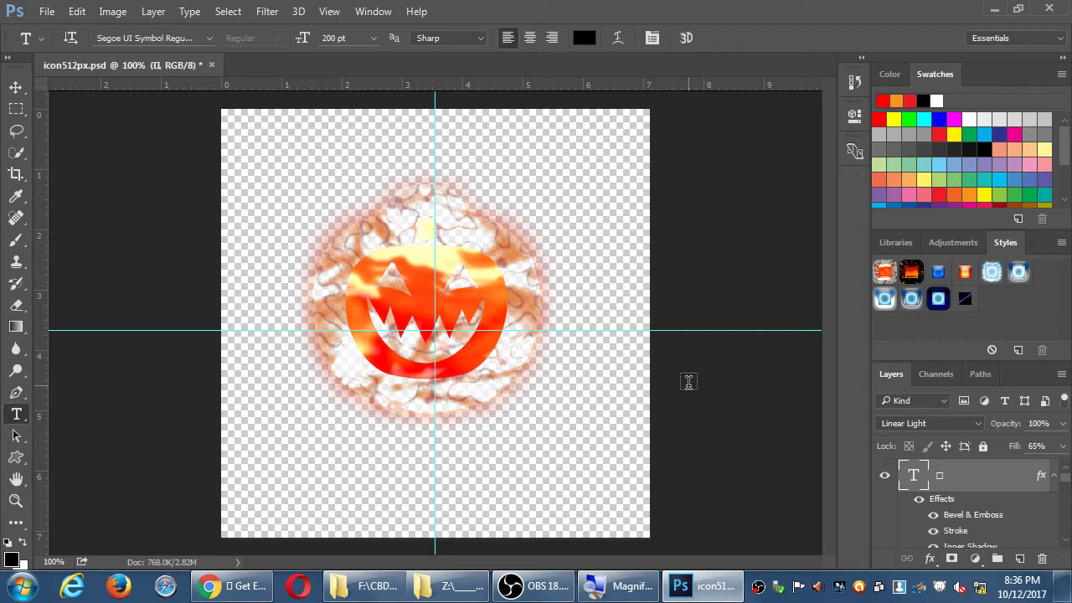
- Scale the pumpkin emoji up with Free Transform to about 404.5 pt so it nearly fills the canvas
{"action": "key", "text": "ctrl+t"}
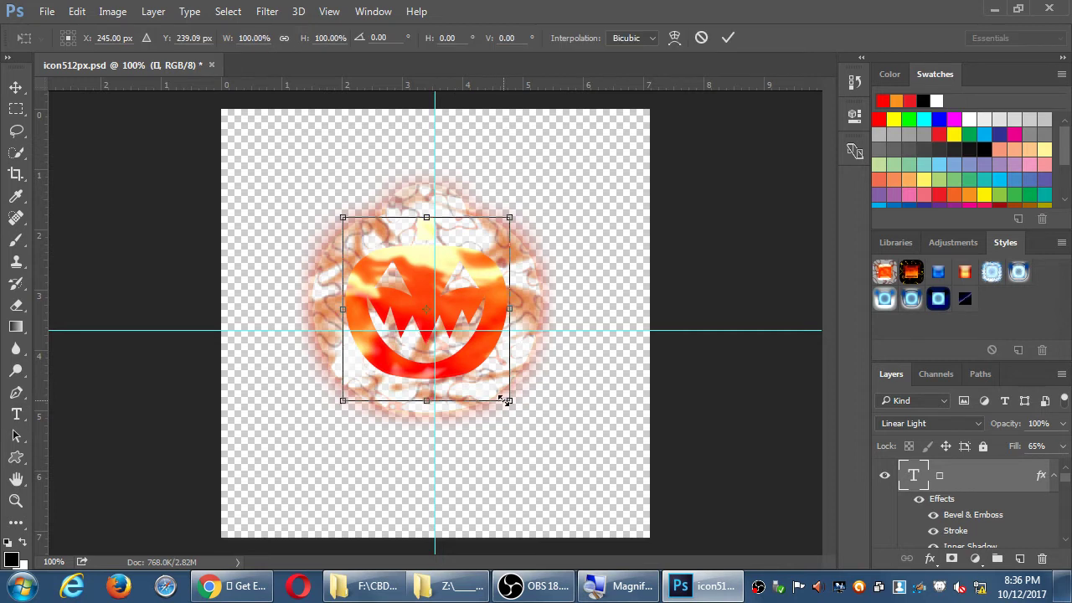
{"action": "left_click_drag", "start_coordinate": [506, 400], "coordinate": [577, 505]}
{"action": "key", "text": "Return"}
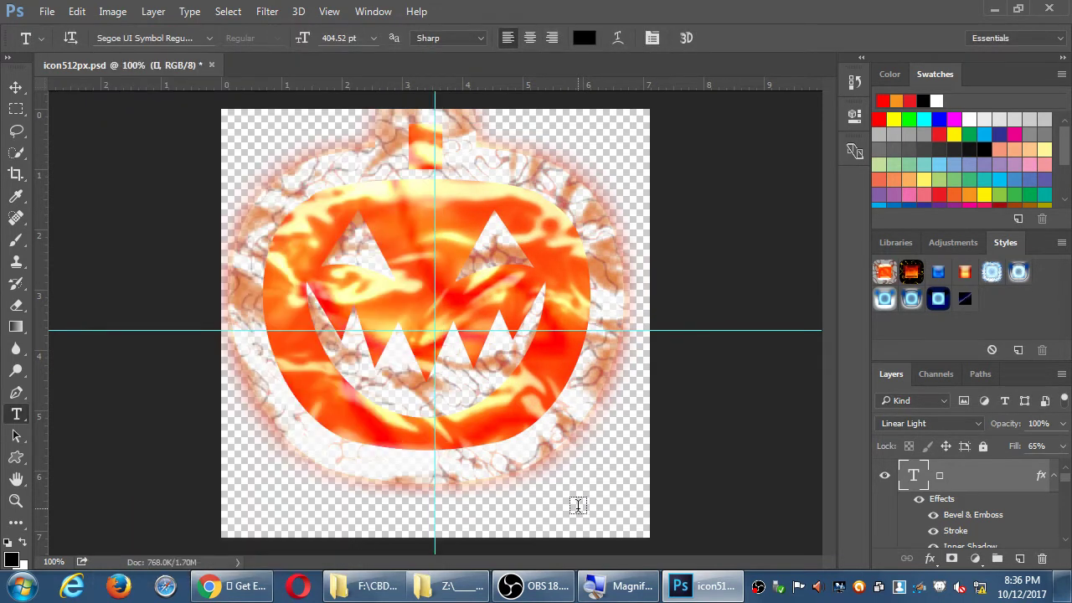
- Nudge the enlarged pumpkin down and slightly right until it is centred on the guides
{"action": "key", "text": "v"}
{"action": "key", "text": "shift+Down"}
{"action": "key", "text": "shift+Down"}
{"action": "key", "text": "shift+Down"}
{"action": "key", "text": "shift+Down"}
{"action": "key", "text": "shift+Right"}
{"action": "key", "text": "shift+Right"}
{"action": "key", "text": "shift+Right"}
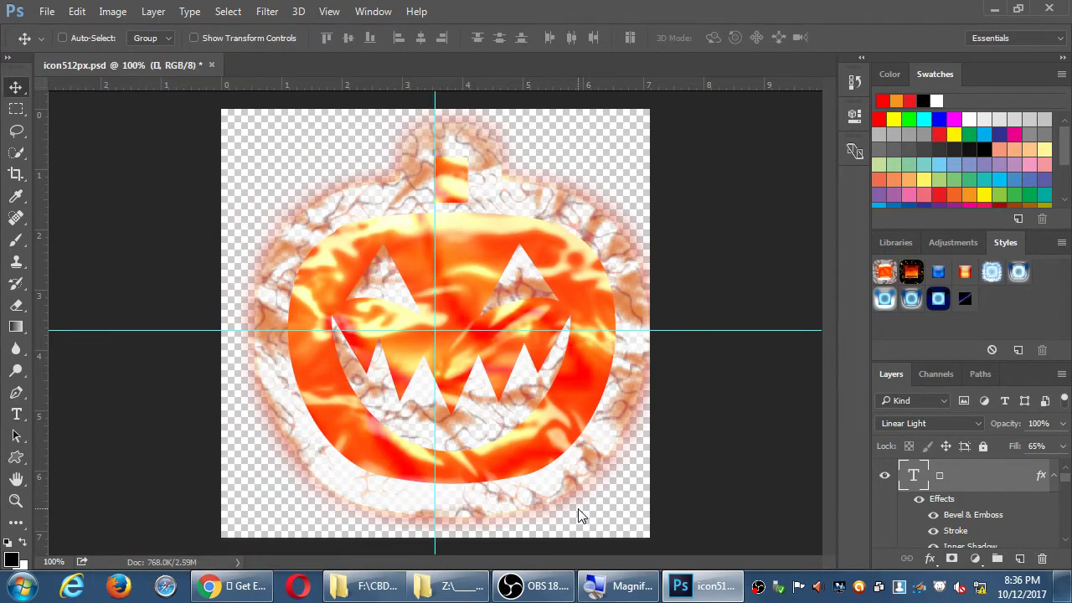
{"action": "key", "text": "shift+Down"}
{"action": "key", "text": "shift+Left"}
{"action": "key", "text": "shift+Left"}
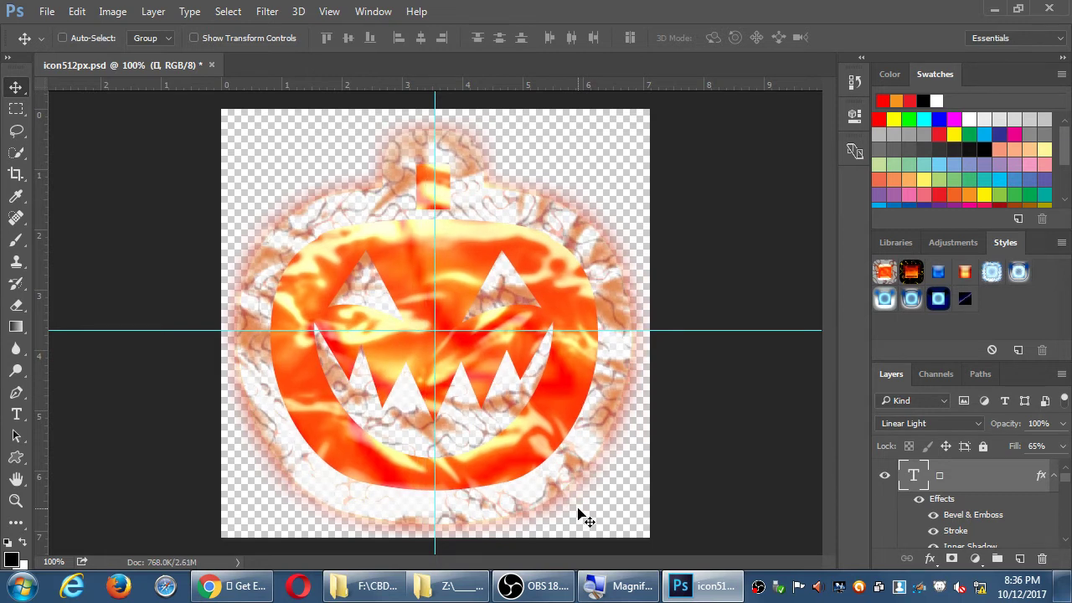
- Examine how the pumpkin icon reads at small sizes down to 6.25% zoom, and return to 100%
{"action": "key", "text": "ctrl+minus"}
{"action": "key", "text": "ctrl+minus"}
{"action": "key", "text": "ctrl+minus"}
{"action": "key", "text": "ctrl+minus"}
{"action": "key", "text": "ctrl+minus"}
{"action": "key", "text": "ctrl+minus"}
{"action": "key", "text": "ctrl+minus"}
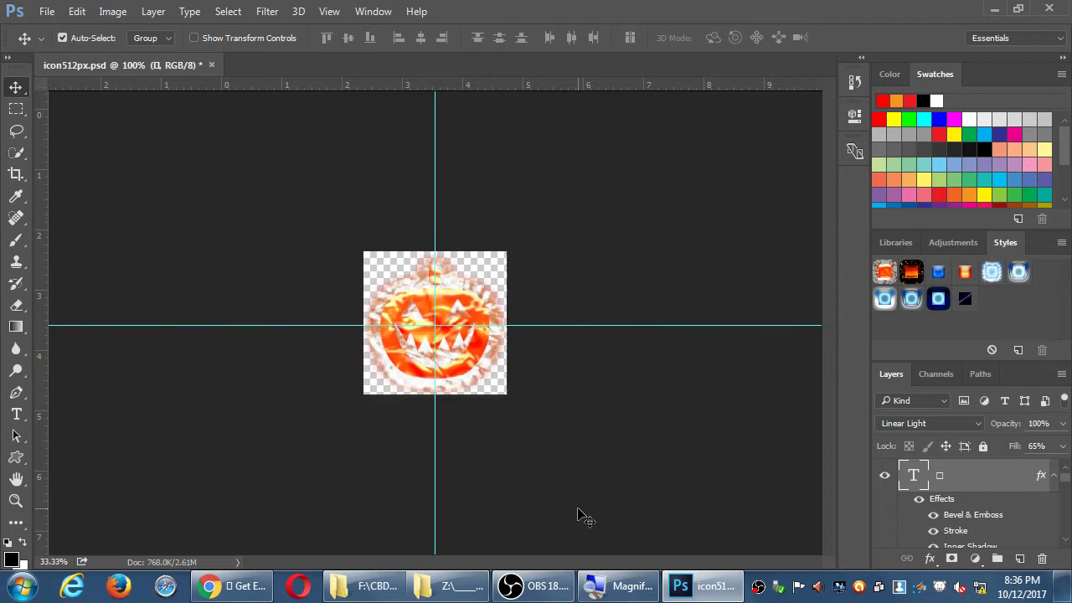
{"action": "key", "text": "ctrl+minus"}
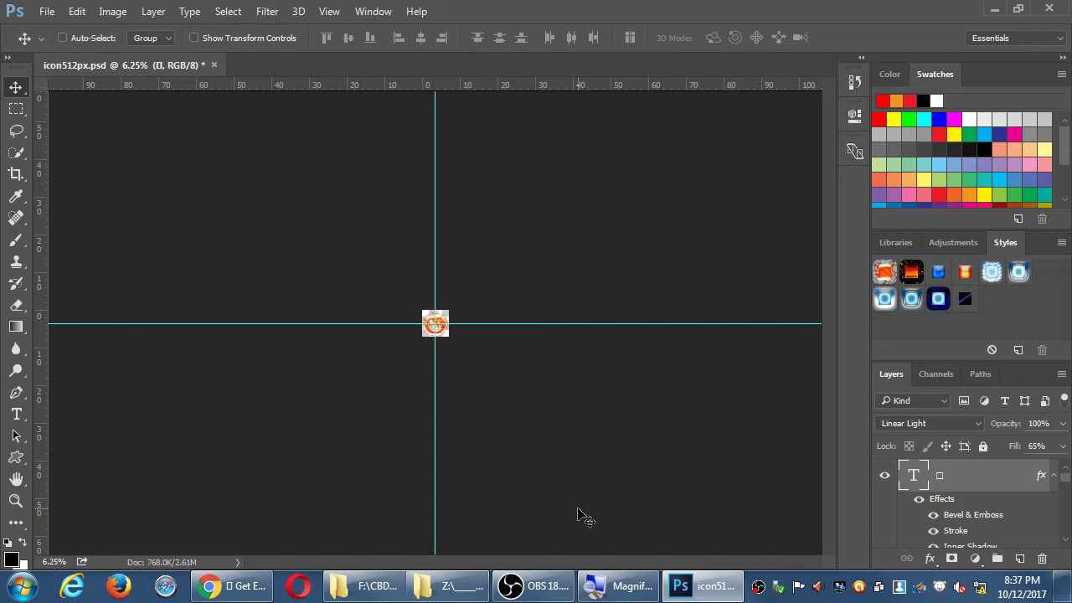
{"action": "key", "text": "ctrl+plus"}
{"action": "key", "text": "ctrl+plus"}
{"action": "key", "text": "ctrl+plus"}
{"action": "key", "text": "ctrl+plus"}
{"action": "key", "text": "ctrl+plus"}
{"action": "key", "text": "ctrl+plus"}
{"action": "key", "text": "ctrl+plus"}
{"action": "key", "text": "ctrl+plus"}
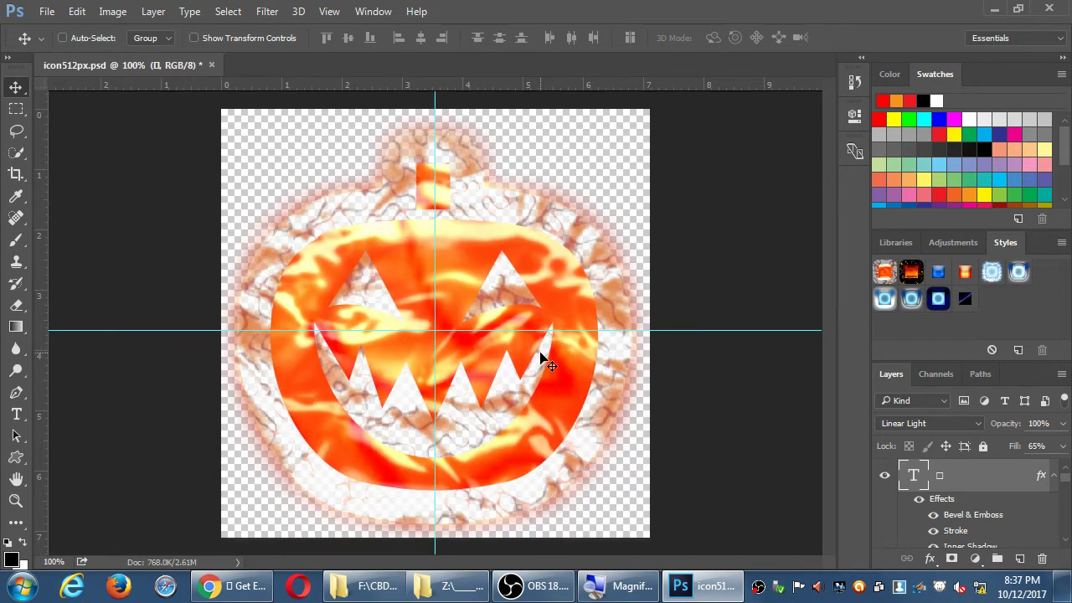
- Hide the guides and the rulers
{"action": "key", "text": "ctrl+semicolon"}
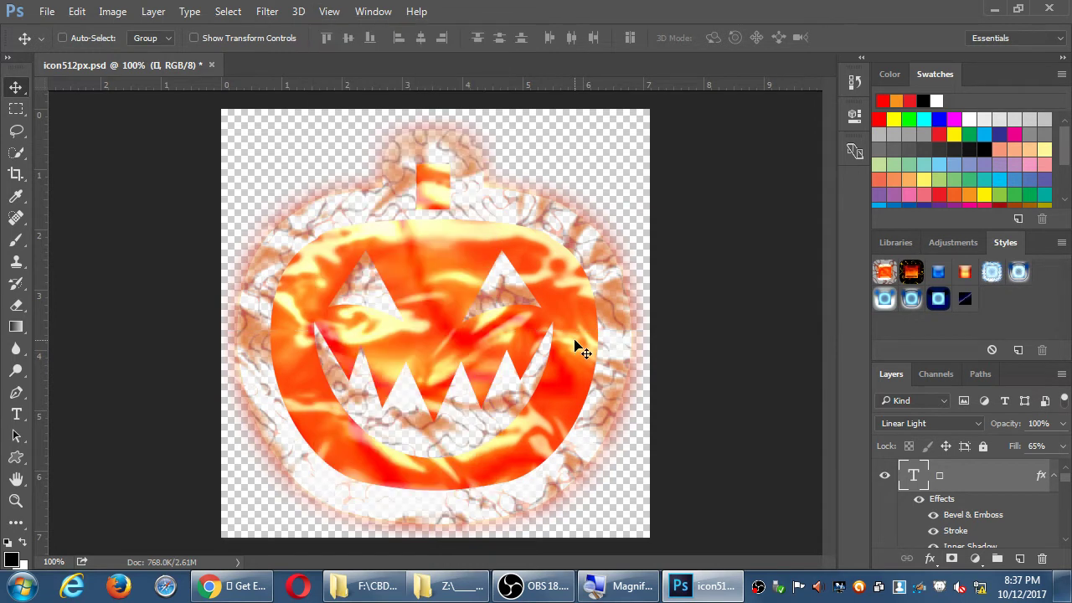
{"action": "key", "text": "ctrl+r"}
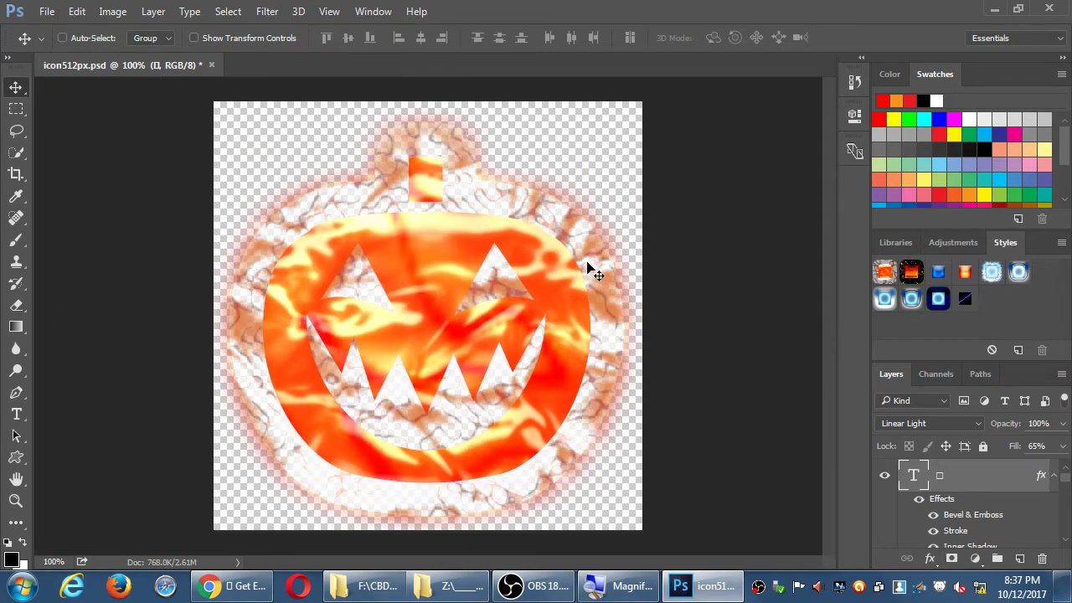
- Switch to Chrome and copy the woman with bunny ears emoji from the people emojis on getemoji.com
{"action": "left_click", "coordinate": [238, 586]}
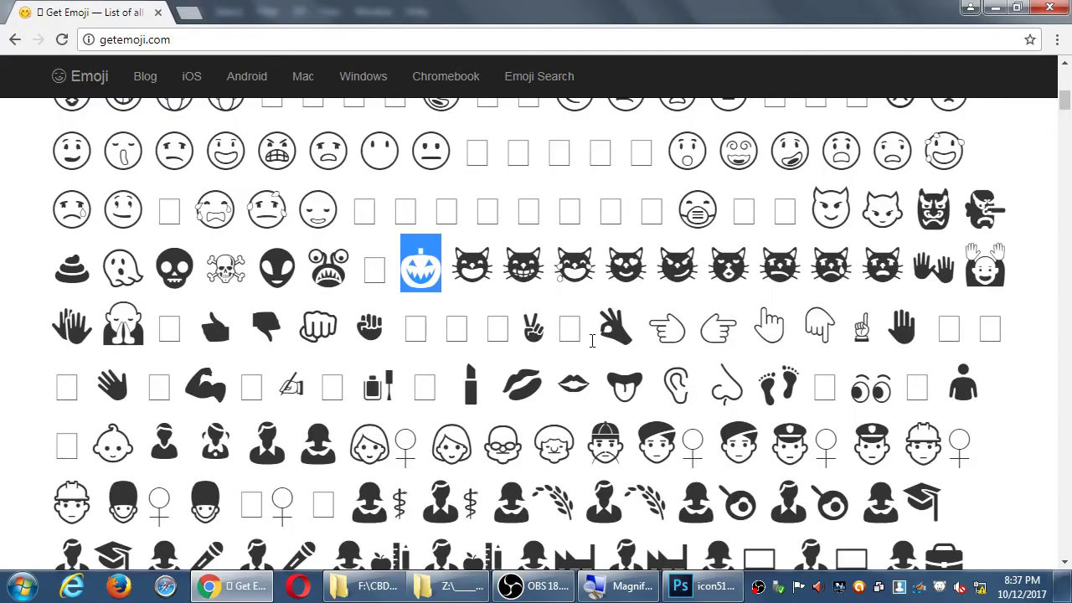
{"action": "scroll", "coordinate": [595, 339], "scroll_direction": "down", "scroll_amount": 2}
{"action": "scroll", "coordinate": [598, 332], "scroll_direction": "down", "scroll_amount": 5}
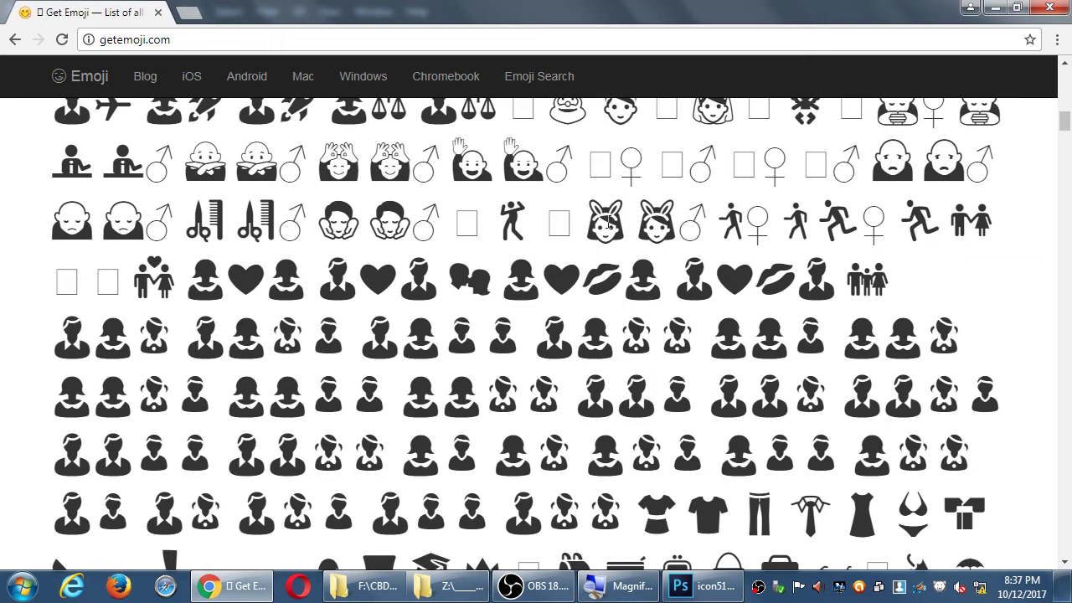
{"action": "double_click", "coordinate": [608, 219]}
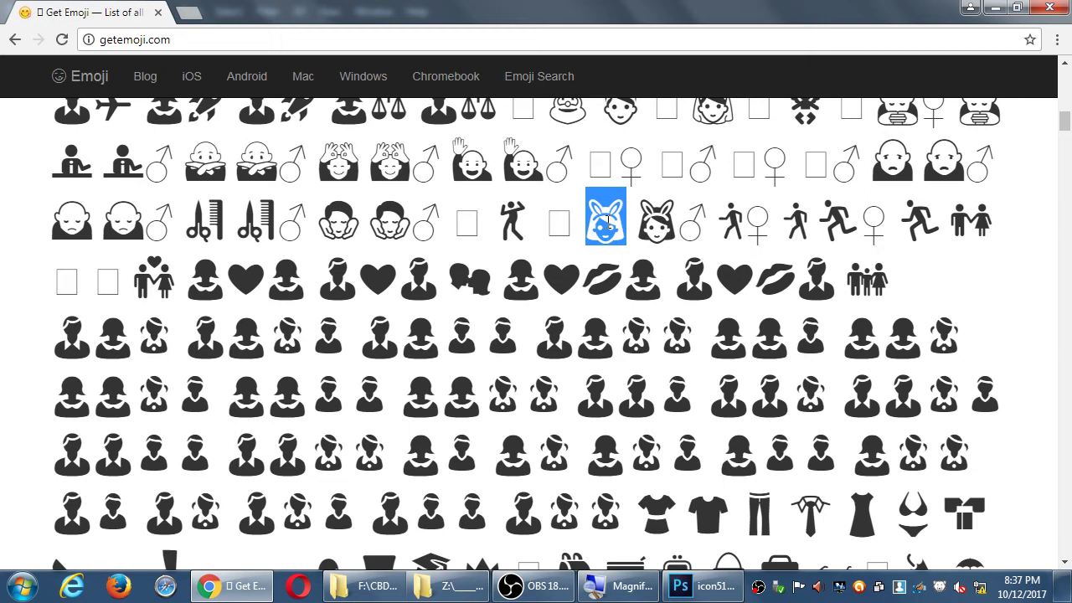
{"action": "right_click", "coordinate": [608, 220]}
{"action": "left_click", "coordinate": [629, 232]}
- Switch back to Photoshop and delete the pumpkin emoji text layer
{"action": "left_click", "coordinate": [703, 586]}
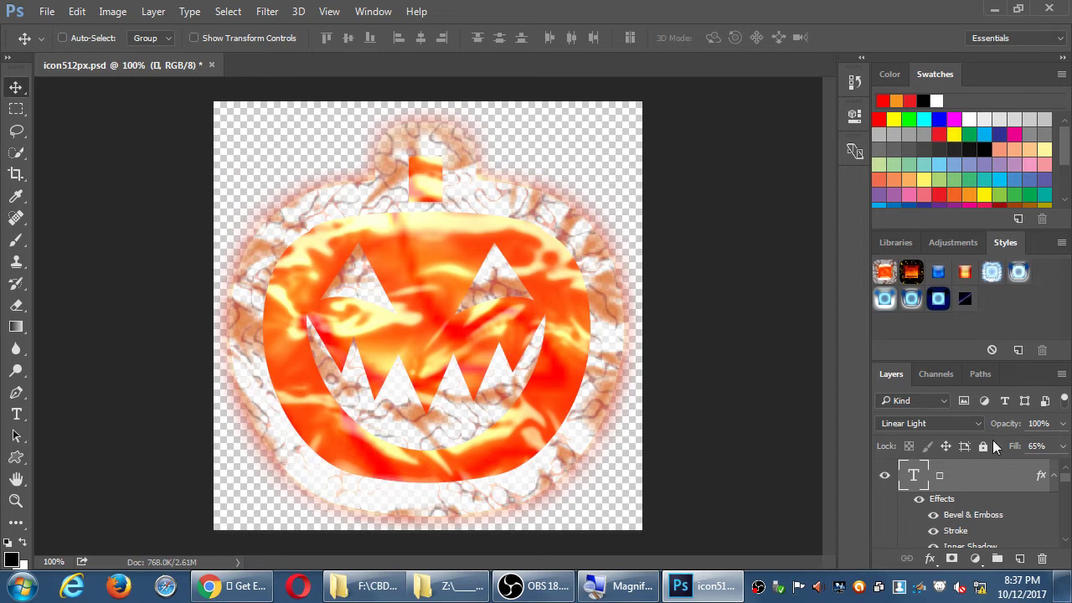
{"action": "left_click_drag", "start_coordinate": [1013, 476], "coordinate": [1041, 560]}
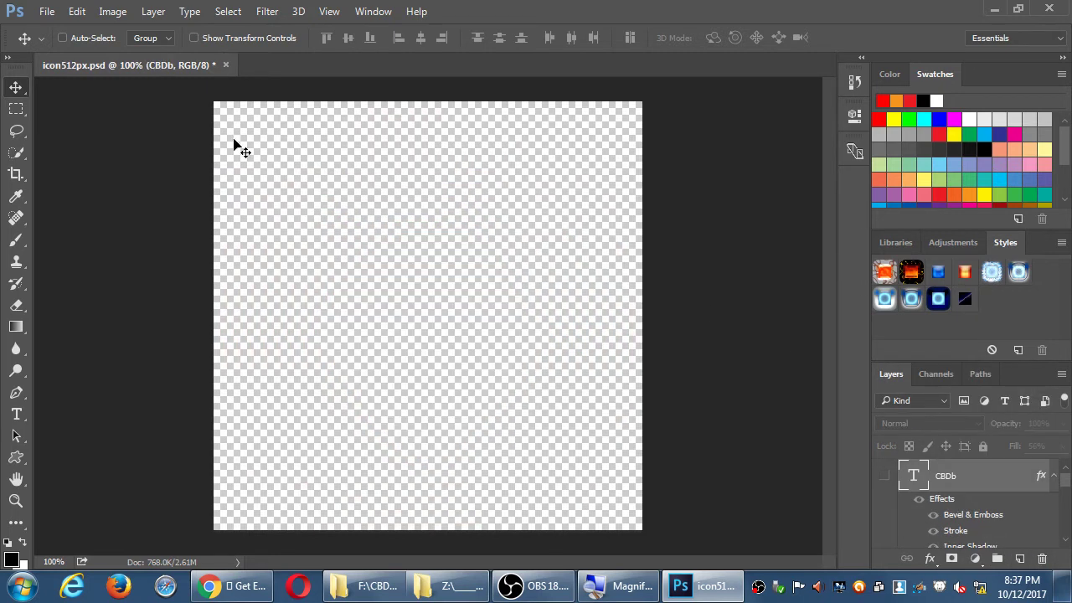
- Create a Segoe UI Symbol text layer, paste the copied bunny ears emoji into it and set its size to 500 pt
{"action": "key", "text": "t"}
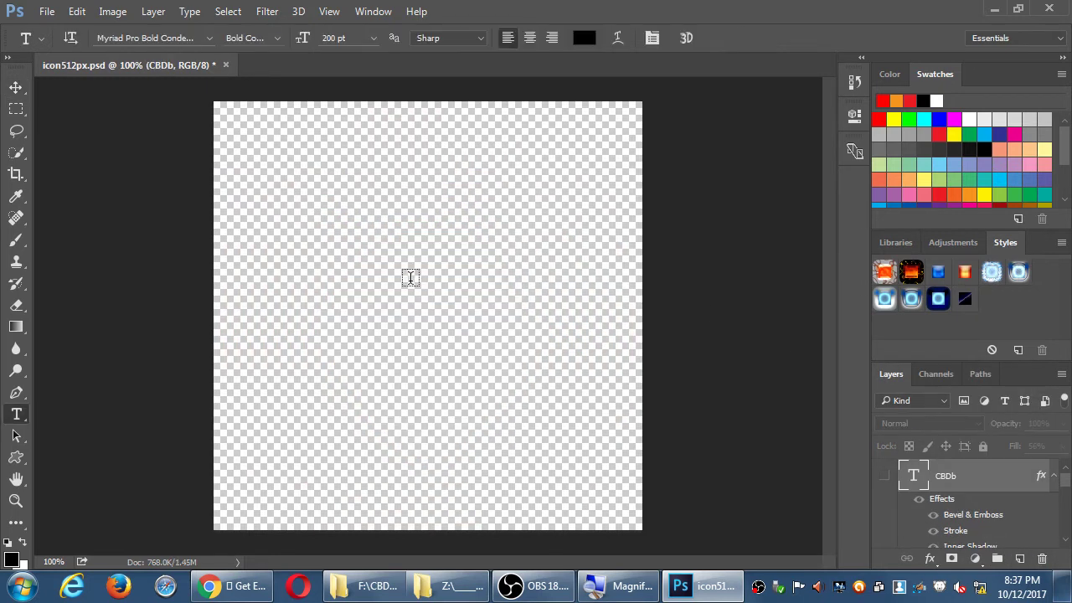
{"action": "left_click", "coordinate": [183, 37]}
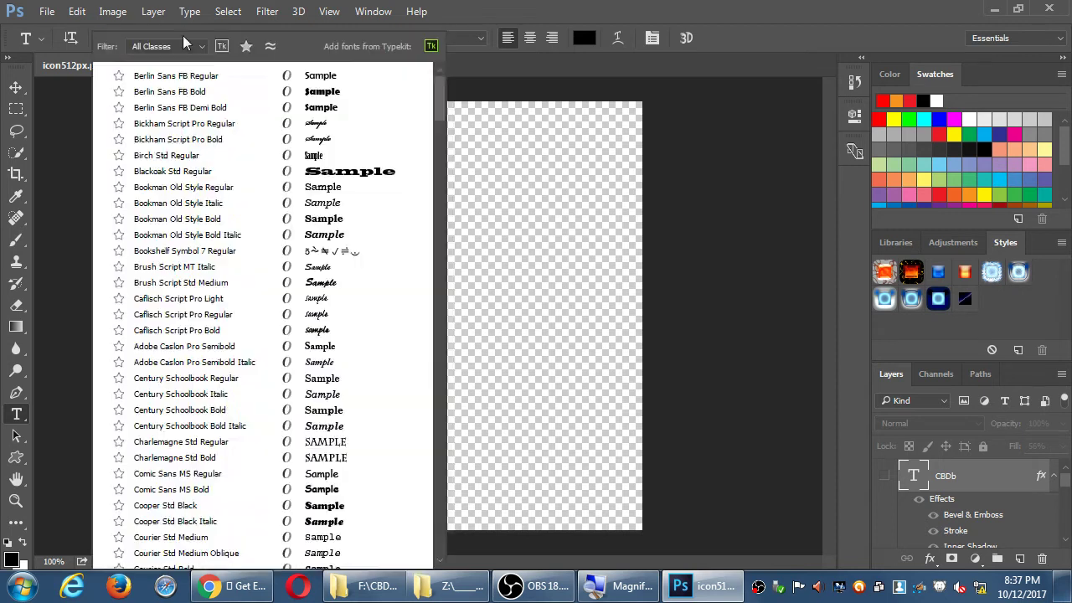
{"action": "type", "text": "segoe"}
{"action": "left_click", "coordinate": [195, 249]}
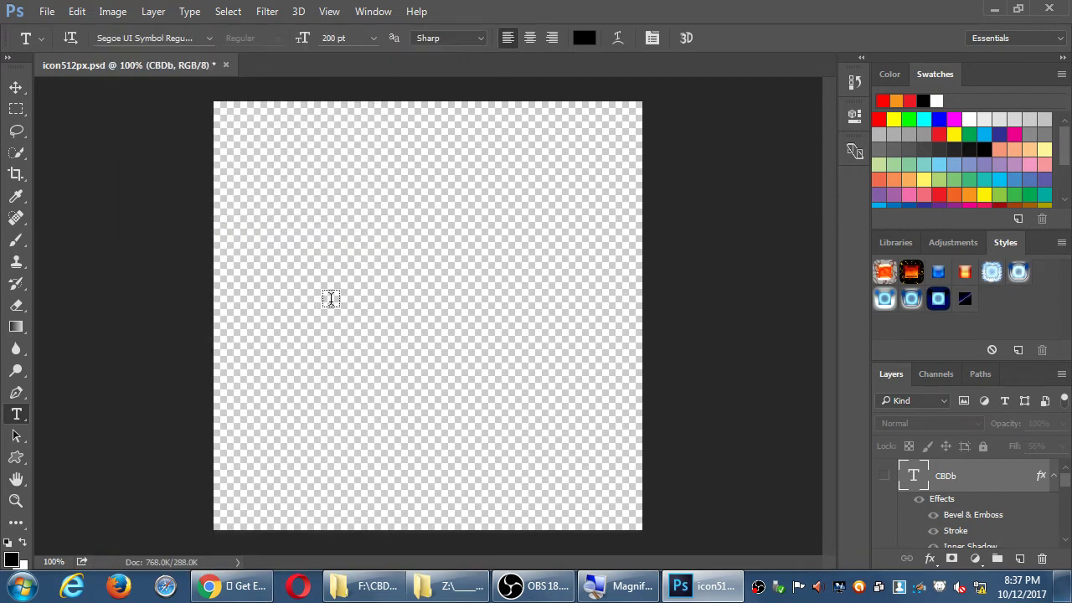
{"action": "left_click", "coordinate": [404, 325]}
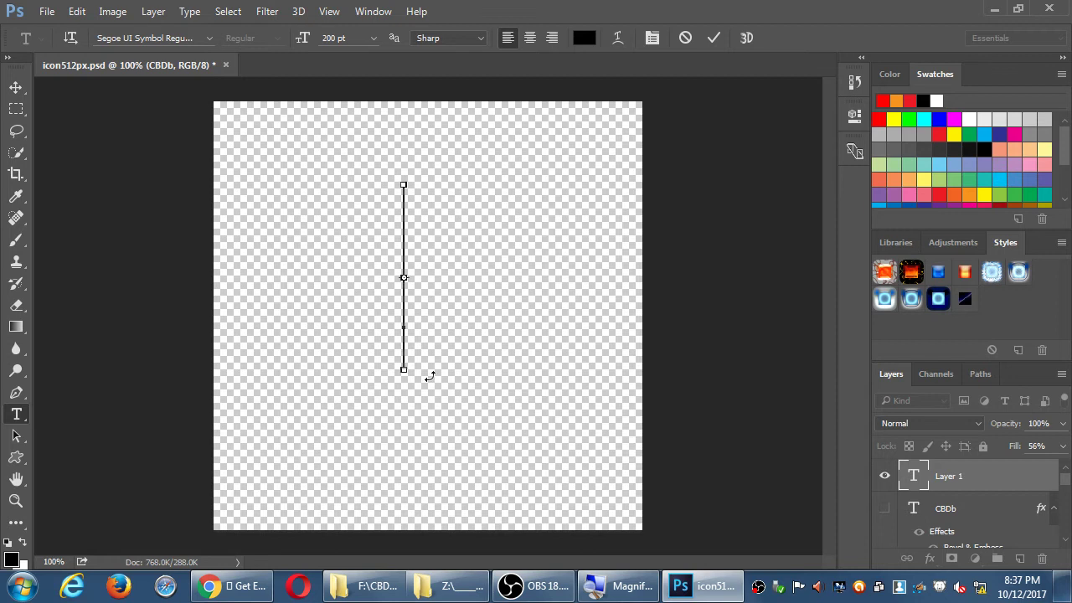
{"action": "key", "text": "ctrl+v"}
{"action": "key", "text": "ctrl+a"}
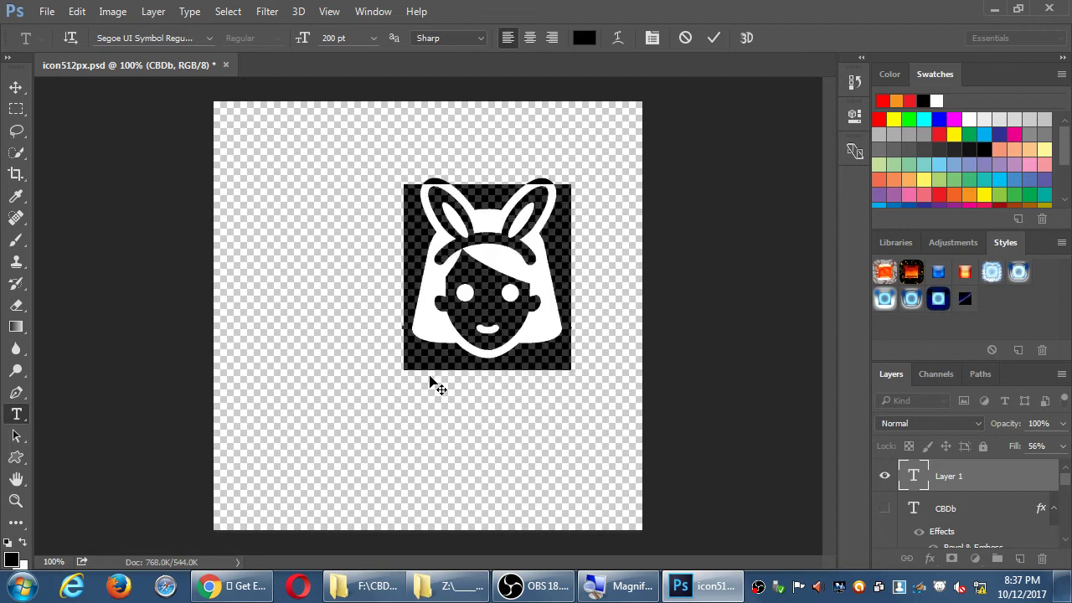
{"action": "left_click", "coordinate": [335, 37]}
{"action": "type", "text": "500"}
{"action": "key", "text": "Return"}
{"action": "key", "text": "ctrl+Return"}
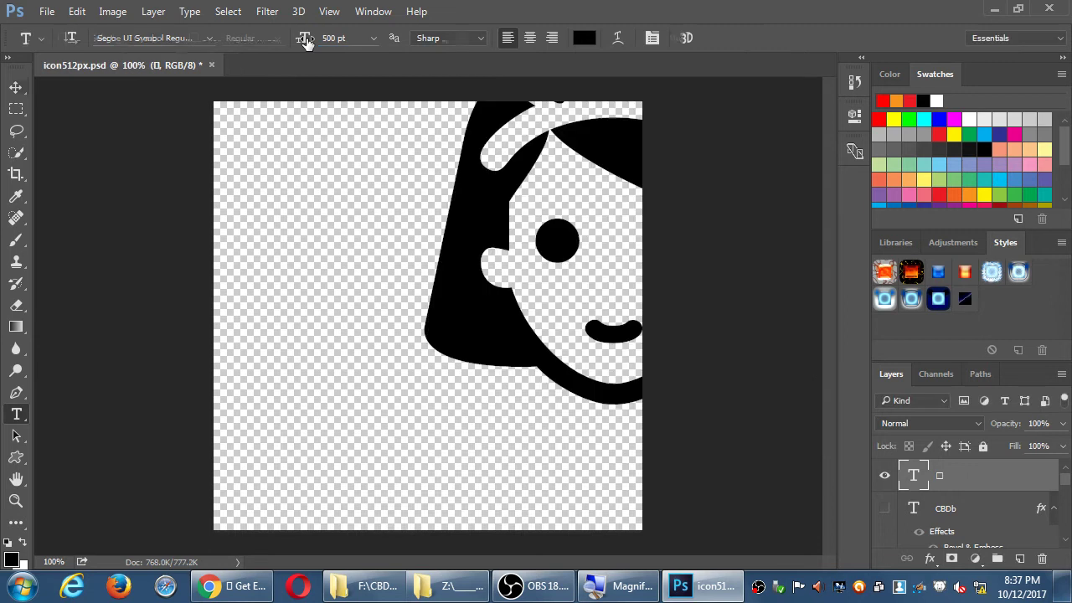
- Move the bunny ears emoji toward the left and down until it sits horizontally centred on the canvas
{"action": "key", "text": "v"}
{"action": "key", "text": "shift+Left"}
{"action": "key", "text": "shift+Left"}
{"action": "key", "text": "shift+Left"}
{"action": "key", "text": "shift+Down"}
{"action": "key", "text": "shift+Down"}
{"action": "key", "text": "shift+Down"}
{"action": "key", "text": "shift+Down"}
{"action": "key", "text": "shift+Left"}
{"action": "key", "text": "shift+Left"}
{"action": "key", "text": "shift+Left"}
{"action": "key", "text": "shift+Left"}
{"action": "key", "text": "shift+Left"}
{"action": "key", "text": "shift+Left"}
{"action": "key", "text": "shift+Left"}
{"action": "key", "text": "shift+Left"}
{"action": "key", "text": "shift+Left"}
{"action": "key", "text": "shift+Left"}
{"action": "key", "text": "shift+Left"}
{"action": "key", "text": "shift+Left"}
{"action": "key", "text": "shift+Left"}
{"action": "key", "text": "shift+Left"}
{"action": "key", "text": "shift+Left"}
{"action": "key", "text": "shift+Left"}
{"action": "key", "text": "shift+Left"}
{"action": "key", "text": "shift+Left"}
{"action": "key", "text": "shift+Left"}
{"action": "key", "text": "shift+Left"}
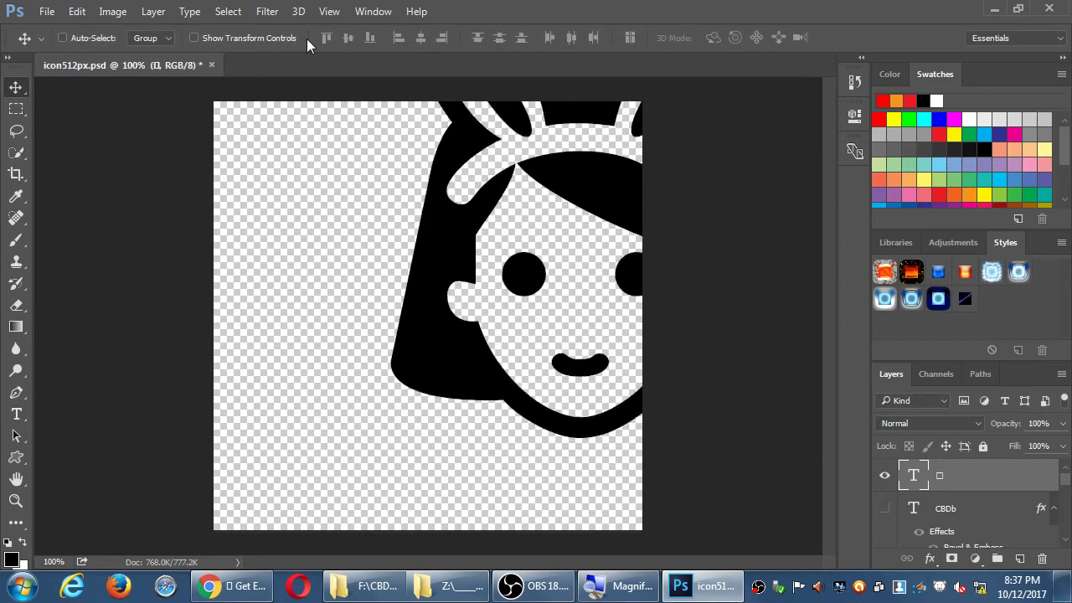
{"action": "key", "text": "shift+Down"}
{"action": "key", "text": "shift+Down"}
{"action": "key", "text": "shift+Down"}
{"action": "key", "text": "shift+Down"}
{"action": "key", "text": "shift+Down"}
{"action": "key", "text": "shift+Down"}
{"action": "key", "text": "shift+Down"}
{"action": "key", "text": "shift+Down"}
{"action": "key", "text": "shift+Down"}
{"action": "key", "text": "shift+Down"}
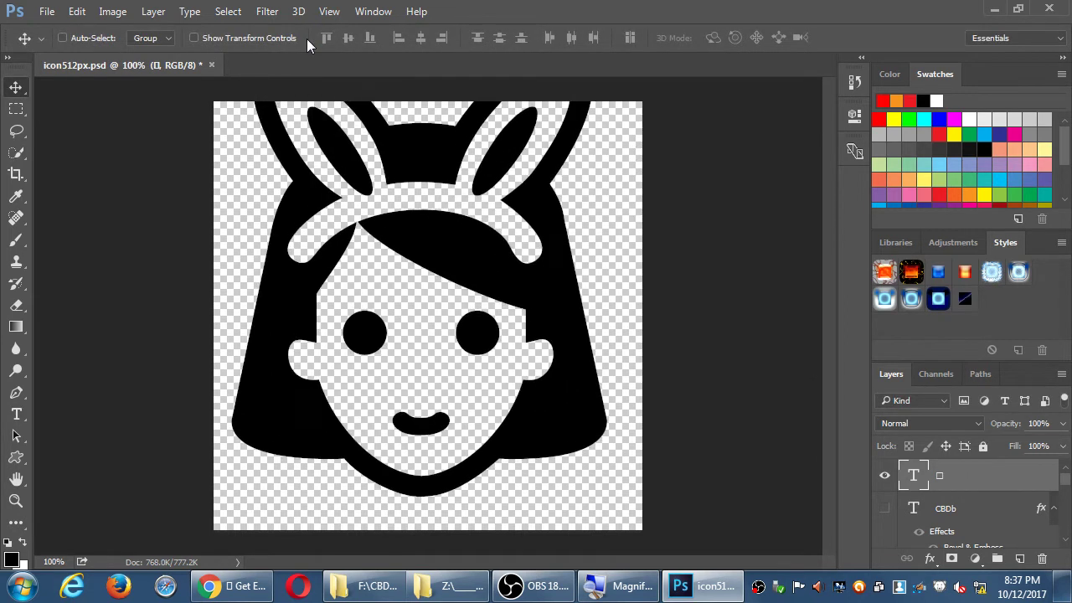
{"action": "key", "text": "shift+Right"}
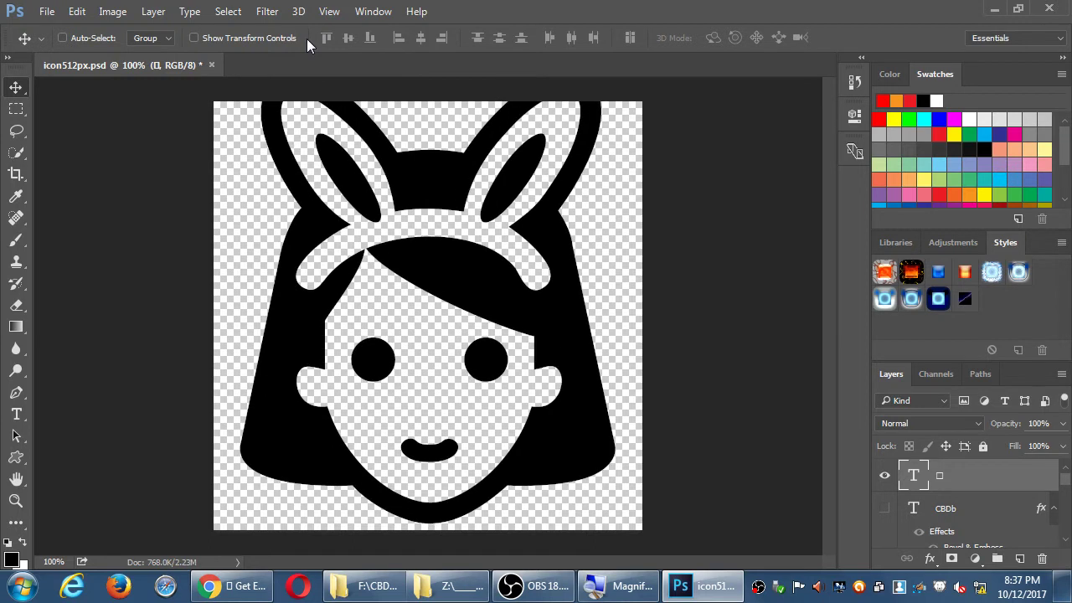
- Reduce the bunny ears emoji's font size so it fits inside the canvas, and reposition it in the centre
{"action": "key", "text": "t"}
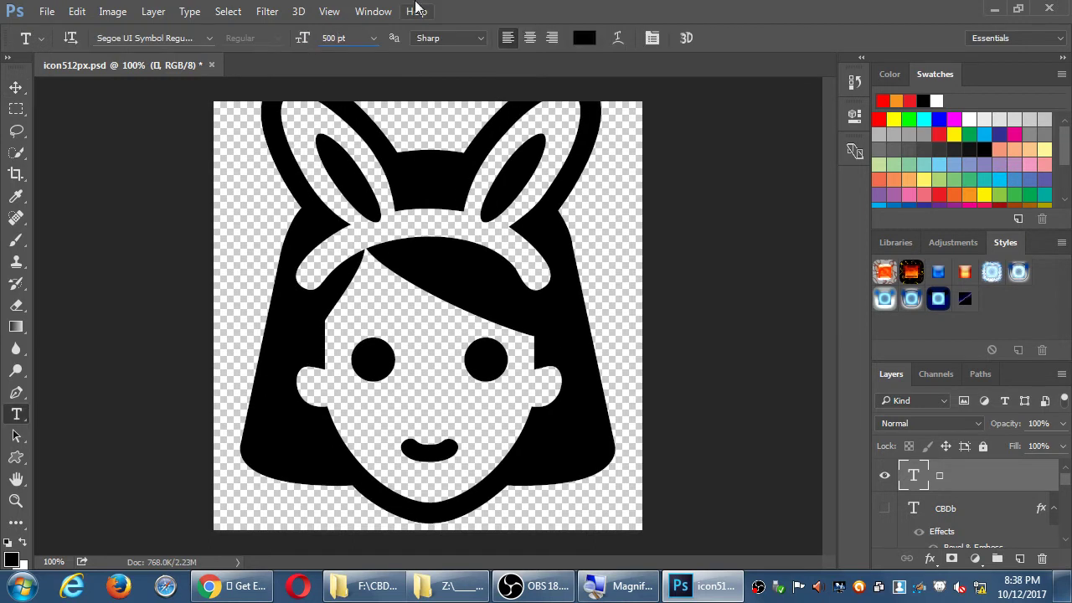
{"action": "key", "text": "ctrl+a"}
{"action": "type", "text": "4"}
{"action": "key", "text": "Return"}
{"action": "key", "text": "v"}
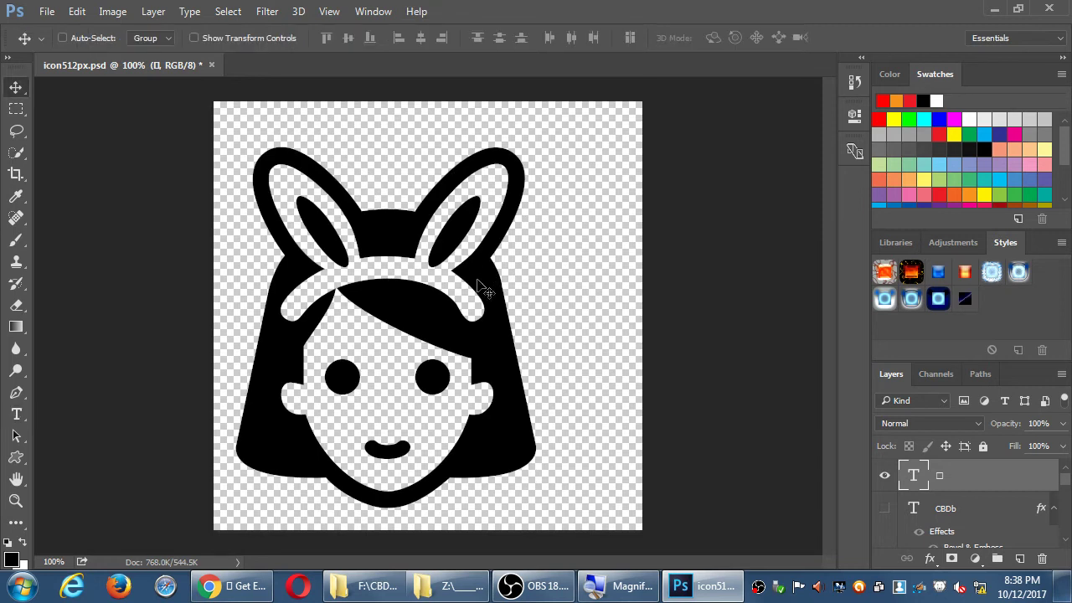
{"action": "left_click_drag", "start_coordinate": [478, 279], "coordinate": [519, 266]}
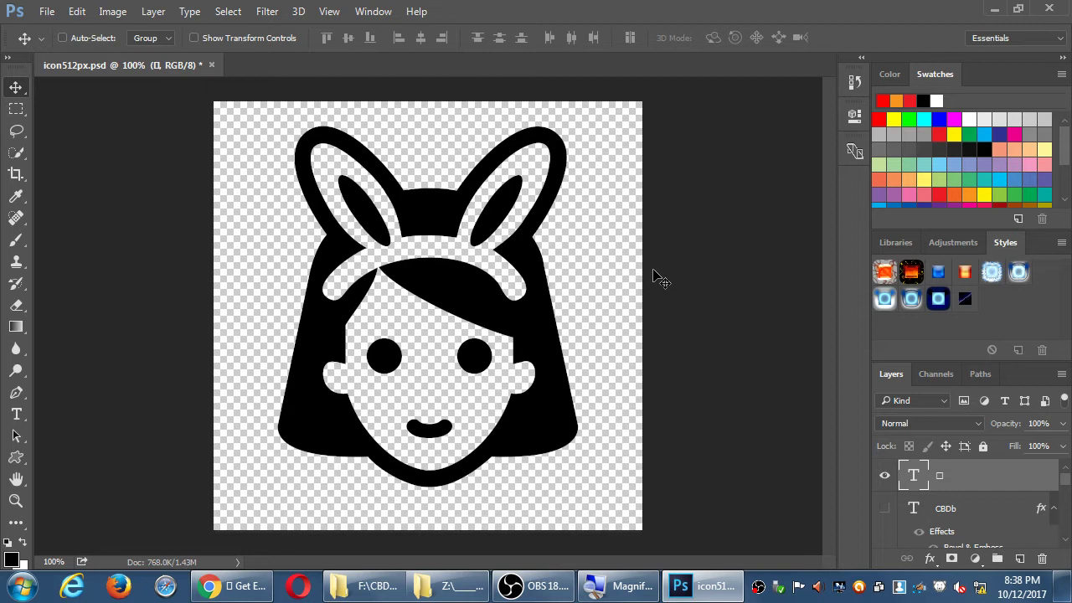
- Try the fiery, light blue, dark blue and black lightning preset styles on the emoji layer, and strip its effects
{"action": "left_click", "coordinate": [886, 273]}
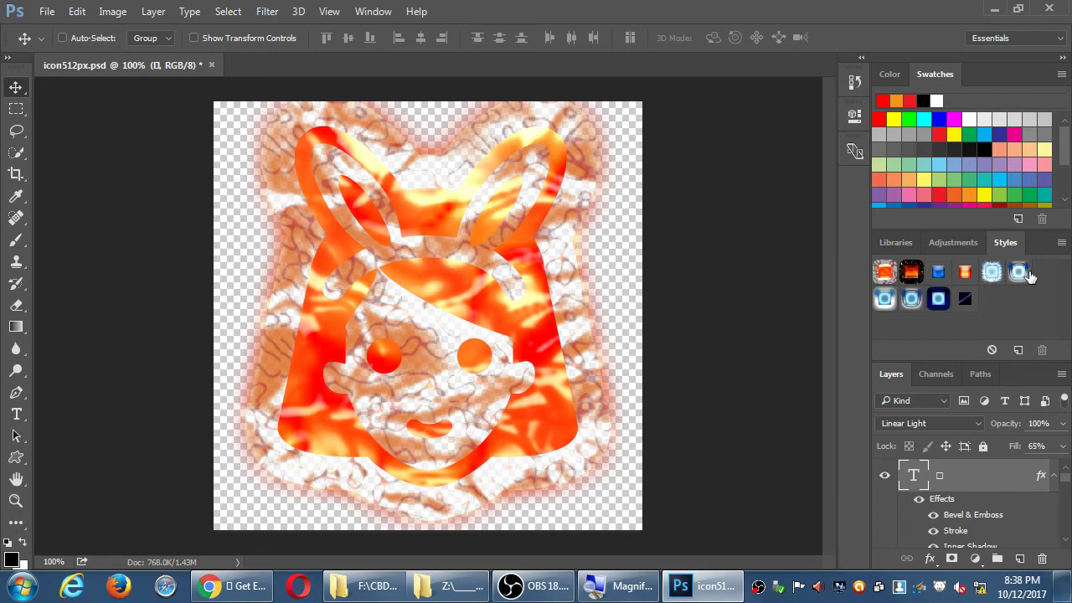
{"action": "left_click", "coordinate": [883, 301]}
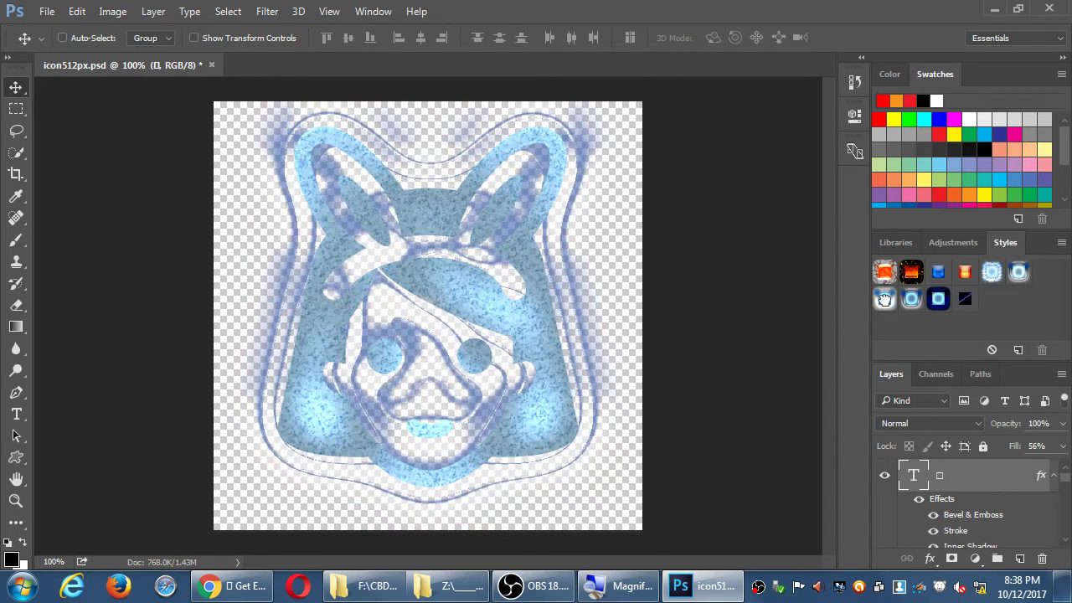
{"action": "left_click", "coordinate": [885, 300]}
{"action": "left_click", "coordinate": [936, 299]}
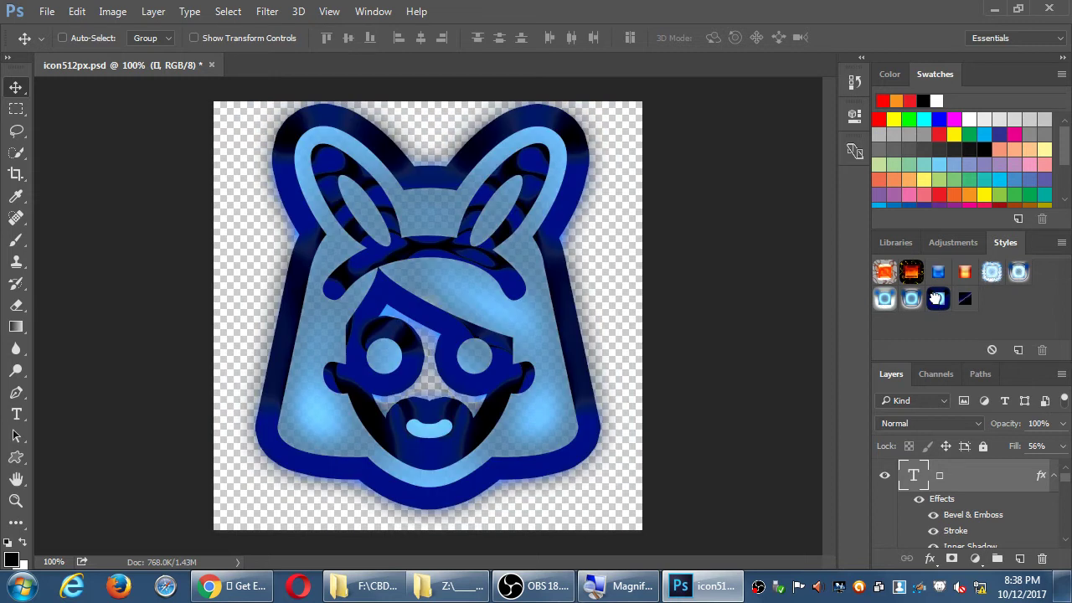
{"action": "left_click", "coordinate": [964, 299]}
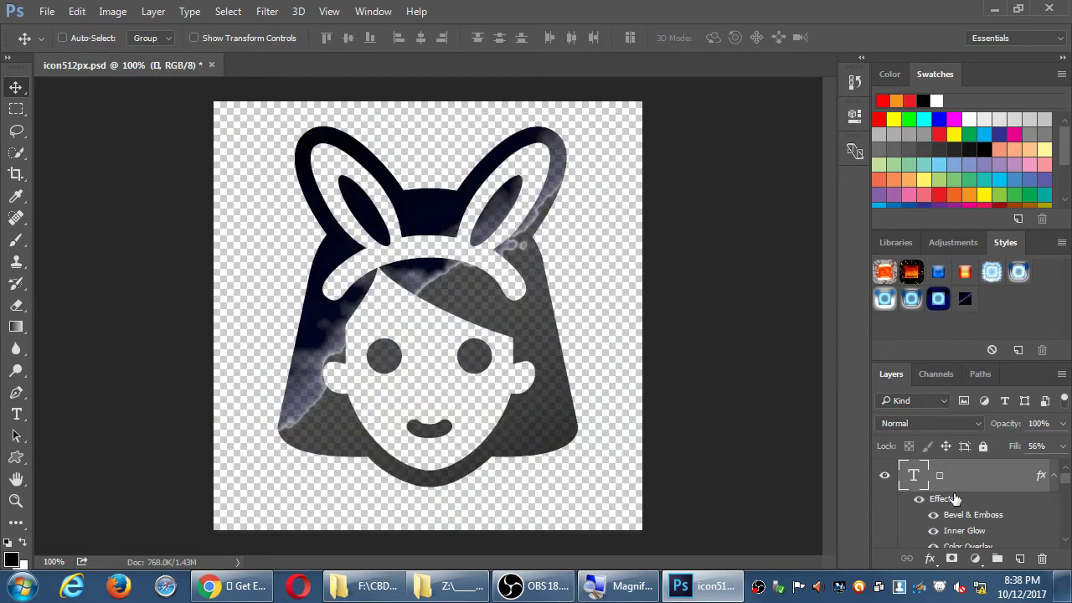
{"action": "left_click_drag", "start_coordinate": [955, 501], "coordinate": [1042, 558]}
{"action": "mouse_move", "coordinate": [962, 501]}
{"action": "left_mouse_down"}
{"action": "mouse_move", "coordinate": [1045, 559]}
{"action": "mouse_move", "coordinate": [1062, 474]}
{"action": "left_mouse_up"}
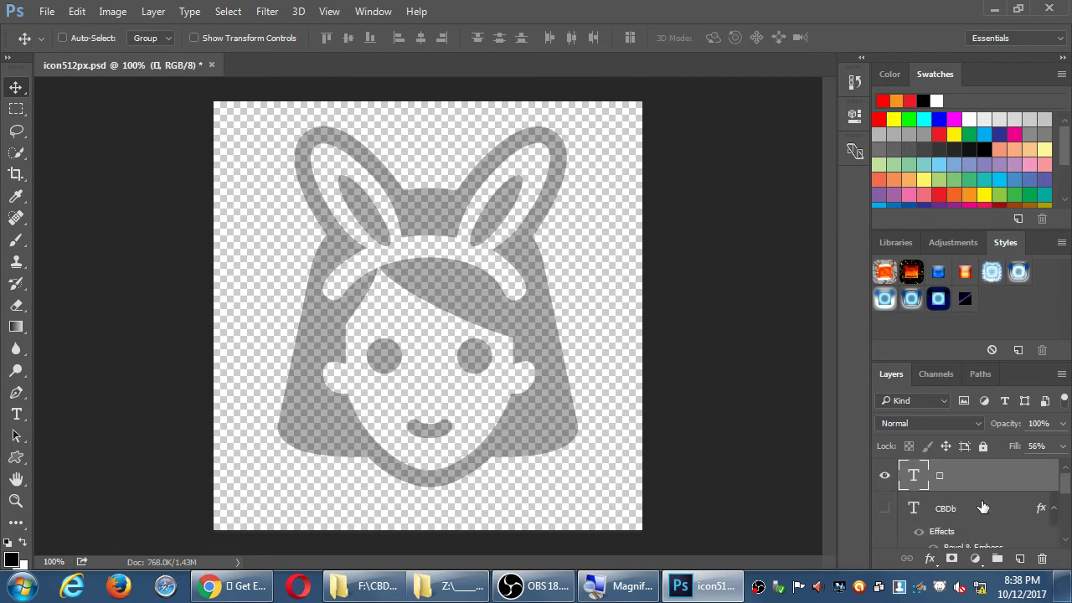
- Turn off the CBDb layer's effects, show the layer to compare it with the emoji, and hide it again
{"action": "left_click", "coordinate": [954, 533]}
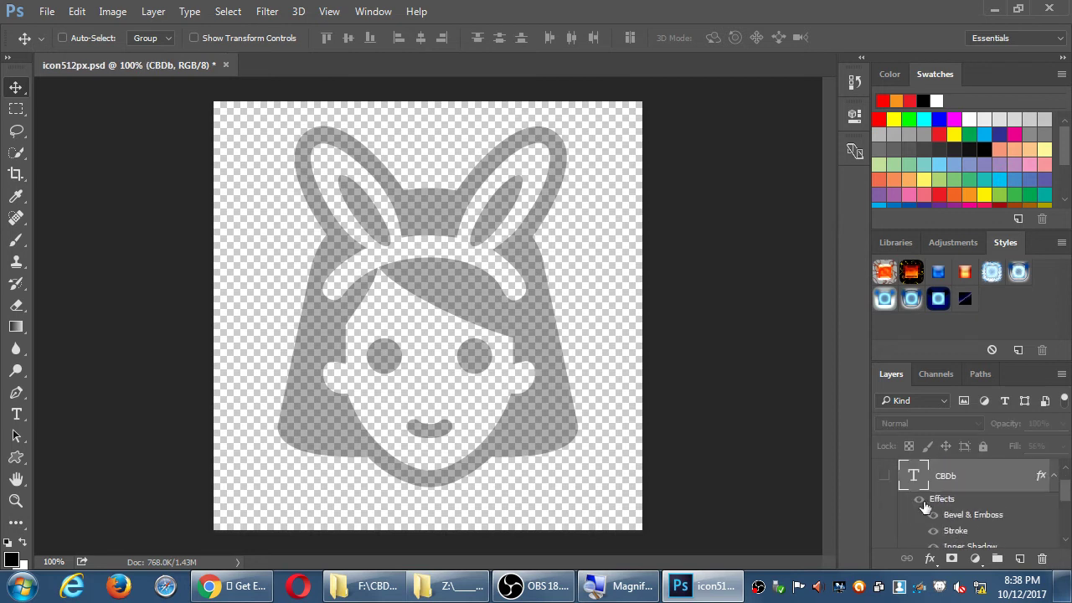
{"action": "left_click", "coordinate": [918, 499]}
{"action": "left_click", "coordinate": [884, 475]}
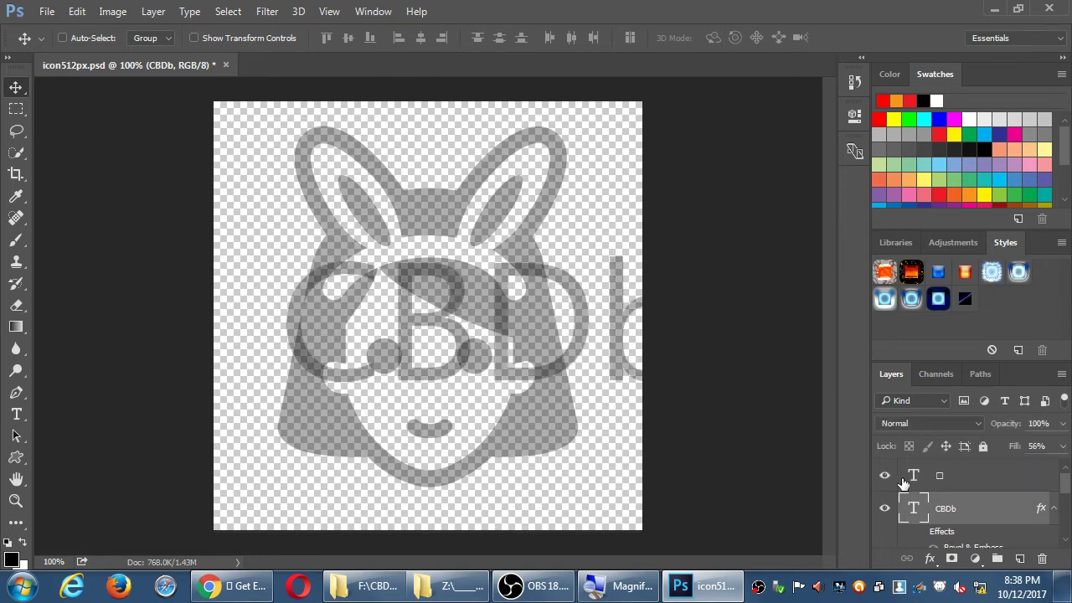
{"action": "left_click", "coordinate": [884, 508]}
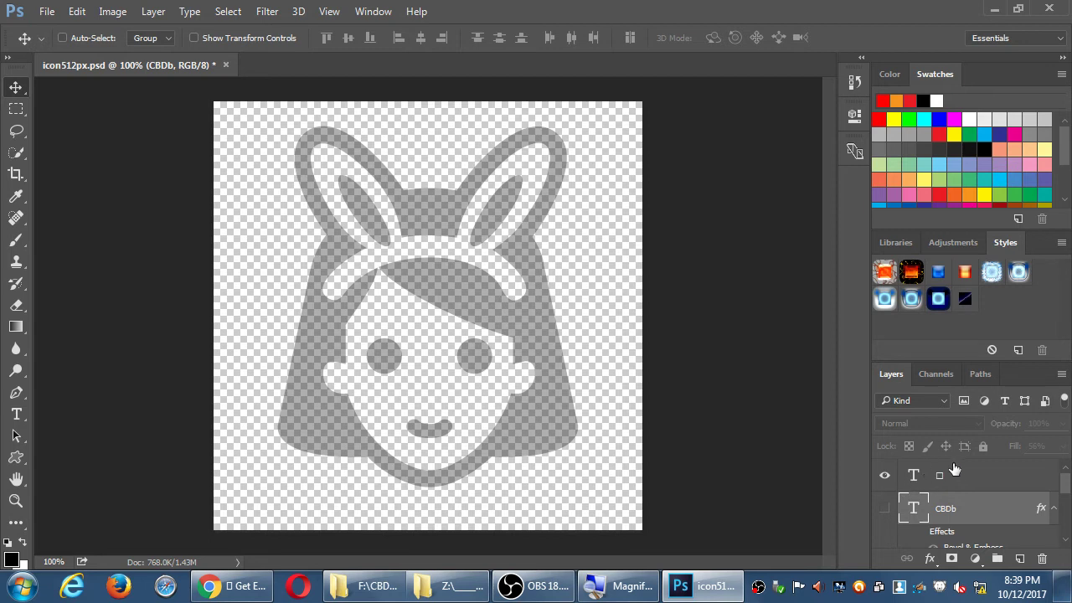
- Undo the style and visibility trials, back to the plain solid black emoji
{"action": "key", "text": "ctrl"}
{"action": "left_click_drag", "start_coordinate": [956, 463], "coordinate": [957, 467]}
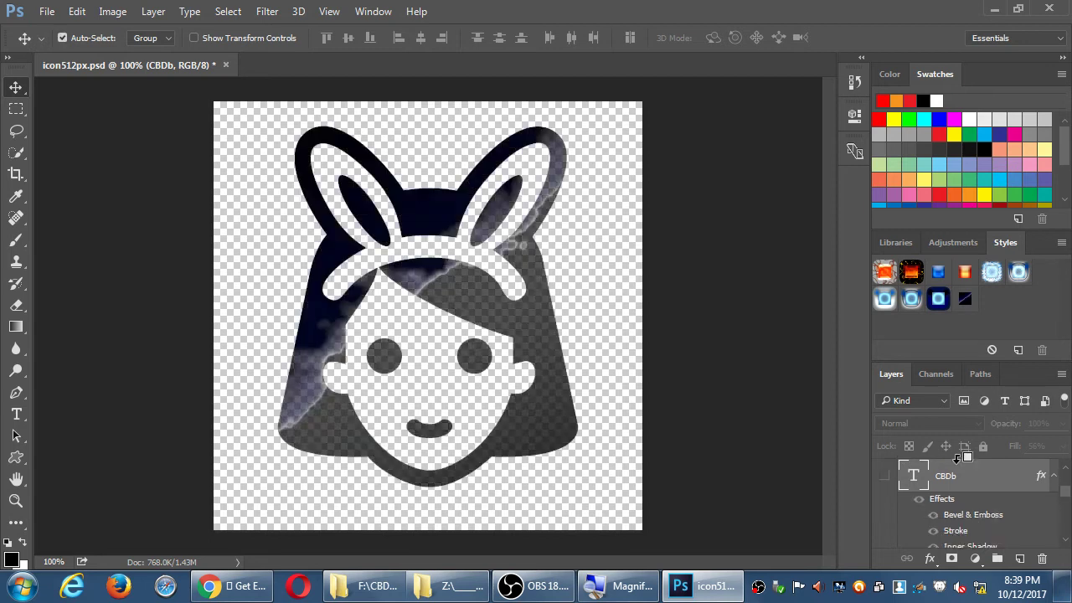
{"action": "key", "text": "ctrl+alt+z"}
{"action": "key", "text": "ctrl+alt+z"}
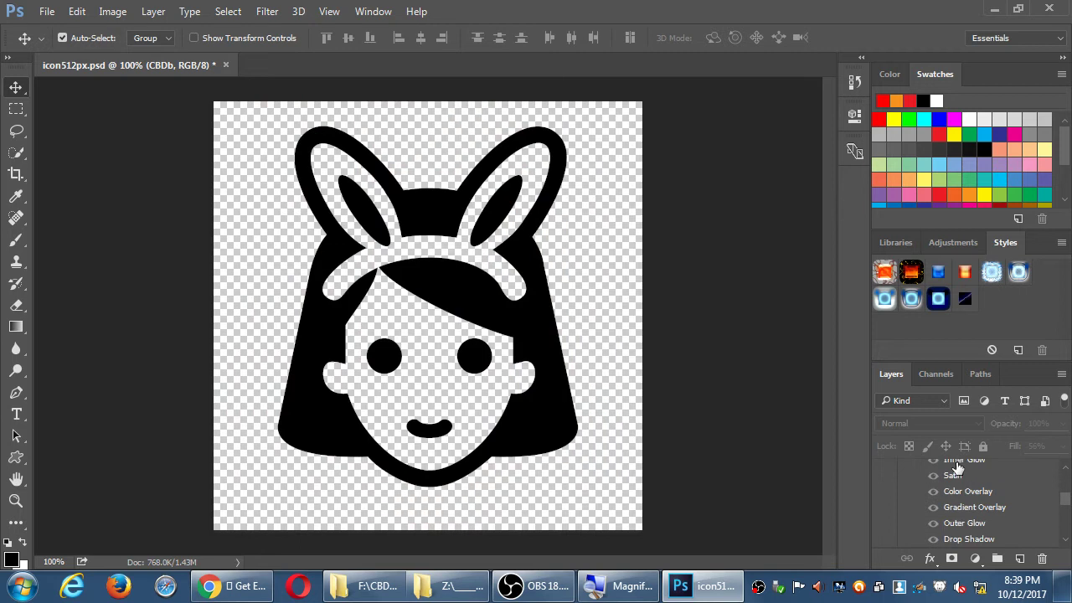
{"action": "left_click_drag", "start_coordinate": [1065, 499], "coordinate": [1064, 467]}
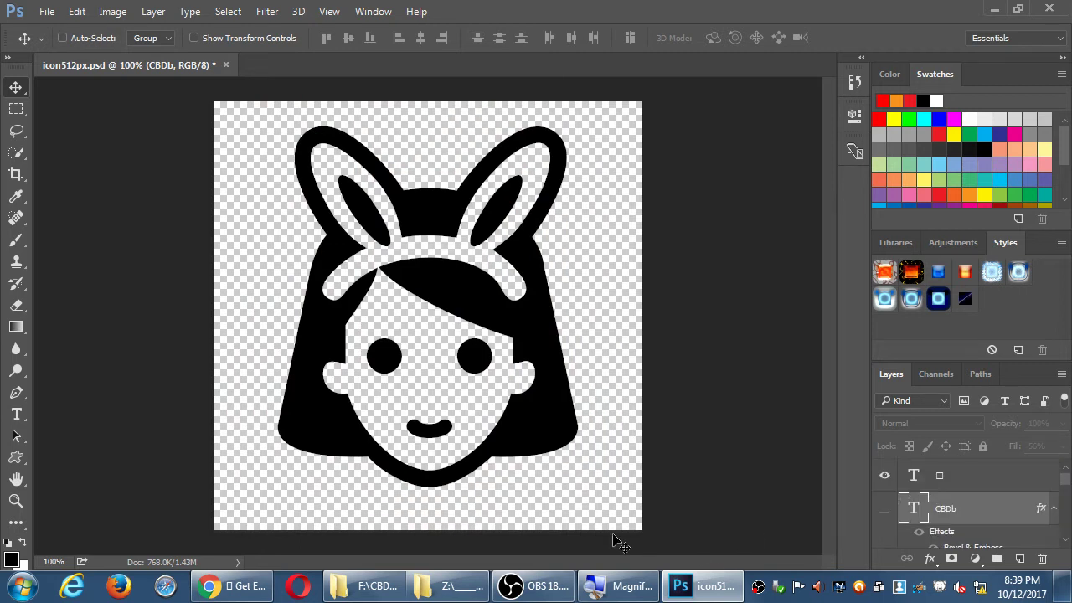
- Switch to Chrome and look through the people and clothing emojis on getemoji.com
{"action": "left_click", "coordinate": [228, 586]}
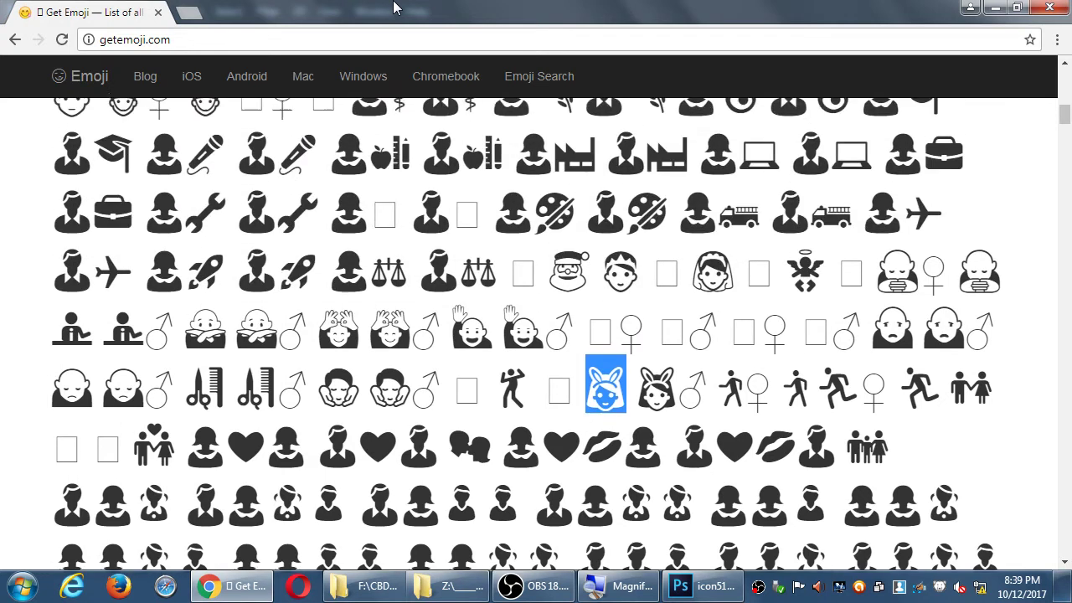
{"action": "key", "text": "Up"}
{"action": "key", "text": "Up"}
{"action": "key", "text": "Up"}
{"action": "key", "text": "Up"}
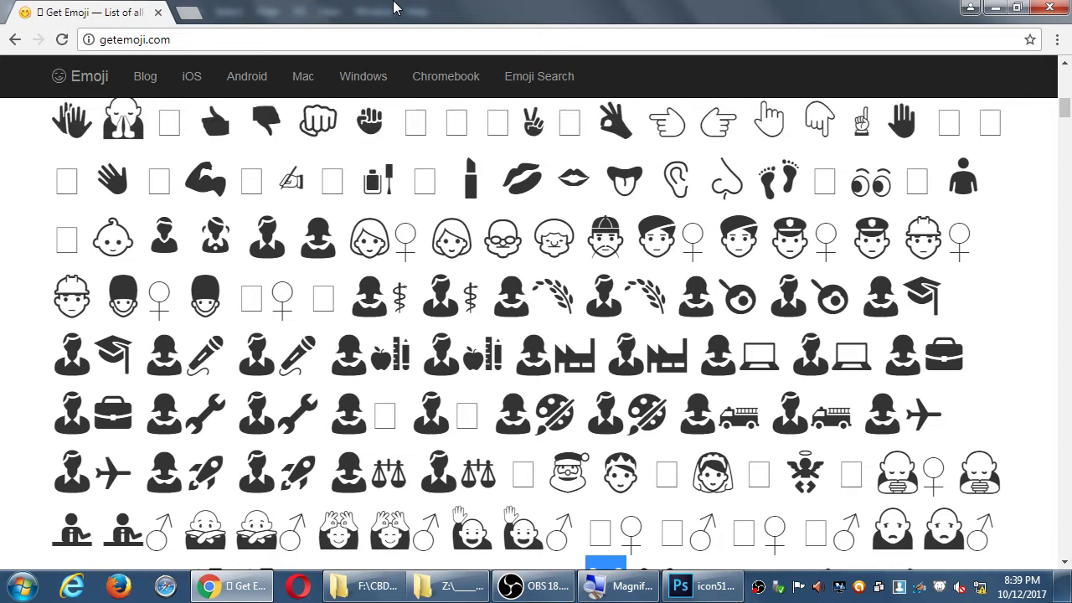
{"action": "key", "text": "Down"}
{"action": "key", "text": "Down"}
{"action": "key", "text": "Down"}
{"action": "key", "text": "Down"}
{"action": "key", "text": "Down"}
{"action": "key", "text": "Down"}
{"action": "key", "text": "Down"}
{"action": "key", "text": "Down"}
{"action": "key", "text": "Down"}
{"action": "key", "text": "Down"}
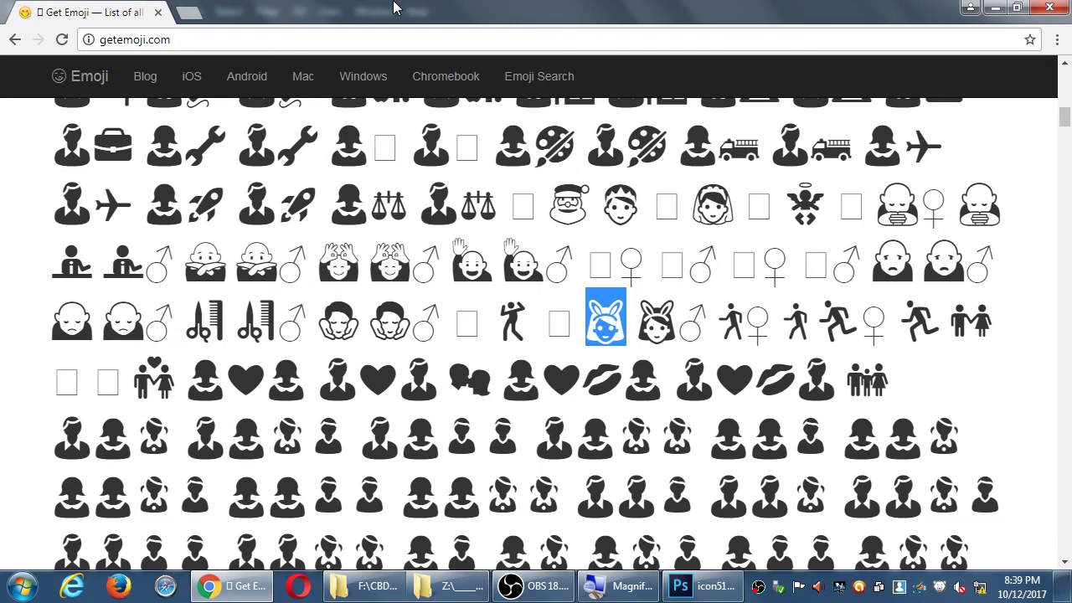
{"action": "key", "text": "Down"}
{"action": "key", "text": "Down"}
{"action": "key", "text": "Down"}
{"action": "key", "text": "Down"}
{"action": "key", "text": "Down"}
{"action": "key", "text": "Down"}
{"action": "key", "text": "Down"}
{"action": "key", "text": "Down"}
{"action": "key", "text": "Down"}
{"action": "key", "text": "Down"}
{"action": "key", "text": "Down"}
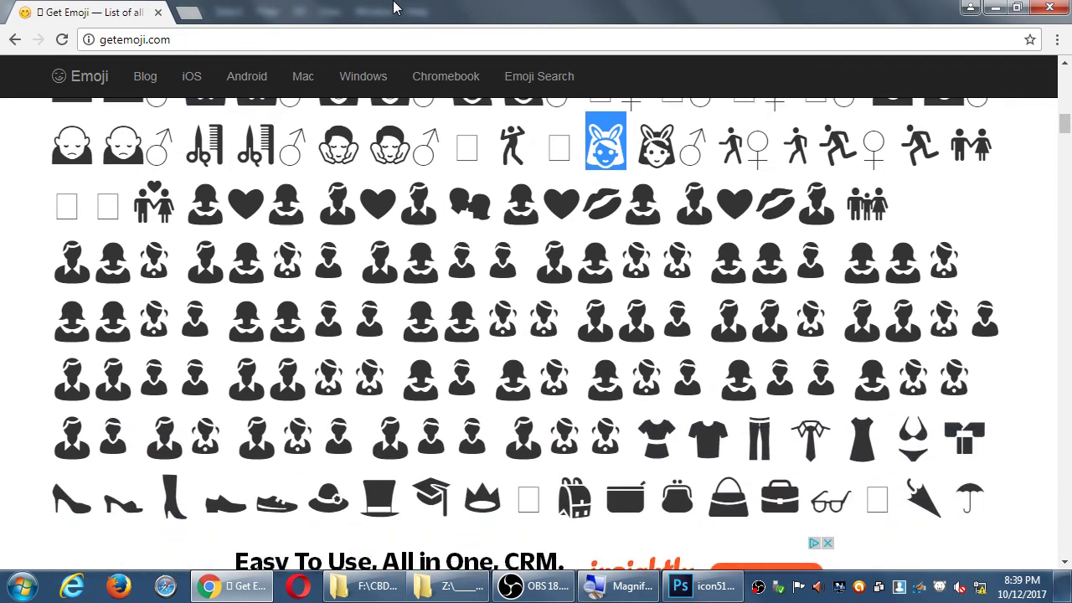
- Examine the Pale Emojis section, magnifying the screen to see which characters render as empty boxes
{"action": "key", "text": "Down"}
{"action": "key", "text": "Down"}
{"action": "key", "text": "Down"}
{"action": "key", "text": "Down"}
{"action": "key", "text": "Down"}
{"action": "key", "text": "Down"}
{"action": "key", "text": "Down"}
{"action": "key", "text": "Down"}
{"action": "key", "text": "Down"}
{"action": "key", "text": "Down"}
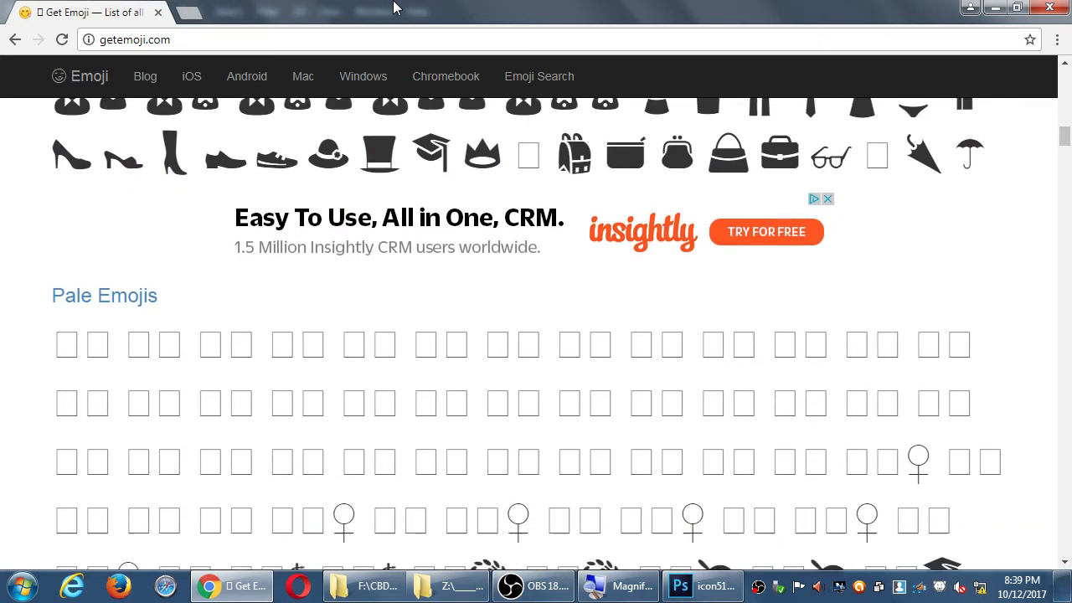
{"action": "key", "text": "Down"}
{"action": "key", "text": "Down"}
{"action": "key", "text": "Down"}
{"action": "key", "text": "Down"}
{"action": "key", "text": "Down"}
{"action": "key", "text": "Down"}
{"action": "key", "text": "Down"}
{"action": "key", "text": "Down"}
{"action": "key", "text": "Down"}
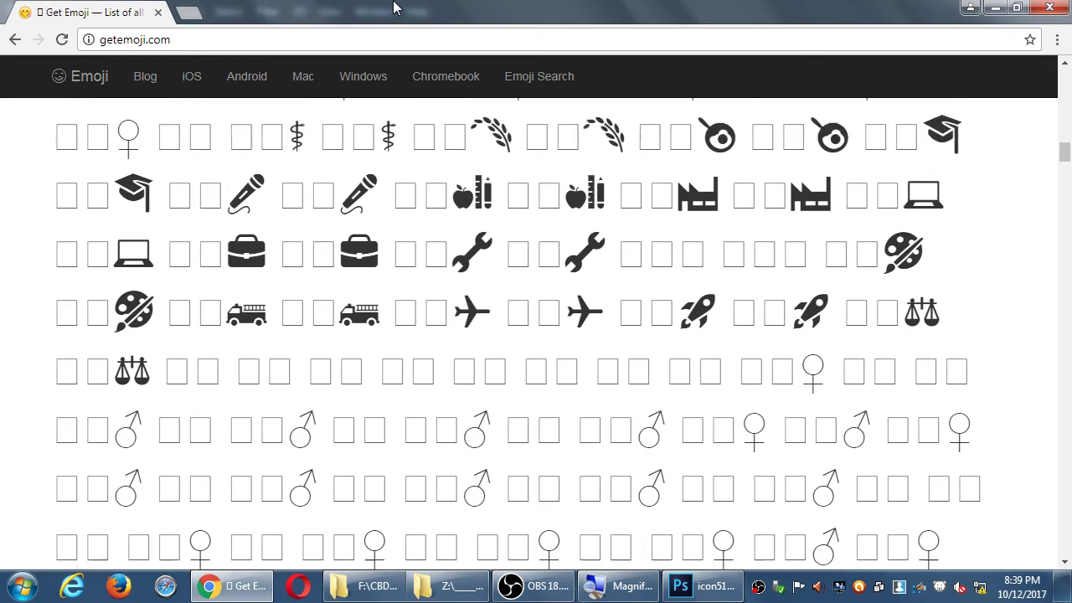
{"action": "key", "text": "Up"}
{"action": "key", "text": "Up"}
{"action": "key", "text": "Up"}
{"action": "key", "text": "Up"}
{"action": "key", "text": "super+plus"}
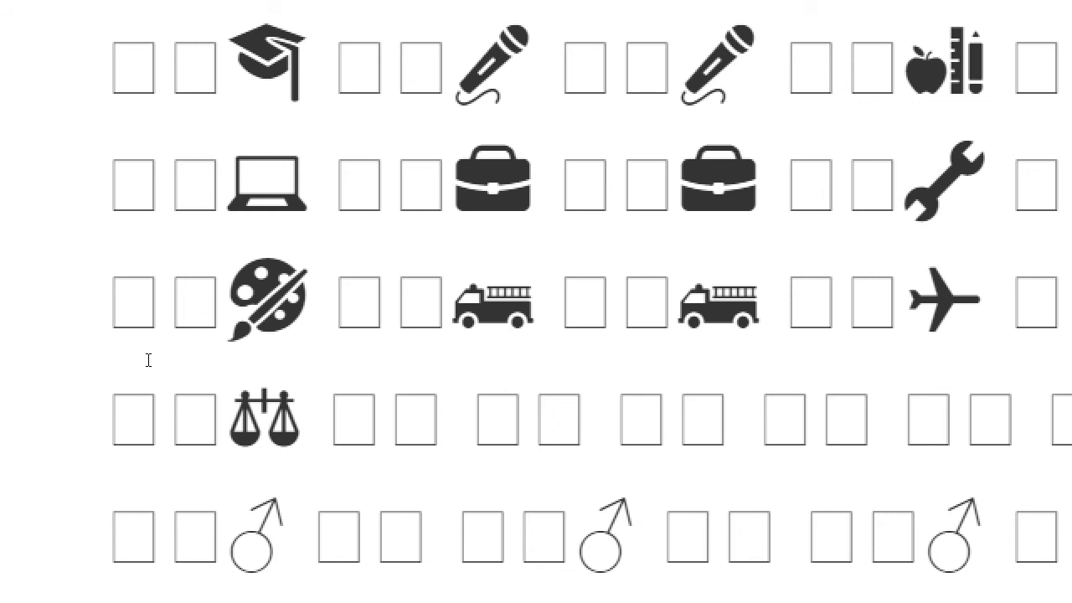
{"action": "key", "text": "super+minus"}
- Look through the remaining skin-tone emoji sections and the animals and nature emojis on getemoji.com
{"action": "scroll", "coordinate": [455, 362], "scroll_direction": "down", "scroll_amount": 5}
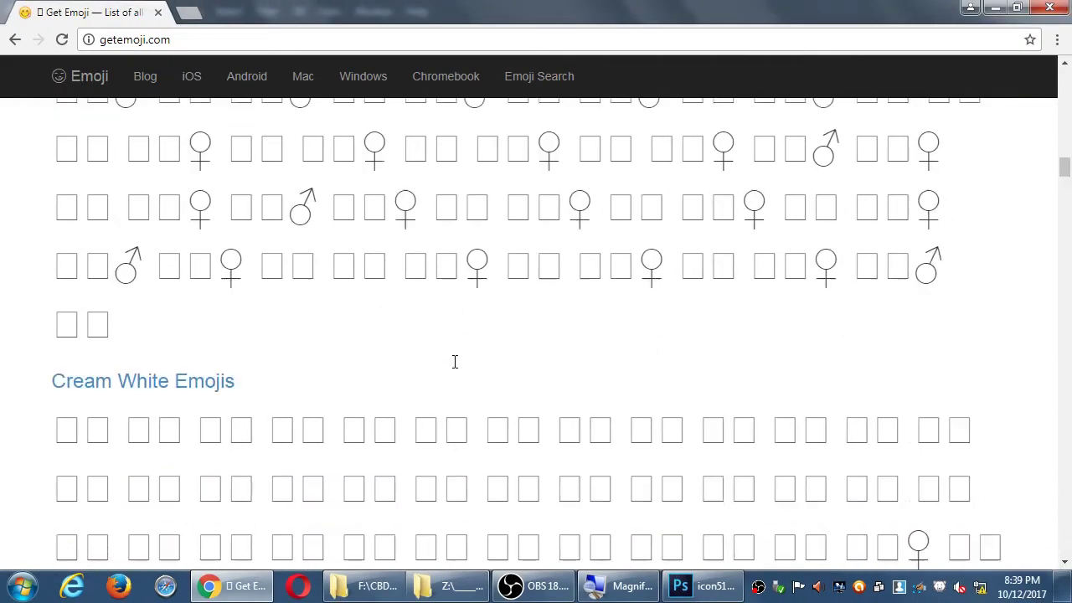
{"action": "scroll", "coordinate": [455, 362], "scroll_direction": "down", "scroll_amount": 10}
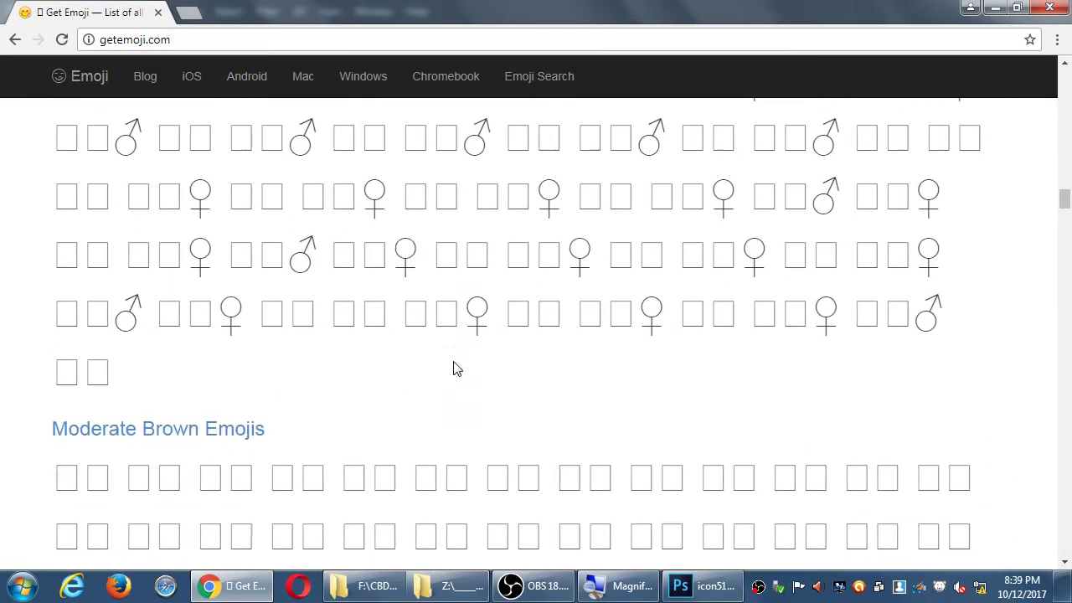
{"action": "scroll", "coordinate": [454, 368], "scroll_direction": "down", "scroll_amount": 15}
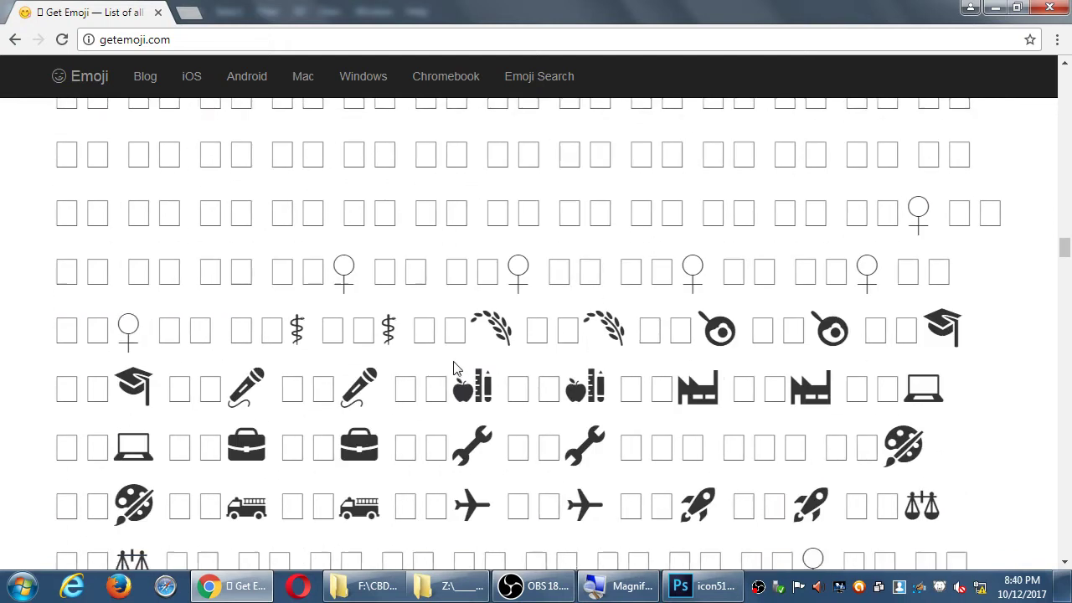
{"action": "scroll", "coordinate": [454, 368], "scroll_direction": "down", "scroll_amount": 15}
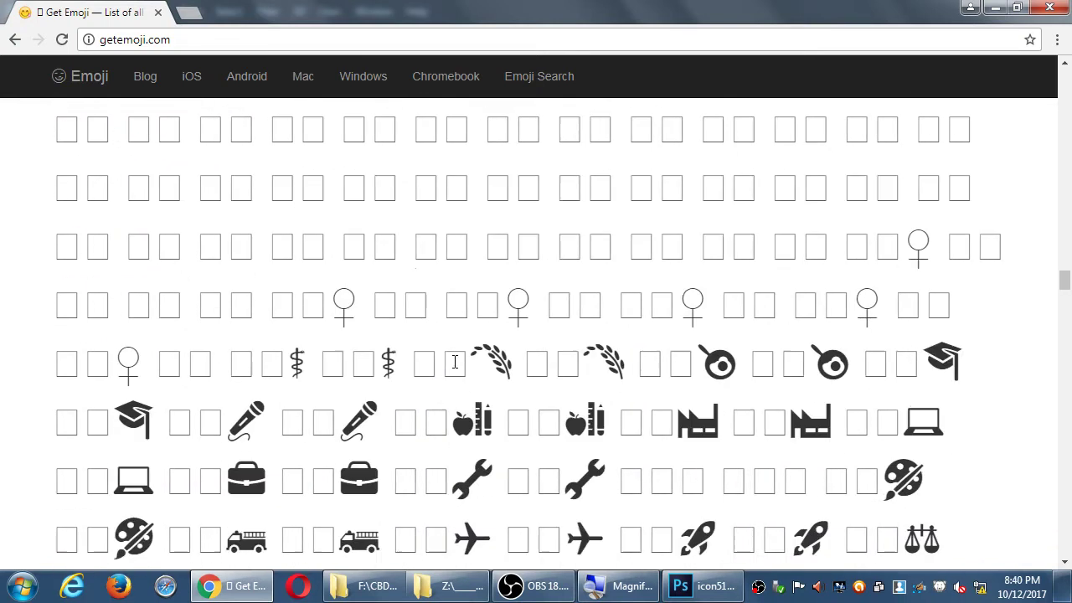
{"action": "scroll", "coordinate": [455, 362], "scroll_direction": "down", "scroll_amount": 2}
{"action": "scroll", "coordinate": [455, 362], "scroll_direction": "down", "scroll_amount": 15}
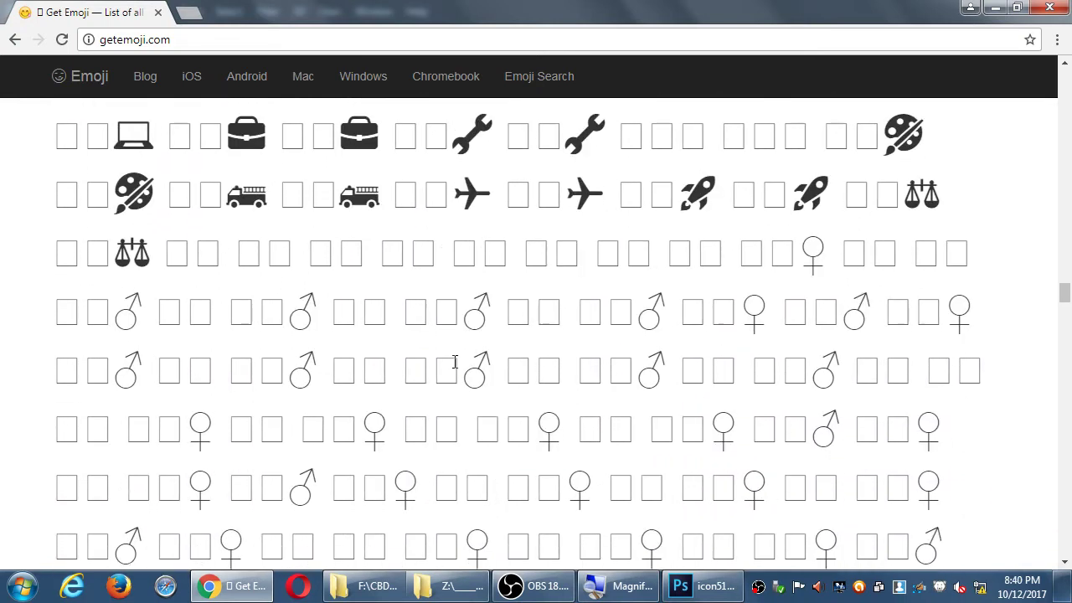
{"action": "scroll", "coordinate": [454, 362], "scroll_direction": "up", "scroll_amount": 1}
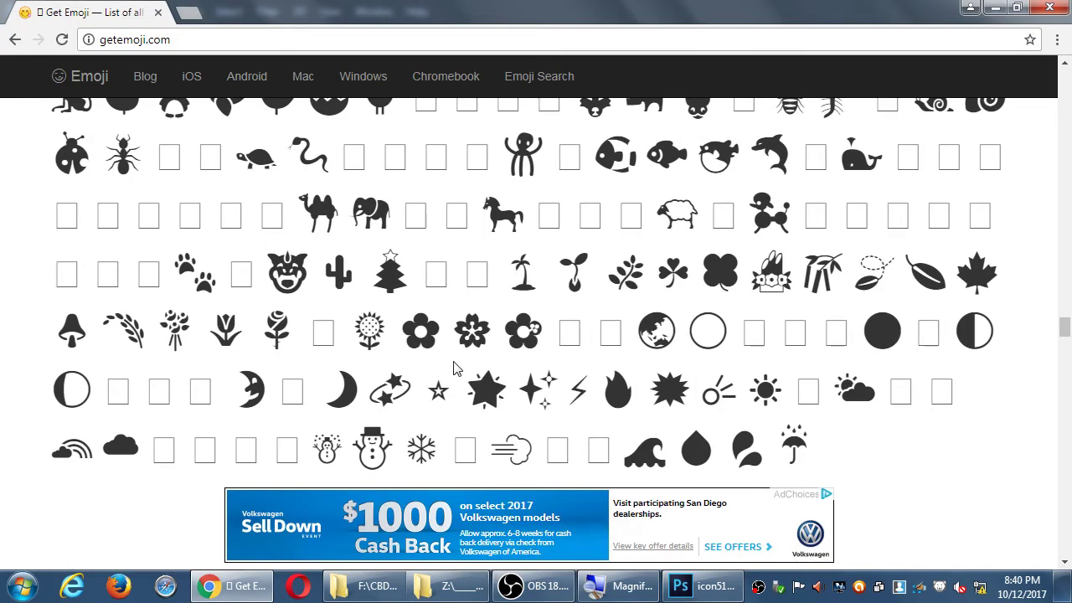
{"action": "scroll", "coordinate": [624, 297], "scroll_direction": "up", "scroll_amount": 2}
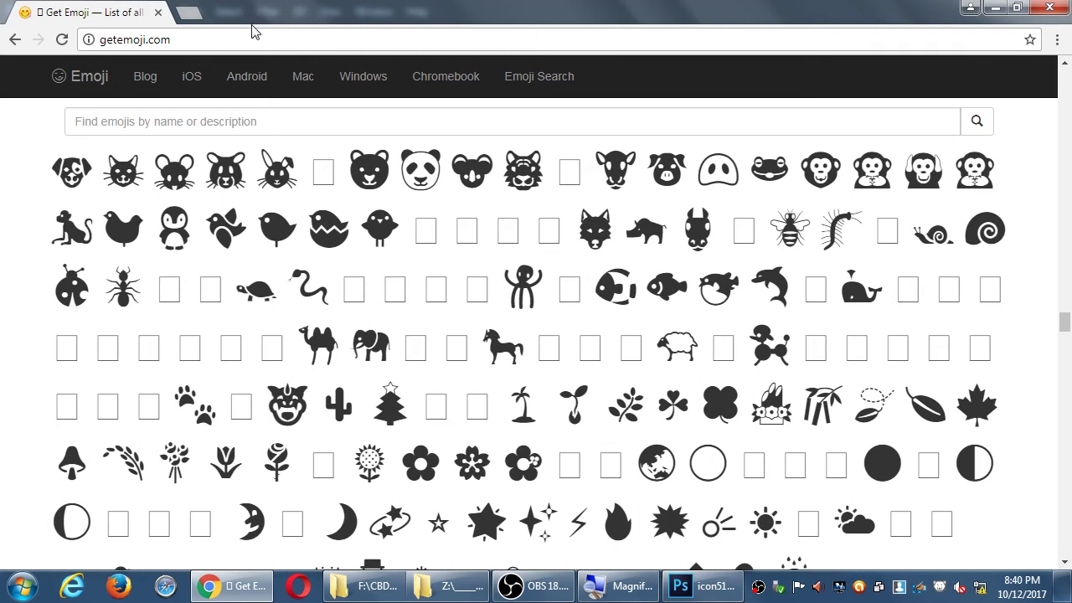
- Open emojione.com in a new browser tab
{"action": "left_click", "coordinate": [189, 12]}
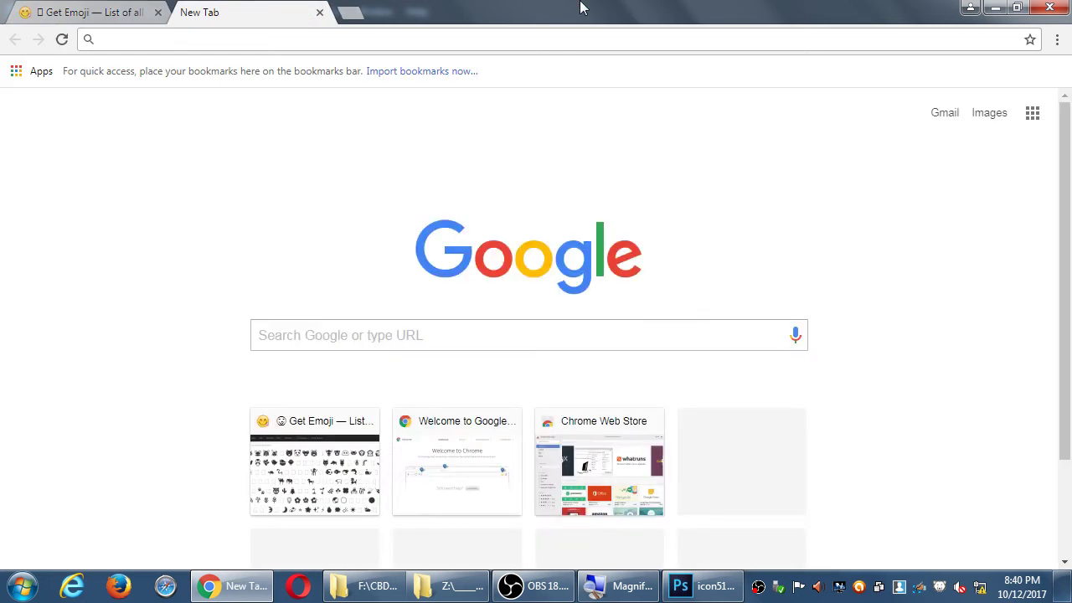
{"action": "type", "text": "emojione.co"}
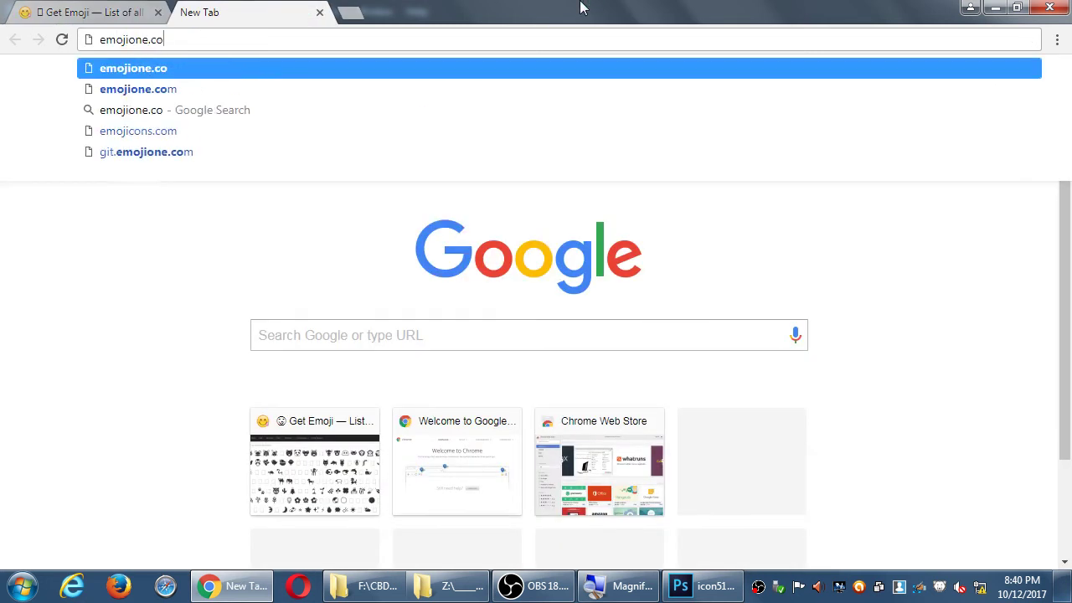
{"action": "type", "text": "m"}
{"action": "key", "text": "Return"}
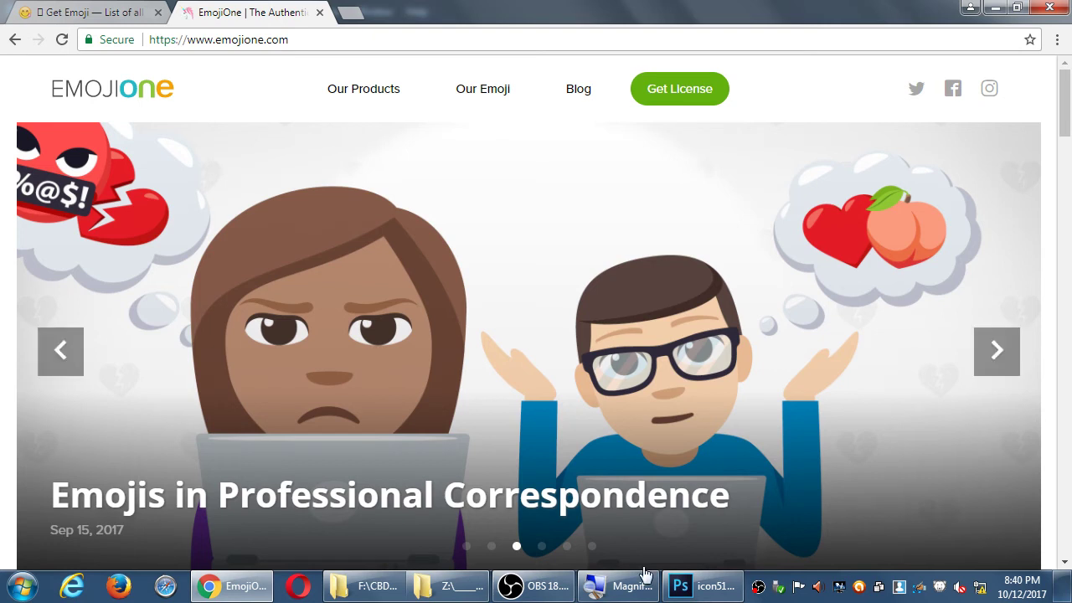
- Look over the EmojiOne home page, including the Emoji Gallery, Featured Products and Sticker Packs sections
{"action": "scroll", "coordinate": [667, 333], "scroll_direction": "down", "scroll_amount": 5}
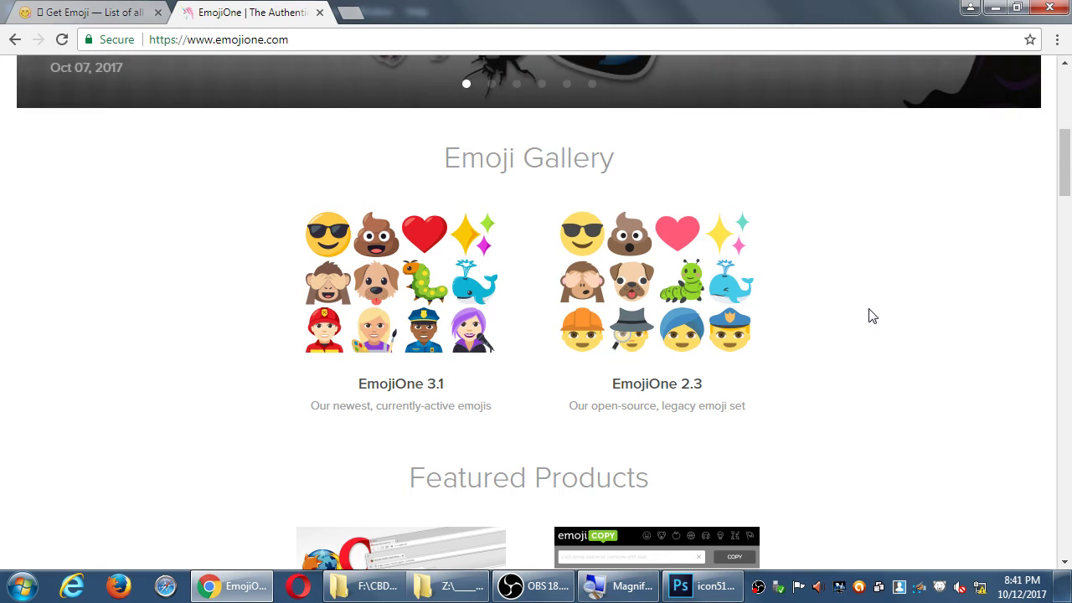
{"action": "scroll", "coordinate": [840, 276], "scroll_direction": "down", "scroll_amount": 9}
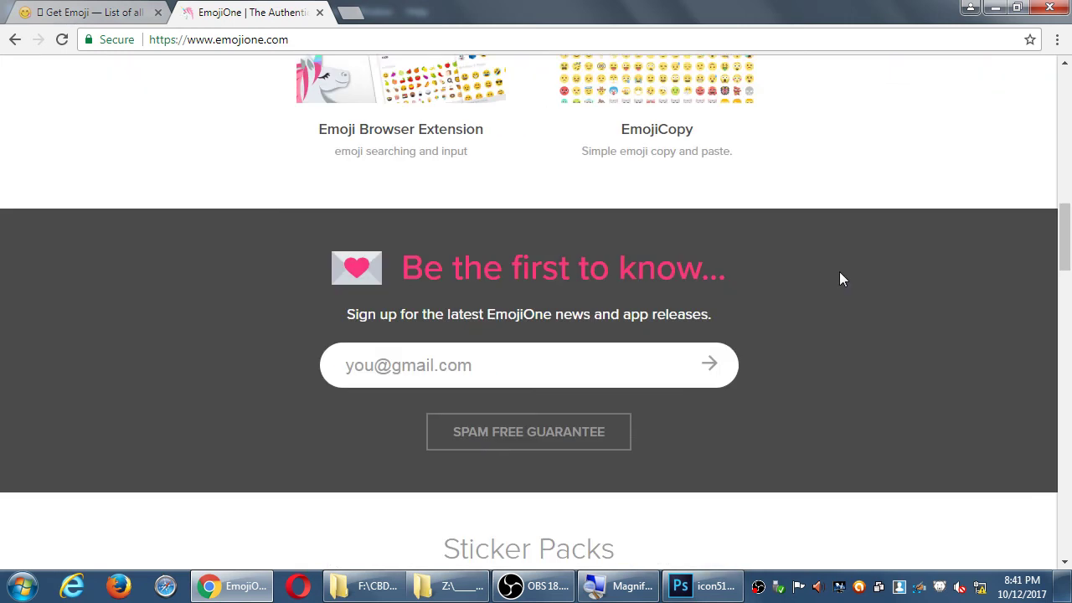
{"action": "scroll", "coordinate": [842, 271], "scroll_direction": "down", "scroll_amount": 2}
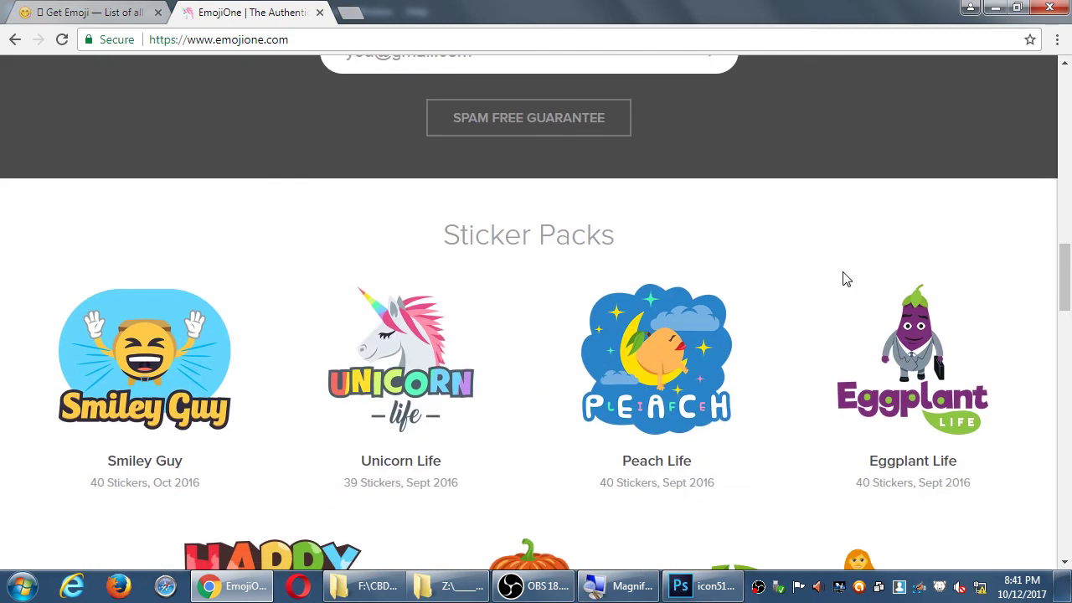
{"action": "scroll", "coordinate": [844, 279], "scroll_direction": "down", "scroll_amount": 3}
{"action": "scroll", "coordinate": [844, 279], "scroll_direction": "up", "scroll_amount": 8}
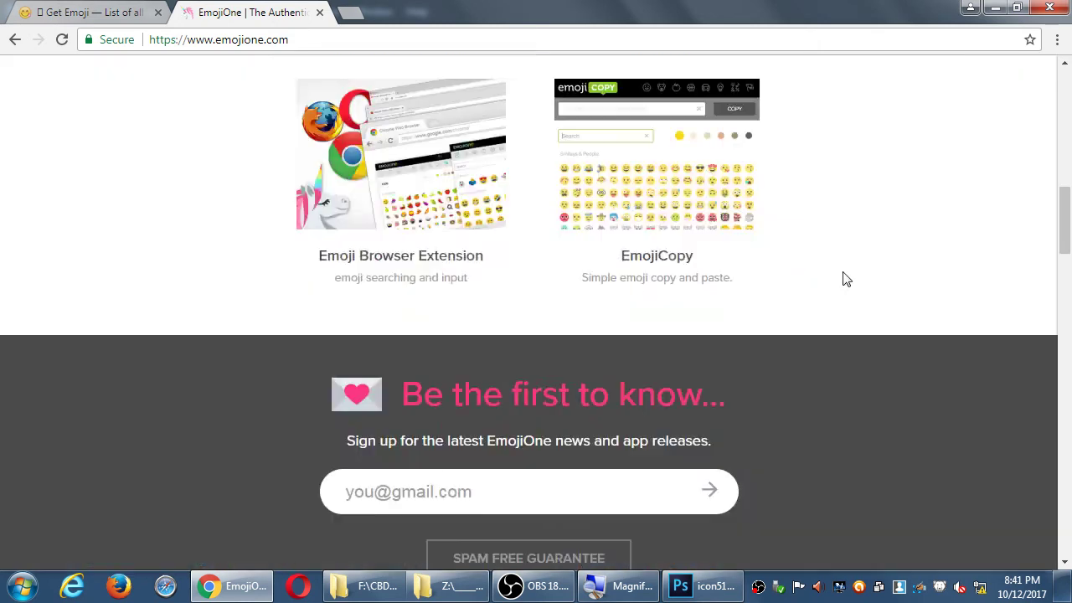
{"action": "scroll", "coordinate": [846, 279], "scroll_direction": "up", "scroll_amount": 10}
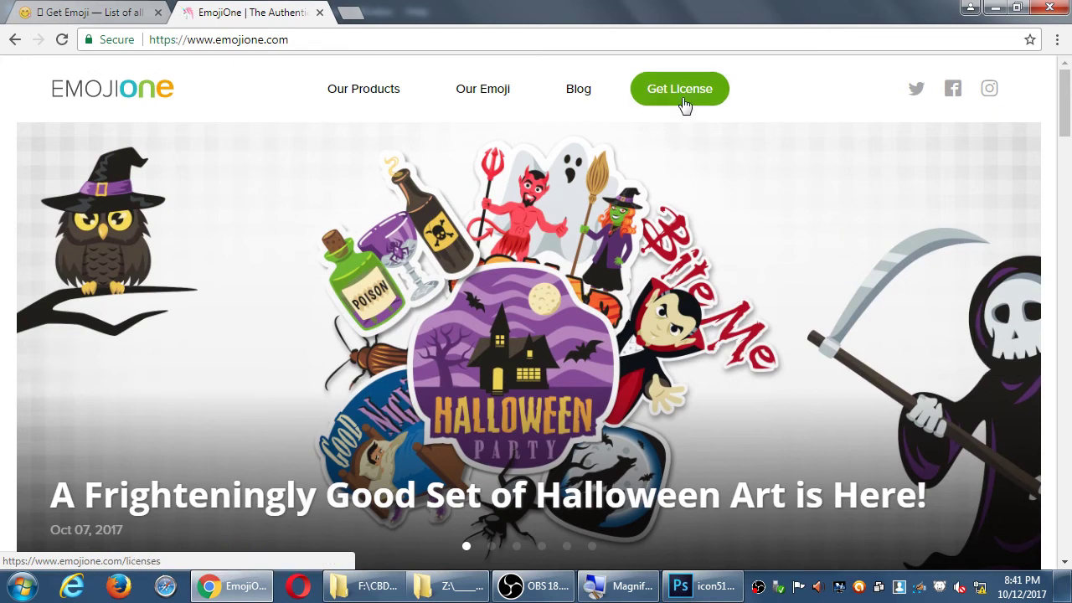
{"action": "scroll", "coordinate": [778, 333], "scroll_direction": "down", "scroll_amount": 4}
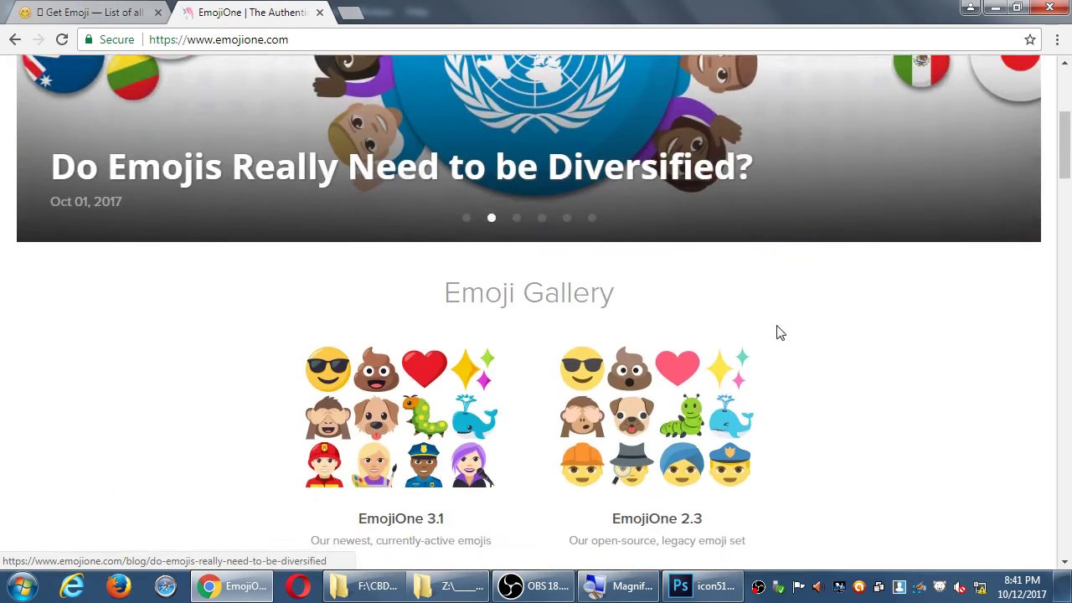
{"action": "scroll", "coordinate": [778, 333], "scroll_direction": "down", "scroll_amount": 1}
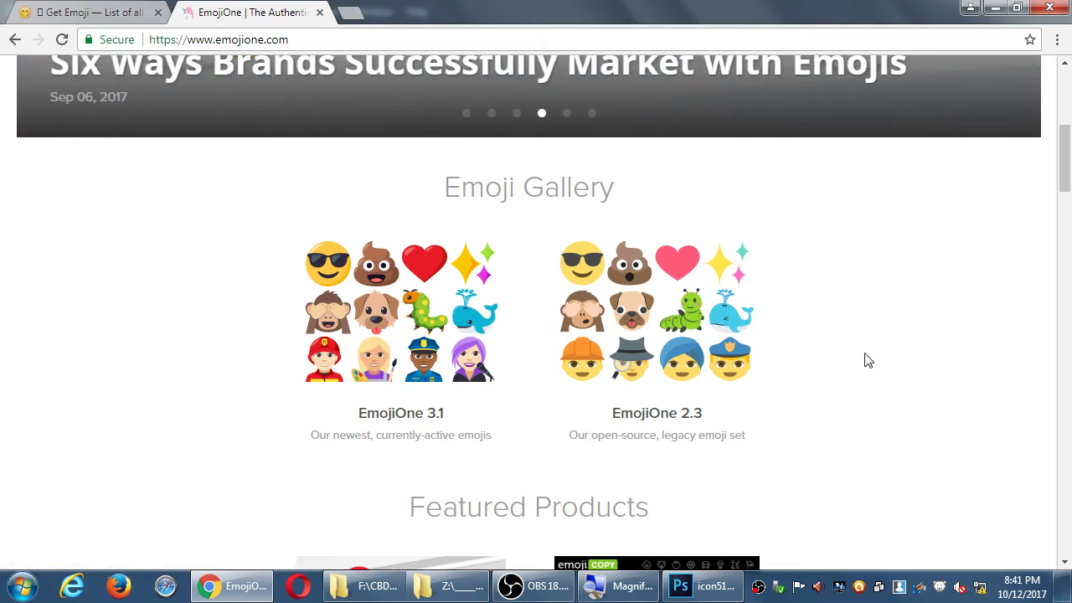
- Open the EmojiOne 2.3 gallery and browse its Smileys & People emojis
{"action": "left_click", "coordinate": [691, 314]}
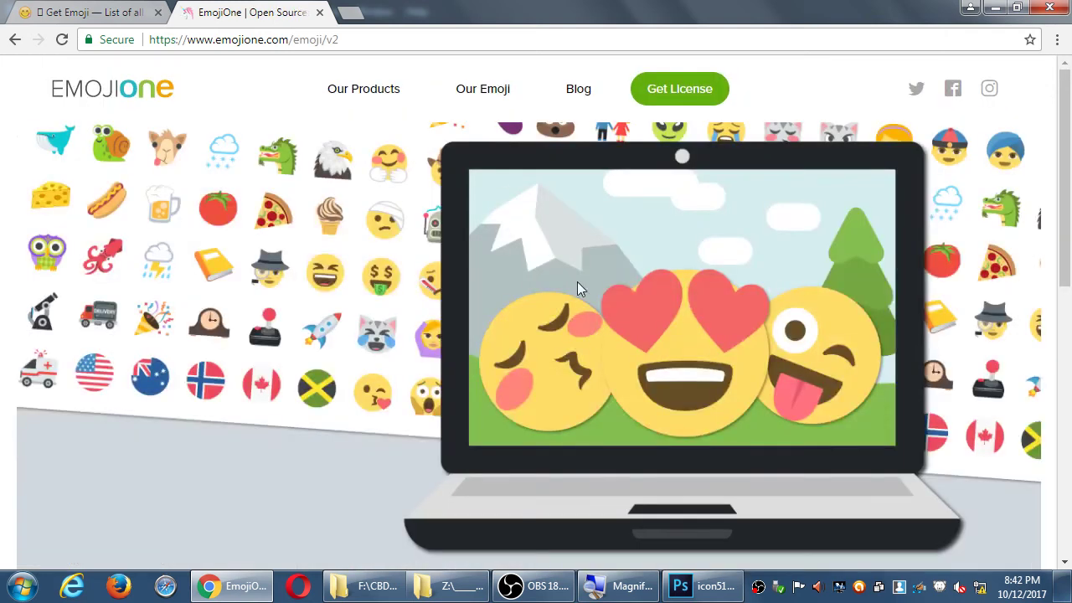
{"action": "scroll", "coordinate": [519, 248], "scroll_direction": "down", "scroll_amount": 5}
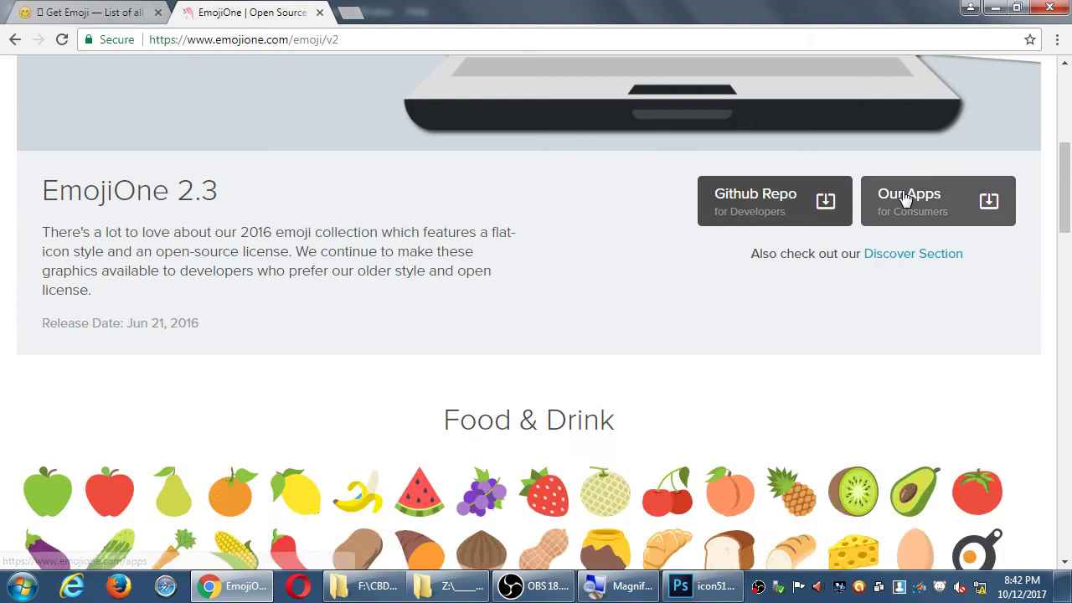
{"action": "scroll", "coordinate": [526, 331], "scroll_direction": "down", "scroll_amount": 3}
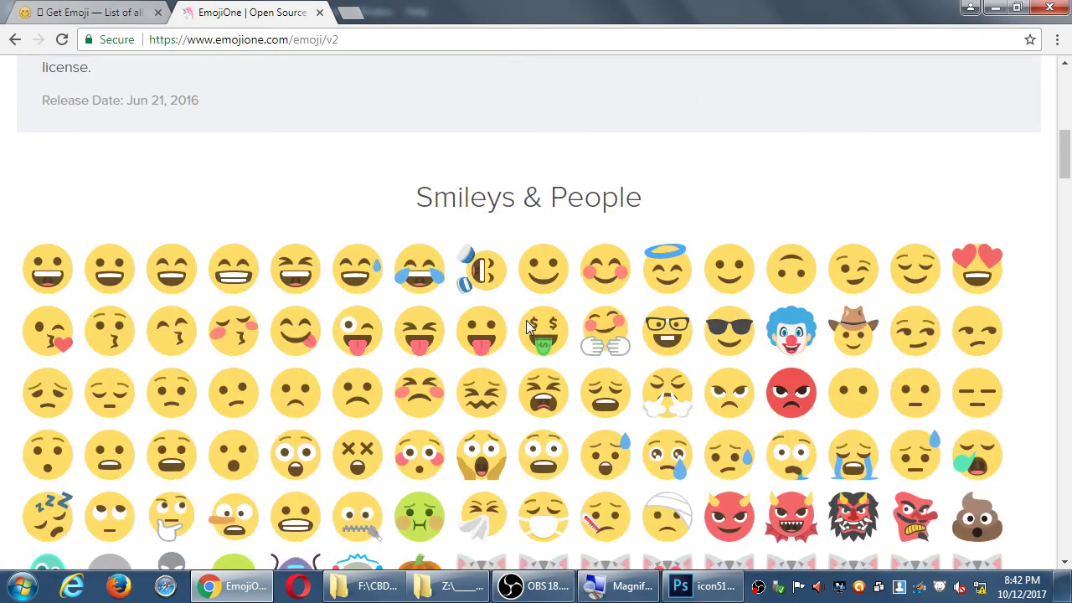
{"action": "scroll", "coordinate": [584, 327], "scroll_direction": "down", "scroll_amount": 1}
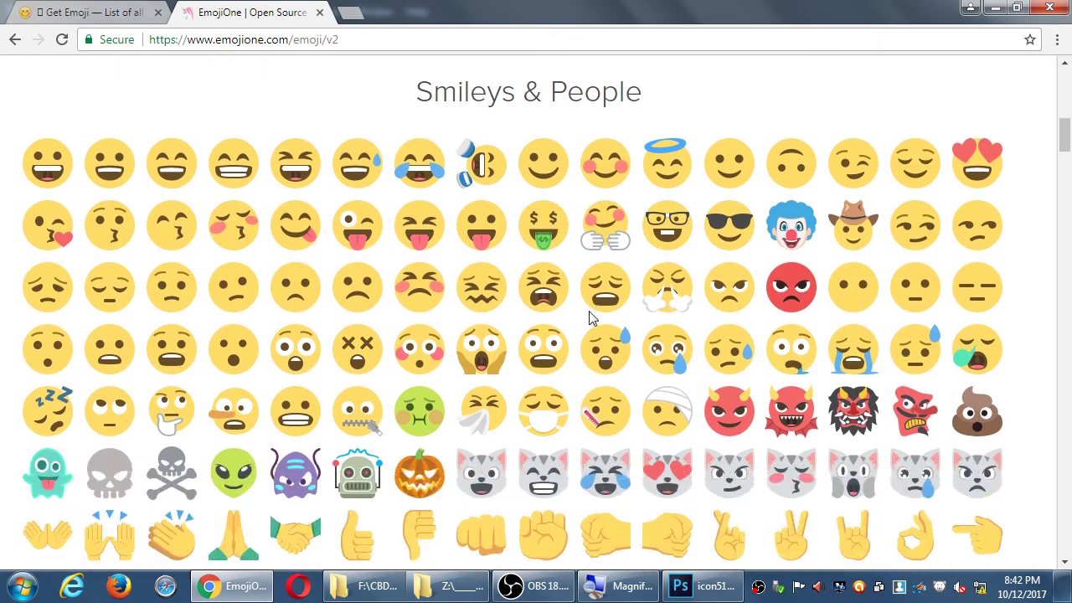
{"action": "scroll", "coordinate": [594, 318], "scroll_direction": "down", "scroll_amount": 3}
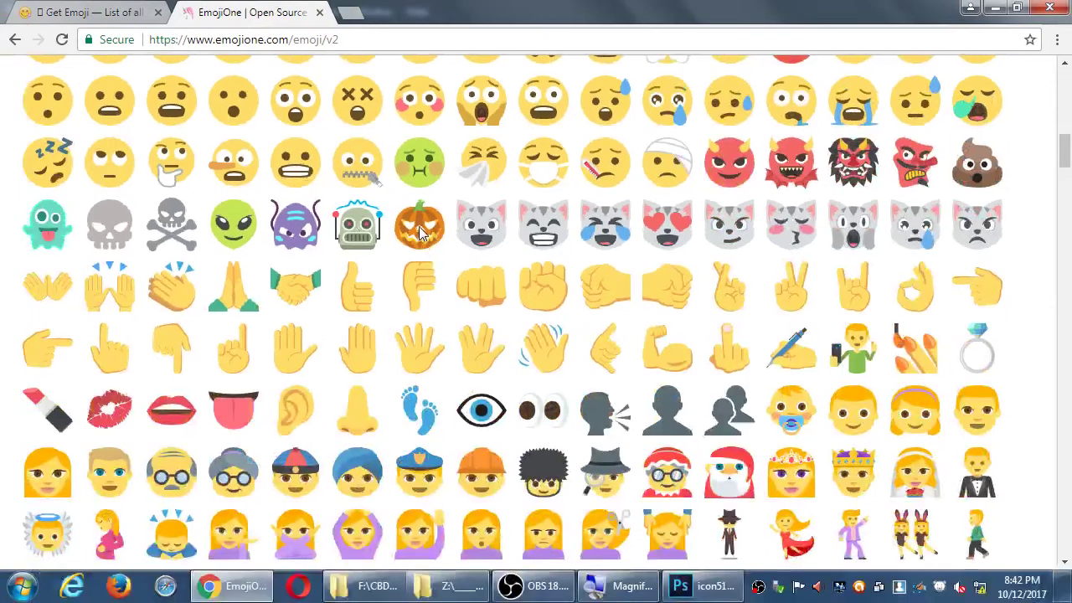
- Try to copy the gallery emojis from the skull to the jack-o'-lantern and paste them into a new tab's address bar
{"action": "right_click", "coordinate": [419, 233]}
{"action": "left_click", "coordinate": [402, 228]}
{"action": "left_click_drag", "start_coordinate": [79, 224], "coordinate": [442, 239]}
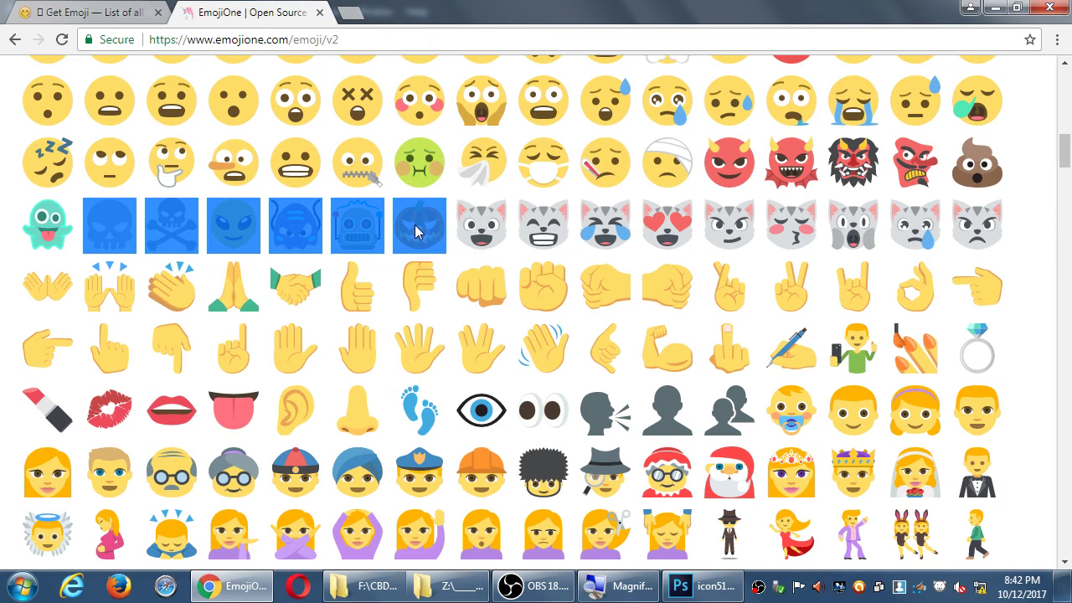
{"action": "right_click", "coordinate": [416, 230]}
{"action": "left_click", "coordinate": [444, 345]}
{"action": "left_click", "coordinate": [356, 15]}
{"action": "right_click", "coordinate": [330, 39]}
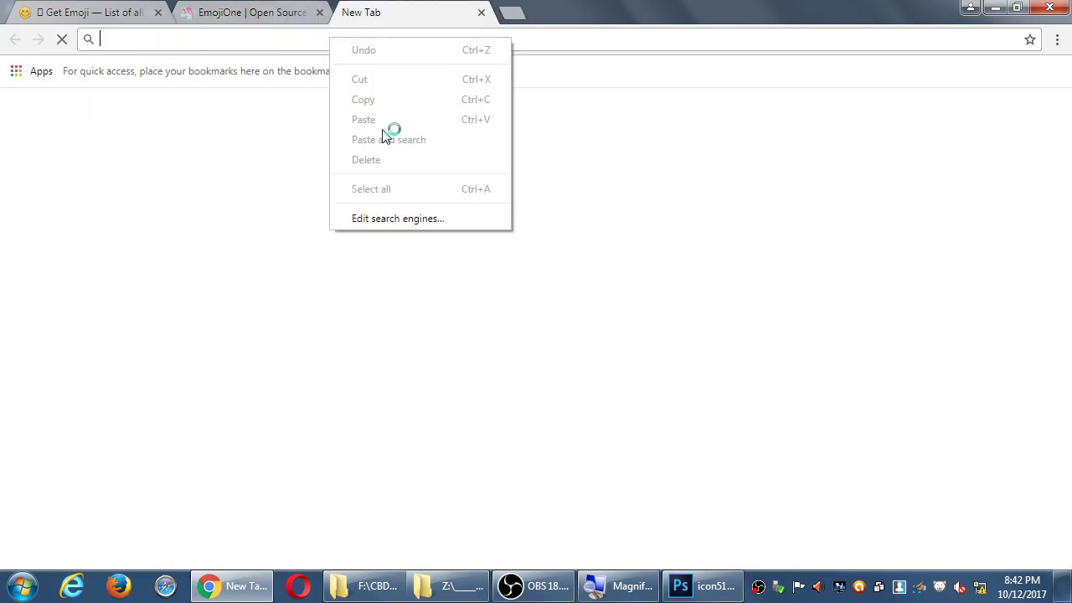
{"action": "left_click", "coordinate": [316, 31]}
{"action": "left_click", "coordinate": [252, 13]}
- Open the Our Apps page linked from the EmojiOne 2.3 description
{"action": "scroll", "coordinate": [559, 333], "scroll_direction": "down", "scroll_amount": 10}
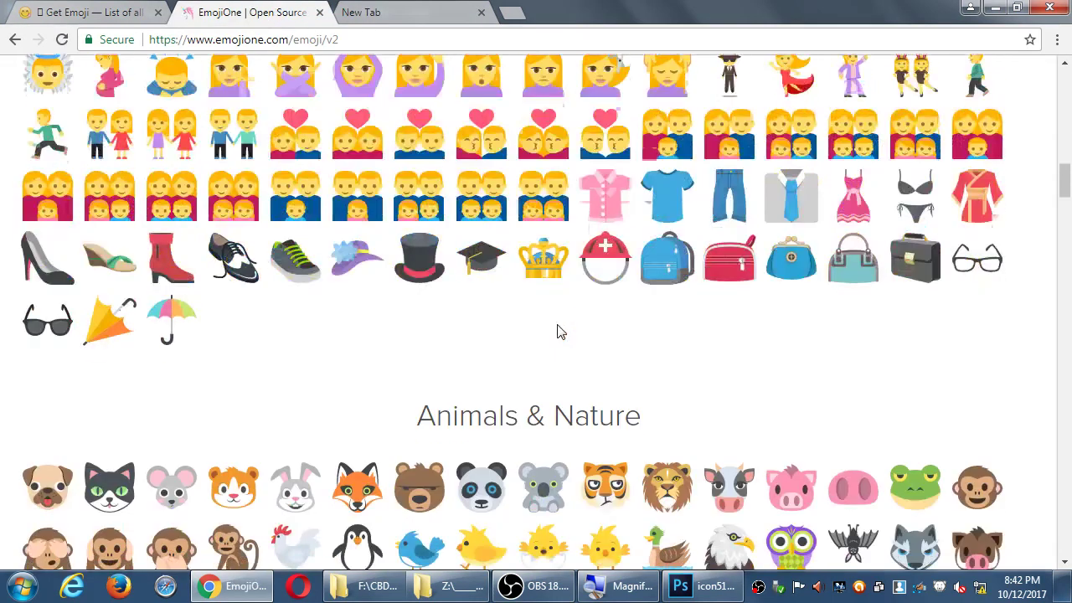
{"action": "scroll", "coordinate": [558, 326], "scroll_direction": "up", "scroll_amount": 15}
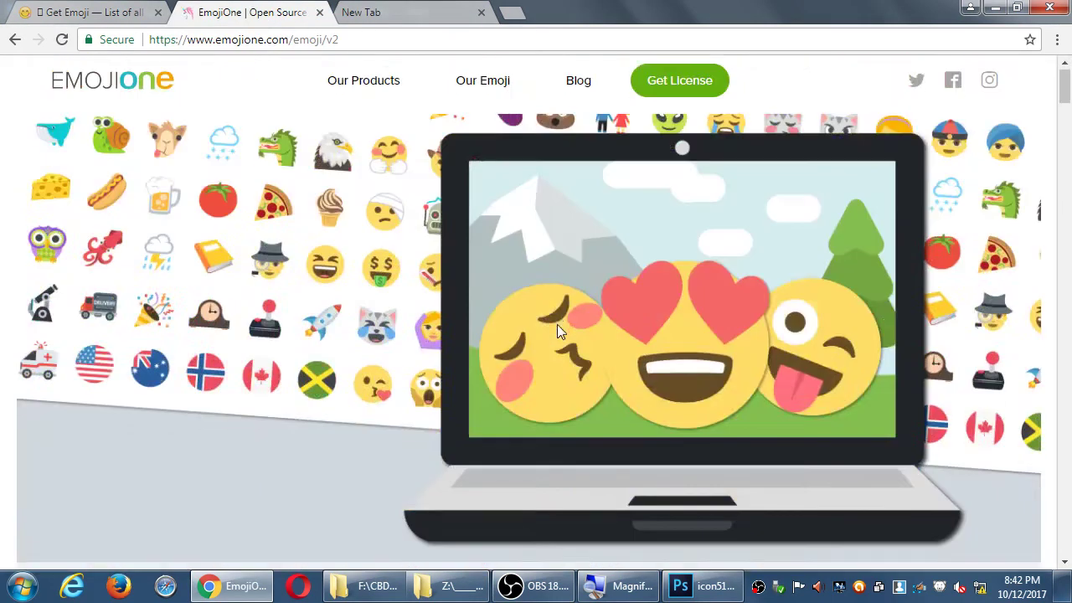
{"action": "scroll", "coordinate": [558, 327], "scroll_direction": "down", "scroll_amount": 4}
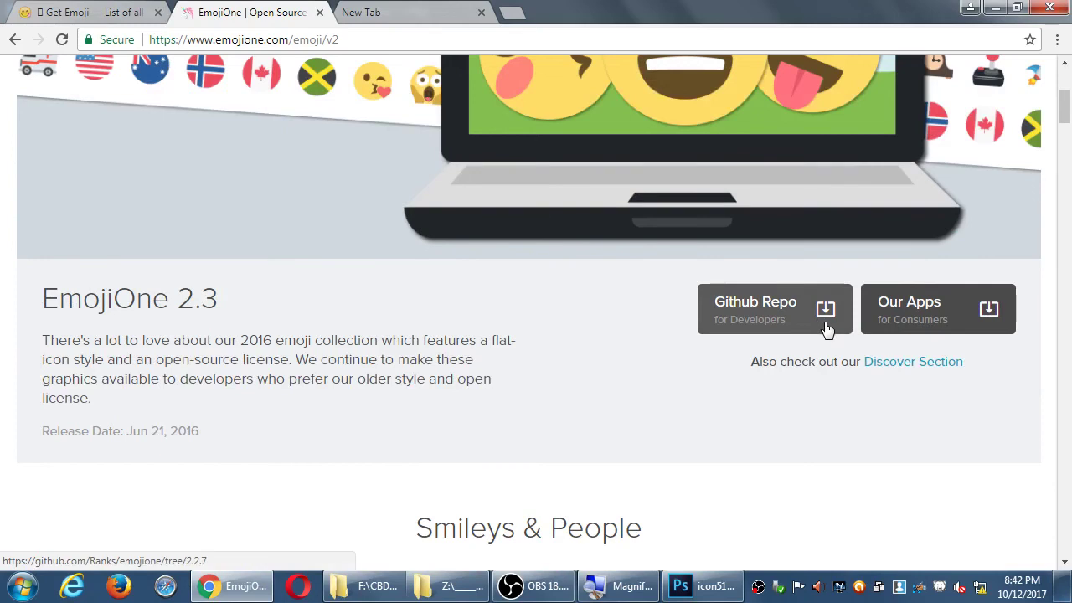
{"action": "left_click", "coordinate": [888, 309]}
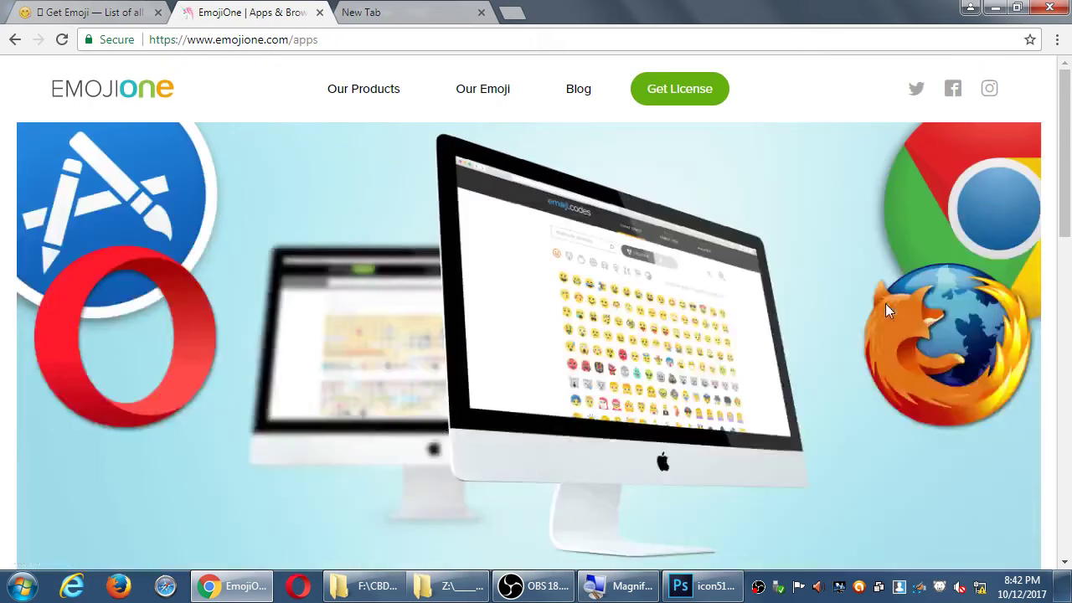
- Look over the listed EmojiOne products and open the EmojiCopy web app
{"action": "scroll", "coordinate": [705, 362], "scroll_direction": "down", "scroll_amount": 4}
{"action": "scroll", "coordinate": [703, 363], "scroll_direction": "down", "scroll_amount": 3}
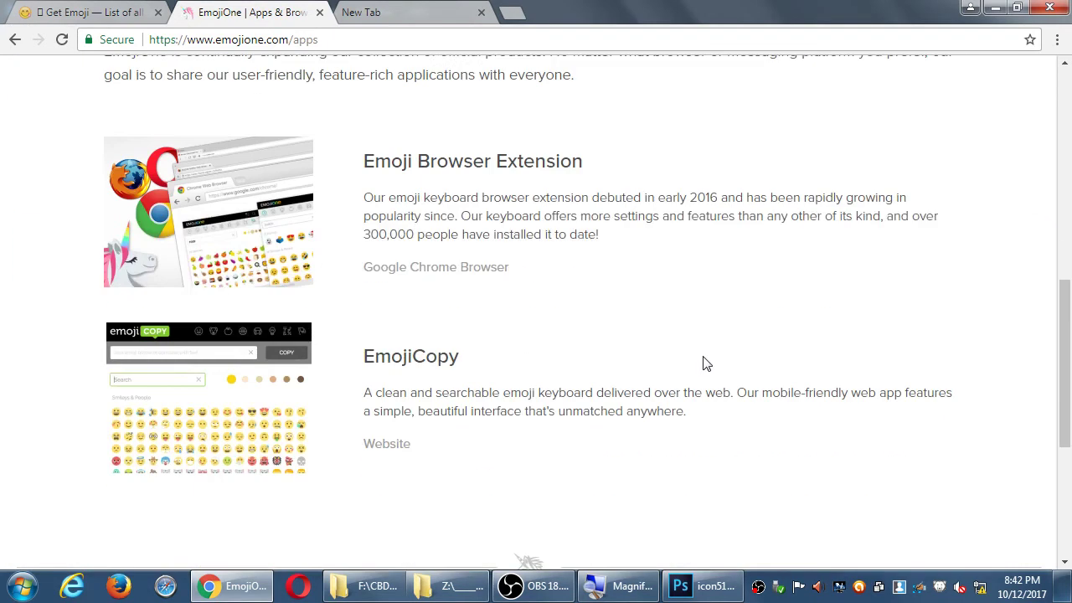
{"action": "scroll", "coordinate": [703, 363], "scroll_direction": "up", "scroll_amount": 1}
{"action": "scroll", "coordinate": [703, 362], "scroll_direction": "down", "scroll_amount": 3}
{"action": "scroll", "coordinate": [704, 363], "scroll_direction": "up", "scroll_amount": 2}
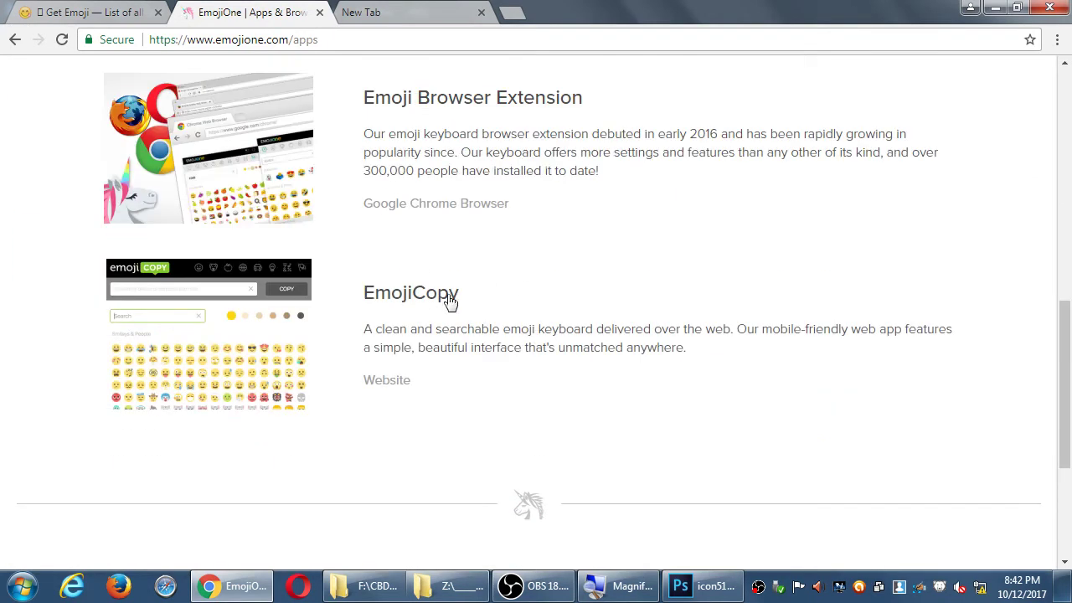
{"action": "left_click", "coordinate": [421, 297]}
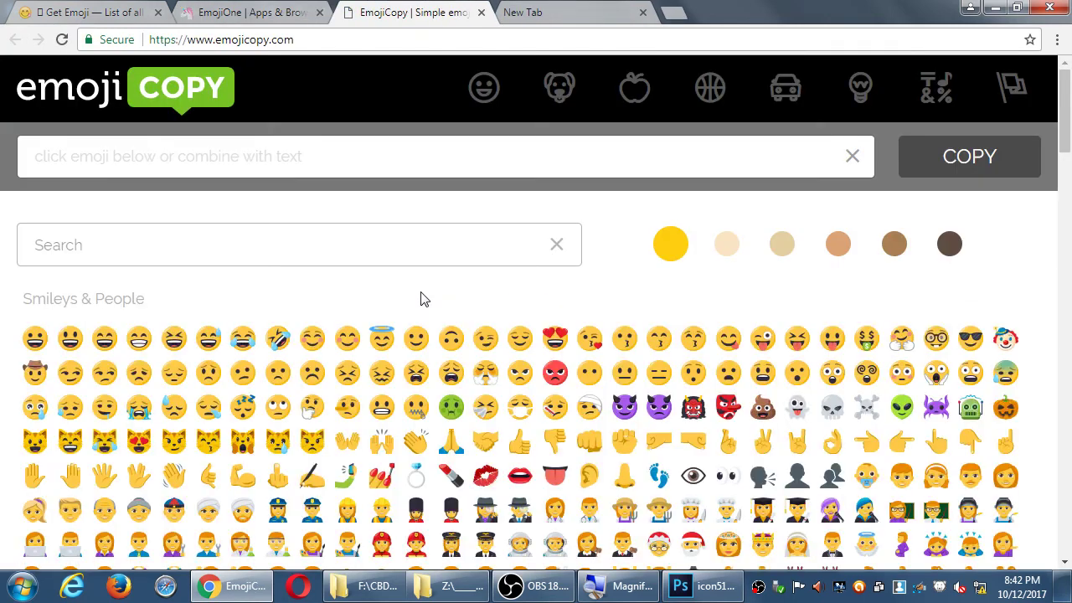
- Add the monocle face emoji from Smileys & People to the EmojiCopy text and copy it to the clipboard
{"action": "scroll", "coordinate": [436, 347], "scroll_direction": "down", "scroll_amount": 3}
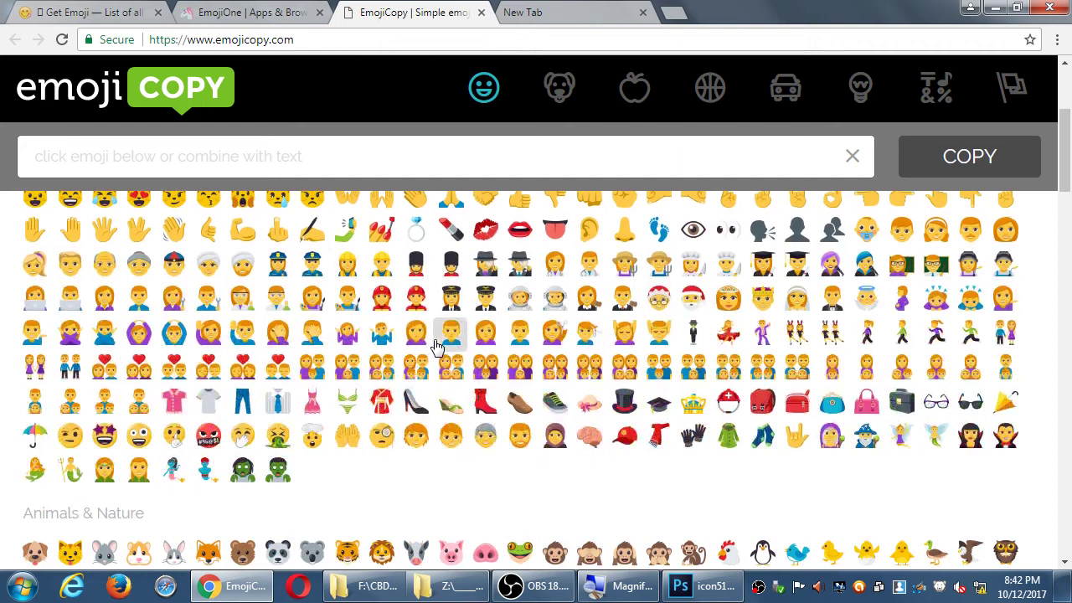
{"action": "left_click", "coordinate": [379, 437]}
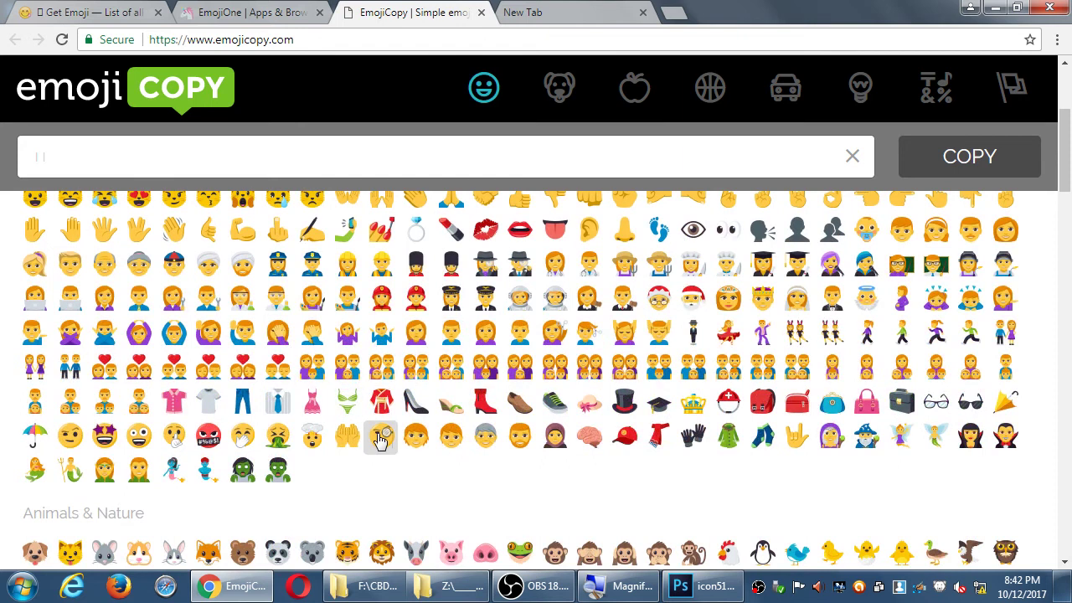
{"action": "scroll", "coordinate": [379, 438], "scroll_direction": "up", "scroll_amount": 3}
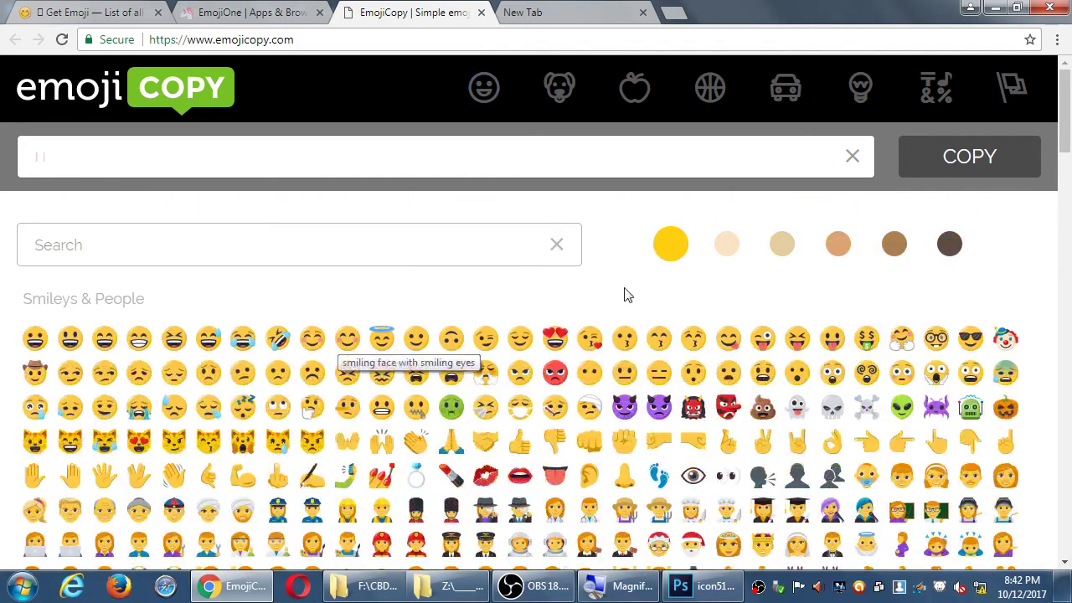
{"action": "left_click", "coordinate": [969, 158]}
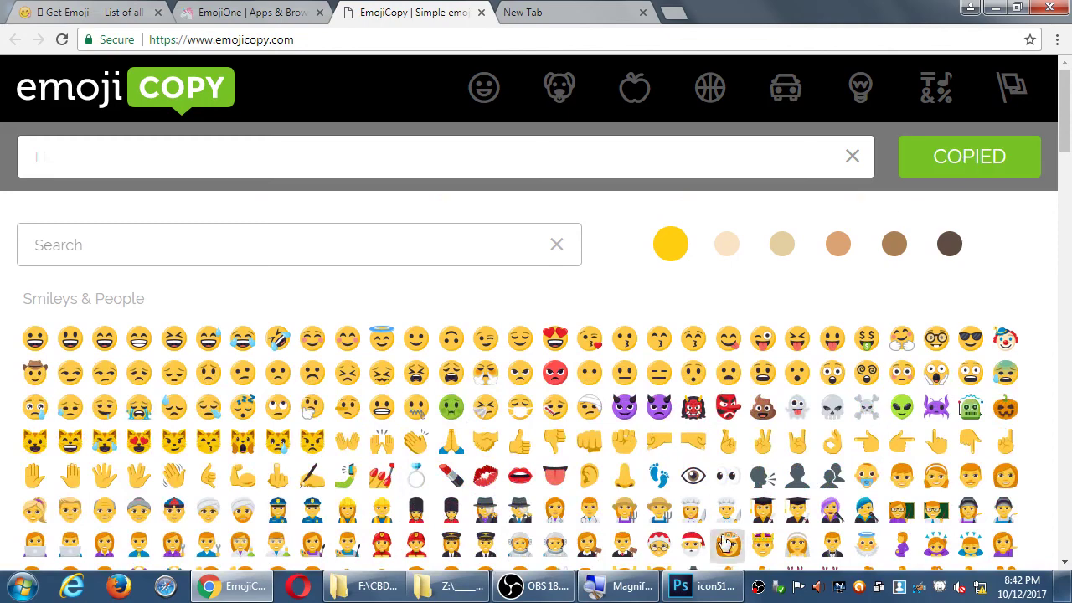
- Switch to Photoshop, hide the bunny-eared girl emoji layer and select the topmost text layer
{"action": "left_click", "coordinate": [706, 589]}
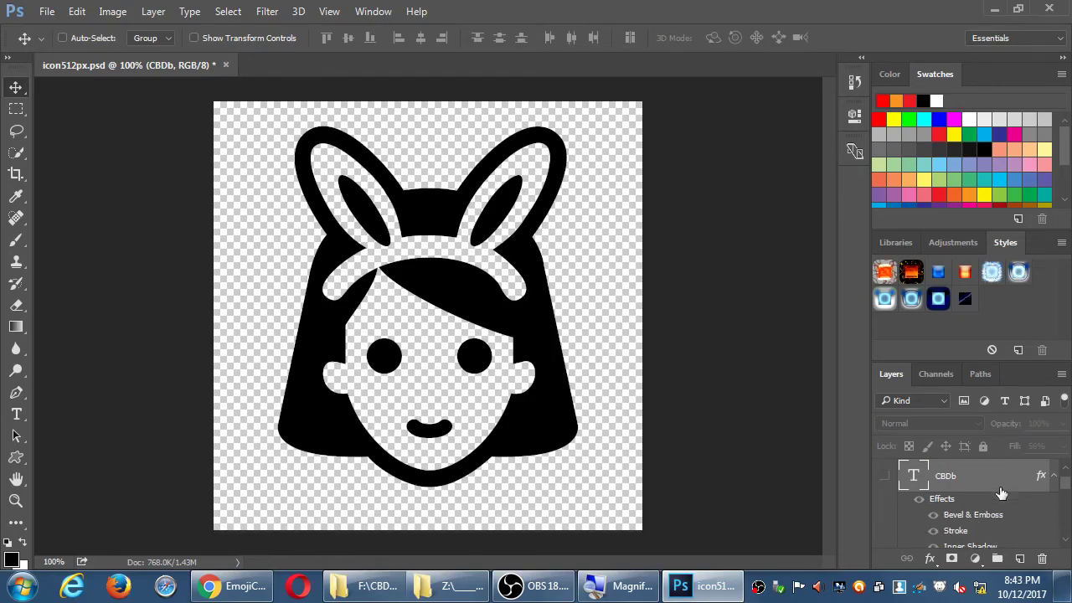
{"action": "scroll", "coordinate": [988, 490], "scroll_direction": "up", "scroll_amount": 1}
{"action": "left_click", "coordinate": [884, 475]}
{"action": "left_click", "coordinate": [946, 476]}
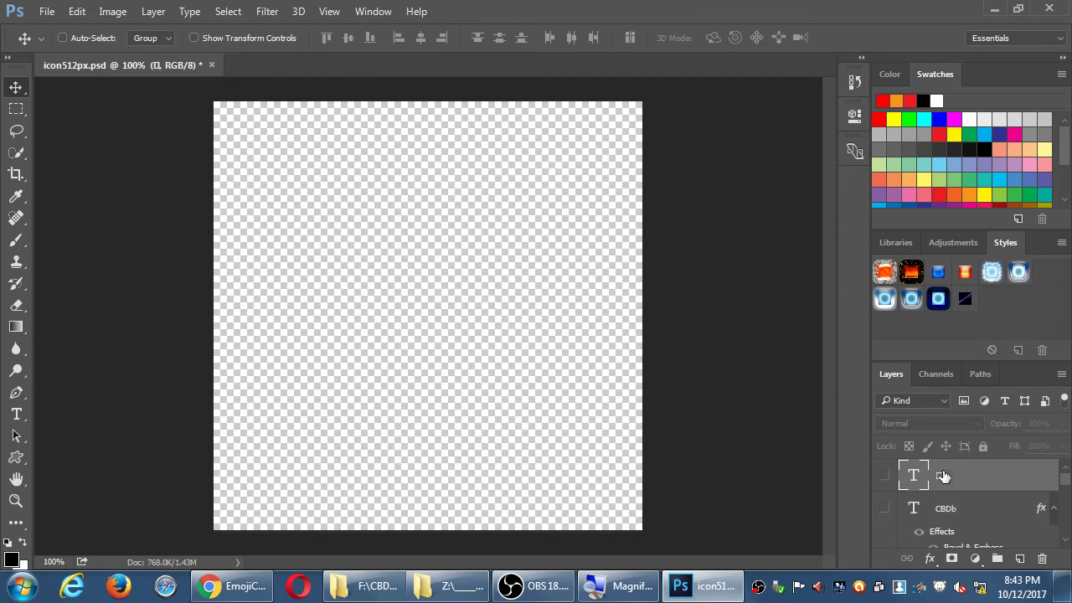
- Paste the copied emoji into a new 400 pt text layer and move it to the centre of the canvas
{"action": "key", "text": "t"}
{"action": "left_click", "coordinate": [437, 318]}
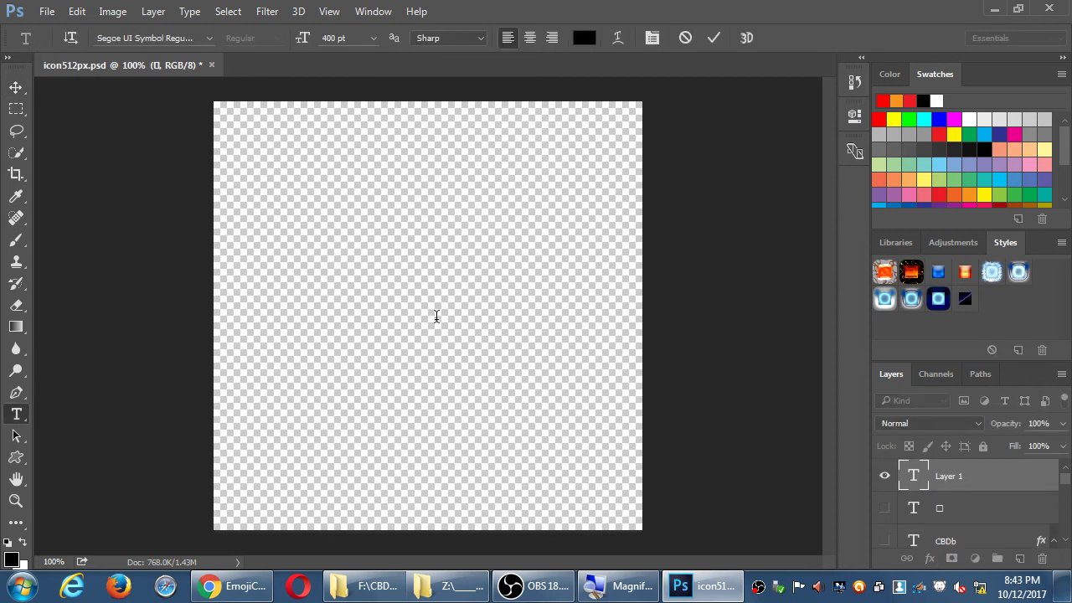
{"action": "key", "text": "ctrl+v"}
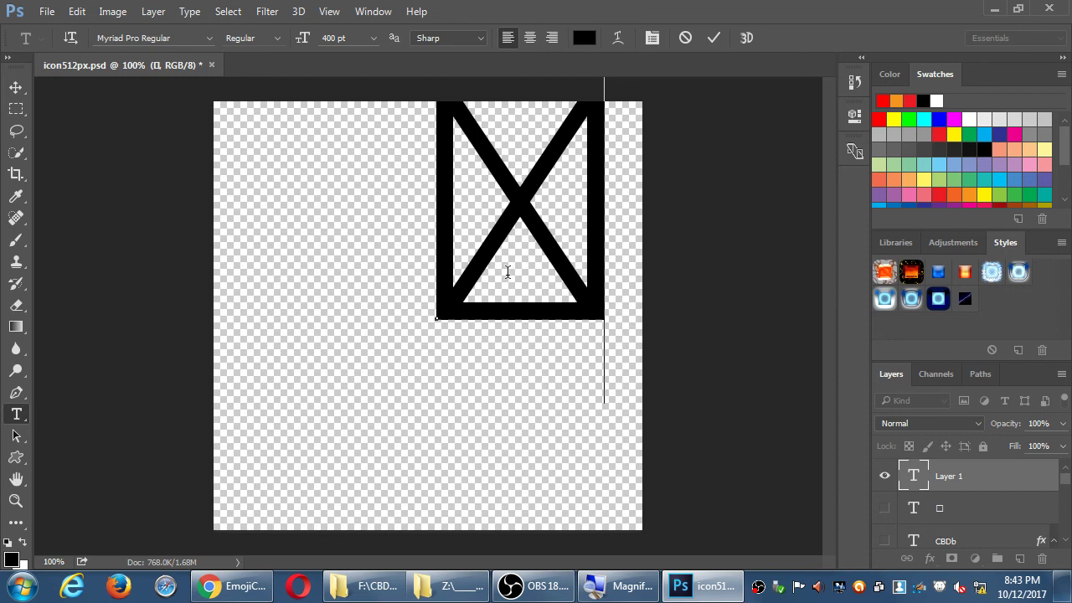
{"action": "left_click", "coordinate": [16, 87]}
{"action": "left_click_drag", "start_coordinate": [494, 206], "coordinate": [427, 300]}
- Try a Segoe font such as Segoe UI Symbol Regular on the pasted emoji text
{"action": "key", "text": "t"}
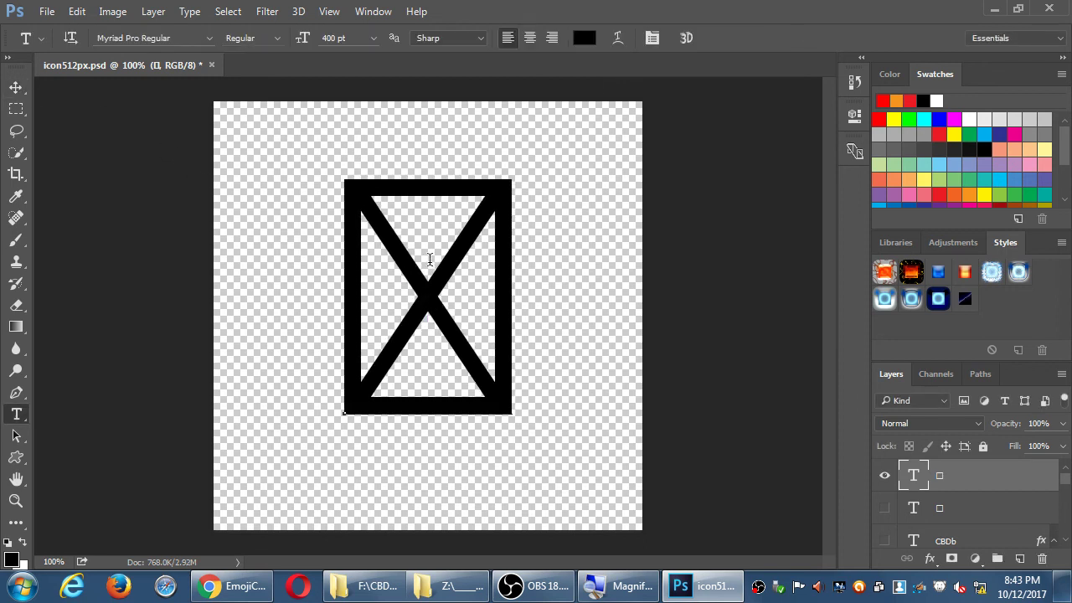
{"action": "left_click", "coordinate": [455, 300]}
{"action": "key", "text": "ctrl+a"}
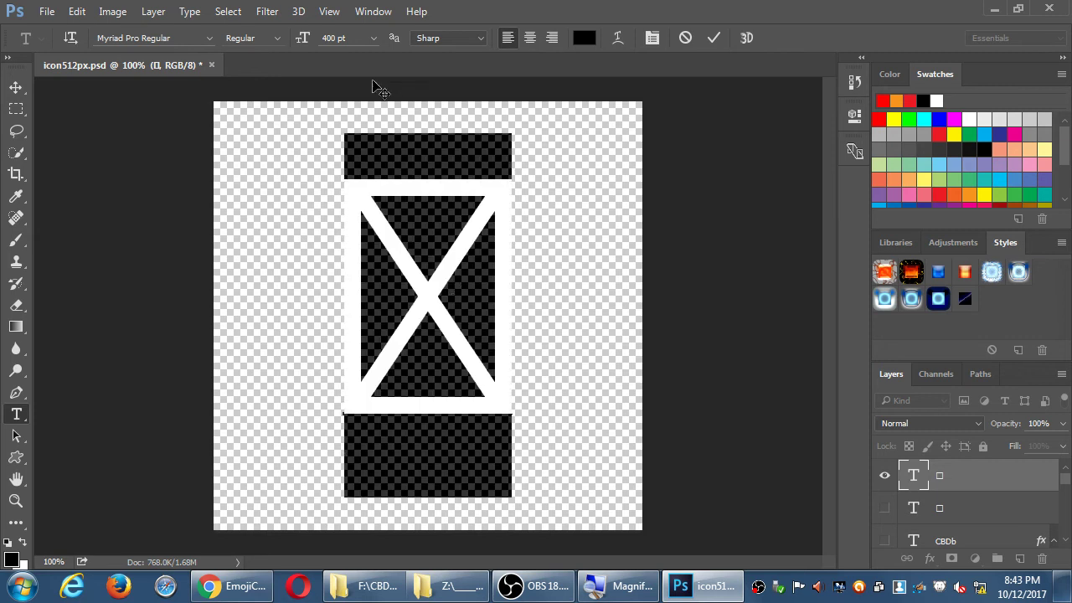
{"action": "left_click", "coordinate": [184, 39]}
{"action": "type", "text": "seg"}
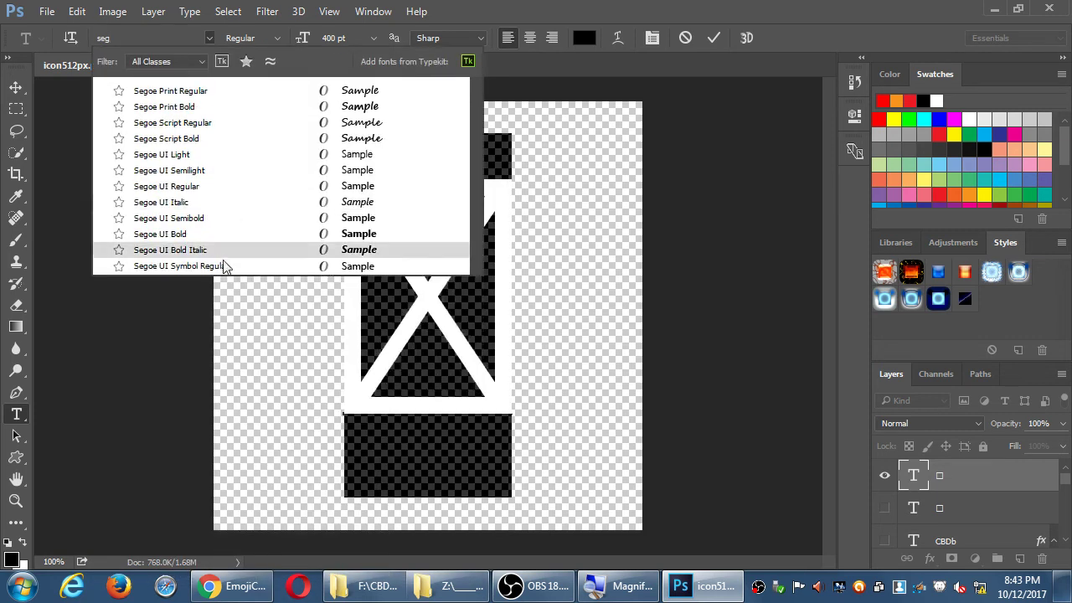
{"action": "key", "text": "Escape"}
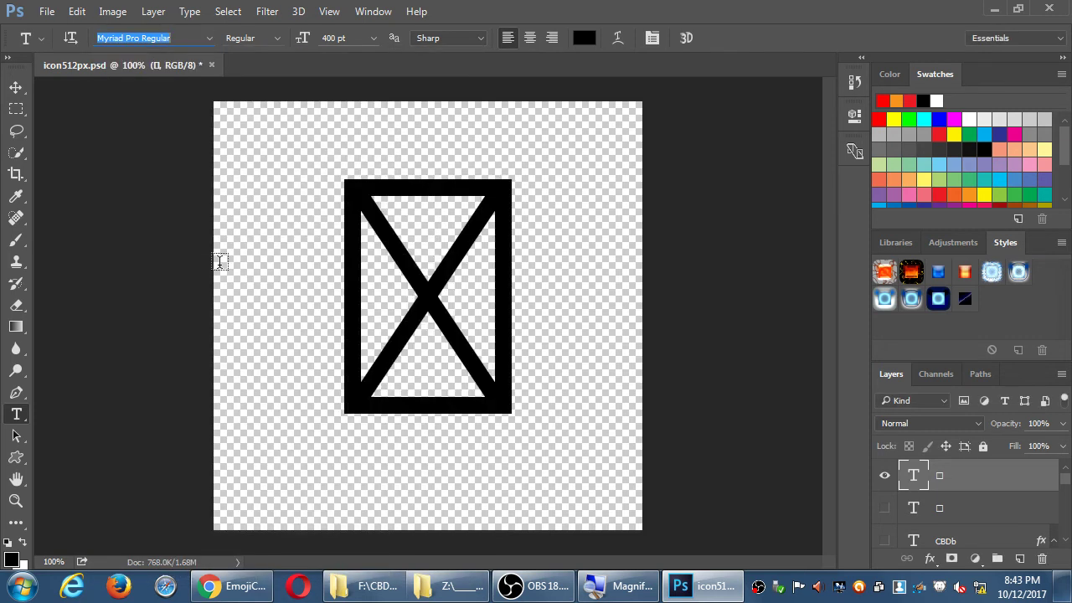
- Switch to Chrome and look at the top of the EmojiOne apps page
{"action": "key", "text": "alt+Tab"}
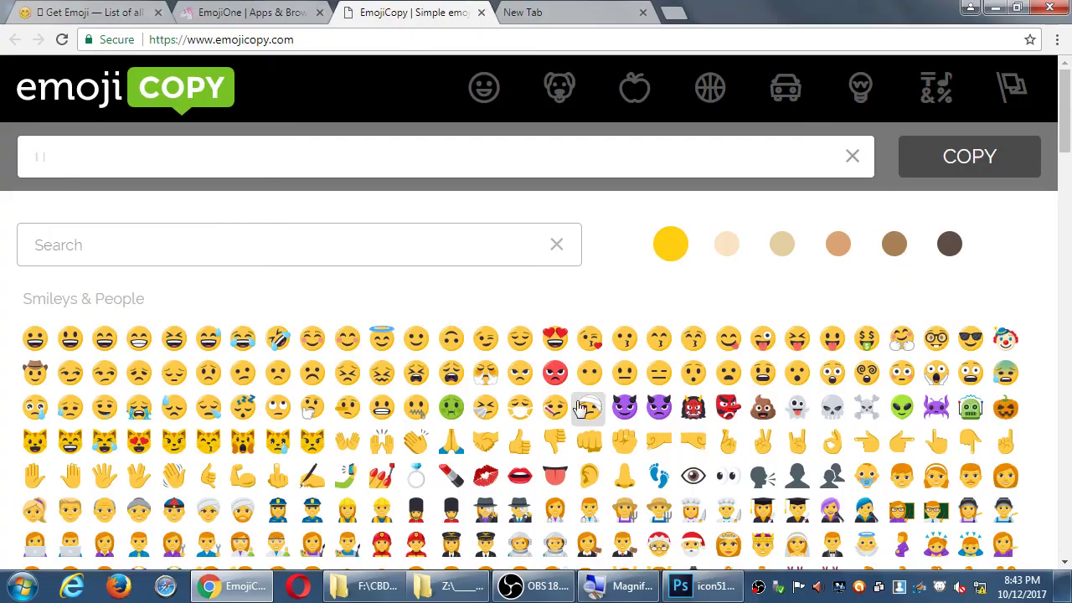
{"action": "left_click", "coordinate": [209, 13]}
{"action": "scroll", "coordinate": [390, 235], "scroll_direction": "up", "scroll_amount": 4}
{"action": "scroll", "coordinate": [389, 235], "scroll_direction": "up", "scroll_amount": 5}
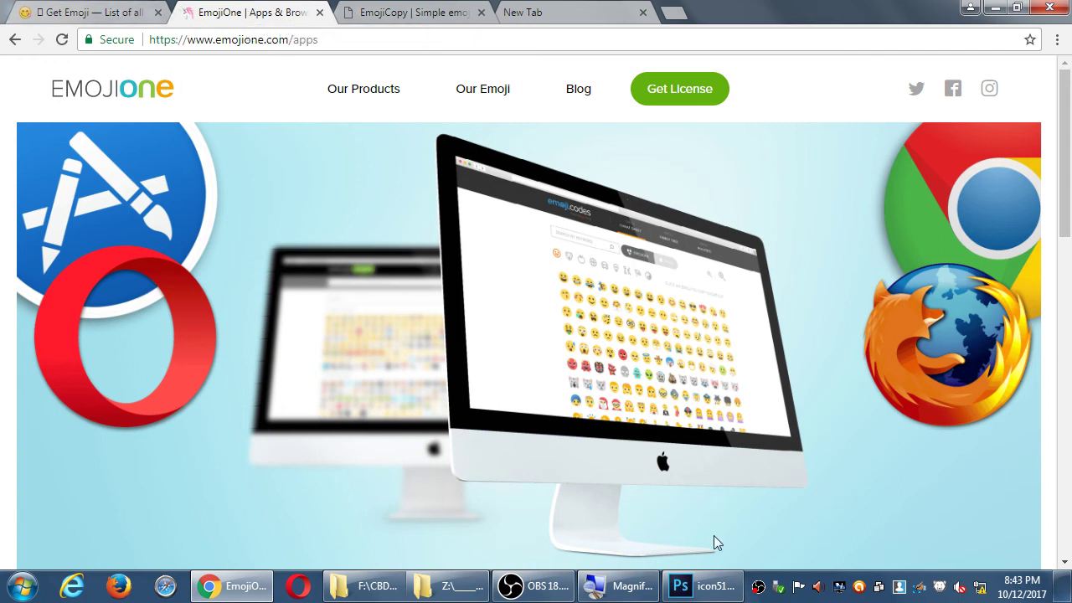
- Switch to Photoshop, hide the newly pasted emoji layer and activate the Custom Shape tool
{"action": "left_click", "coordinate": [703, 586]}
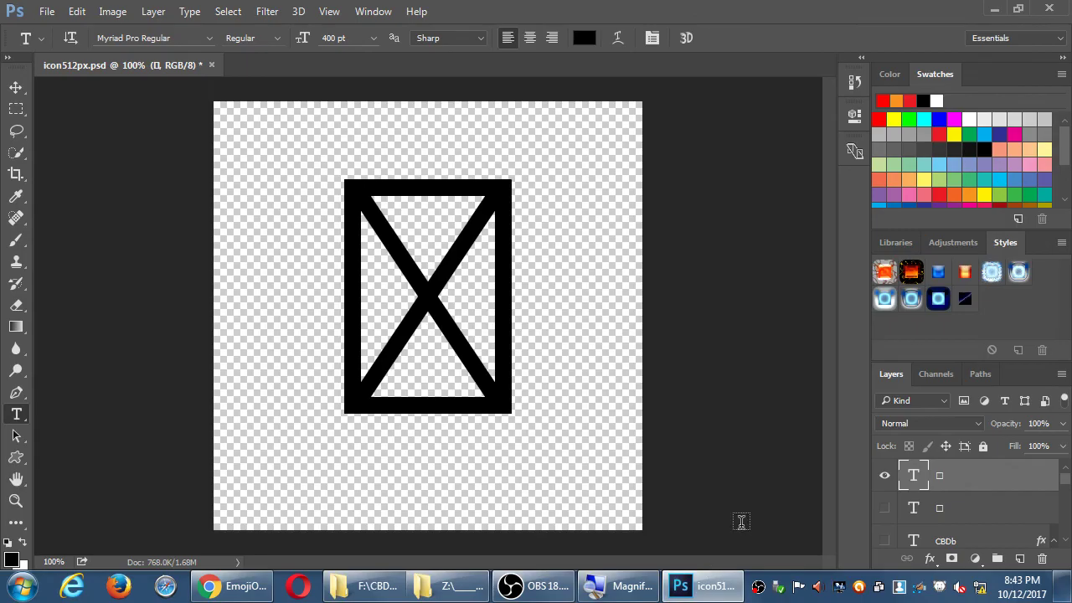
{"action": "left_click", "coordinate": [884, 475]}
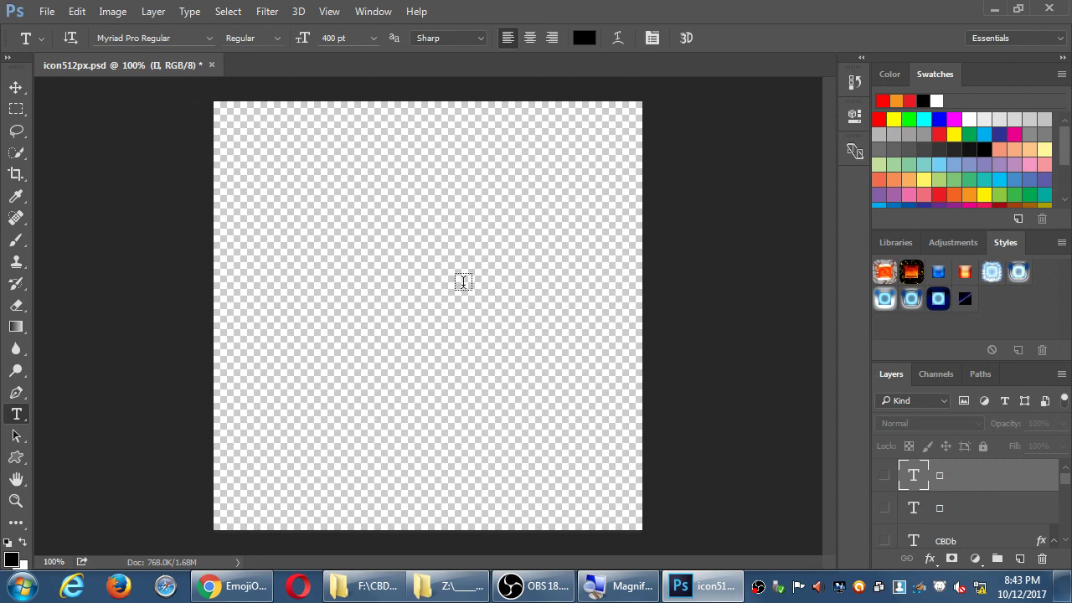
{"action": "key", "text": "u"}
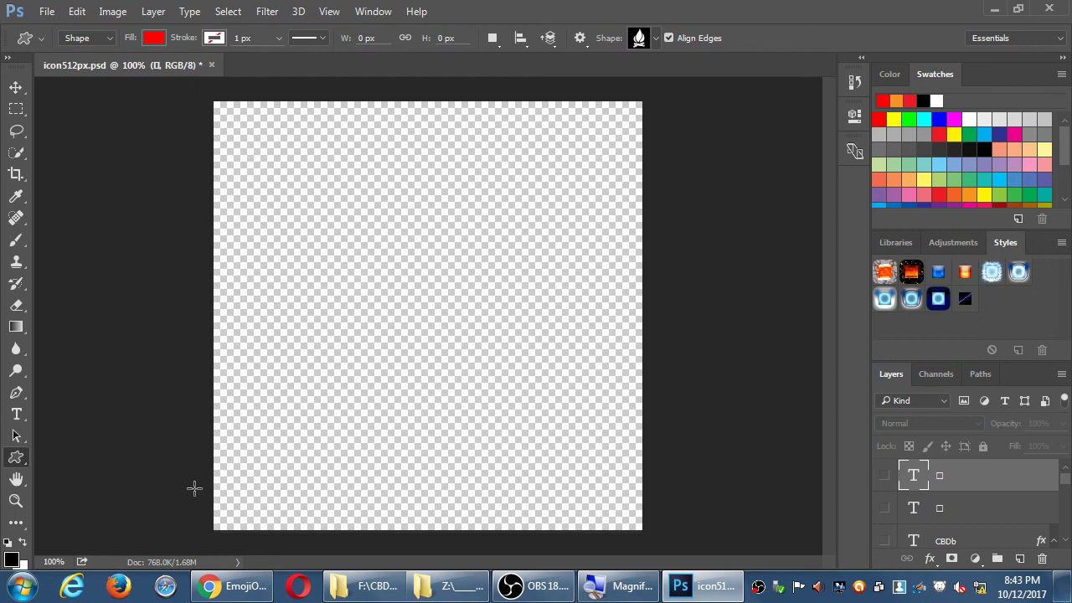
- Switch to Chrome and review the two emoji source sites, getemoji.com and the EmojiOne apps page
{"action": "left_click", "coordinate": [235, 585]}
{"action": "left_click", "coordinate": [59, 11]}
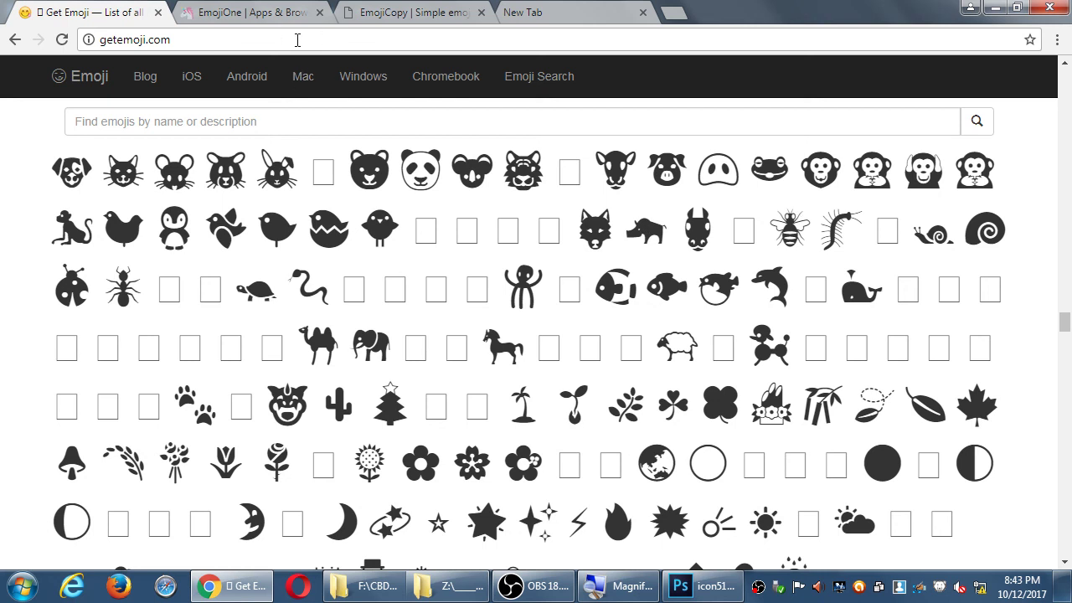
{"action": "left_click", "coordinate": [268, 12]}
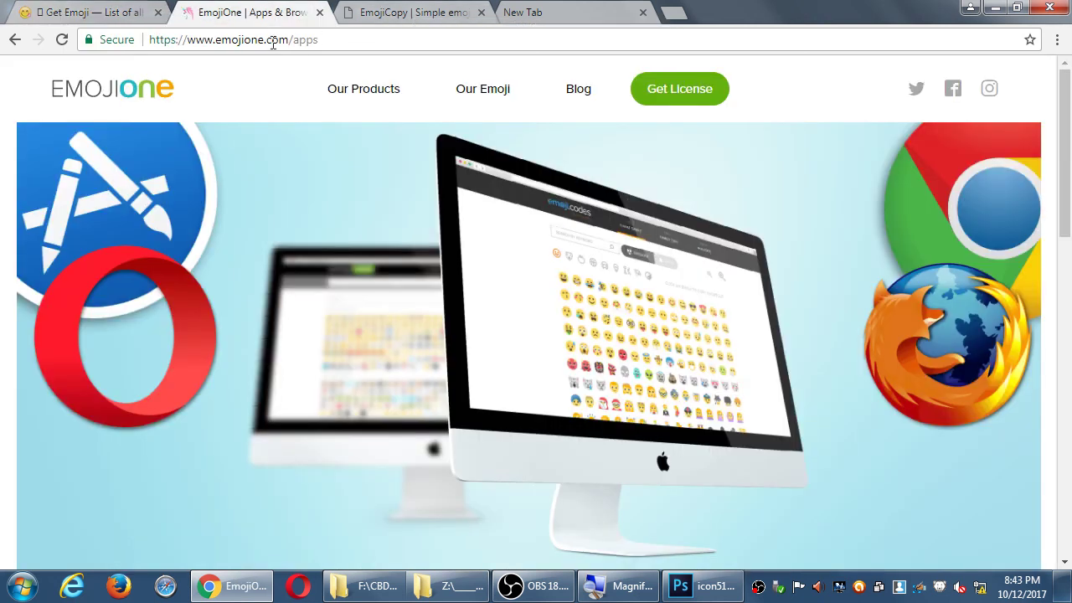
{"action": "left_click", "coordinate": [113, 12]}
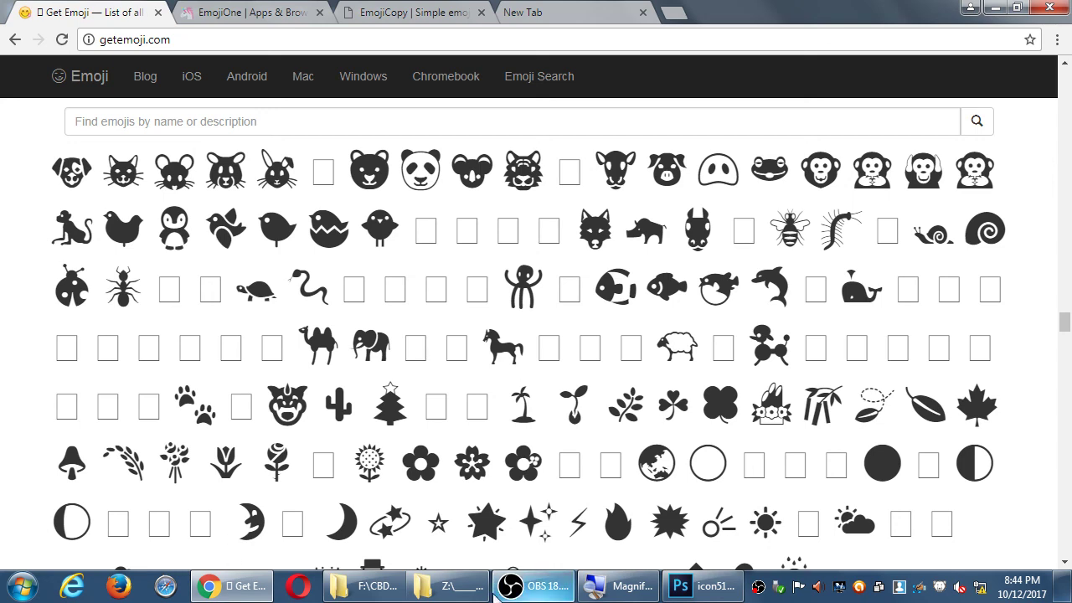
- Switch to Photoshop, show the styled CBDb text layer and move it 70 px left to fit the whole word on the canvas
{"action": "left_click", "coordinate": [693, 589]}
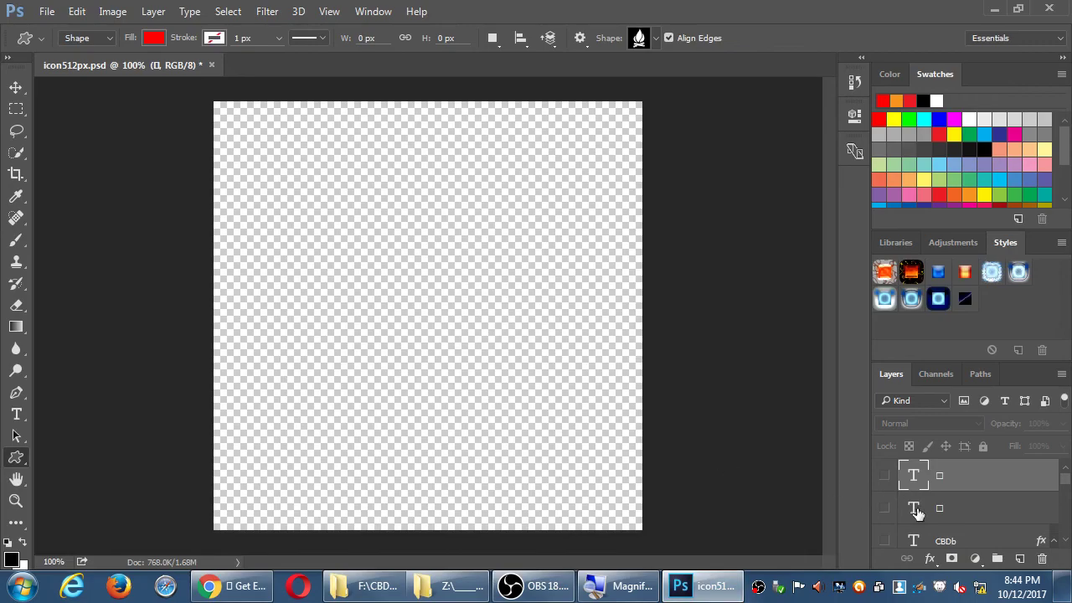
{"action": "left_click", "coordinate": [884, 542]}
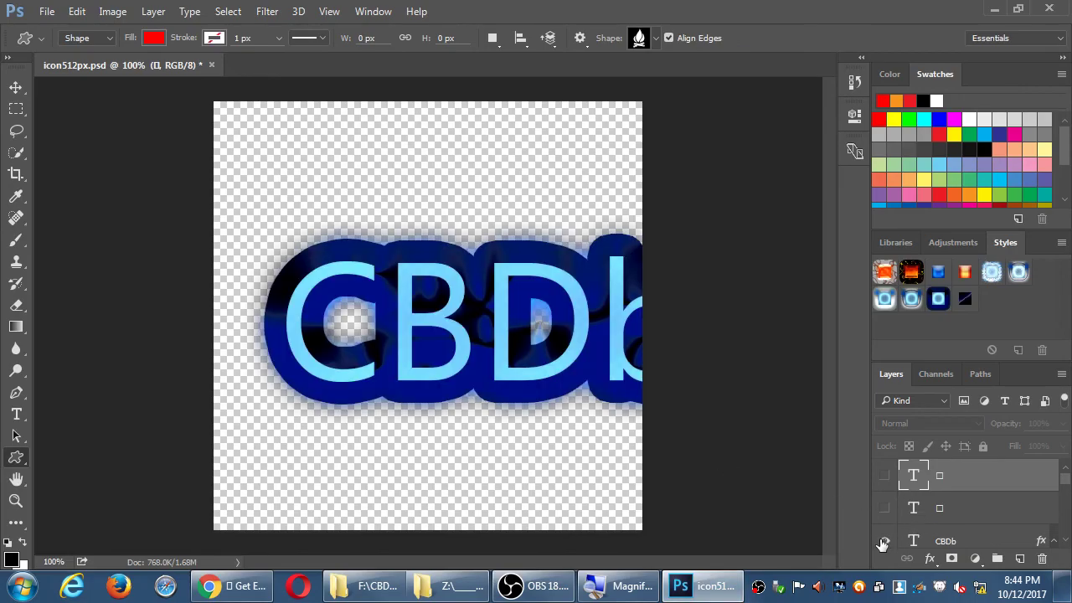
{"action": "key", "text": "v"}
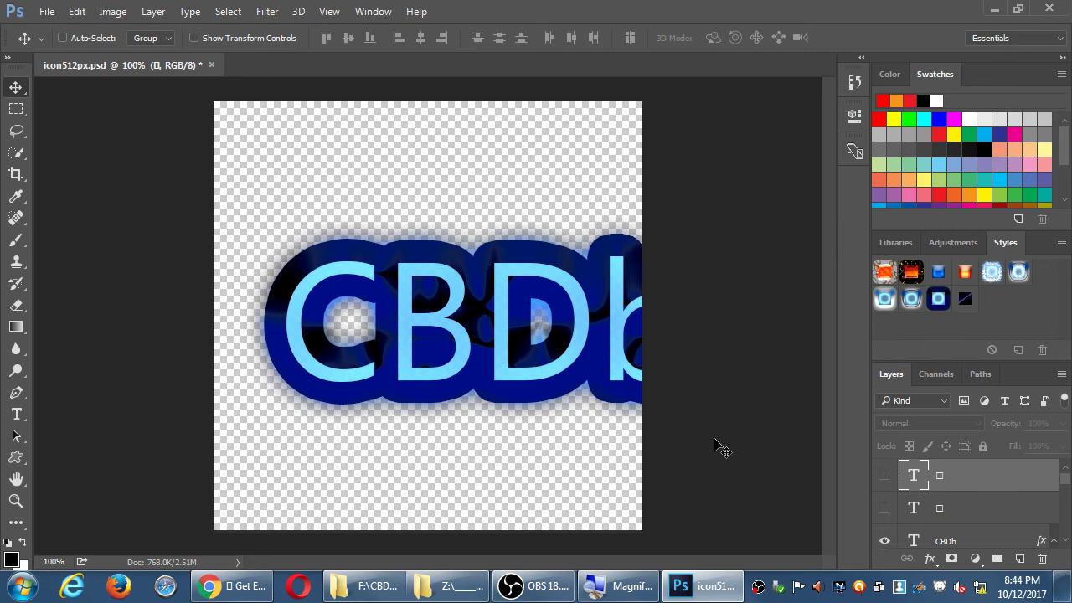
{"action": "left_click", "coordinate": [976, 538]}
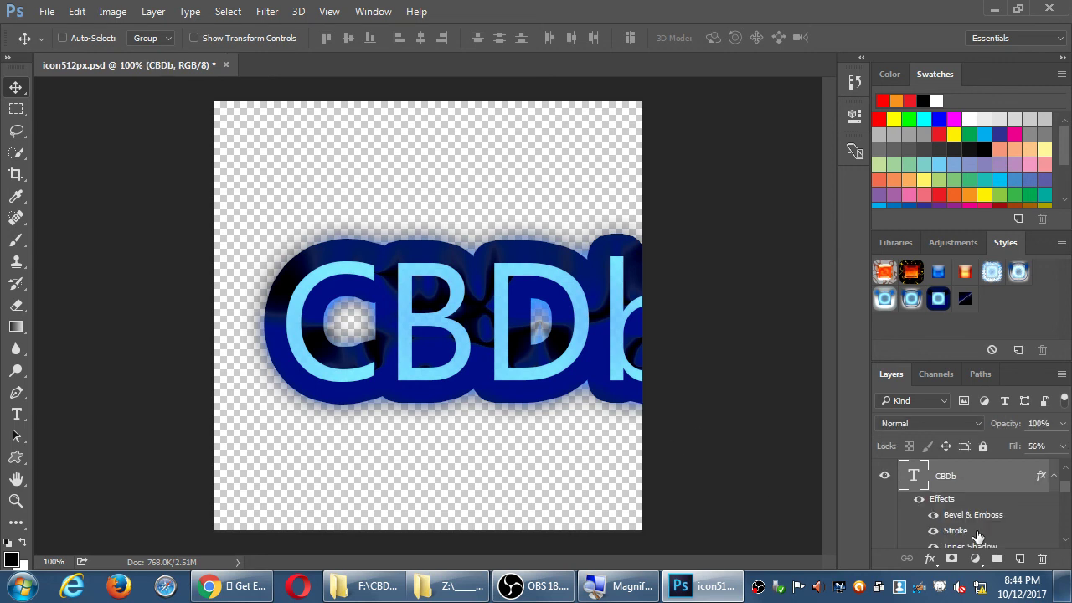
{"action": "key", "text": "shift+Left"}
{"action": "key", "text": "shift+Left"}
{"action": "key", "text": "shift+Left"}
{"action": "key", "text": "shift+Left"}
{"action": "key", "text": "shift+Left"}
{"action": "key", "text": "shift+Left"}
{"action": "key", "text": "shift+Left"}
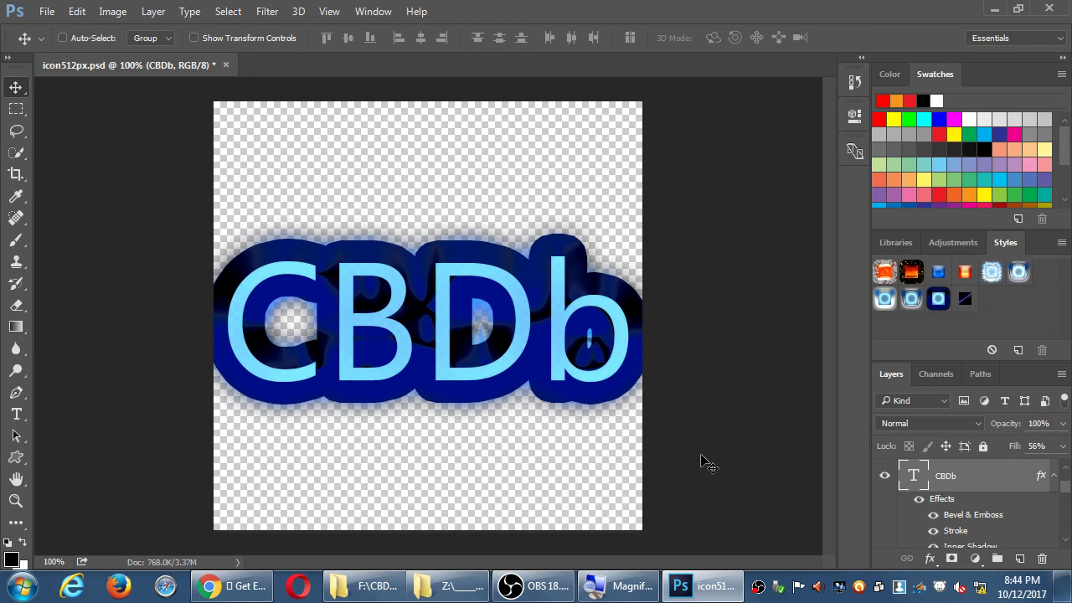
{"action": "left_click", "coordinate": [536, 586]}
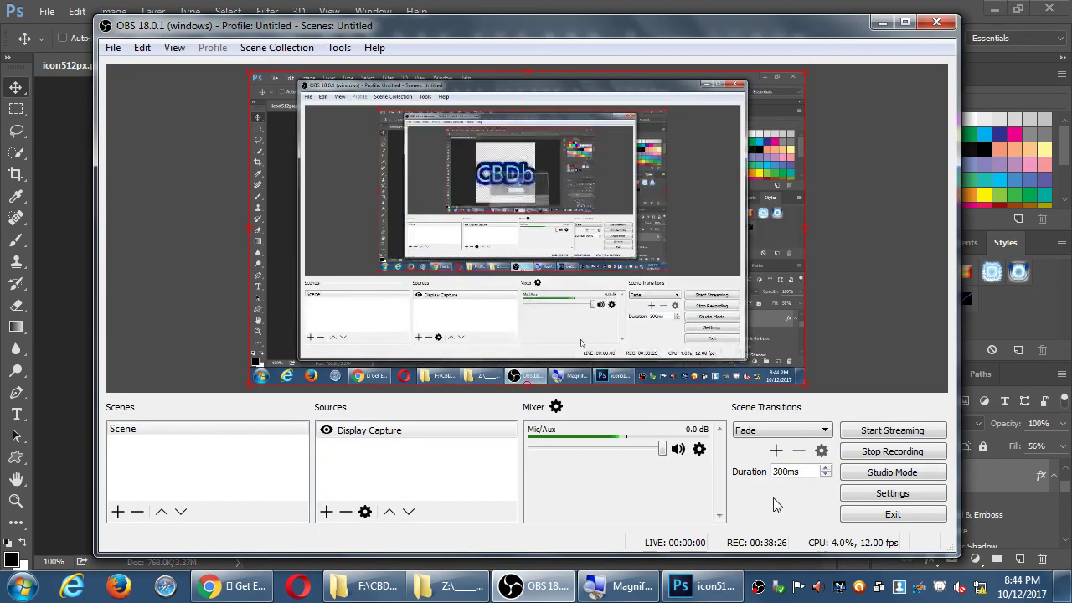